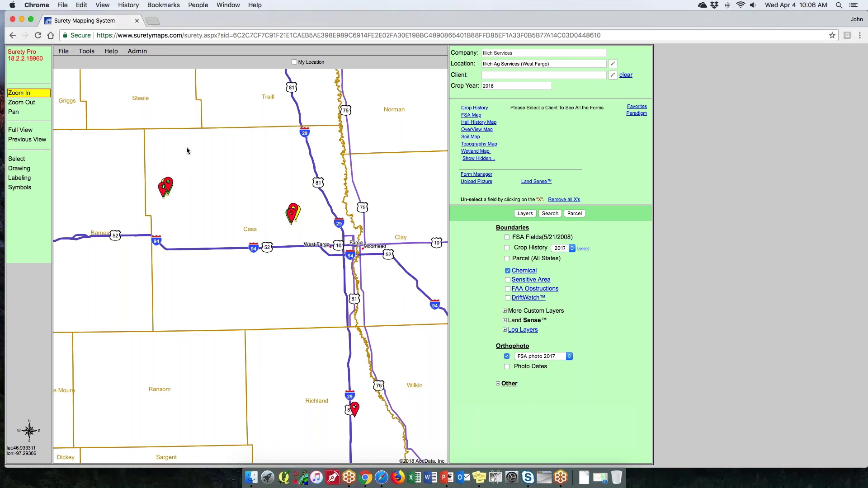
Zoom in on the sections of Cass County between the two marker clusters, and pan the map slightly.
{"action": "left_click", "coordinate": [216, 193]}
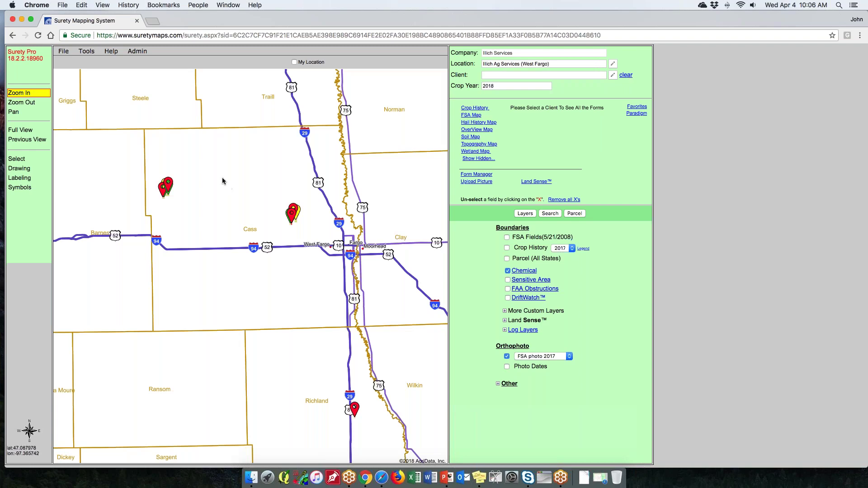
{"action": "left_click_drag", "start_coordinate": [223, 179], "coordinate": [265, 224]}
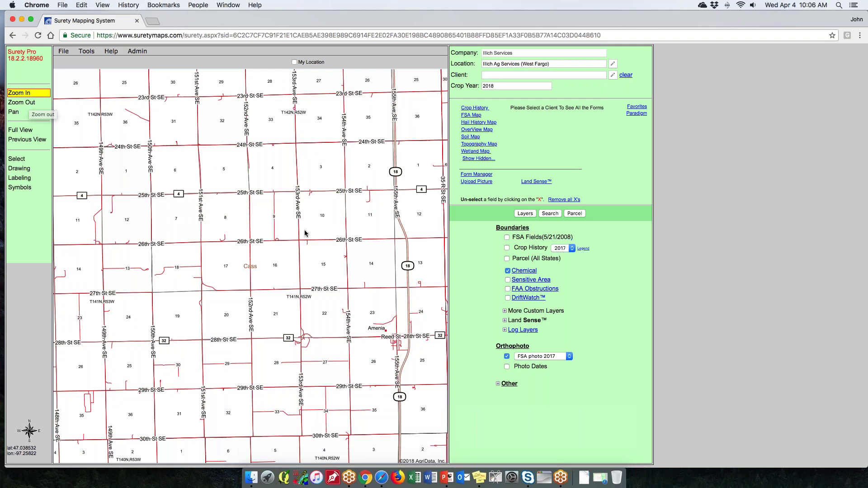
{"action": "left_click", "coordinate": [23, 113]}
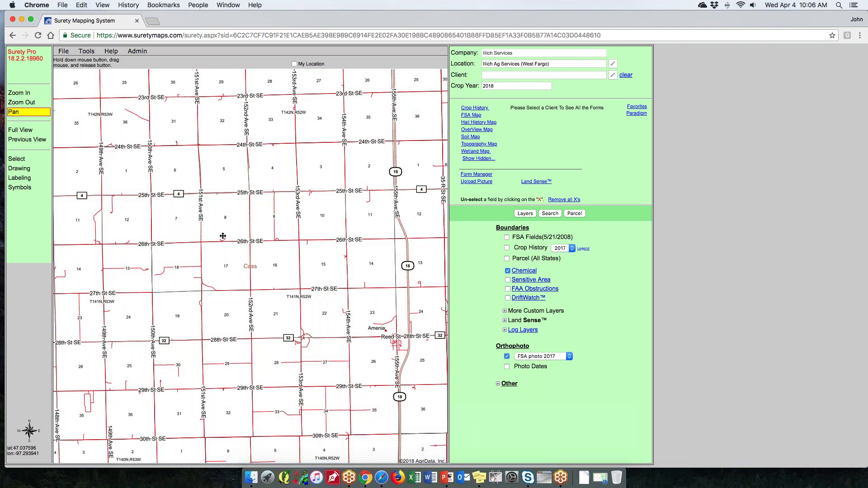
{"action": "left_click_drag", "start_coordinate": [223, 237], "coordinate": [208, 224]}
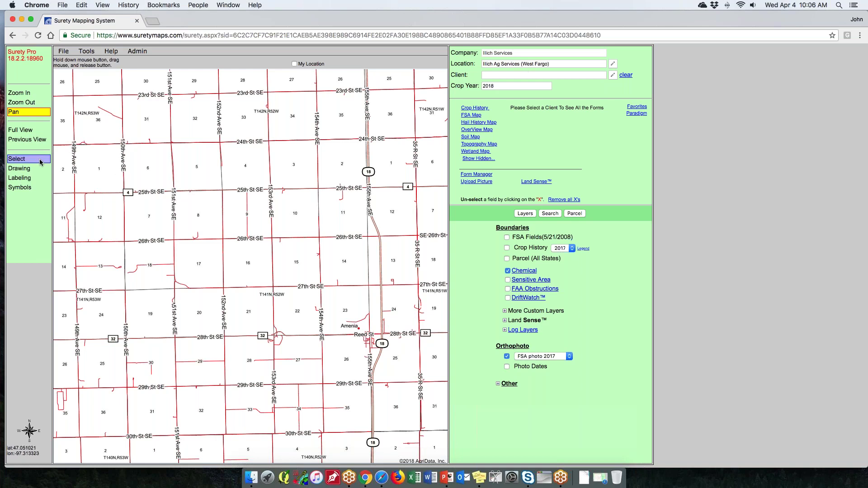
Restore the full map view and set it as the startup view seen when first logging in.
{"action": "left_click", "coordinate": [30, 132]}
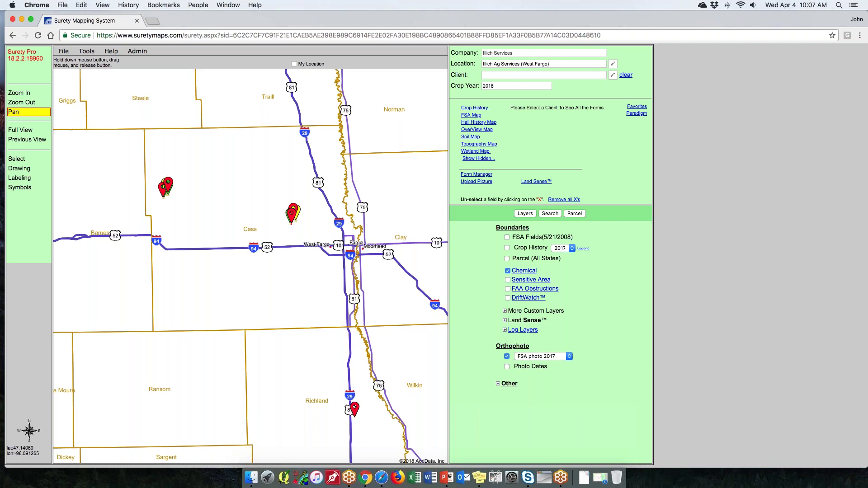
{"action": "left_click", "coordinate": [63, 51]}
{"action": "left_click", "coordinate": [57, 51]}
{"action": "mouse_move", "coordinate": [87, 52]}
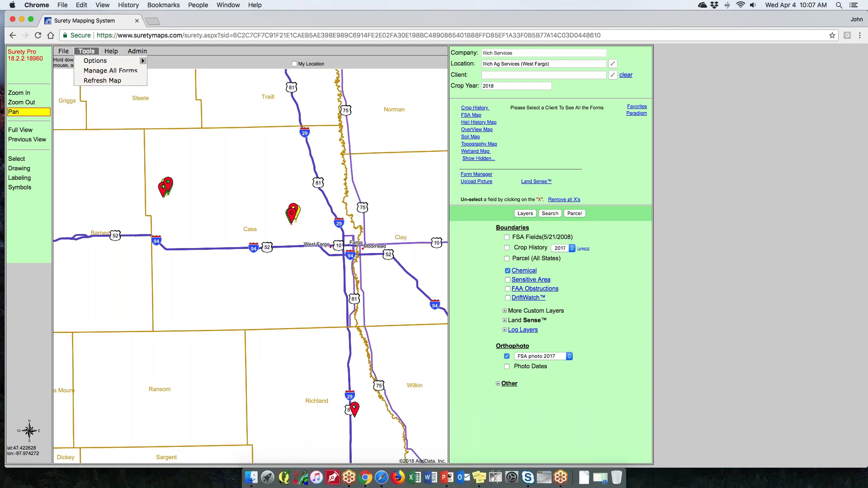
{"action": "mouse_move", "coordinate": [109, 61]}
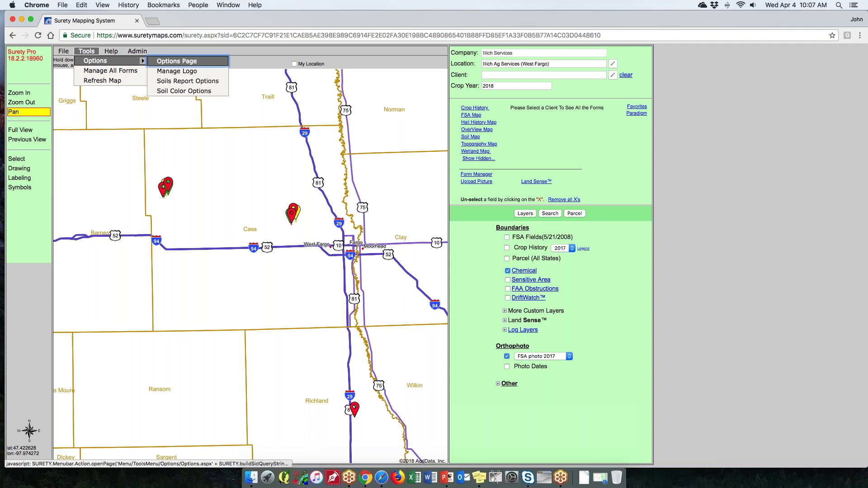
{"action": "left_click", "coordinate": [174, 60]}
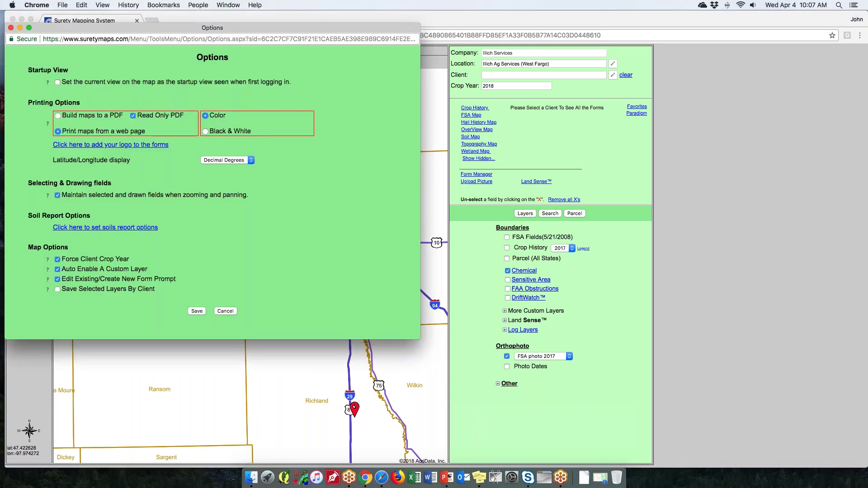
{"action": "left_click", "coordinate": [57, 83]}
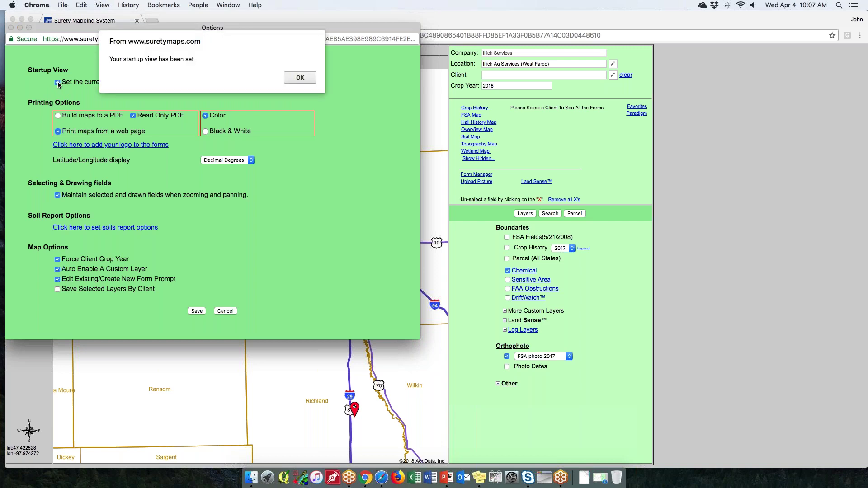
{"action": "left_click", "coordinate": [300, 78]}
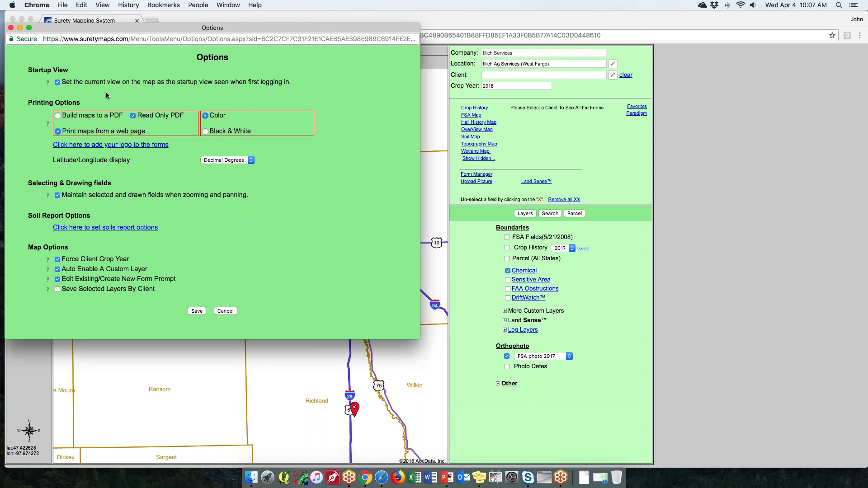
{"action": "left_click", "coordinate": [225, 311]}
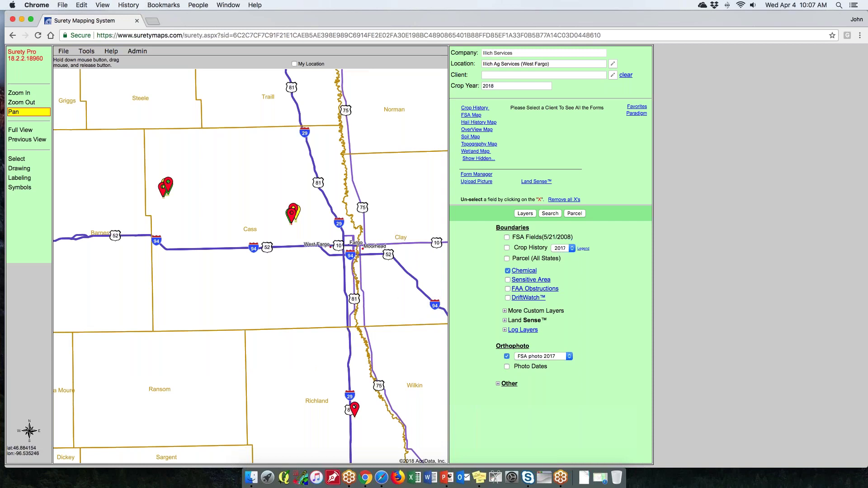
Load the client Cass Farms on the map, and clear the client selection.
{"action": "scroll", "coordinate": [201, 265], "scroll_direction": "up", "scroll_amount": 5}
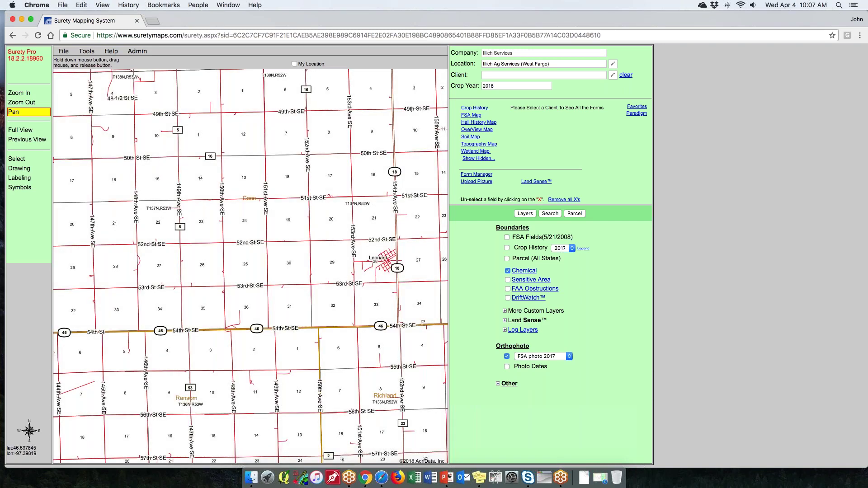
{"action": "left_click", "coordinate": [42, 133]}
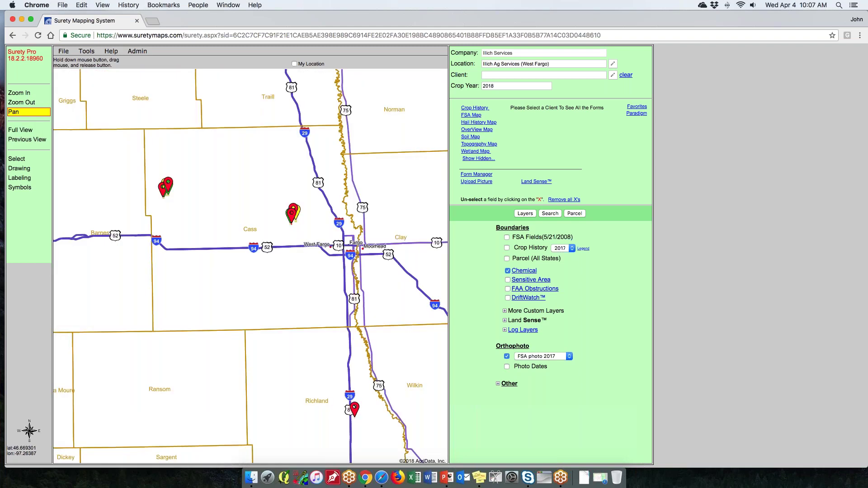
{"action": "left_click", "coordinate": [489, 76]}
{"action": "key", "text": "Down"}
{"action": "key", "text": "Return"}
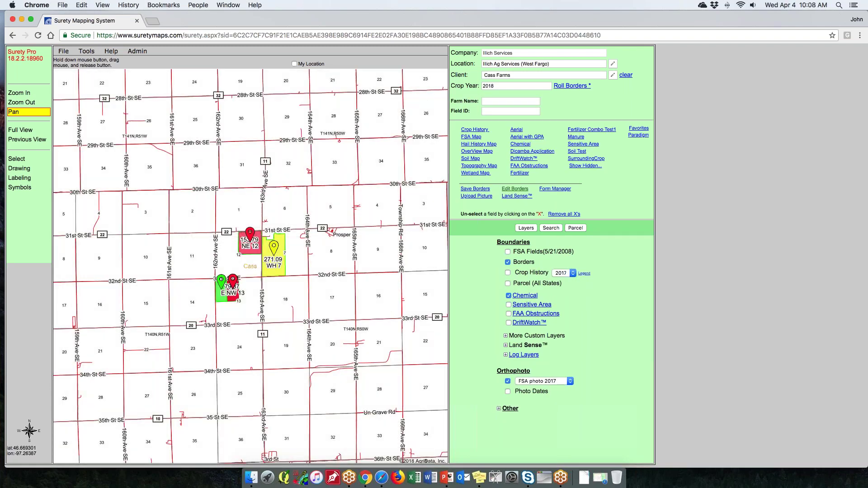
{"action": "left_click", "coordinate": [627, 77]}
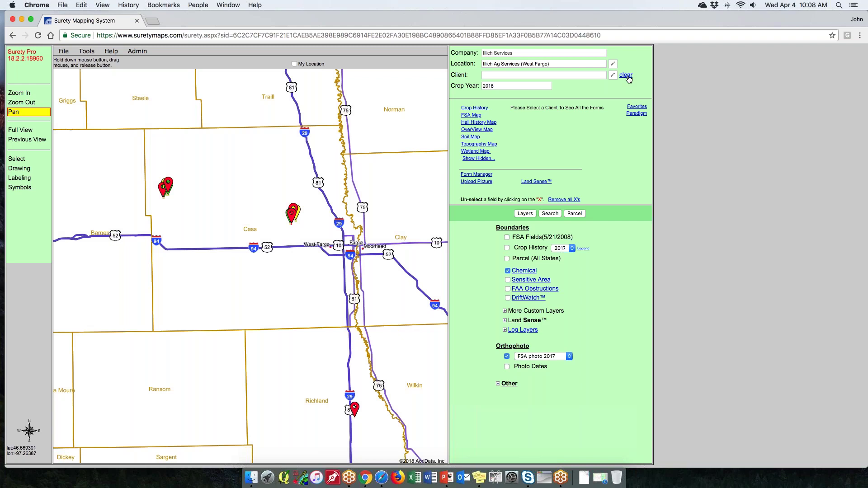
Go back through the previous map views to the area around Amenia.
{"action": "left_click", "coordinate": [29, 141]}
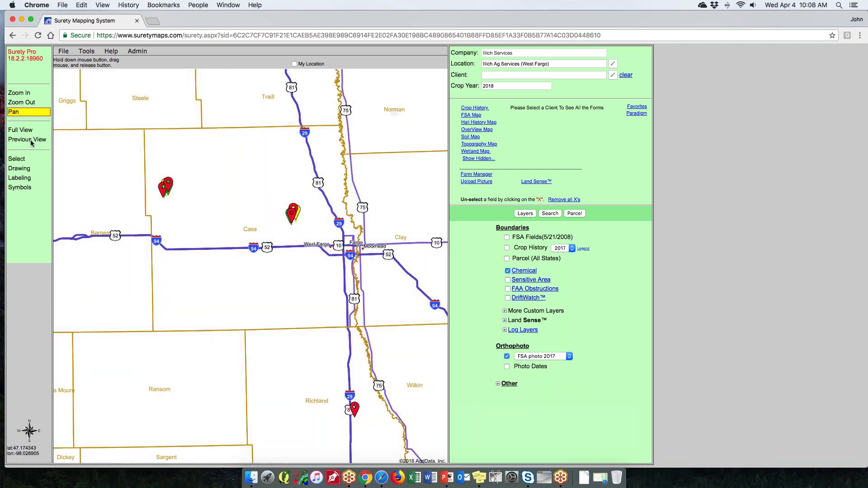
{"action": "left_click", "coordinate": [31, 140]}
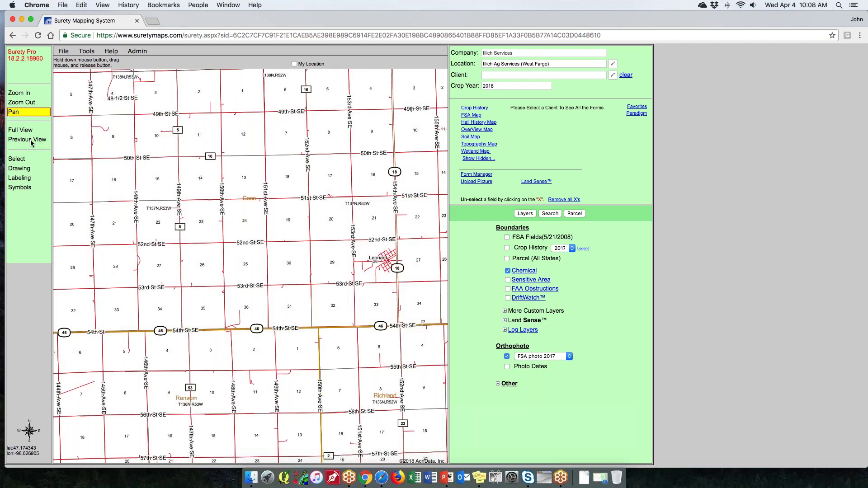
{"action": "left_click", "coordinate": [31, 141]}
{"action": "left_click", "coordinate": [31, 141]}
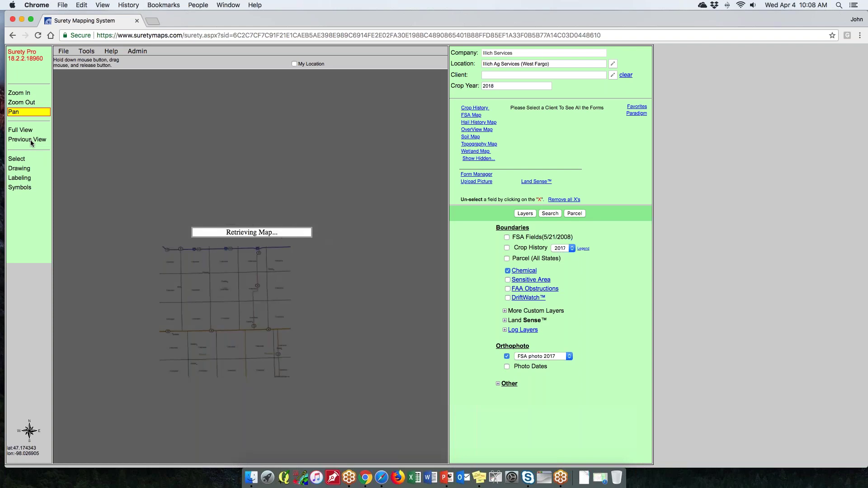
{"action": "left_click", "coordinate": [31, 140]}
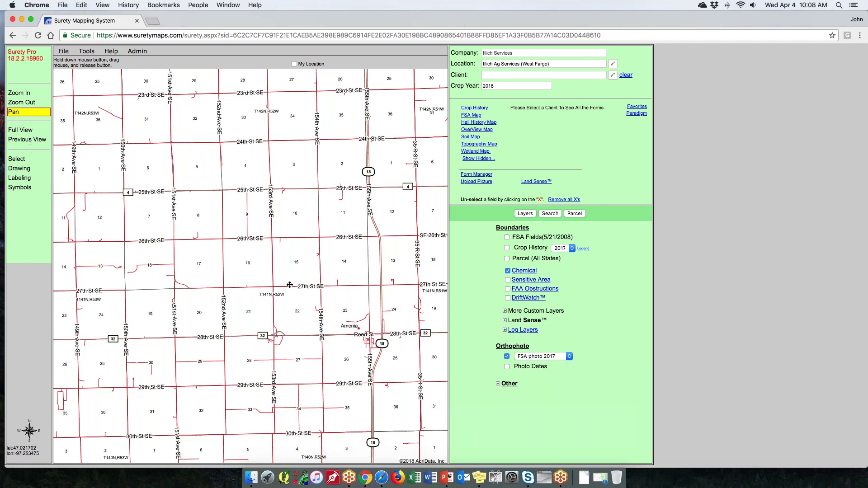
Open the location search and examine its legal description and latitude/longitude forms.
{"action": "left_click", "coordinate": [553, 214]}
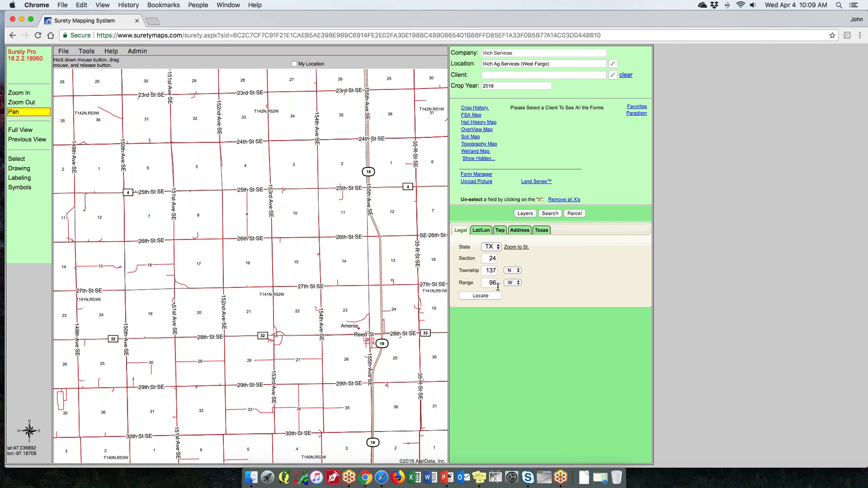
{"action": "left_click", "coordinate": [520, 270]}
{"action": "left_click", "coordinate": [519, 271]}
{"action": "left_click", "coordinate": [484, 230]}
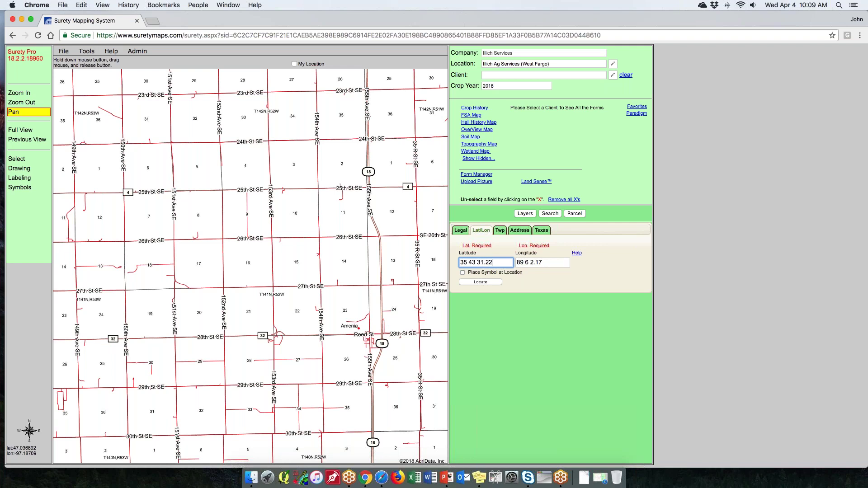
Fill in the township search with state MI and the suggested township name Brant.
{"action": "left_click", "coordinate": [500, 231]}
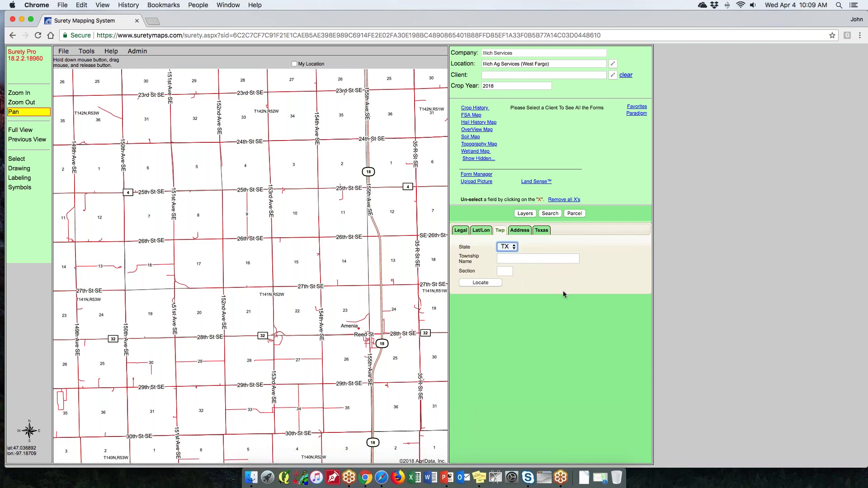
{"action": "left_click", "coordinate": [514, 248]}
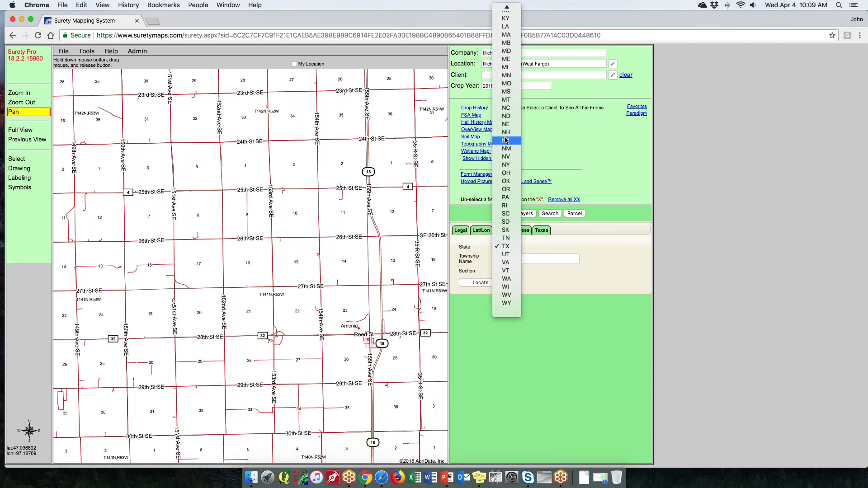
{"action": "left_click", "coordinate": [506, 66]}
{"action": "left_click", "coordinate": [522, 258]}
{"action": "type", "text": "B"}
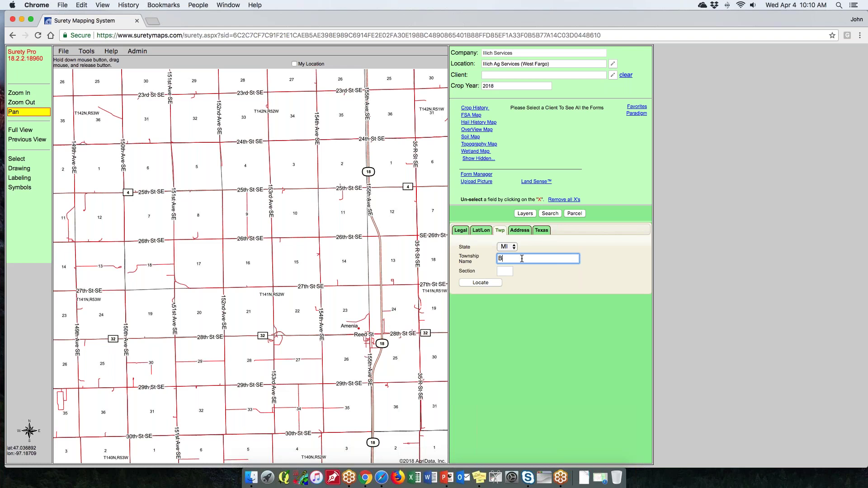
{"action": "type", "text": "ranch"}
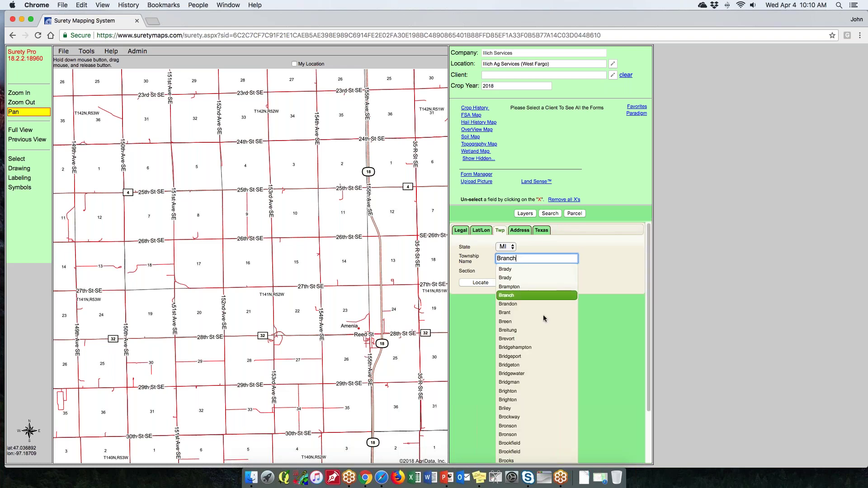
{"action": "scroll", "coordinate": [543, 398], "scroll_direction": "down", "scroll_amount": 1}
{"action": "scroll", "coordinate": [584, 279], "scroll_direction": "up", "scroll_amount": 1}
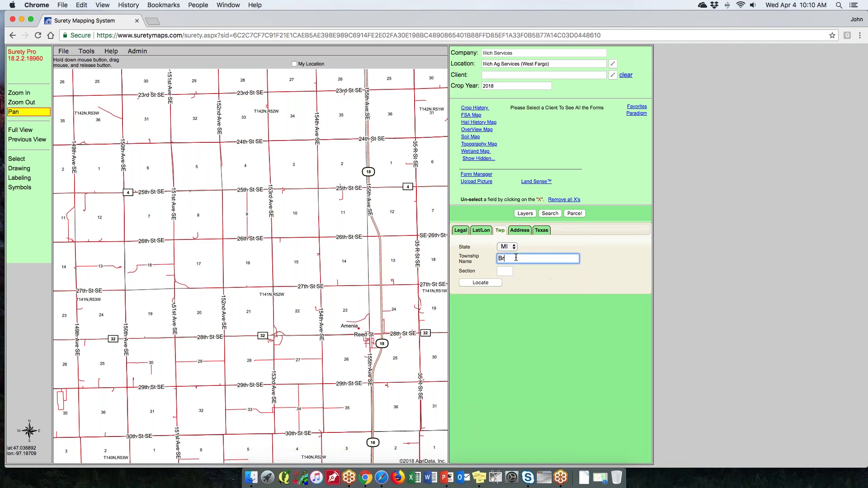
{"action": "type", "text": "ANDT"}
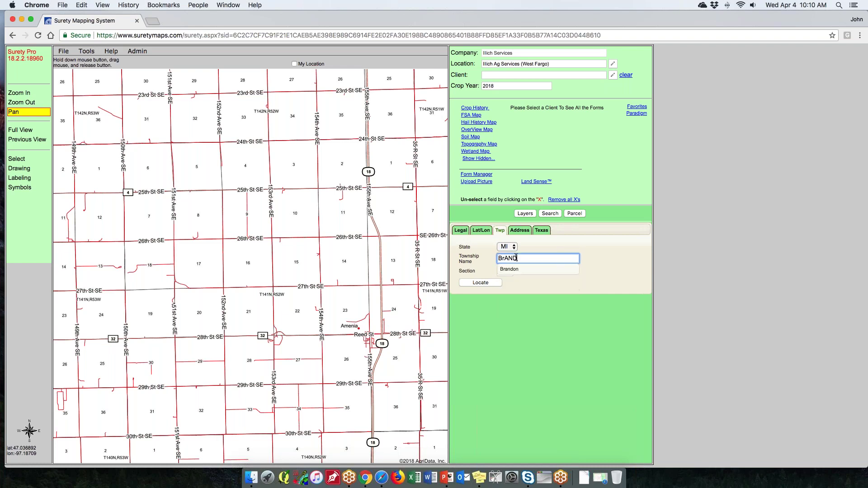
{"action": "key", "text": "BackSpace"}
{"action": "key", "text": "BackSpace"}
{"action": "key", "text": "BackSpace"}
{"action": "key", "text": "BackSpace"}
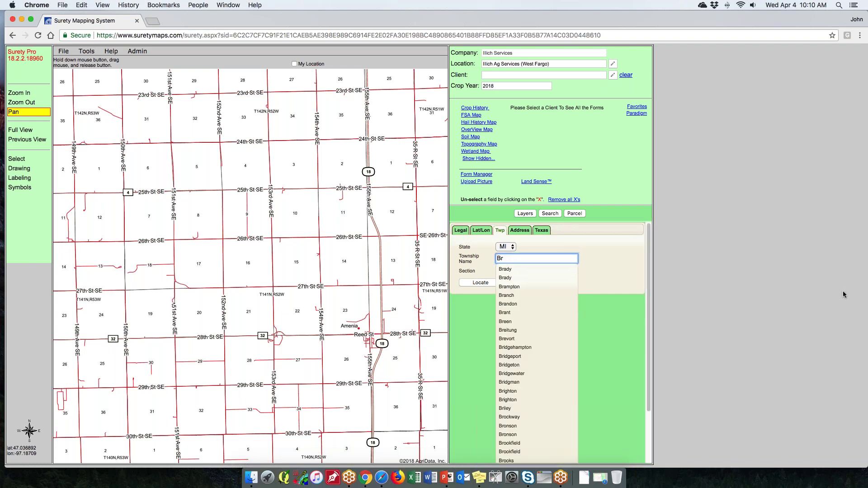
{"action": "type", "text": "ant"}
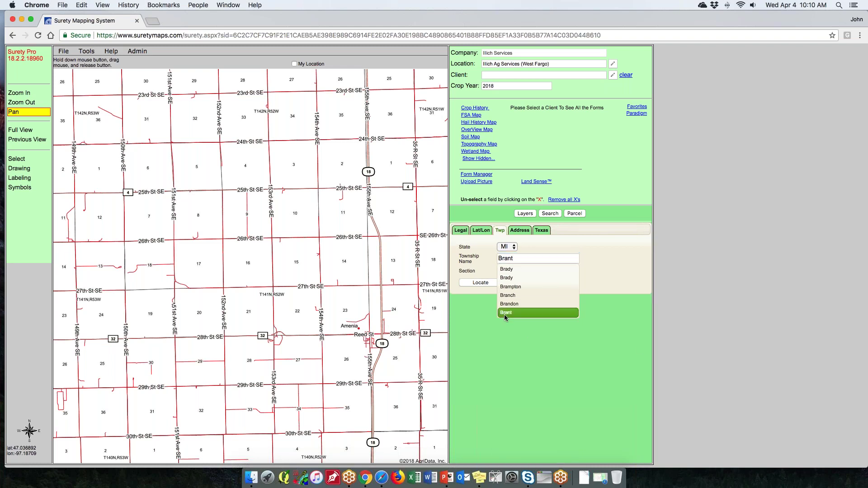
{"action": "left_click", "coordinate": [506, 314]}
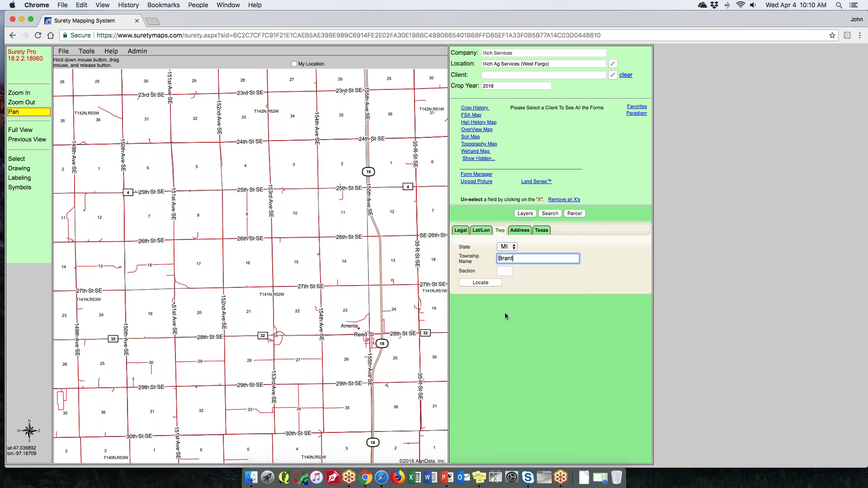
{"action": "left_click", "coordinate": [505, 271]}
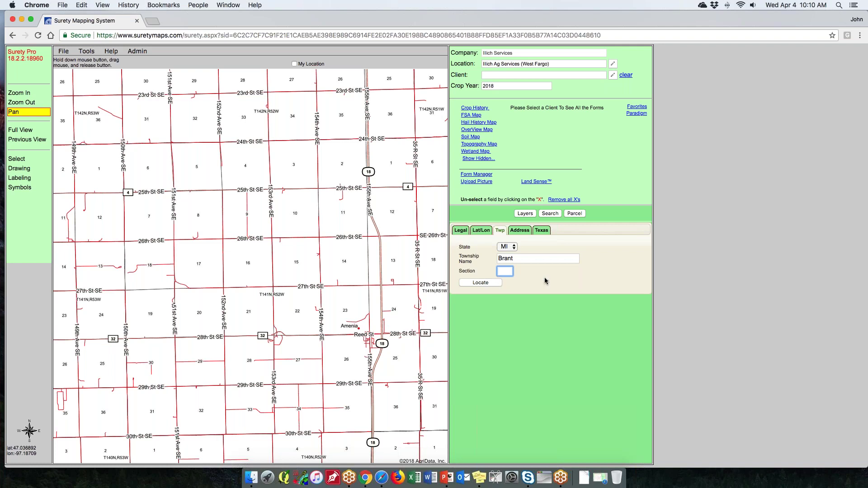
Examine the address search form and the Texas Land Survey search form.
{"action": "left_click", "coordinate": [520, 231]}
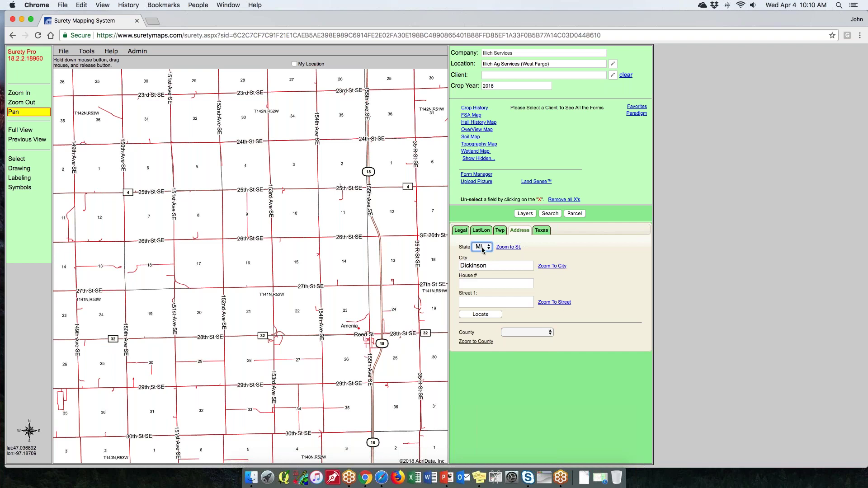
{"action": "left_click", "coordinate": [542, 230]}
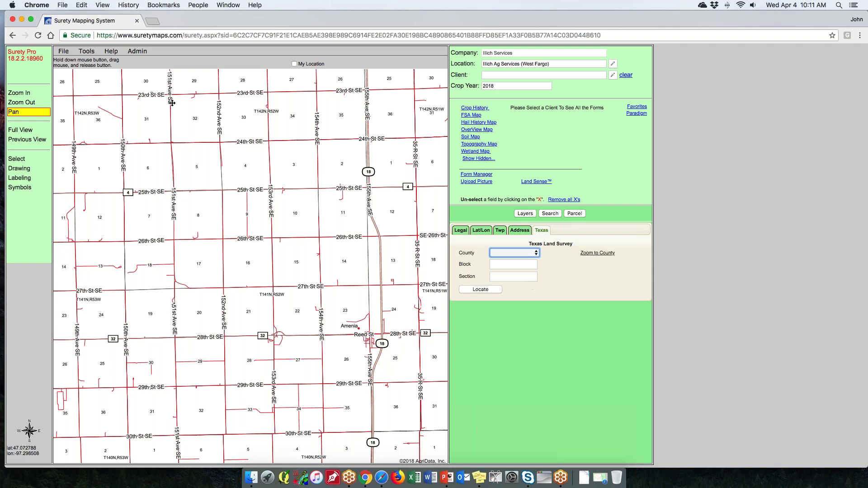
Open the general options, examine them including the available latitude/longitude display formats, and close them.
{"action": "left_click", "coordinate": [85, 51]}
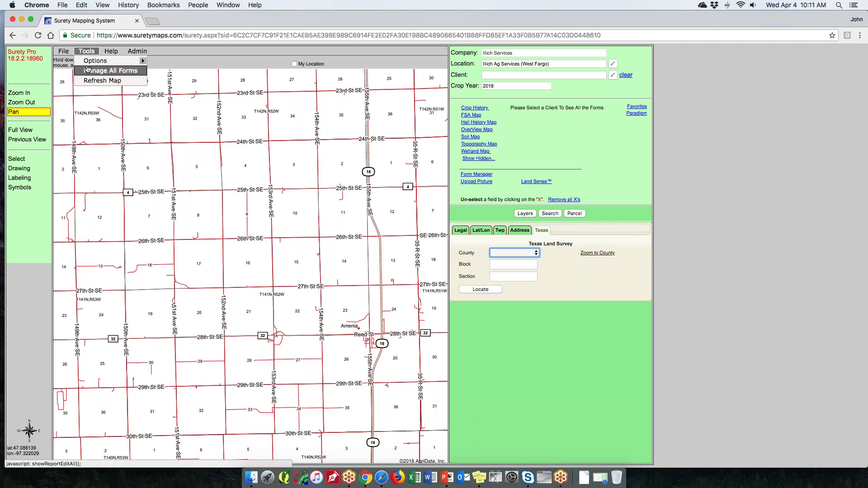
{"action": "mouse_move", "coordinate": [109, 61]}
{"action": "left_click", "coordinate": [172, 60]}
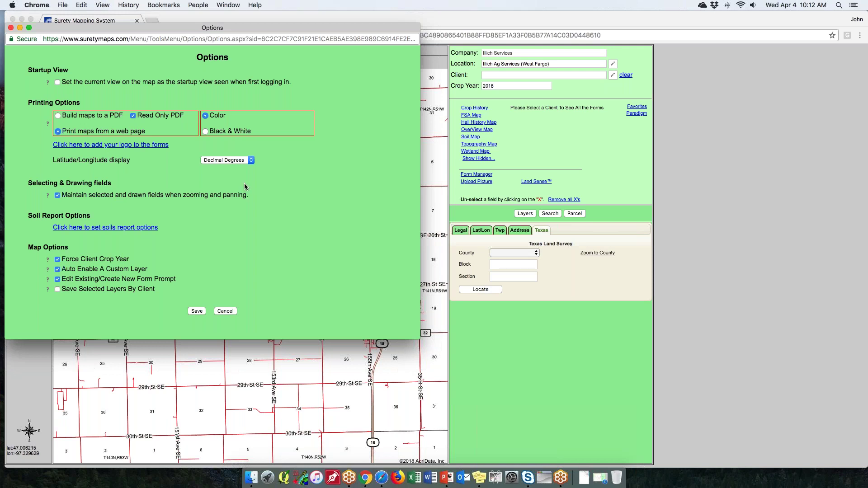
{"action": "left_click", "coordinate": [251, 162]}
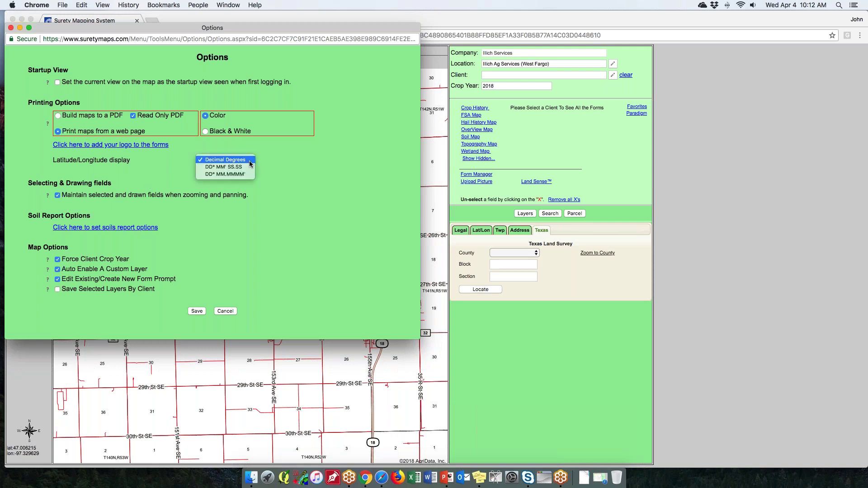
{"action": "left_click", "coordinate": [264, 161]}
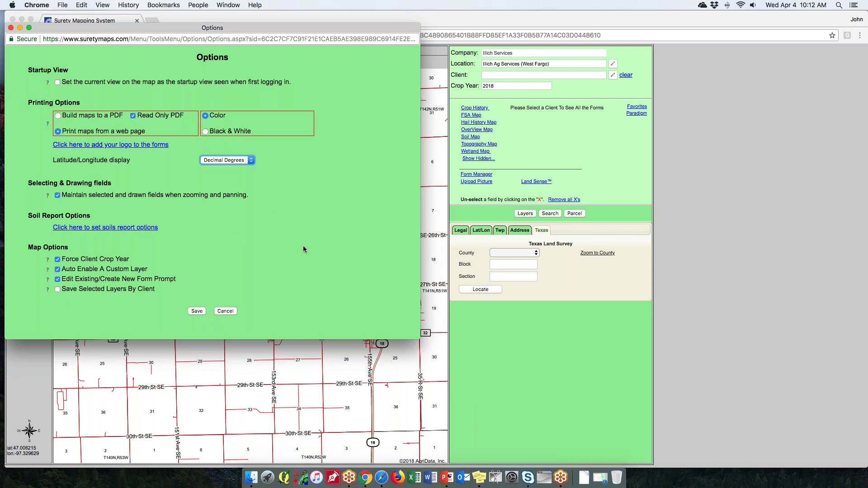
{"action": "left_click", "coordinate": [11, 29]}
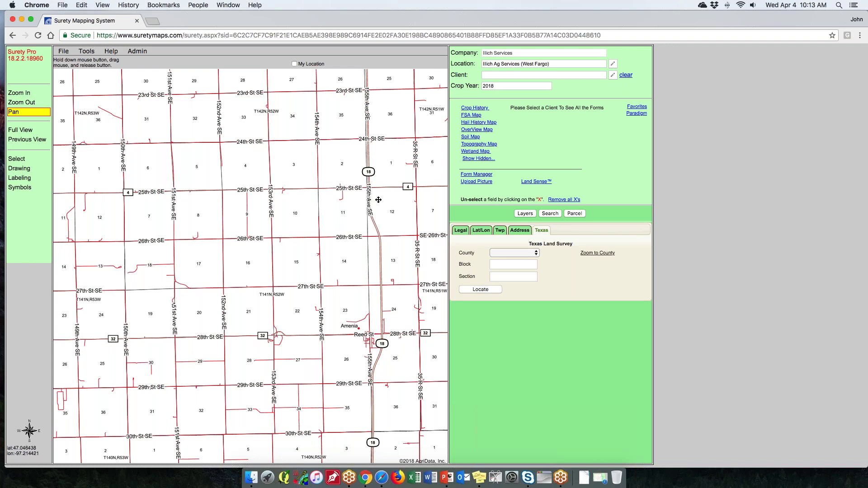
Select the 95.49-acre field in section 10 of T141N, R52W and view its FSA map.
{"action": "double_click", "coordinate": [292, 225]}
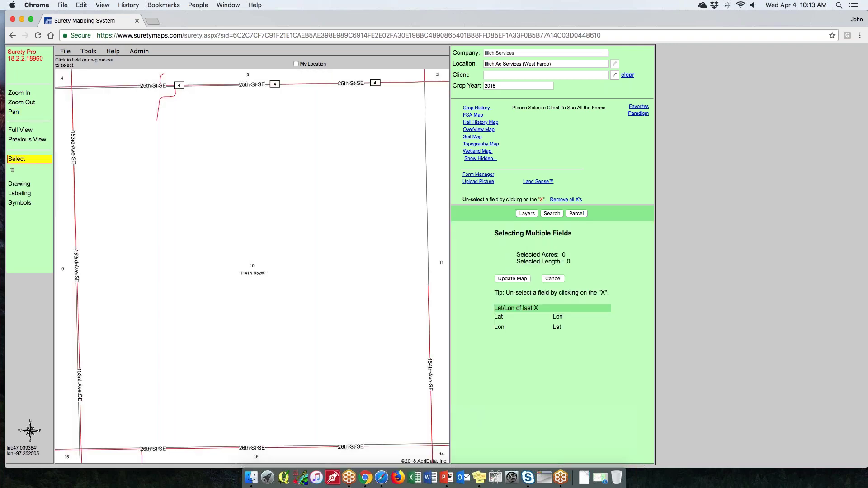
{"action": "left_click", "coordinate": [525, 214]}
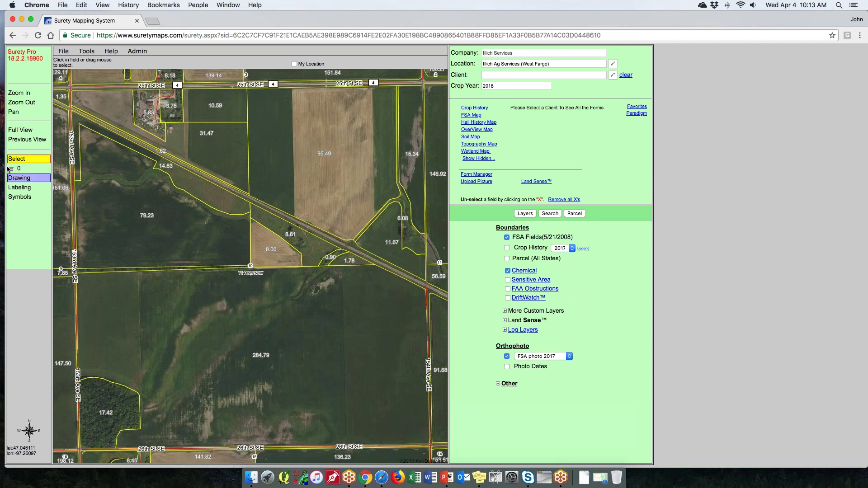
{"action": "left_click", "coordinate": [336, 182]}
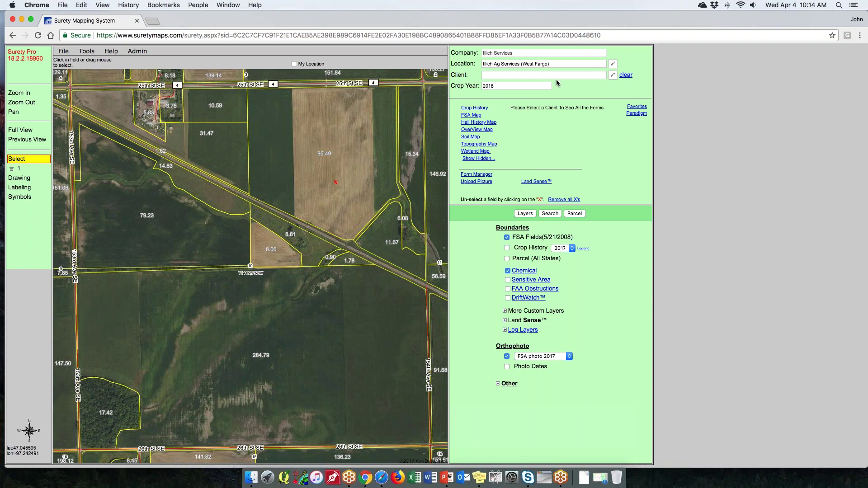
{"action": "left_click", "coordinate": [472, 115]}
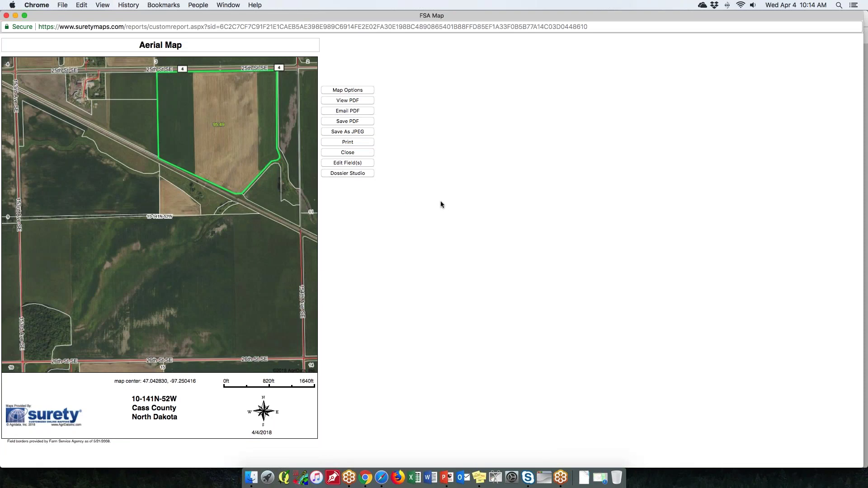
{"action": "left_click", "coordinate": [6, 15]}
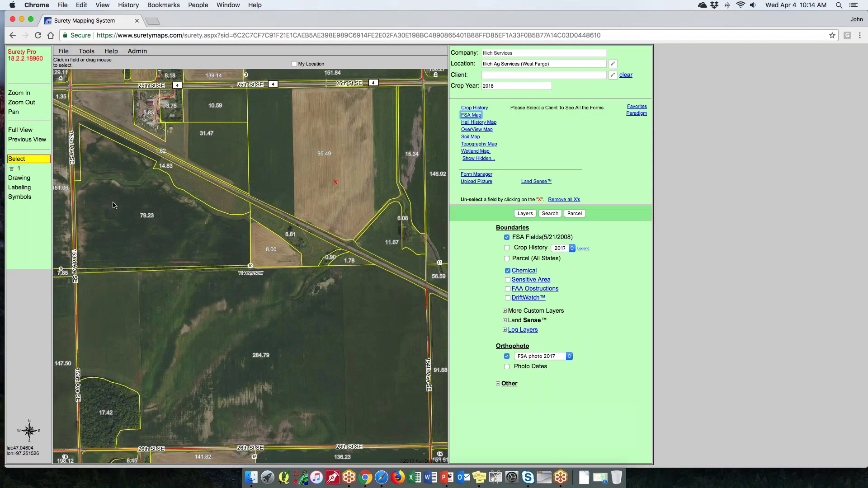
Clear the field selection and bring up field NE 12 of client Cass Farms on the map.
{"action": "left_click", "coordinate": [11, 169]}
{"action": "left_click", "coordinate": [524, 89]}
{"action": "left_click", "coordinate": [517, 76]}
{"action": "key", "text": "Return"}
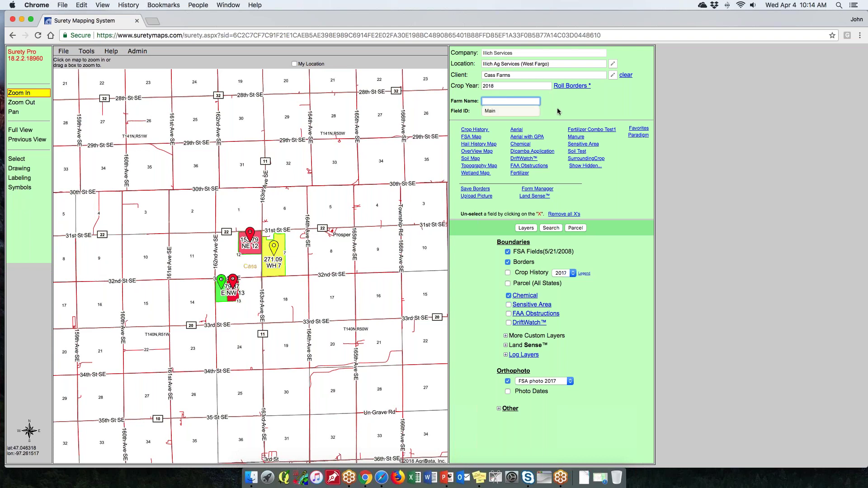
{"action": "left_click", "coordinate": [508, 112]}
{"action": "left_click", "coordinate": [507, 129]}
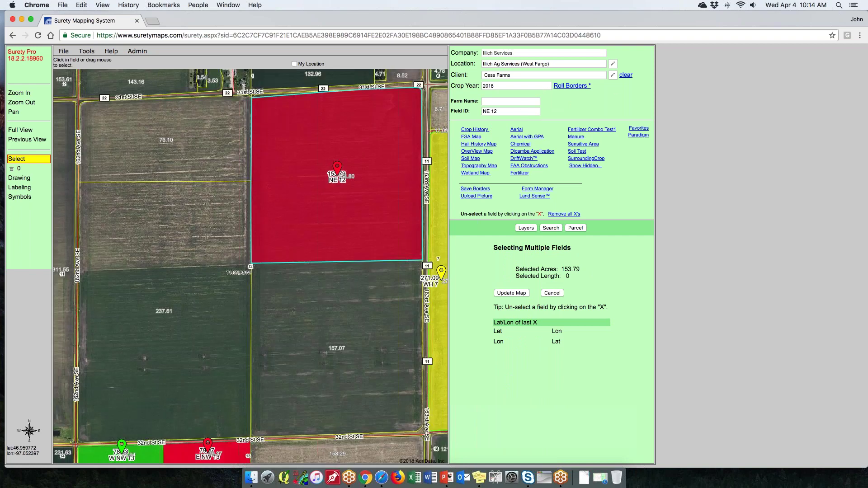
Clear the client, select Cass Farms again and look through the editable client list.
{"action": "left_click", "coordinate": [626, 75]}
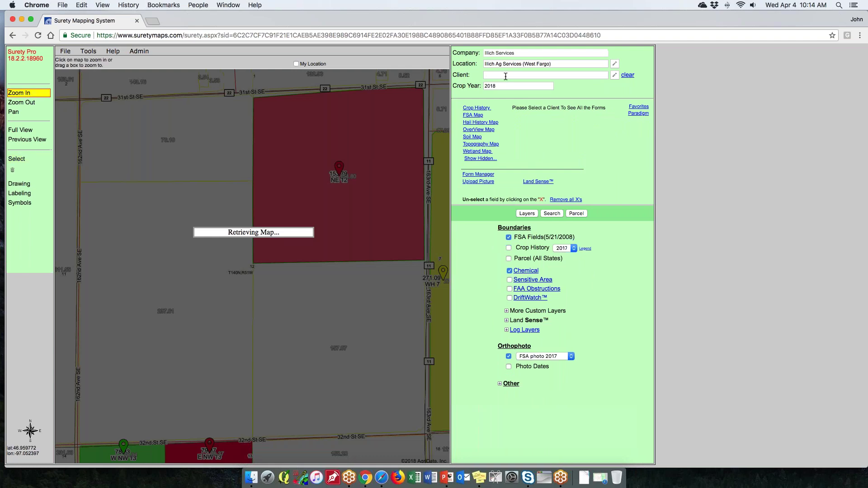
{"action": "left_click", "coordinate": [506, 75]}
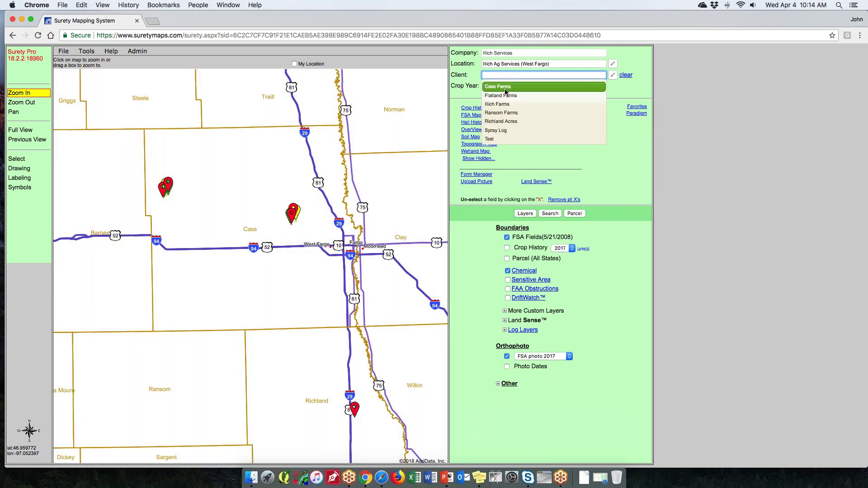
{"action": "left_click", "coordinate": [501, 86]}
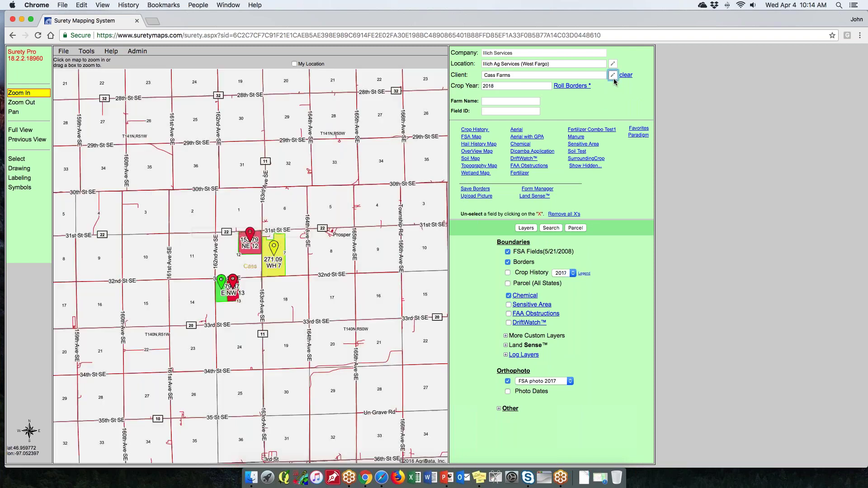
{"action": "left_click", "coordinate": [613, 75]}
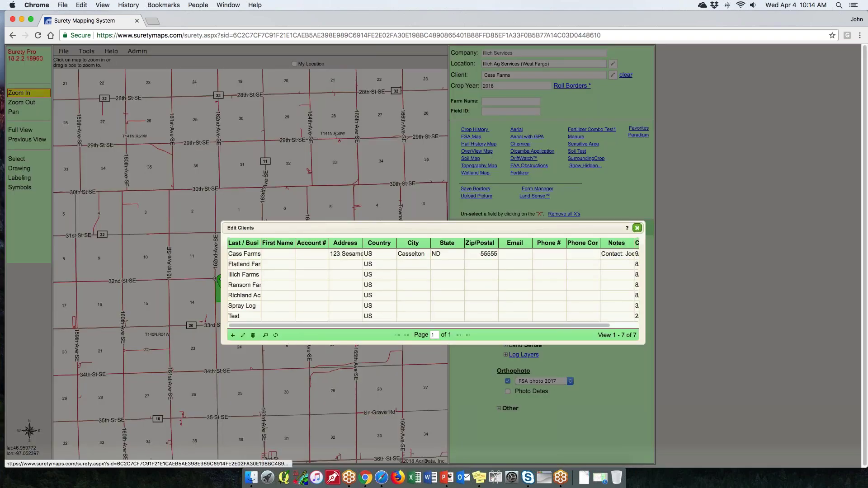
{"action": "left_click", "coordinate": [637, 228]}
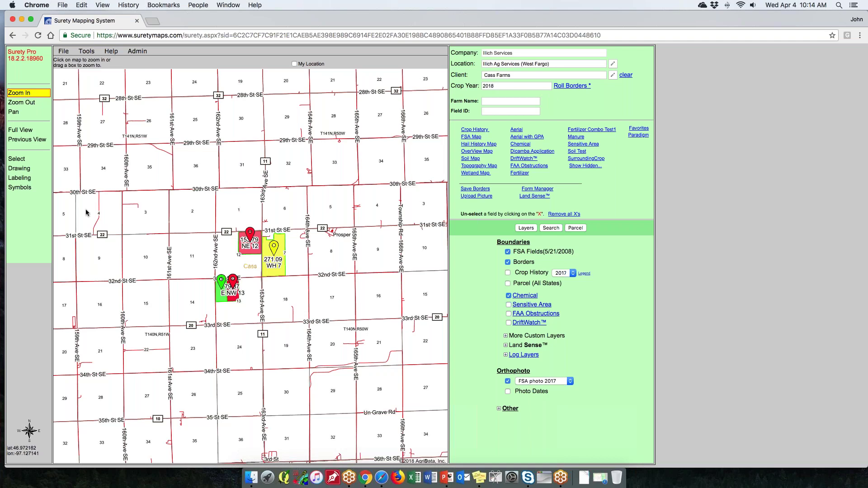
In section 1, north of field NE 12, hide the FSA Fields layer and activate field drawing.
{"action": "left_click", "coordinate": [245, 221]}
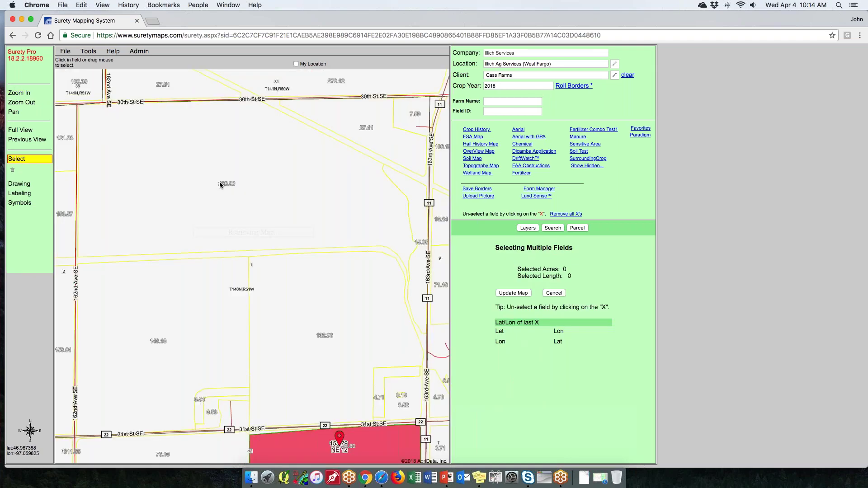
{"action": "left_click", "coordinate": [211, 188]}
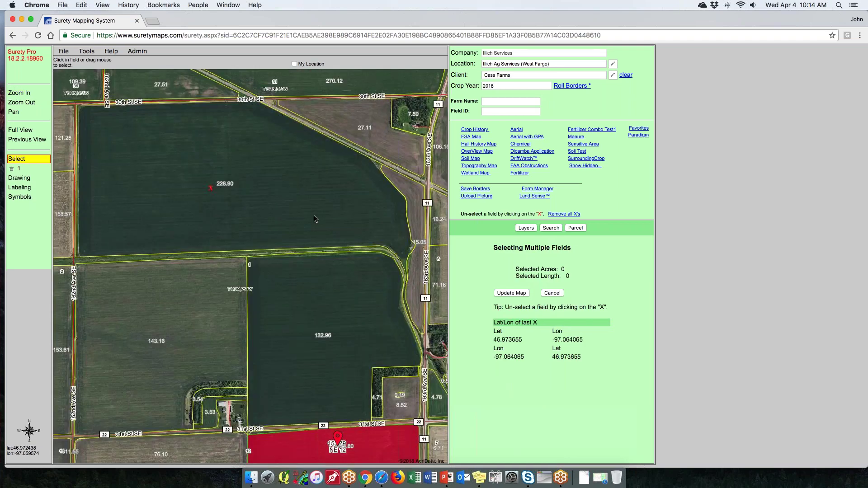
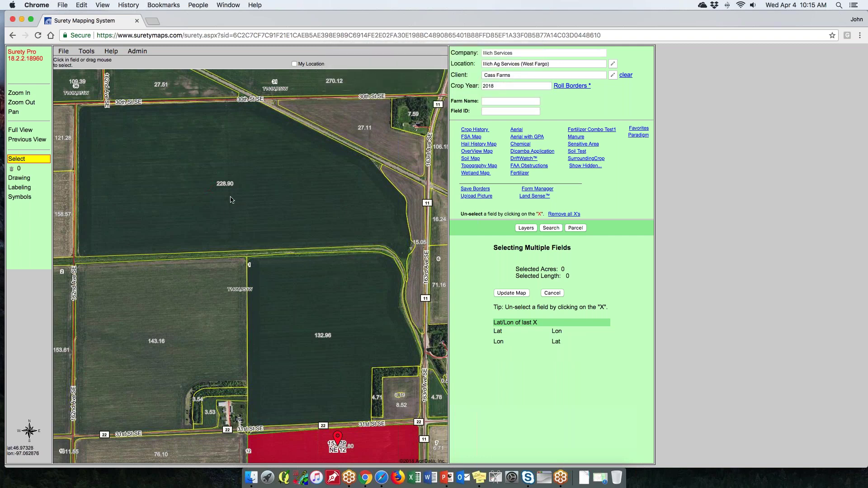
{"action": "left_click", "coordinate": [525, 229]}
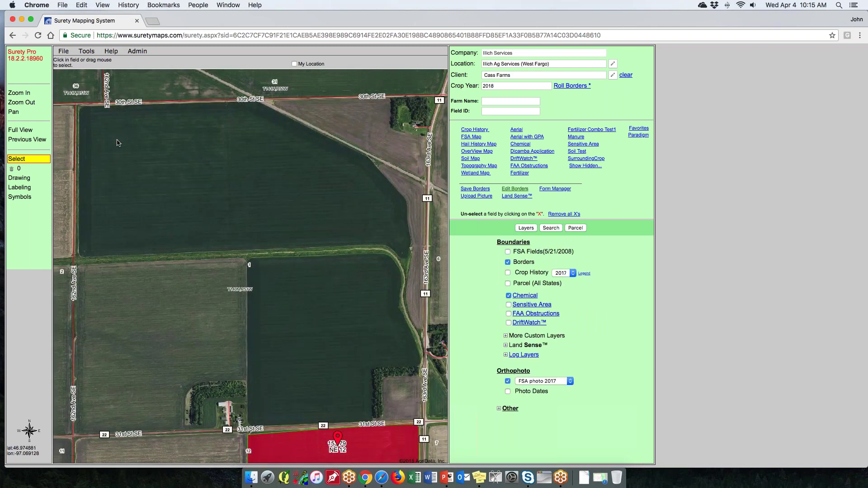
{"action": "left_click", "coordinate": [20, 177]}
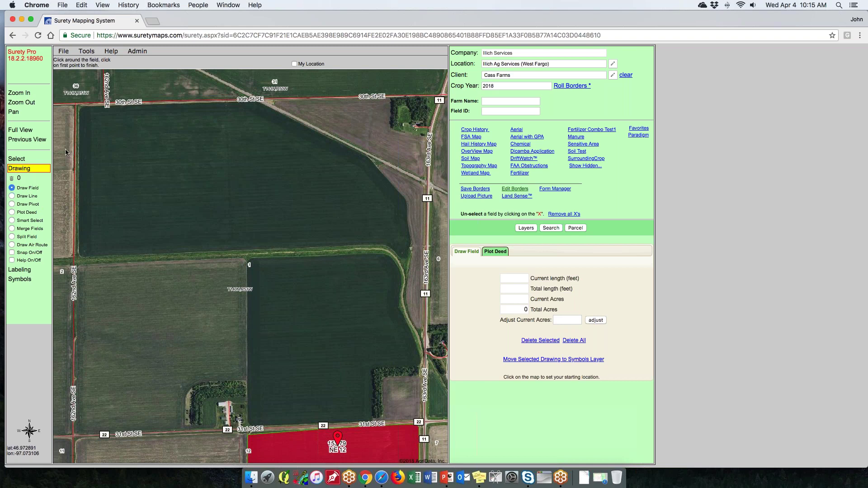
{"action": "left_click", "coordinate": [83, 108]}
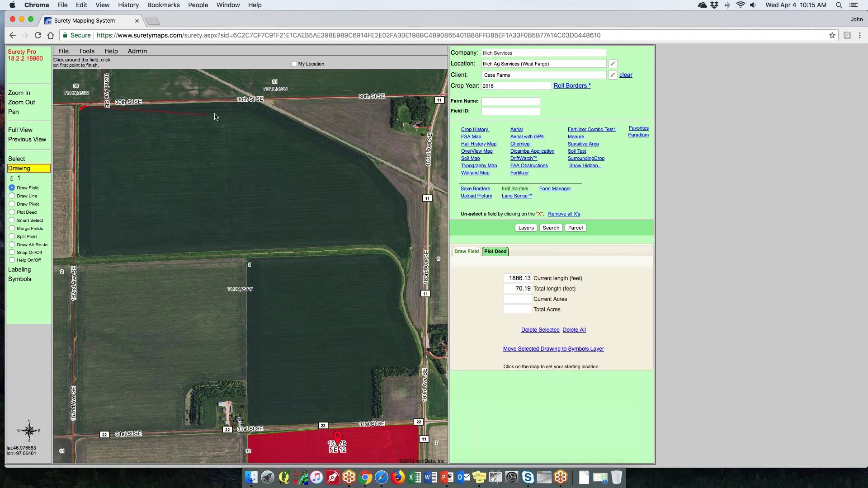
{"action": "left_click", "coordinate": [235, 102]}
{"action": "left_click", "coordinate": [11, 178]}
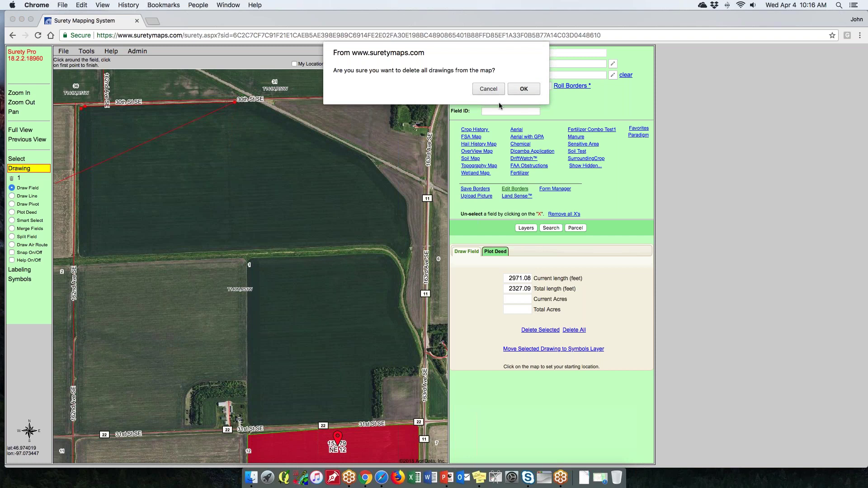
{"action": "left_click", "coordinate": [523, 89]}
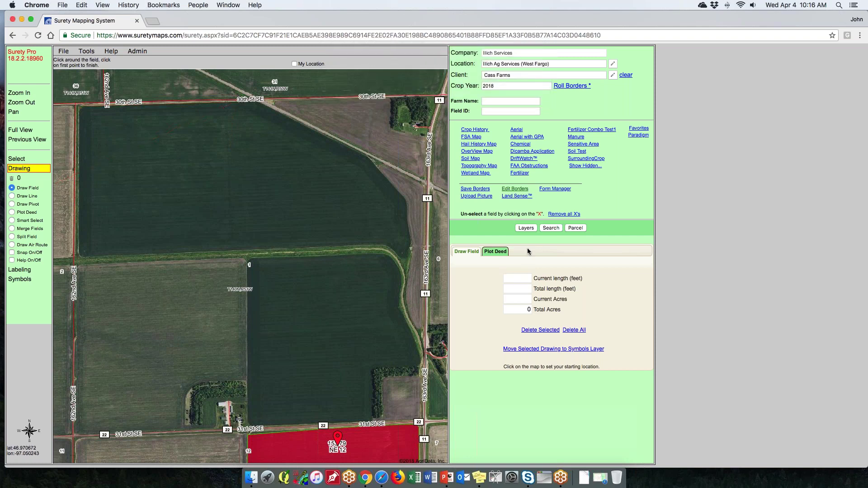
Hide the Minor Roads layer and turn on the help option for drawing.
{"action": "left_click", "coordinate": [526, 229]}
{"action": "left_click", "coordinate": [499, 408]}
{"action": "scroll", "coordinate": [480, 412], "scroll_direction": "down", "scroll_amount": 4}
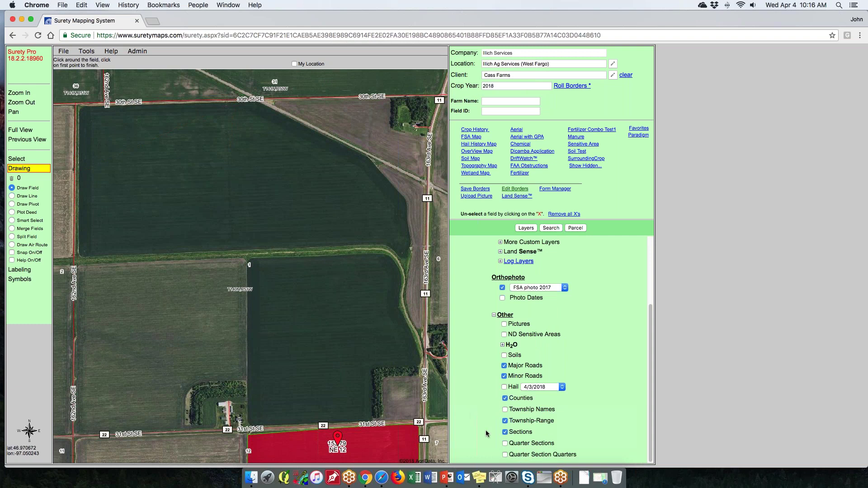
{"action": "left_click", "coordinate": [504, 376]}
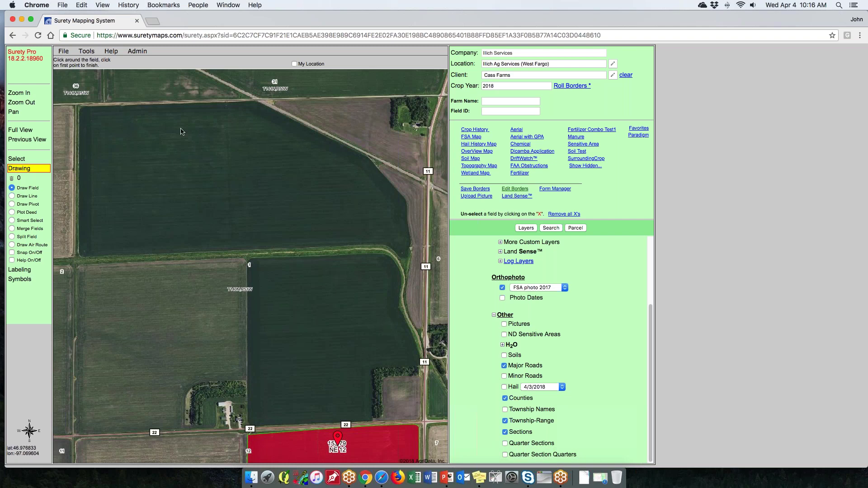
{"action": "left_click", "coordinate": [13, 261]}
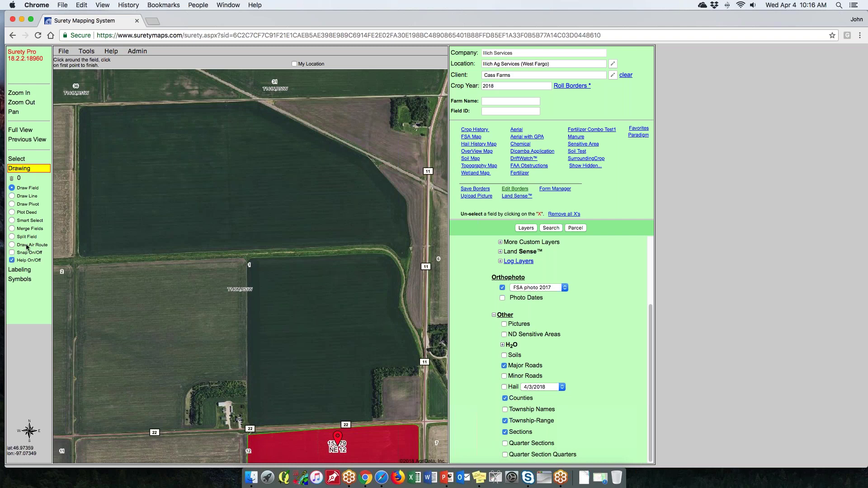
Draw a closed field border around the large dark green field in the north half of section 1.
{"action": "left_click", "coordinate": [87, 107]}
{"action": "left_click", "coordinate": [162, 104]}
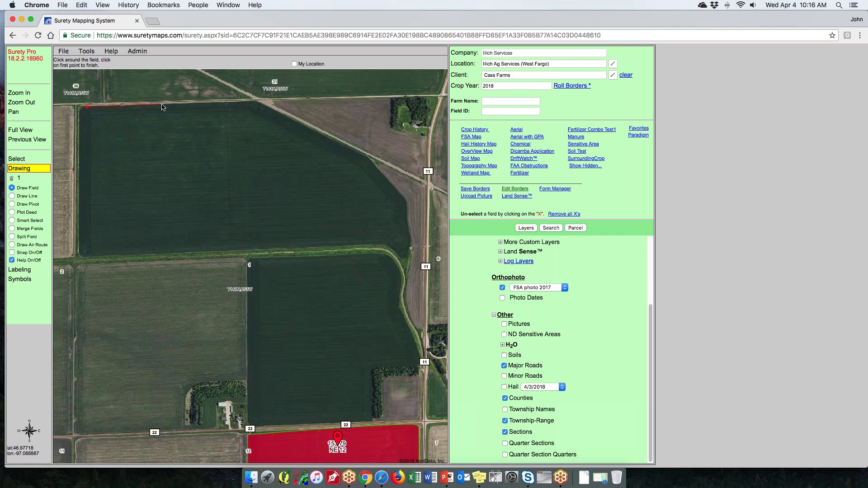
{"action": "left_click", "coordinate": [259, 101]}
{"action": "left_click", "coordinate": [368, 156]}
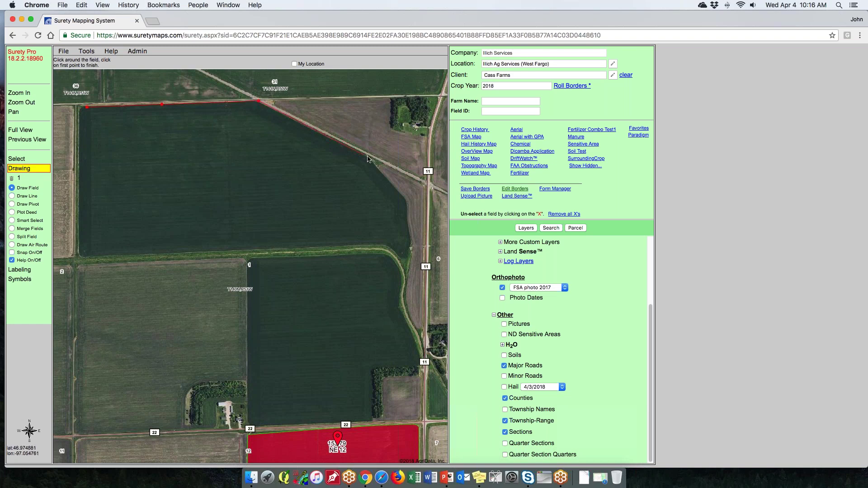
{"action": "left_click", "coordinate": [407, 201]}
{"action": "left_click", "coordinate": [409, 216]}
{"action": "left_click", "coordinate": [412, 242]}
{"action": "left_click", "coordinate": [409, 255]}
{"action": "left_click", "coordinate": [403, 261]}
{"action": "left_click", "coordinate": [394, 248]}
{"action": "left_click", "coordinate": [383, 246]}
{"action": "left_click", "coordinate": [366, 245]}
{"action": "left_click", "coordinate": [84, 258]}
{"action": "left_click", "coordinate": [79, 256]}
{"action": "left_click", "coordinate": [80, 111]}
{"action": "left_click", "coordinate": [84, 108]}
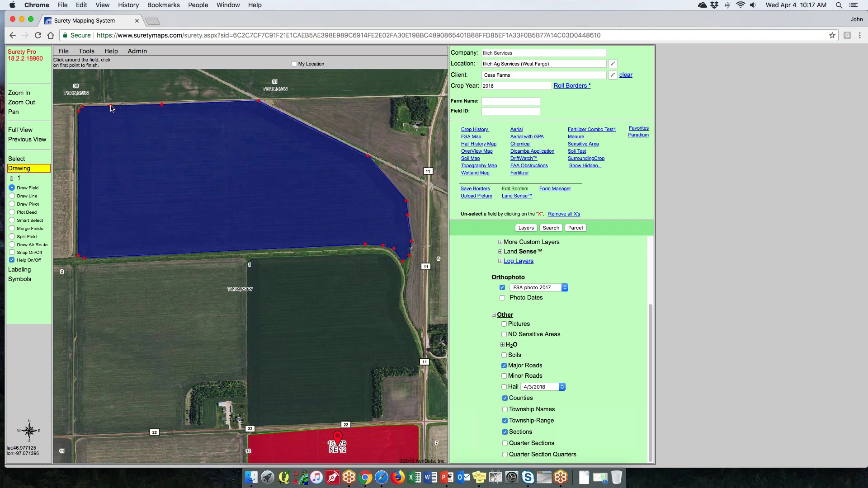
Add points on the drawn field's north border near its northwest corner and reposition them along the road edge.
{"action": "left_click", "coordinate": [110, 107]}
{"action": "scroll", "coordinate": [114, 111], "scroll_direction": "up", "scroll_amount": 2}
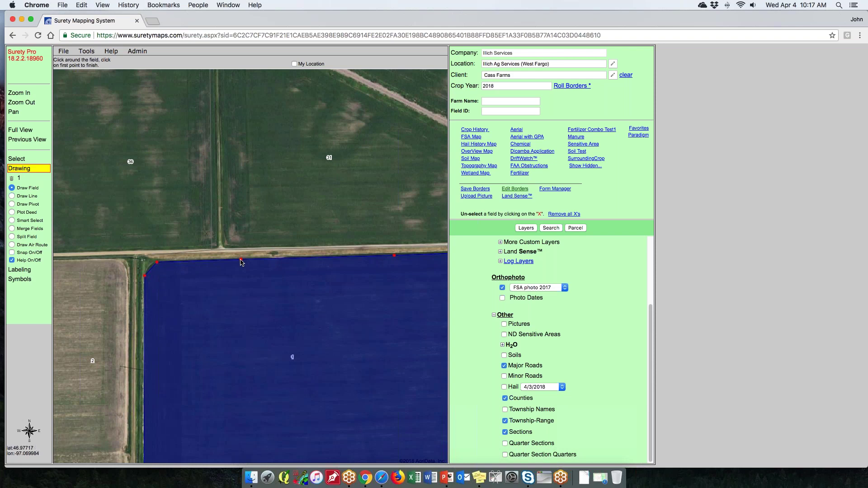
{"action": "mouse_move", "coordinate": [242, 262]}
{"action": "left_mouse_down"}
{"action": "mouse_move", "coordinate": [272, 293]}
{"action": "mouse_move", "coordinate": [339, 279]}
{"action": "mouse_move", "coordinate": [252, 262]}
{"action": "left_mouse_up"}
{"action": "left_click_drag", "start_coordinate": [216, 261], "coordinate": [220, 207]}
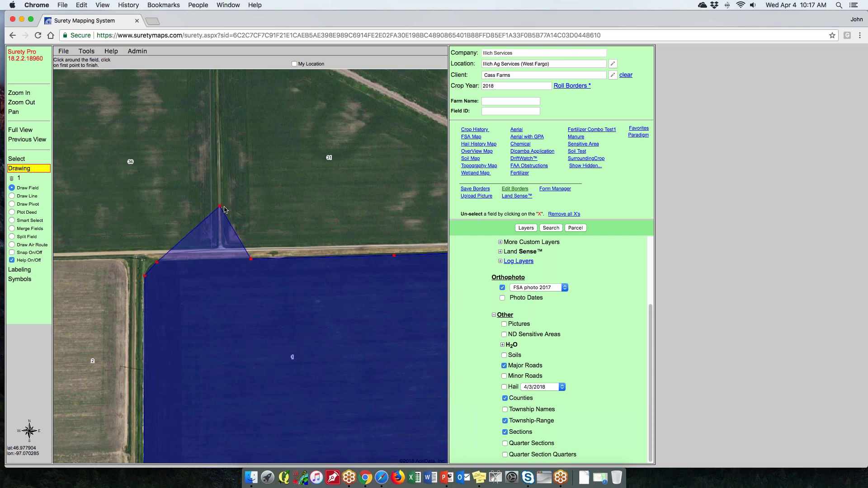
{"action": "left_click_drag", "start_coordinate": [219, 207], "coordinate": [206, 261]}
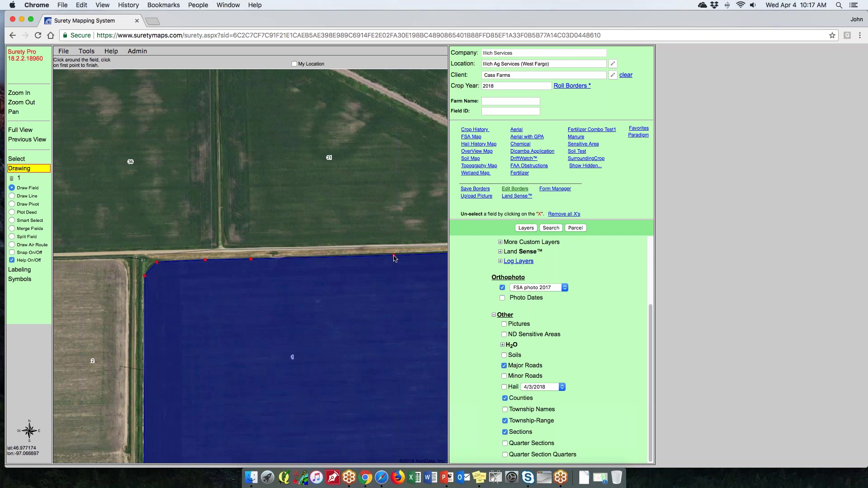
{"action": "left_click_drag", "start_coordinate": [393, 256], "coordinate": [284, 259]}
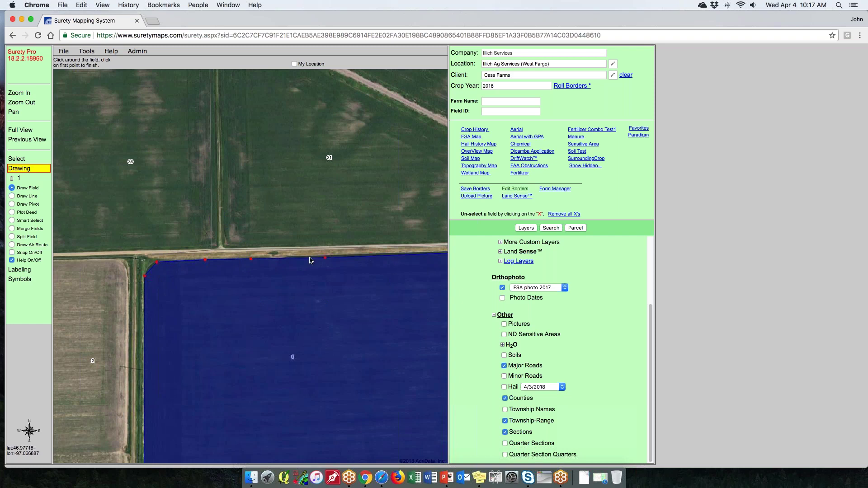
Remove extra points from the drawn field's north border and reposition the remaining point near the northwest corner along the road edge.
{"action": "left_click", "coordinate": [253, 260]}
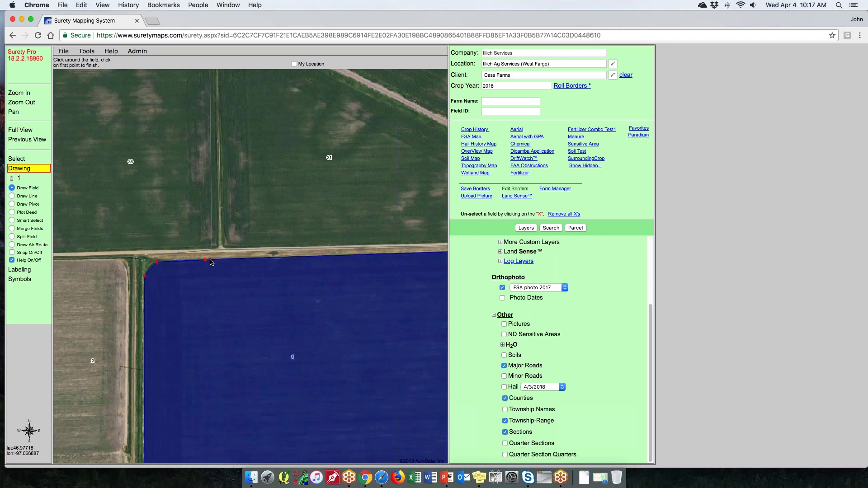
{"action": "left_click_drag", "start_coordinate": [205, 260], "coordinate": [249, 261]}
{"action": "scroll", "coordinate": [287, 354], "scroll_direction": "down", "scroll_amount": 1}
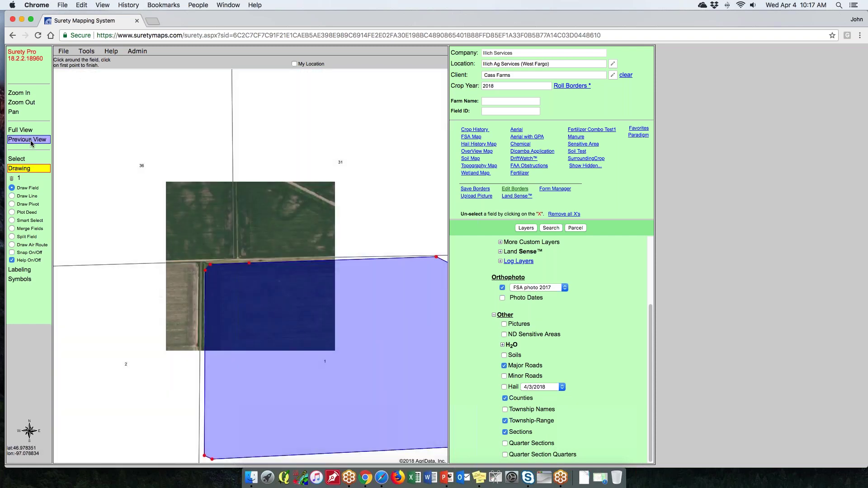
Delete all drawings from the map.
{"action": "left_click", "coordinate": [27, 140]}
{"action": "left_click", "coordinate": [28, 139]}
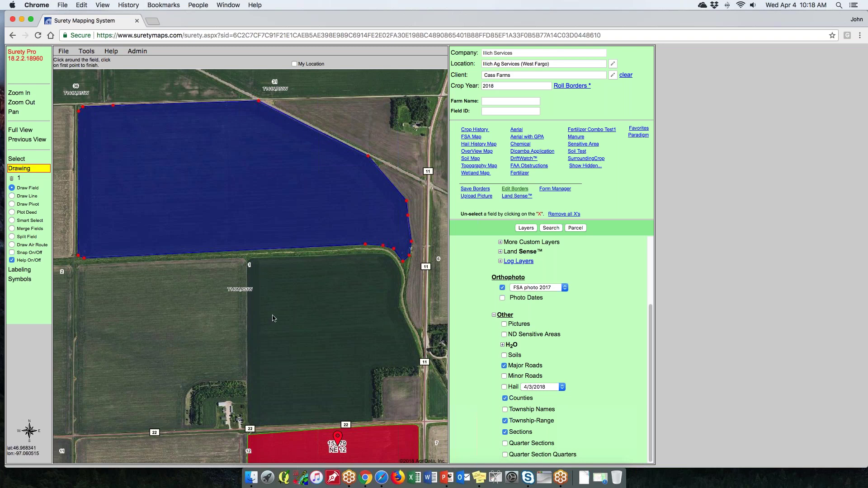
{"action": "left_click", "coordinate": [12, 180]}
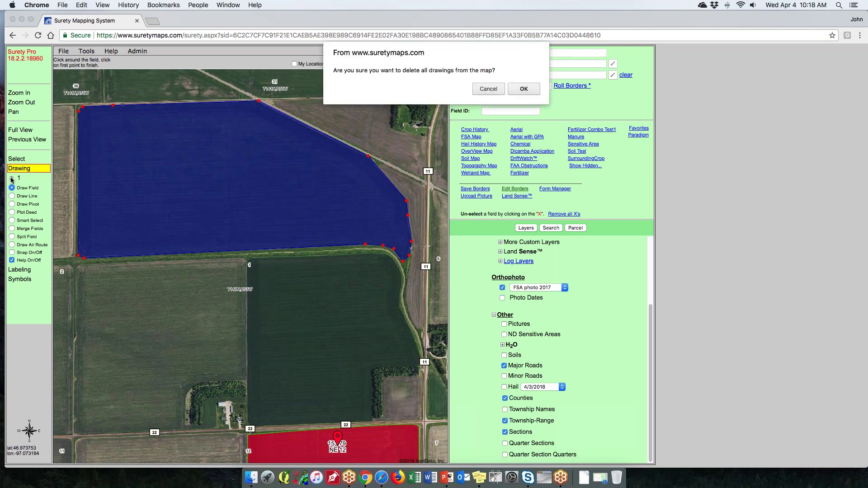
{"action": "left_click", "coordinate": [523, 90]}
Start a new field border near the northwest corner of the southwest field in section 1 and trace its north edge eastward.
{"action": "scroll", "coordinate": [97, 284], "scroll_direction": "up", "scroll_amount": 2}
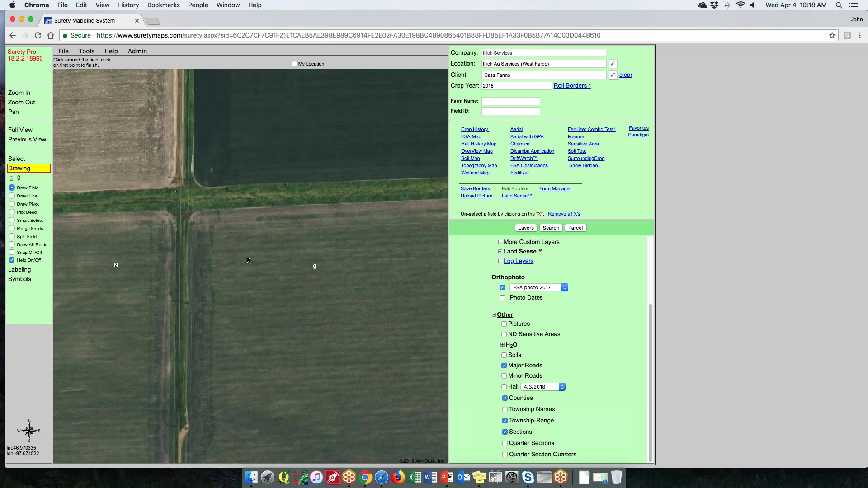
{"action": "scroll", "coordinate": [265, 271], "scroll_direction": "down", "scroll_amount": 2}
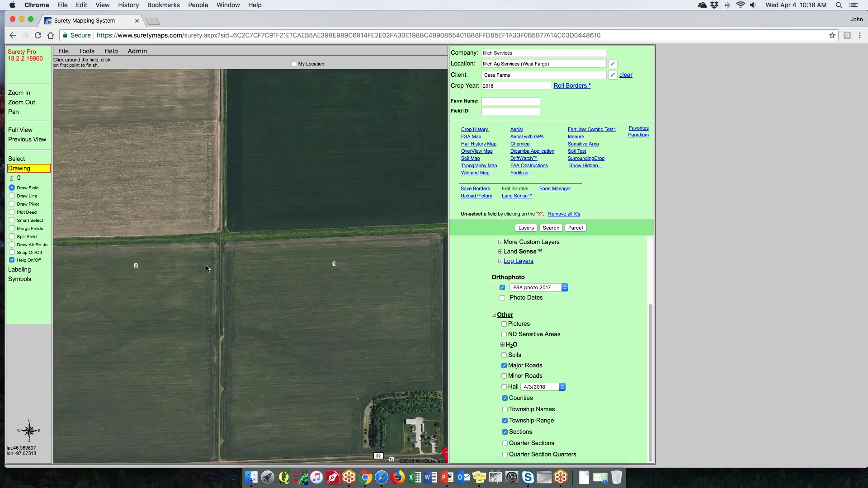
{"action": "scroll", "coordinate": [225, 273], "scroll_direction": "up", "scroll_amount": 2}
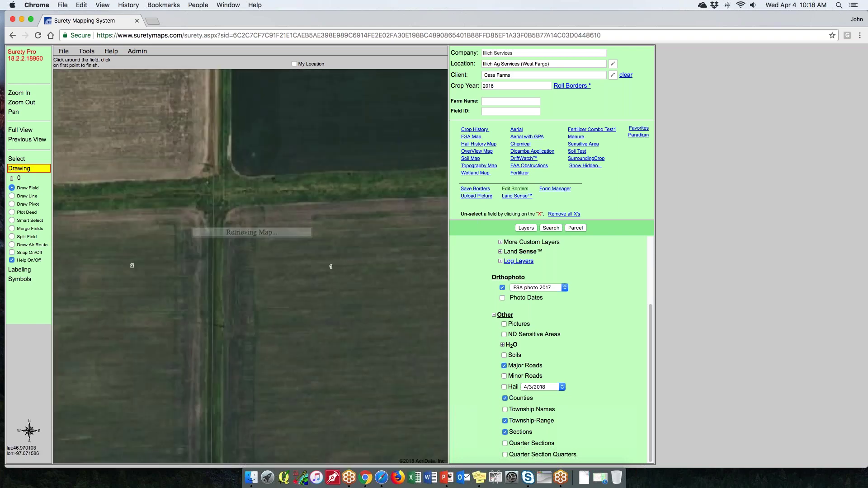
{"action": "left_click", "coordinate": [275, 205]}
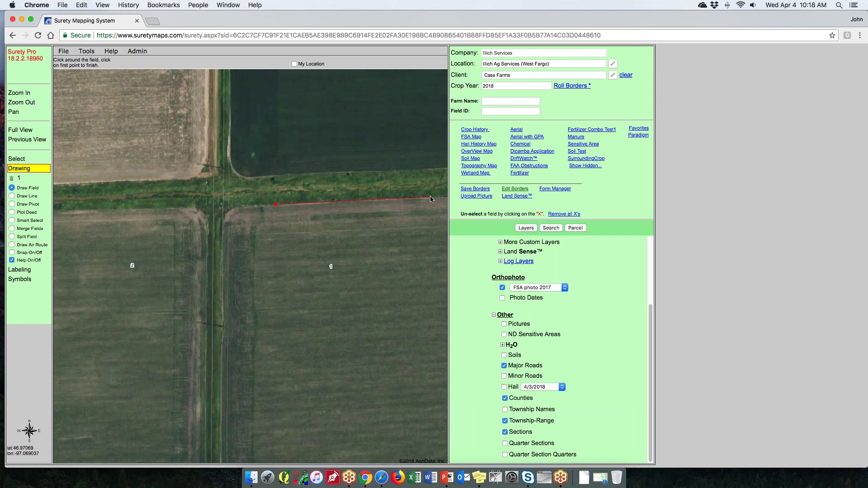
{"action": "left_click_drag", "start_coordinate": [427, 201], "coordinate": [152, 214]}
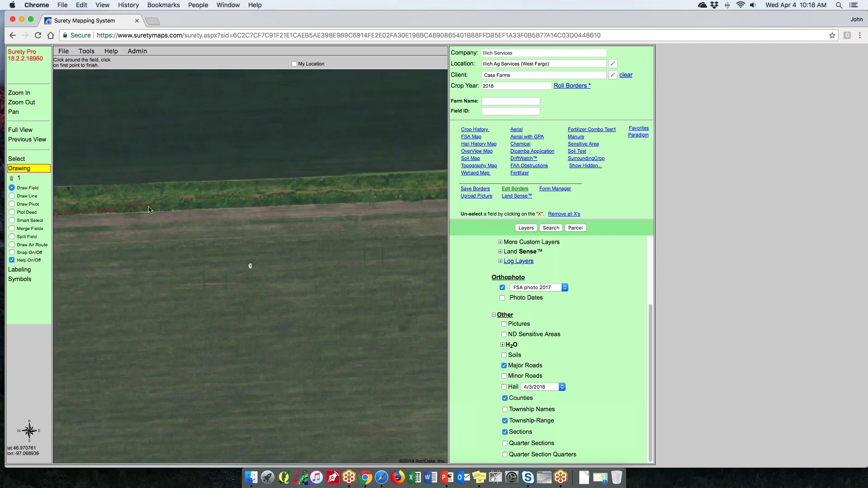
{"action": "left_click", "coordinate": [391, 202]}
{"action": "scroll", "coordinate": [398, 229], "scroll_direction": "down", "scroll_amount": 1}
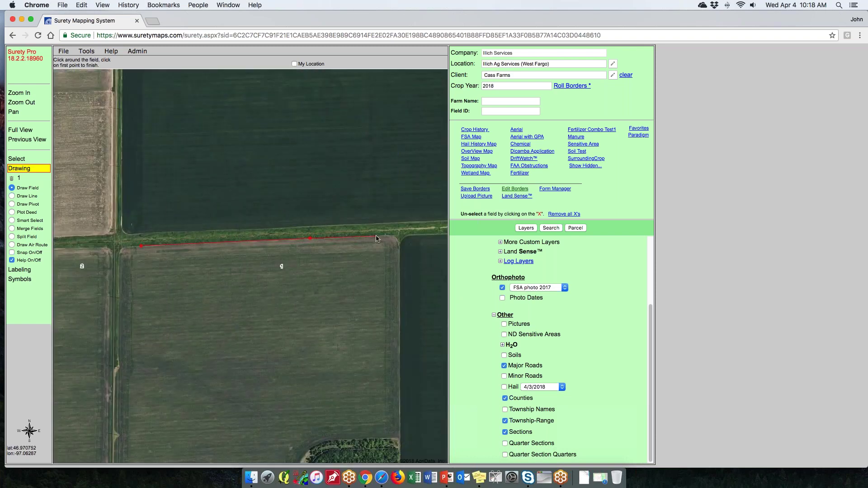
Continue the border around the field's northeast corner and down its east edge to the farmstead's tree line.
{"action": "left_click", "coordinate": [376, 237]}
{"action": "left_click", "coordinate": [395, 235]}
{"action": "left_click", "coordinate": [398, 241]}
{"action": "left_click", "coordinate": [400, 249]}
{"action": "left_click", "coordinate": [400, 441]}
Trace the border along the outside of the farmstead's curved tree line down to the road on the south side.
{"action": "left_click", "coordinate": [331, 440]}
{"action": "scroll", "coordinate": [307, 453], "scroll_direction": "up", "scroll_amount": 2}
{"action": "left_click", "coordinate": [286, 219]}
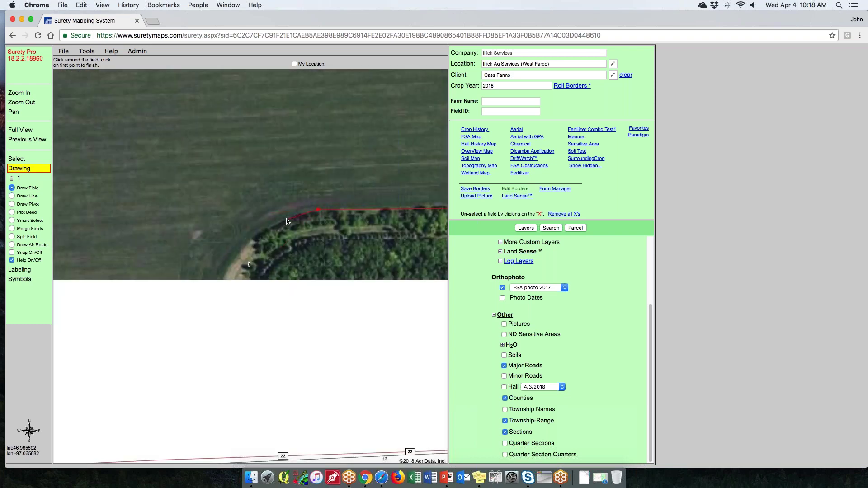
{"action": "left_click", "coordinate": [224, 277]}
{"action": "left_click", "coordinate": [218, 370]}
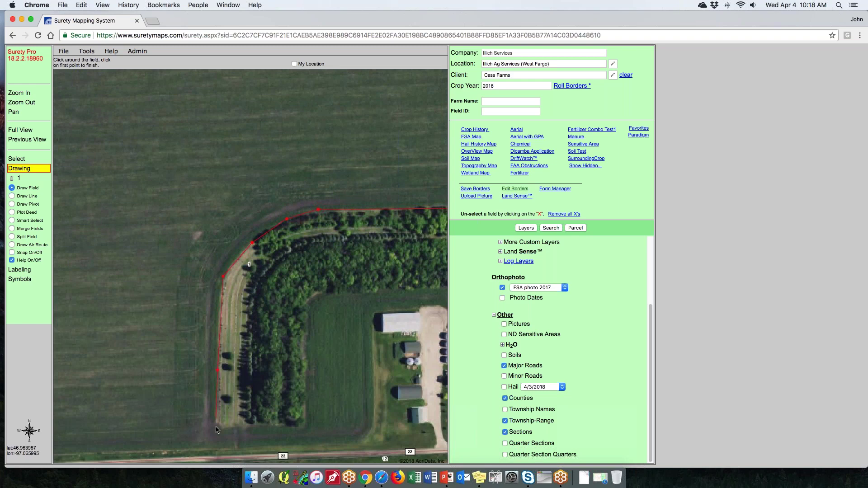
{"action": "left_click", "coordinate": [217, 450]}
Trace the border along the south road and up the west edge, and close it at the first point.
{"action": "scroll", "coordinate": [216, 450], "scroll_direction": "down", "scroll_amount": 1}
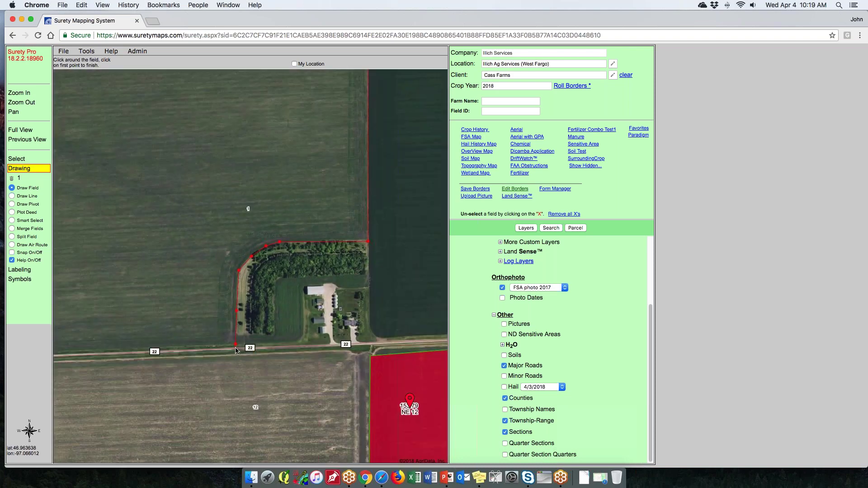
{"action": "left_click", "coordinate": [65, 352]}
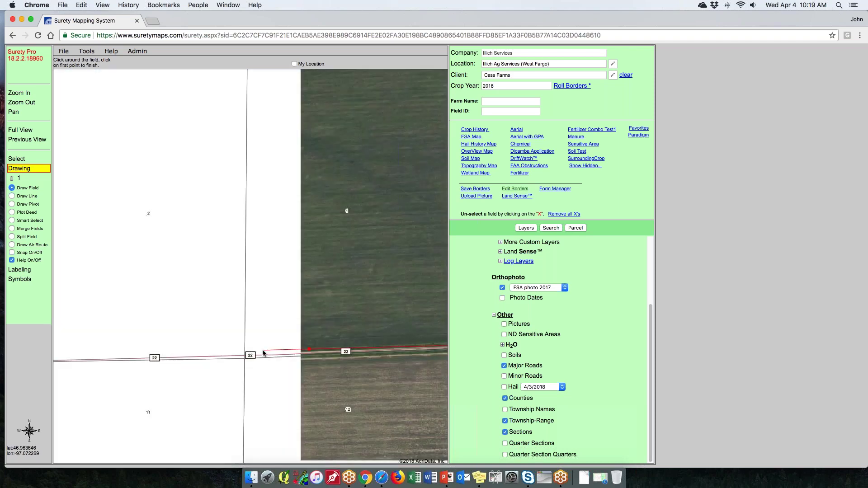
{"action": "left_click", "coordinate": [249, 352]}
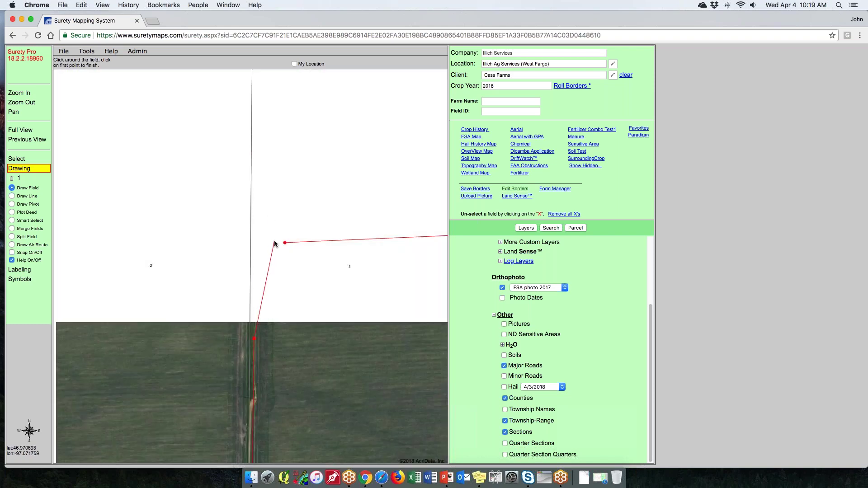
{"action": "left_click", "coordinate": [257, 248]}
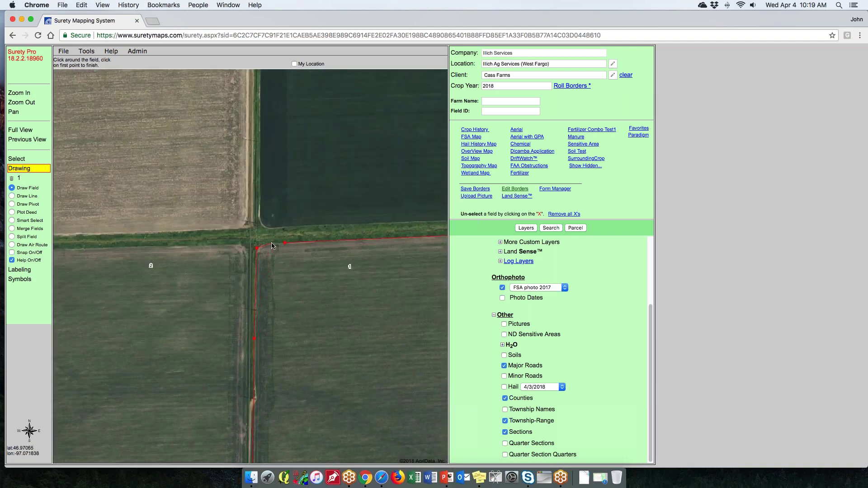
{"action": "left_click", "coordinate": [285, 245]}
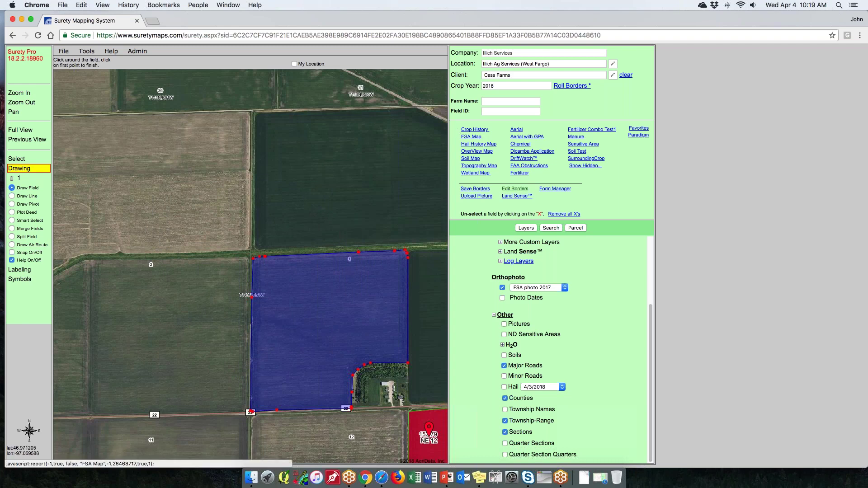
Open the FSA Map report for the drawn field and close it after viewing.
{"action": "left_click", "coordinate": [473, 137]}
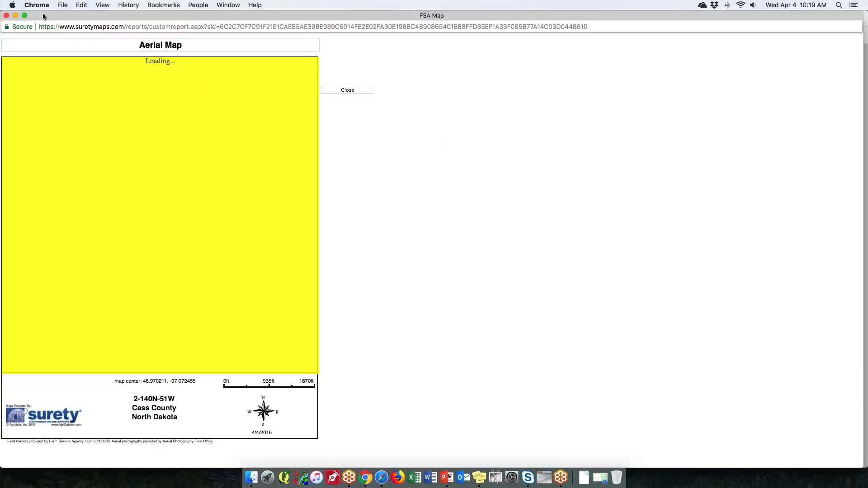
{"action": "left_click", "coordinate": [6, 15]}
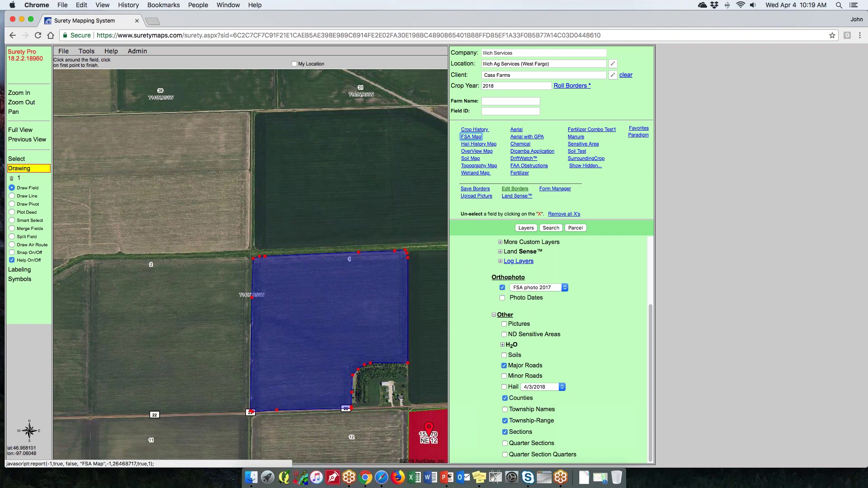
Save the drawn border with the Field ID Test, leaving the farm name blank.
{"action": "left_click", "coordinate": [479, 192]}
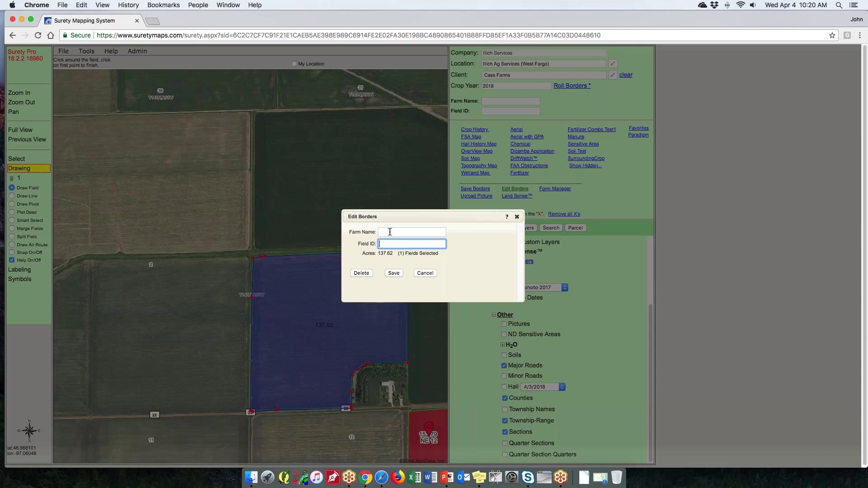
{"action": "left_click", "coordinate": [390, 231]}
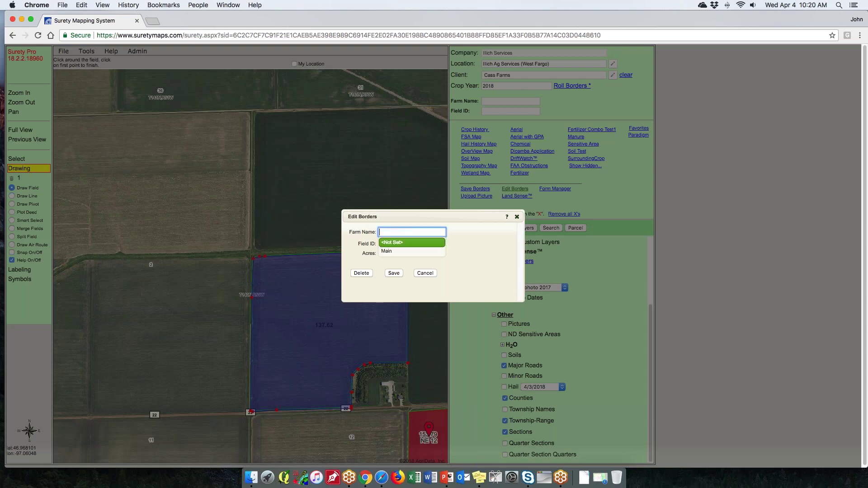
{"action": "left_click", "coordinate": [452, 262]}
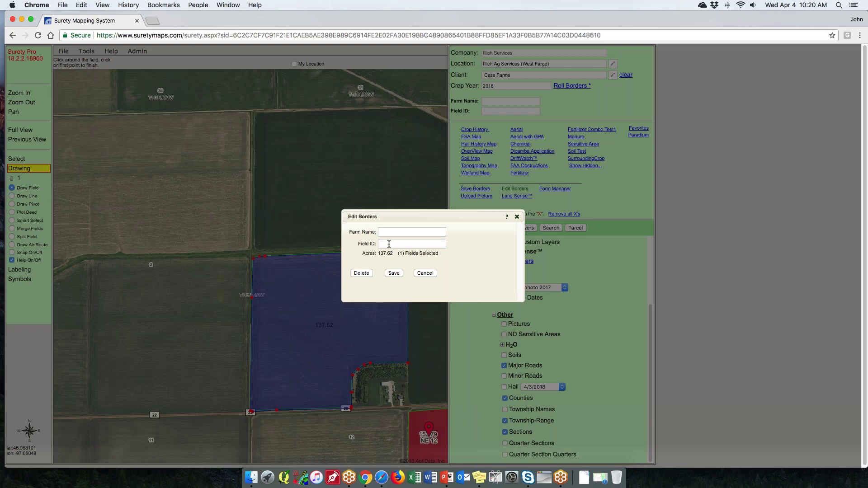
{"action": "left_click", "coordinate": [389, 244]}
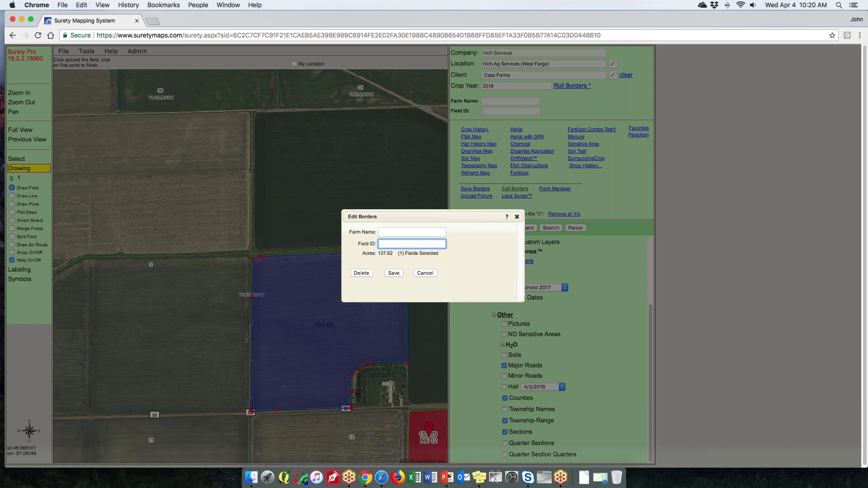
{"action": "left_click", "coordinate": [402, 232]}
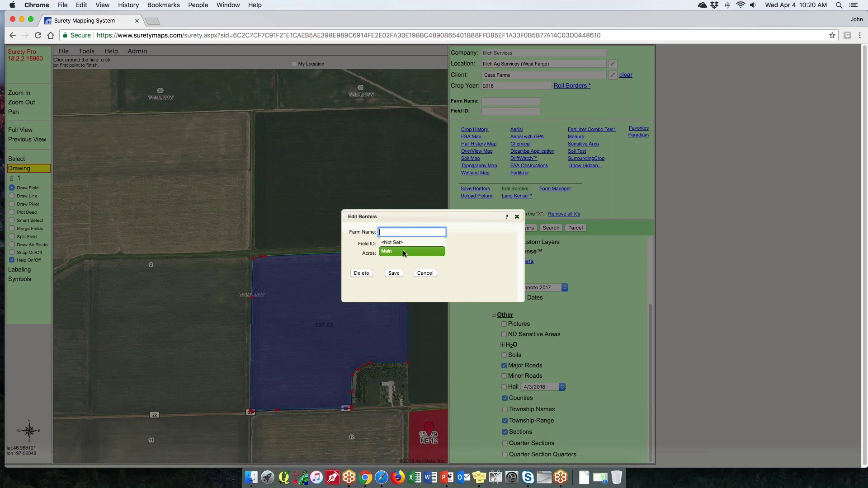
{"action": "left_click", "coordinate": [401, 243]}
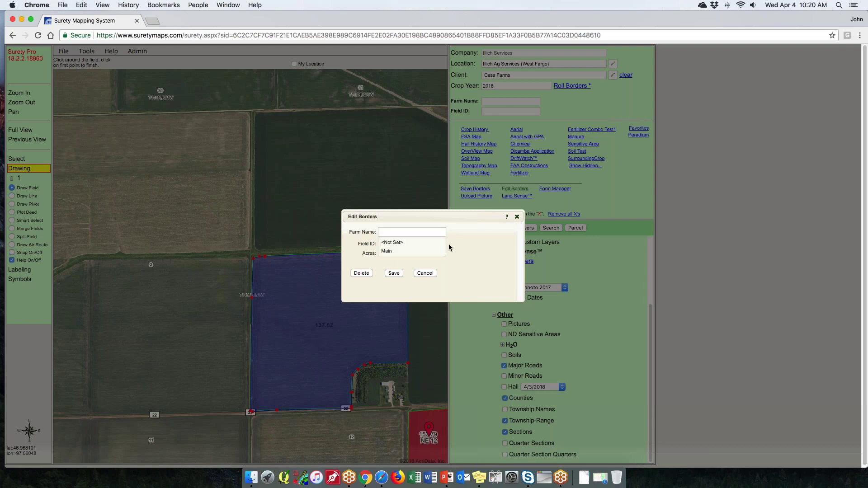
{"action": "left_click", "coordinate": [388, 244]}
{"action": "type", "text": "Test"}
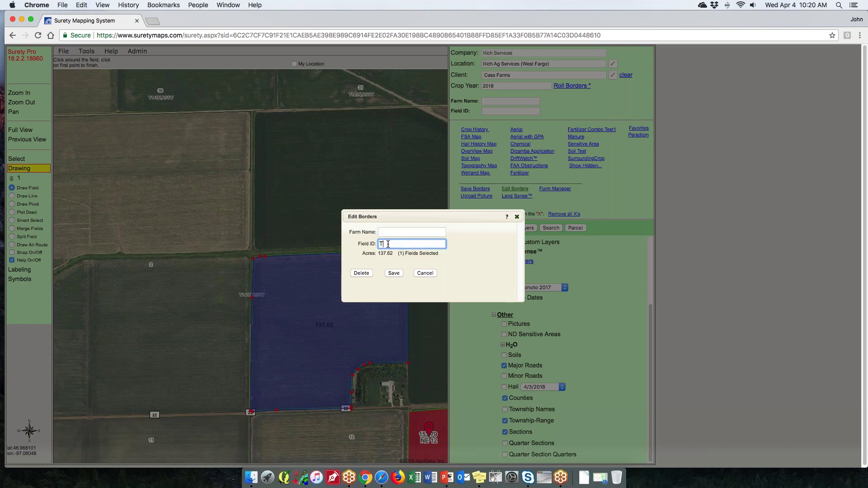
{"action": "left_click", "coordinate": [394, 273]}
{"action": "left_click", "coordinate": [524, 90]}
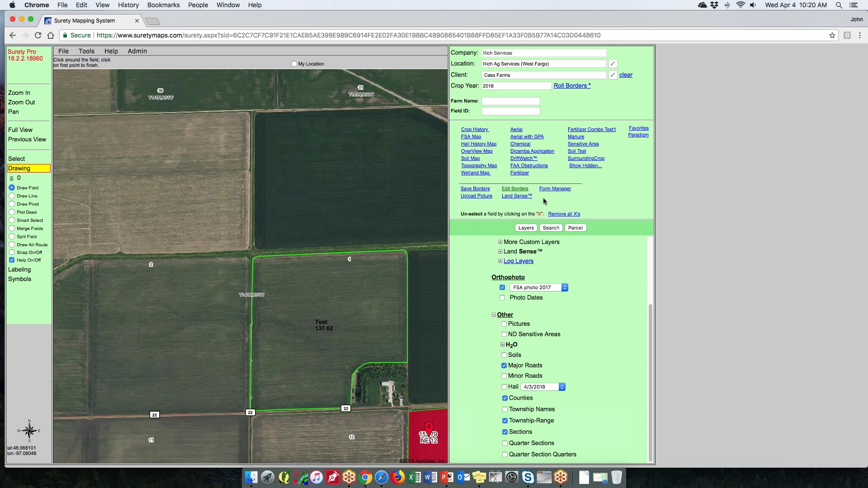
Select the field with the ID Test and delete its saved border.
{"action": "left_click", "coordinate": [497, 112]}
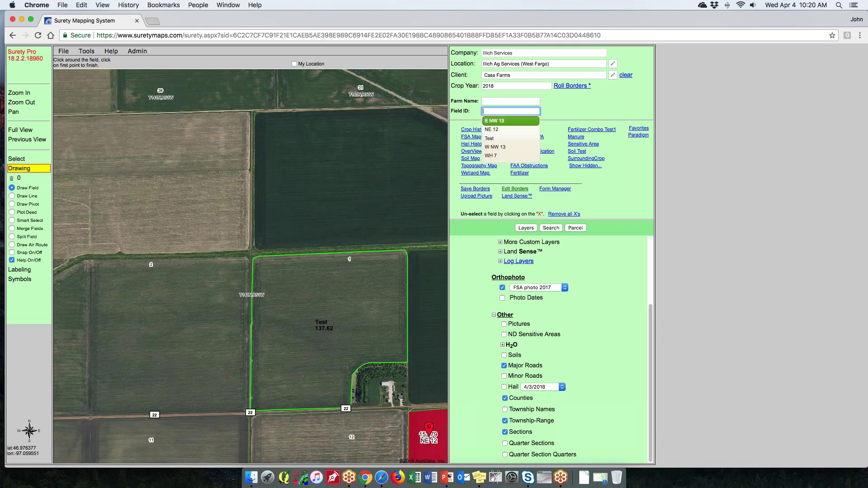
{"action": "left_click", "coordinate": [503, 139]}
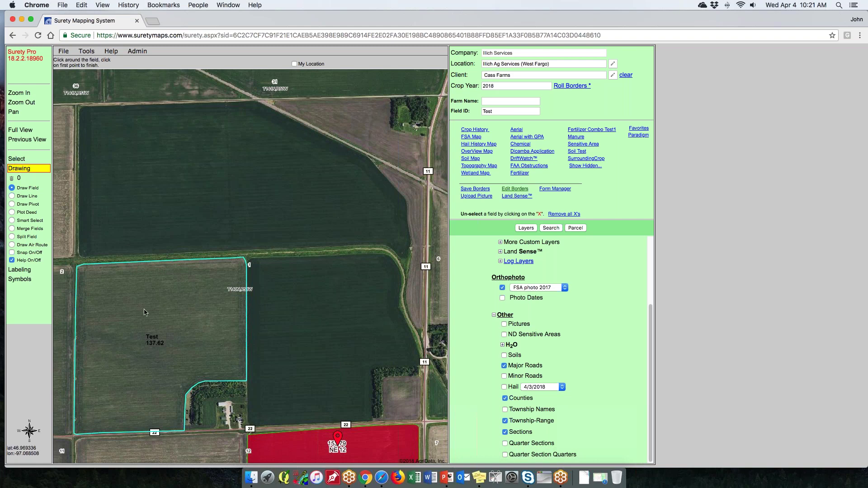
{"action": "left_click", "coordinate": [517, 190]}
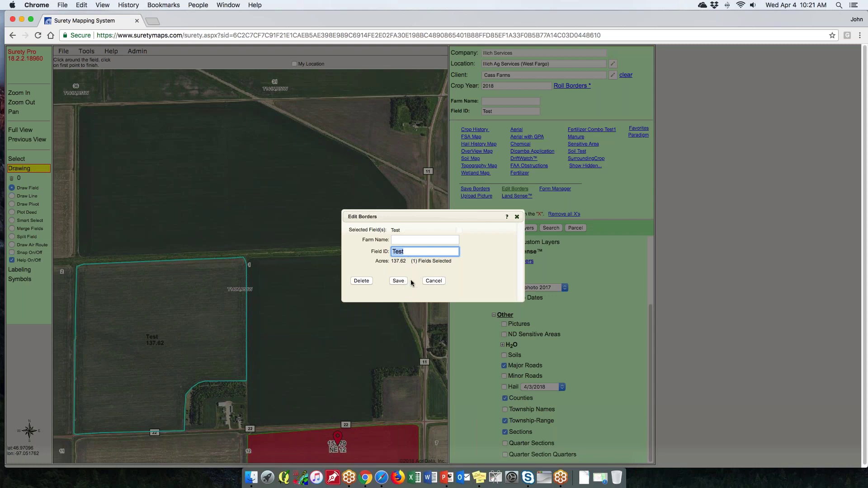
{"action": "left_click", "coordinate": [362, 281]}
{"action": "left_click", "coordinate": [522, 88]}
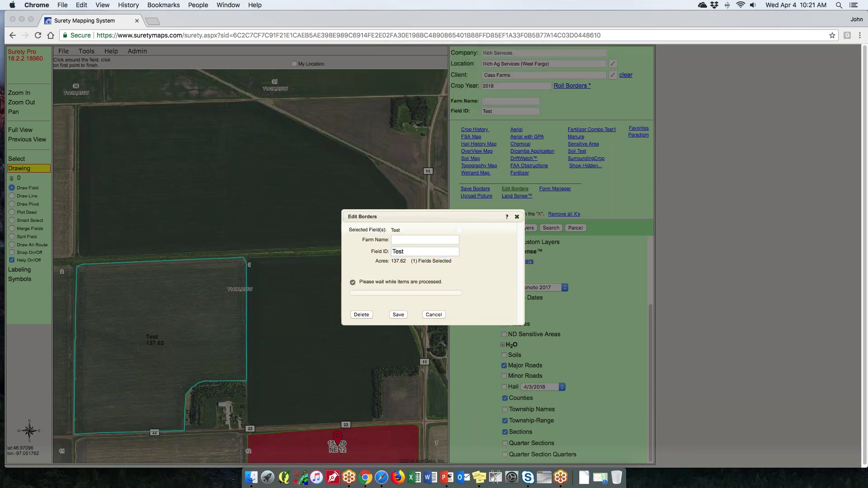
{"action": "left_click", "coordinate": [522, 87]}
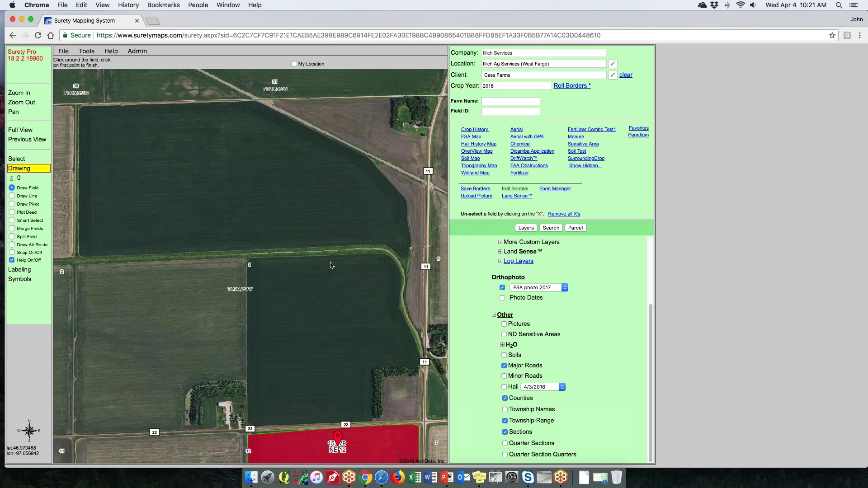
Show the FSA Fields layer and use Smart Select to outline the 228.90-acre field in the north half of section 1.
{"action": "scroll", "coordinate": [549, 325], "scroll_direction": "up", "scroll_amount": 4}
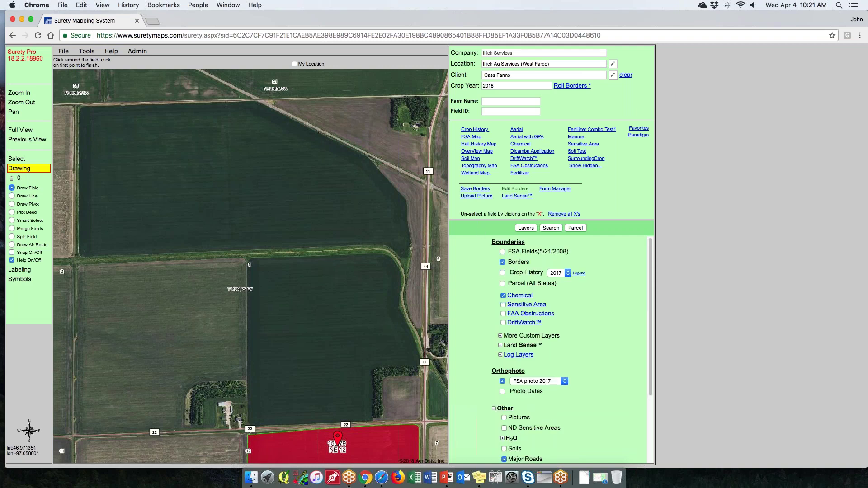
{"action": "left_click", "coordinate": [502, 252]}
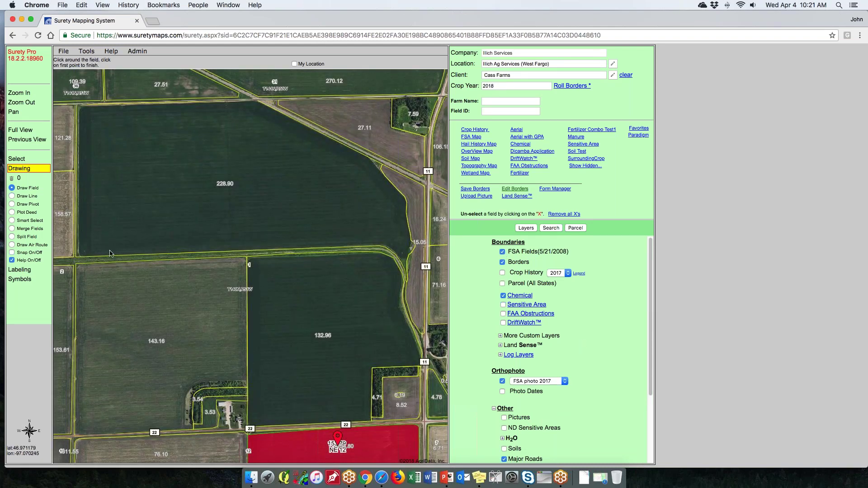
{"action": "left_click", "coordinate": [12, 220]}
{"action": "left_click", "coordinate": [216, 190]}
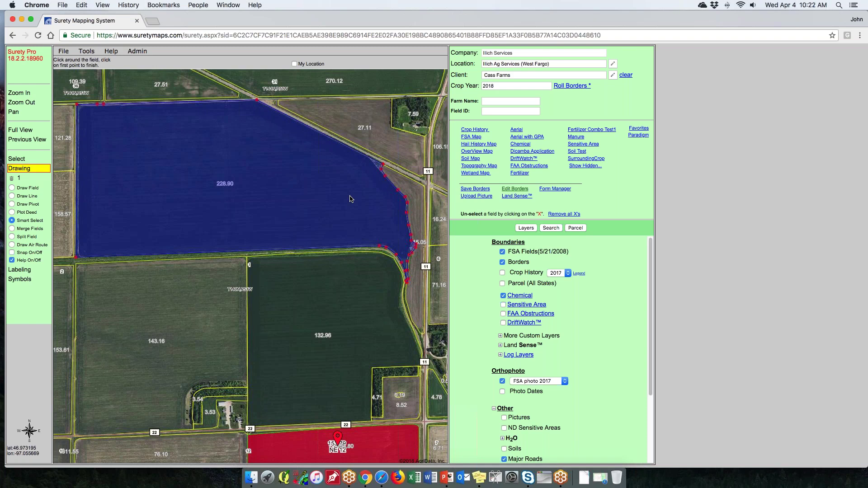
Delete the smart-selected 228.90-acre outline from the map.
{"action": "left_click", "coordinate": [11, 179]}
{"action": "left_click", "coordinate": [522, 90]}
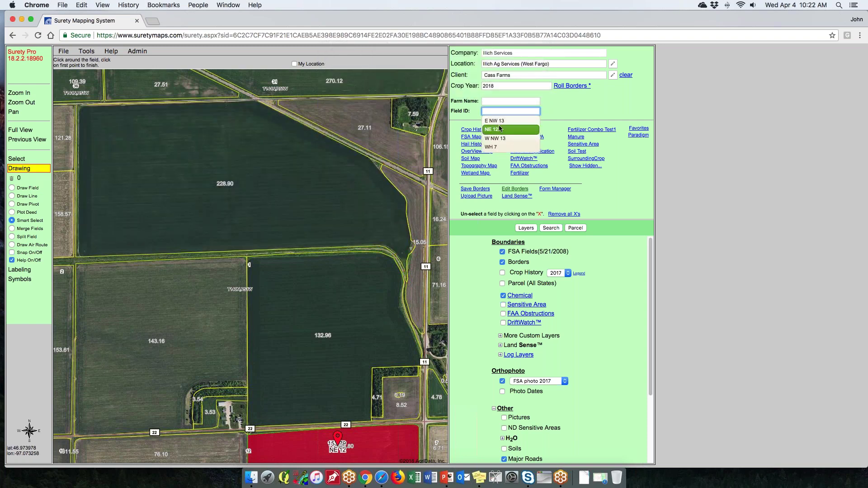
Select the field with the ID E NW 13 and hide the Chemical layer.
{"action": "key", "text": "Return"}
{"action": "left_click", "coordinate": [532, 151]}
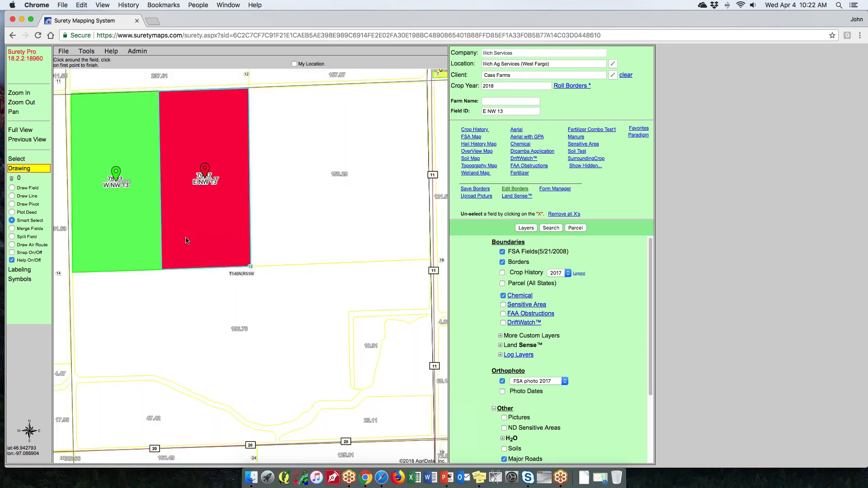
{"action": "left_click", "coordinate": [503, 295]}
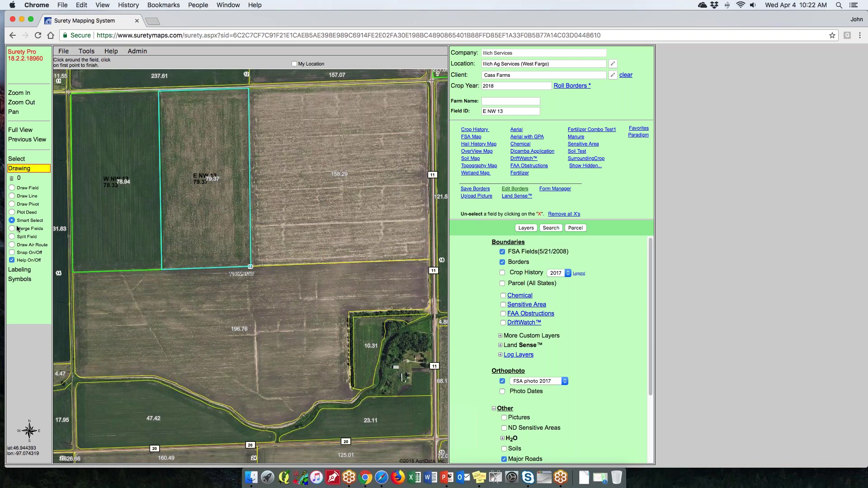
Outline the E NW 13 field with Smart Select, and delete that drawing from the map.
{"action": "left_click", "coordinate": [210, 210]}
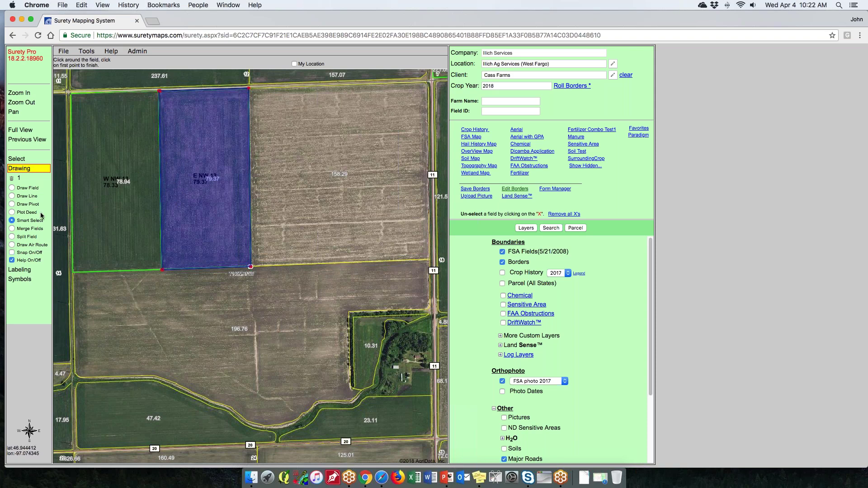
{"action": "left_click", "coordinate": [11, 179]}
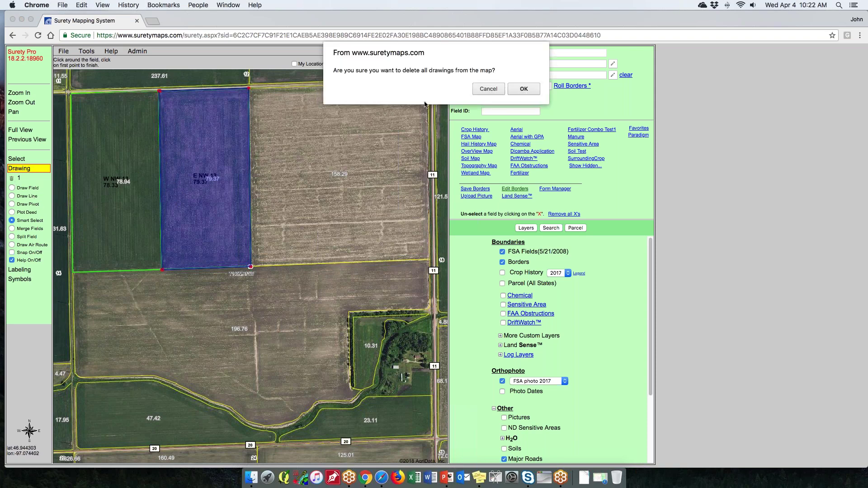
{"action": "left_click", "coordinate": [513, 92]}
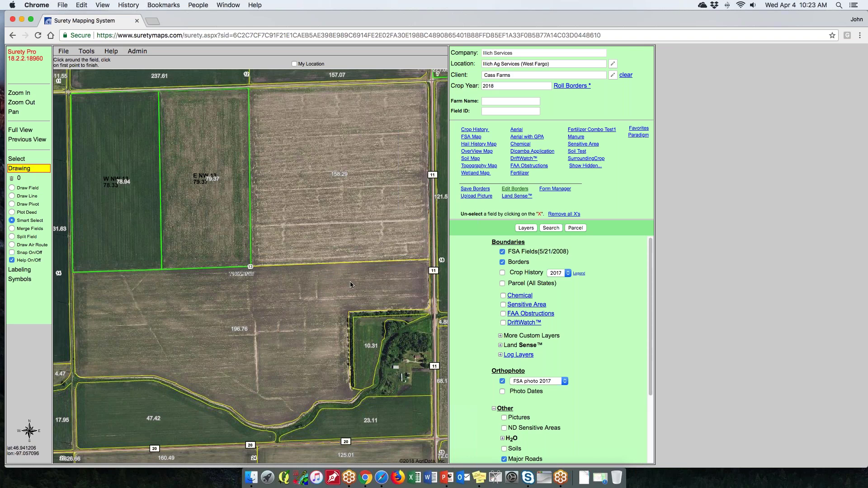
Clear the current client and select Illich Farms as the new client.
{"action": "left_click", "coordinate": [626, 76]}
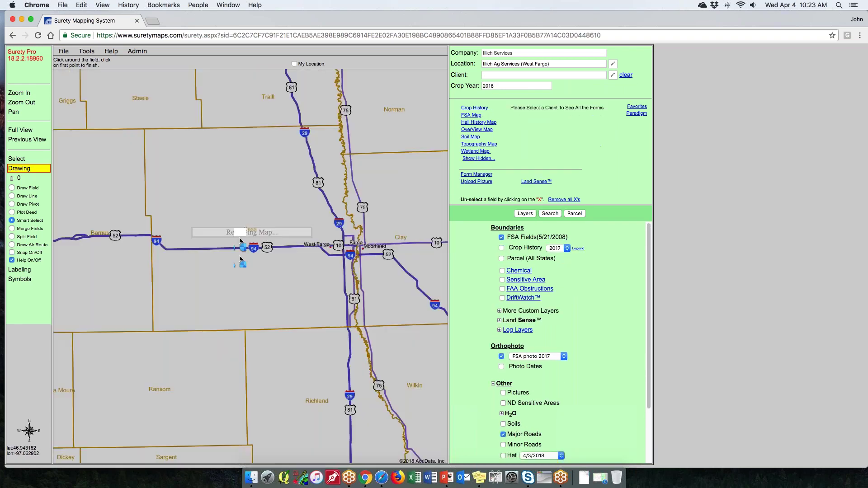
{"action": "left_click", "coordinate": [64, 51]}
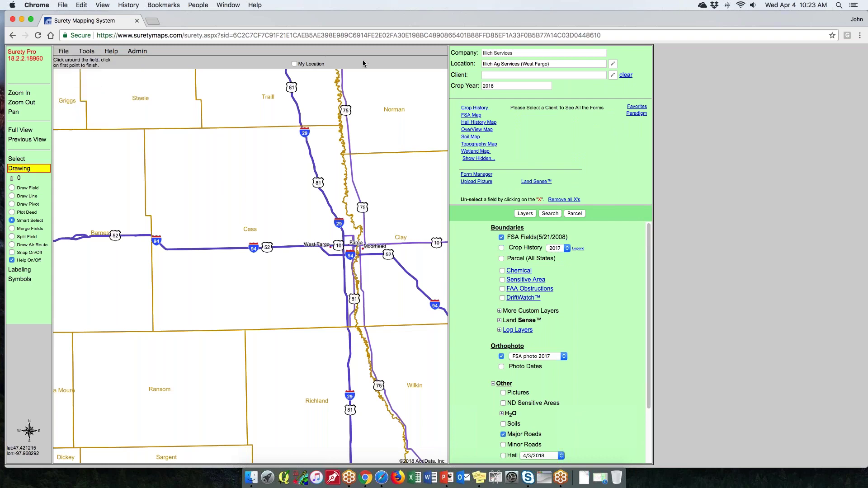
{"action": "left_click", "coordinate": [497, 75]}
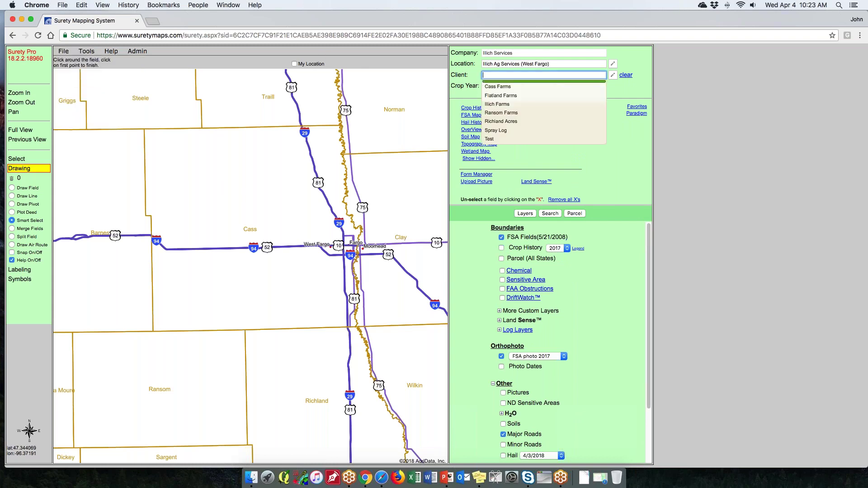
{"action": "left_click", "coordinate": [498, 104]}
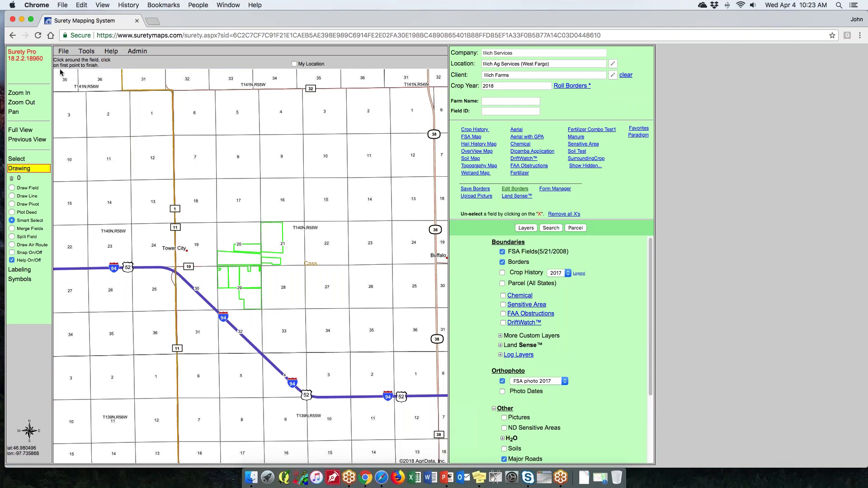
Upload ifi.zip from the Bounds folder in DemoData as a border import for the client.
{"action": "left_click", "coordinate": [63, 52]}
{"action": "mouse_move", "coordinate": [85, 101]}
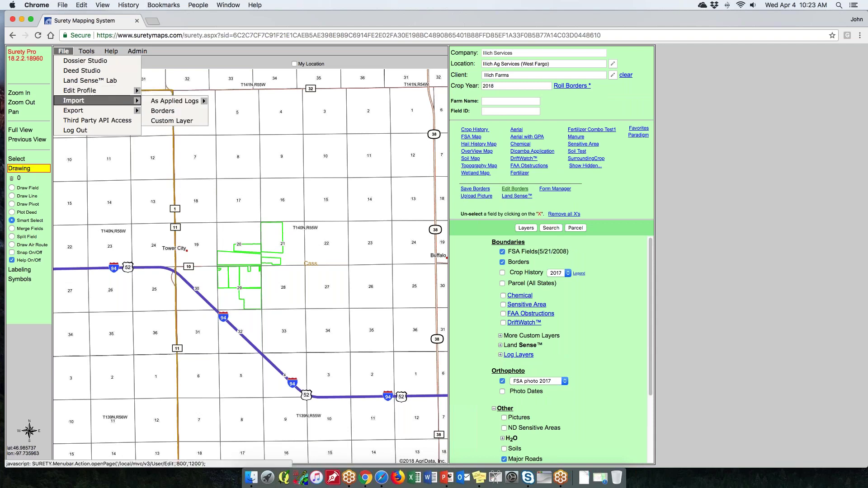
{"action": "left_click", "coordinate": [162, 111]}
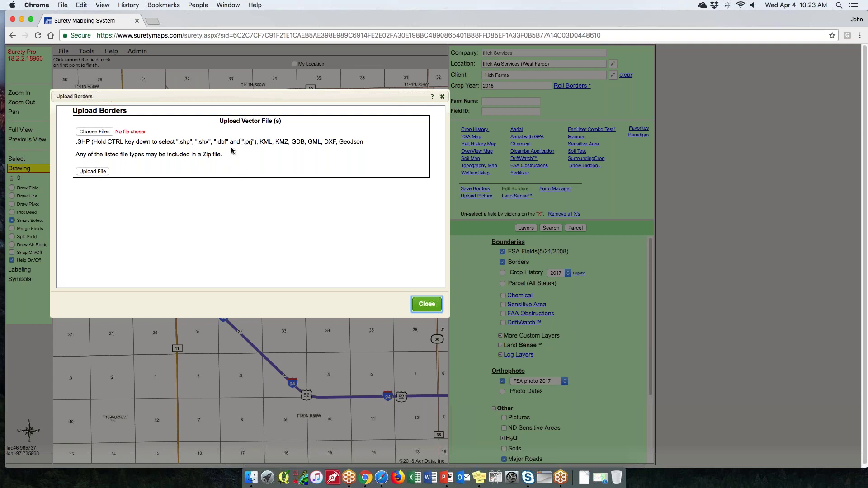
{"action": "left_click", "coordinate": [99, 132]}
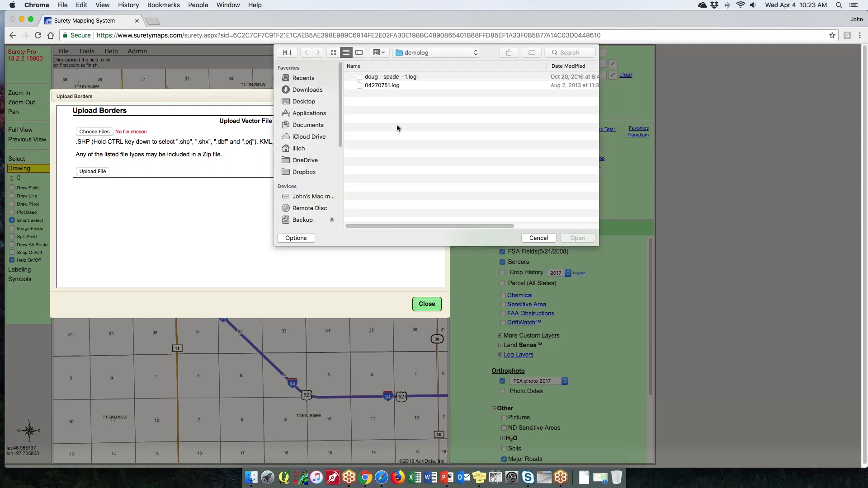
{"action": "left_click", "coordinate": [475, 53]}
{"action": "left_click", "coordinate": [465, 62]}
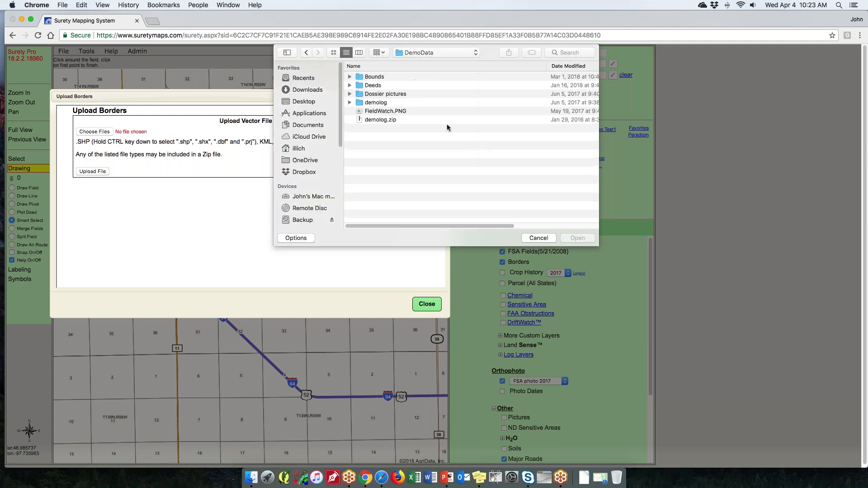
{"action": "left_click", "coordinate": [350, 78]}
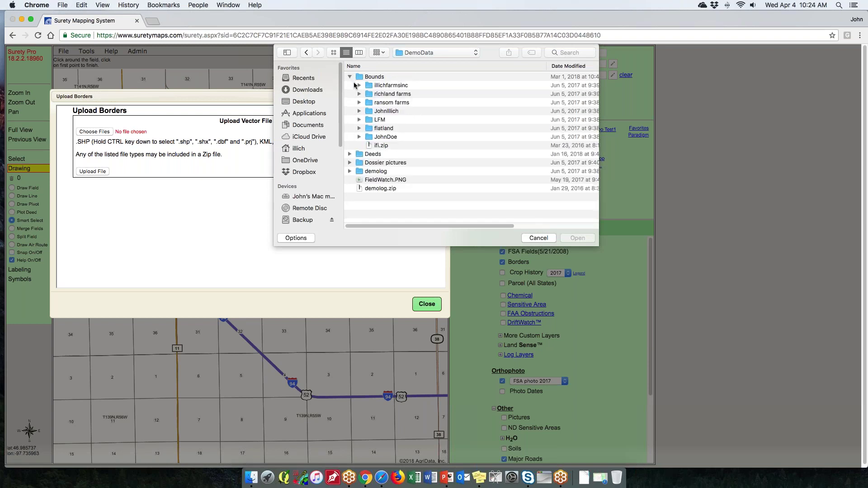
{"action": "left_click", "coordinate": [381, 146]}
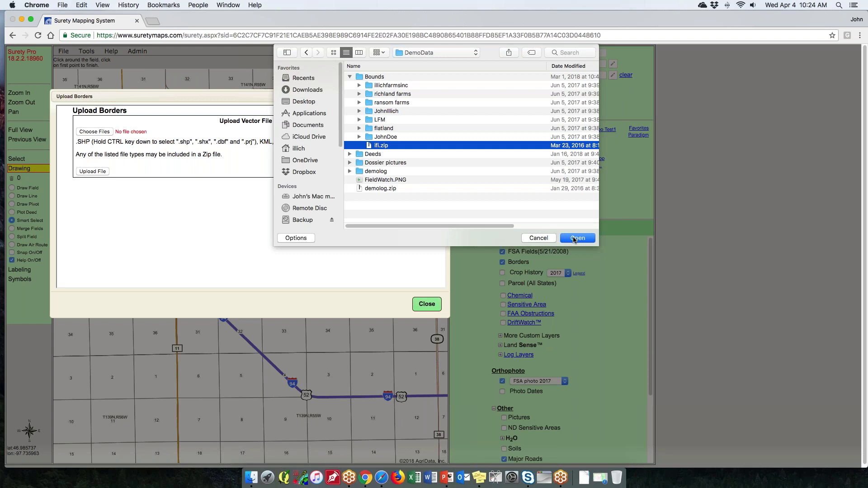
{"action": "left_click", "coordinate": [359, 86]}
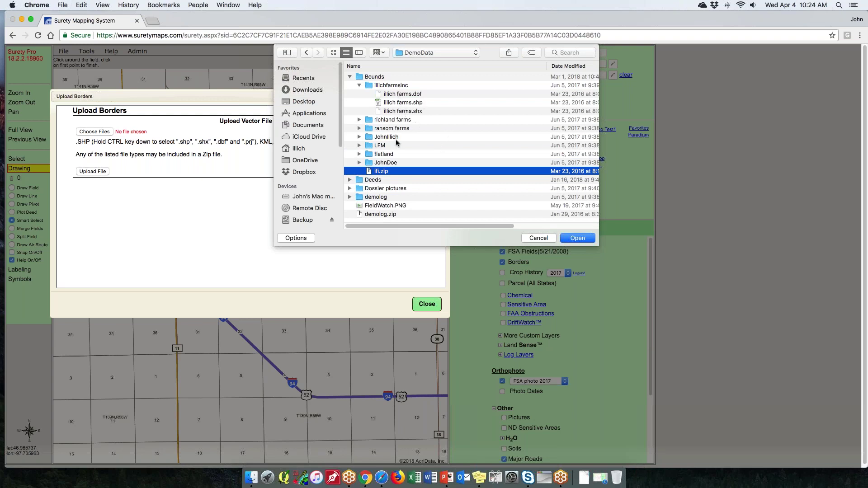
{"action": "left_click", "coordinate": [578, 238]}
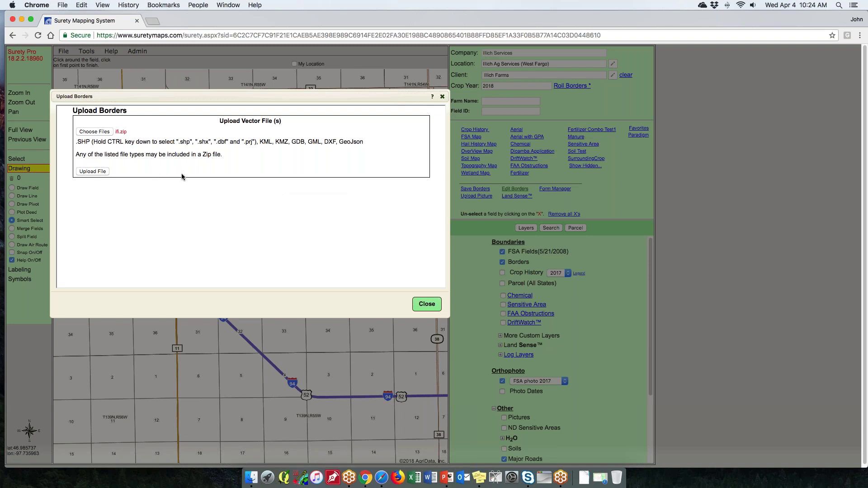
{"action": "left_click", "coordinate": [95, 172]}
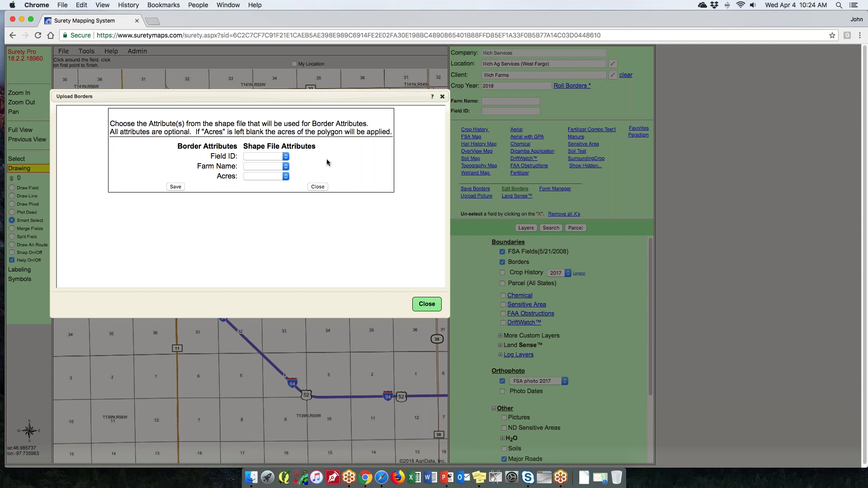
Map Field ID to FIELDNAME and Farm Name to FARMNAME, leave Acres blank, and save the imported borders.
{"action": "left_click", "coordinate": [285, 156]}
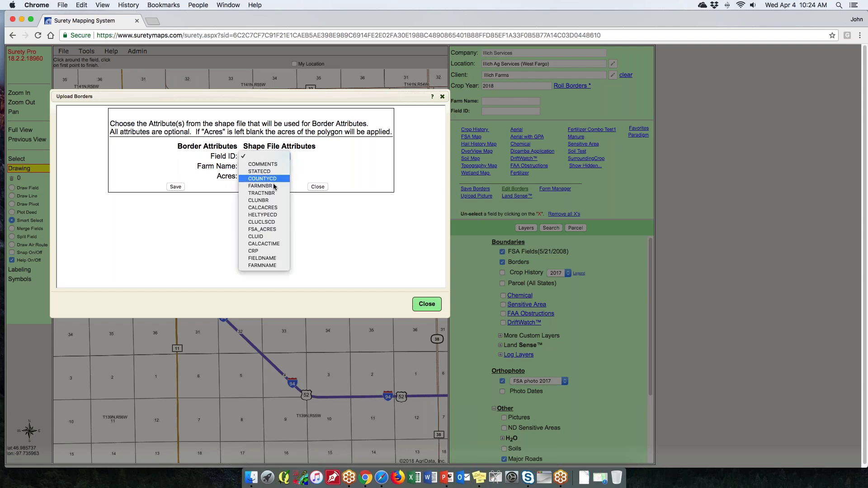
{"action": "left_click", "coordinate": [271, 259]}
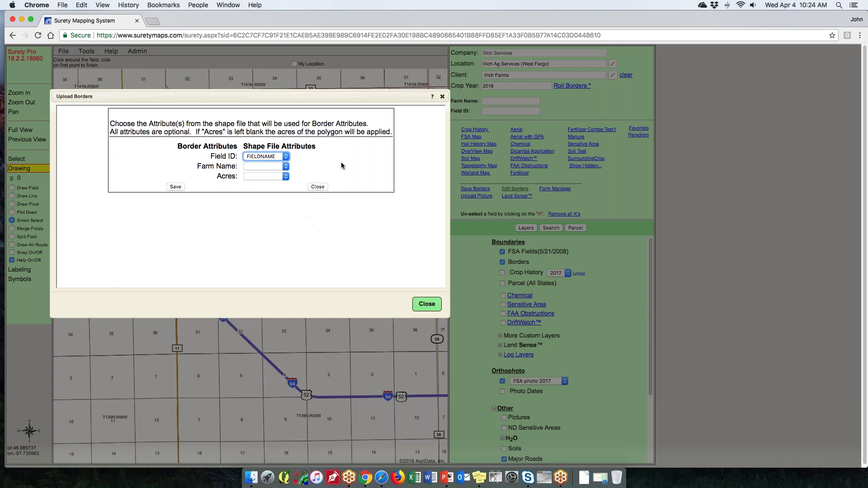
{"action": "left_click", "coordinate": [286, 166]}
{"action": "left_click", "coordinate": [266, 275]}
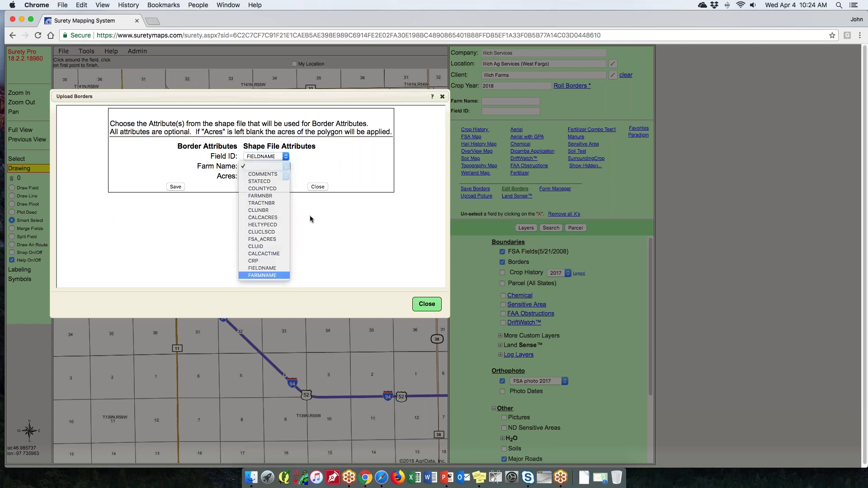
{"action": "left_click", "coordinate": [285, 177]}
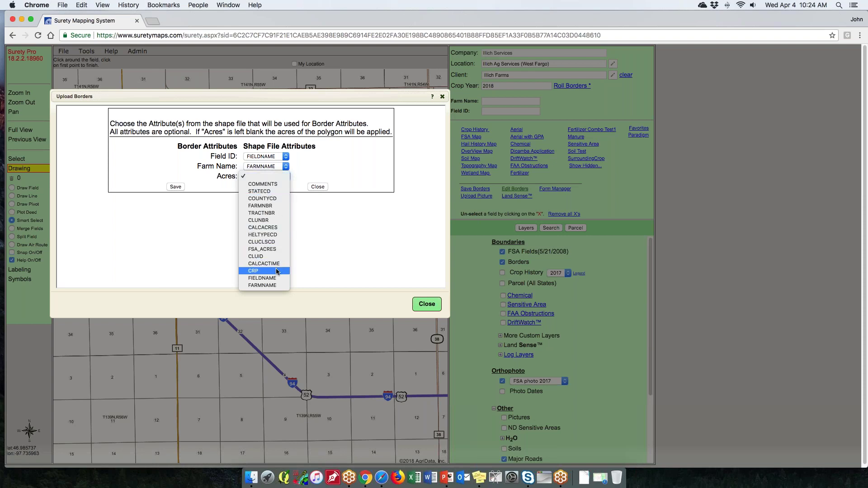
{"action": "left_click", "coordinate": [271, 178]}
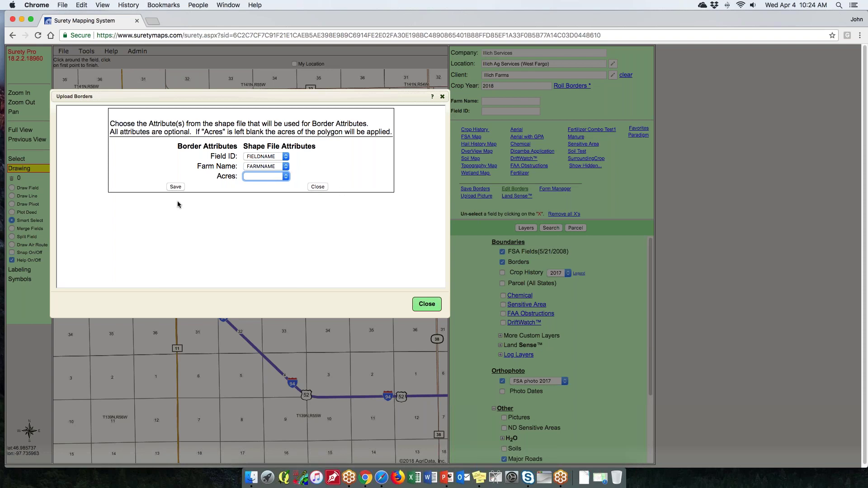
{"action": "left_click", "coordinate": [176, 187]}
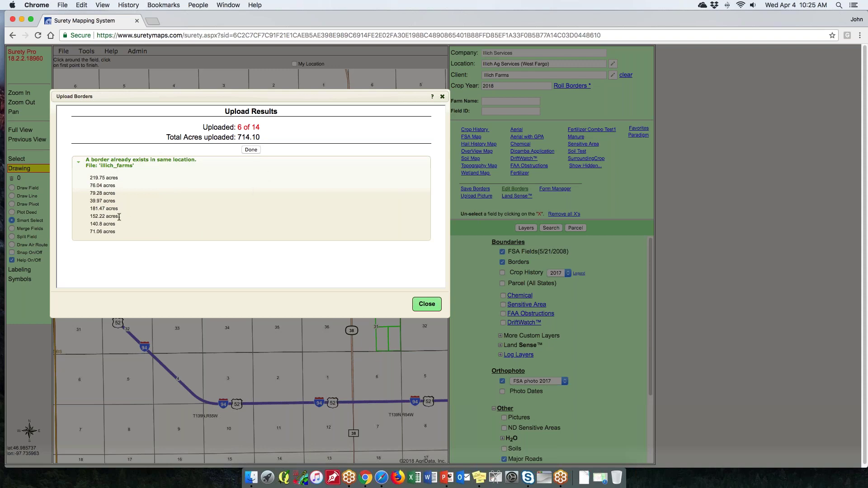
{"action": "left_click", "coordinate": [252, 150]}
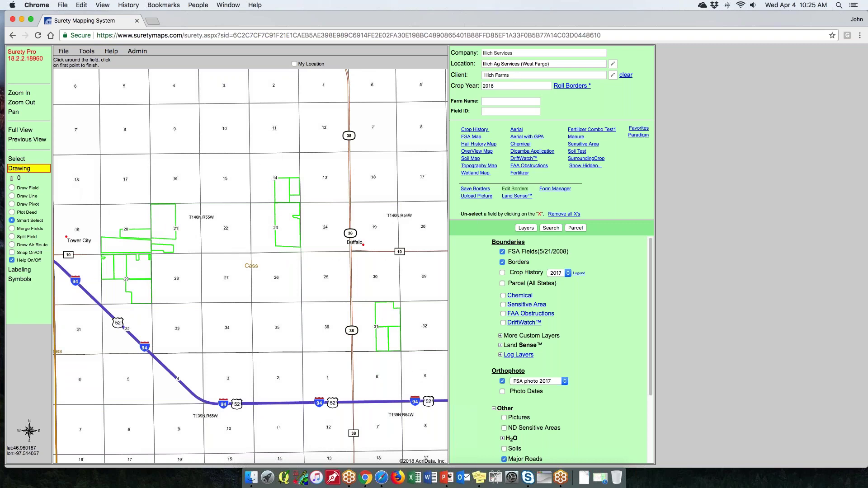
Display the East Farm fields on the map and go to the field Buffalo N.
{"action": "left_click", "coordinate": [509, 100]}
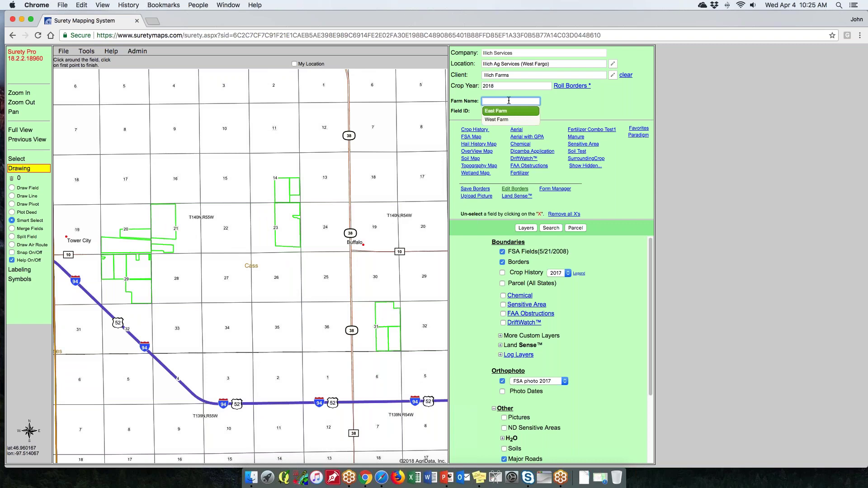
{"action": "left_click", "coordinate": [508, 112]}
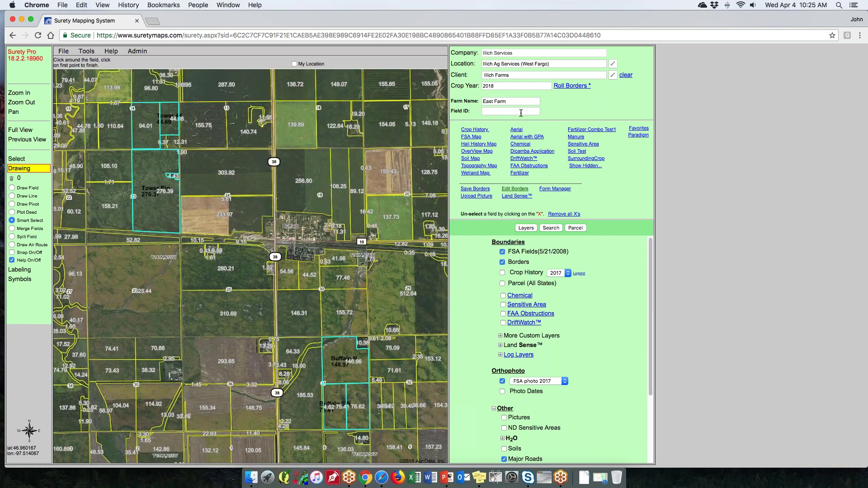
{"action": "left_click", "coordinate": [521, 111]}
{"action": "left_click", "coordinate": [518, 121]}
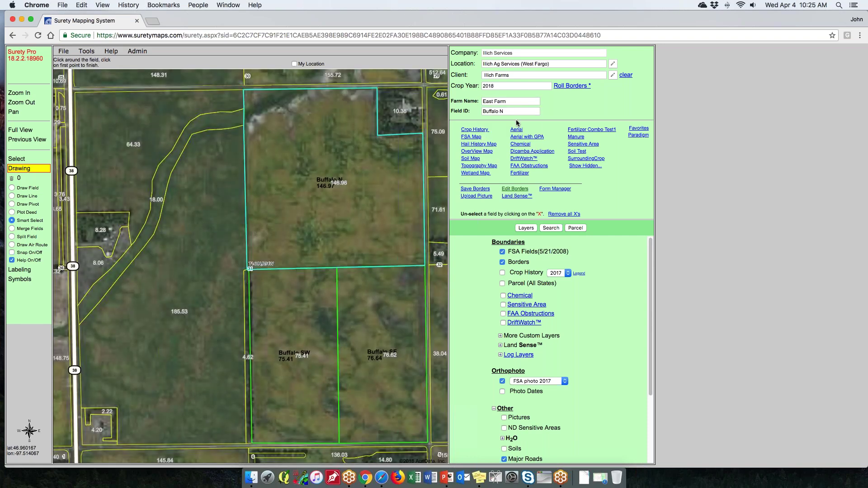
Switch the map to the fields of West Farm and view them with the surrounding area.
{"action": "left_click", "coordinate": [527, 102]}
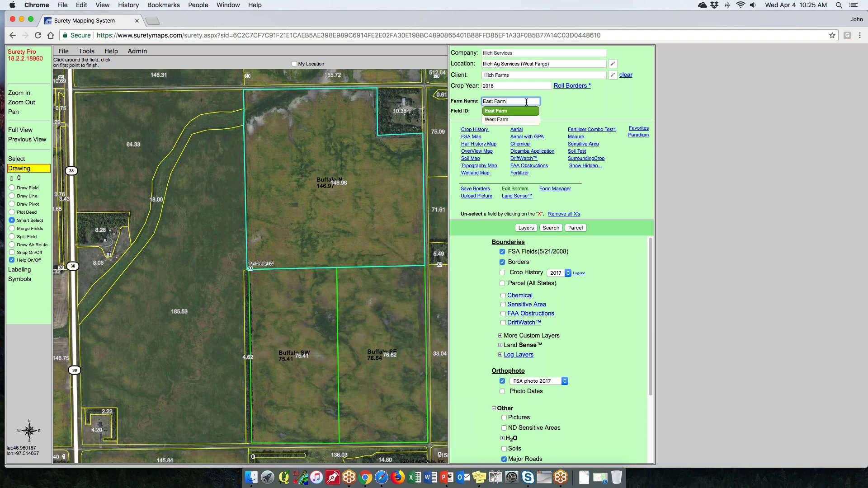
{"action": "left_click", "coordinate": [515, 119]}
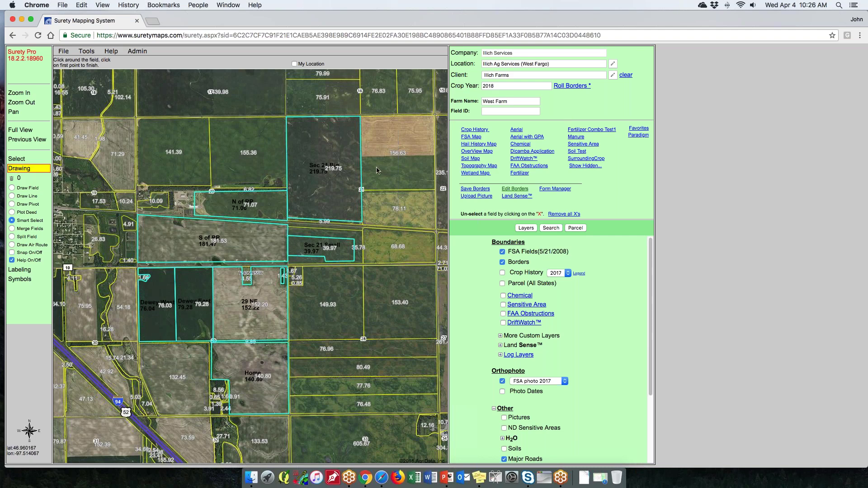
{"action": "scroll", "coordinate": [284, 329], "scroll_direction": "down", "scroll_amount": 2}
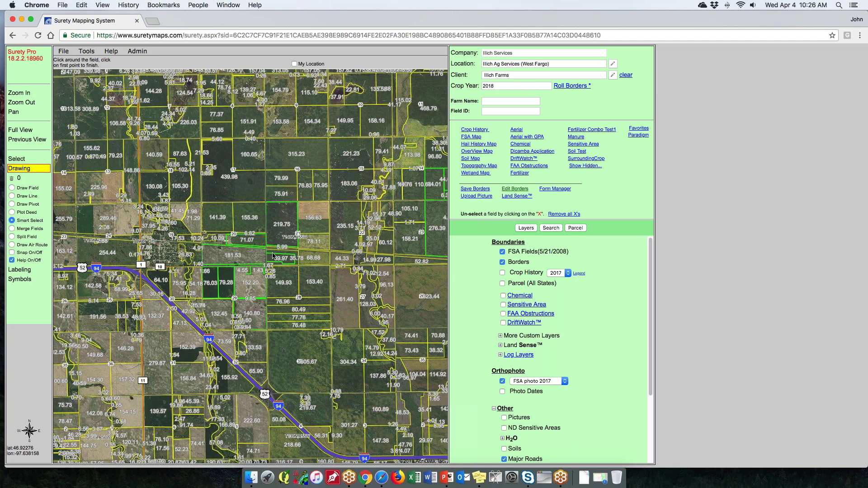
Clear the selected client and bring back the map layer options.
{"action": "left_click", "coordinate": [17, 159]}
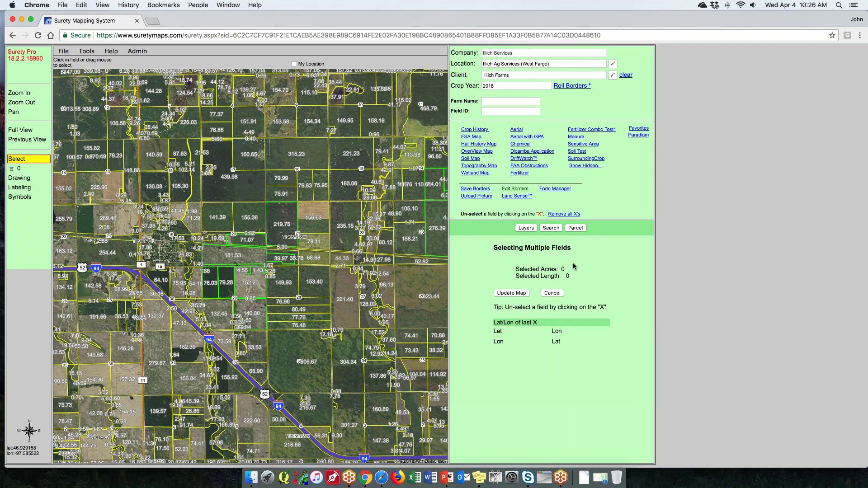
{"action": "left_click", "coordinate": [626, 75]}
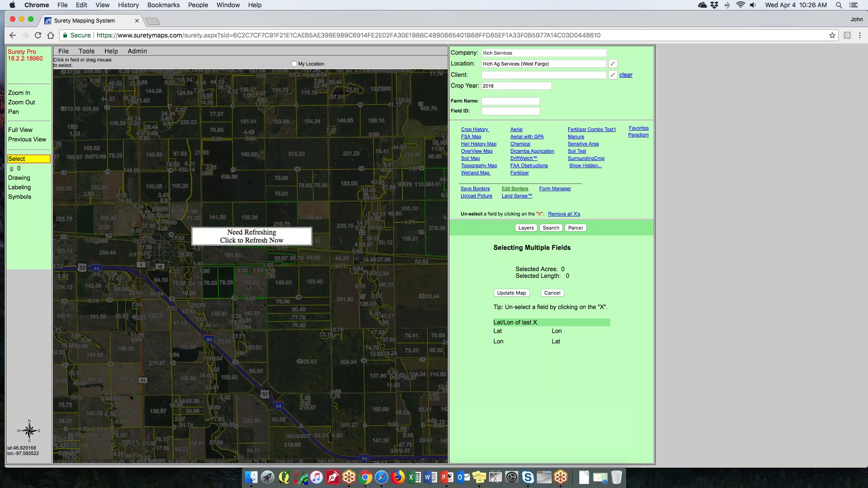
{"action": "left_click", "coordinate": [526, 228]}
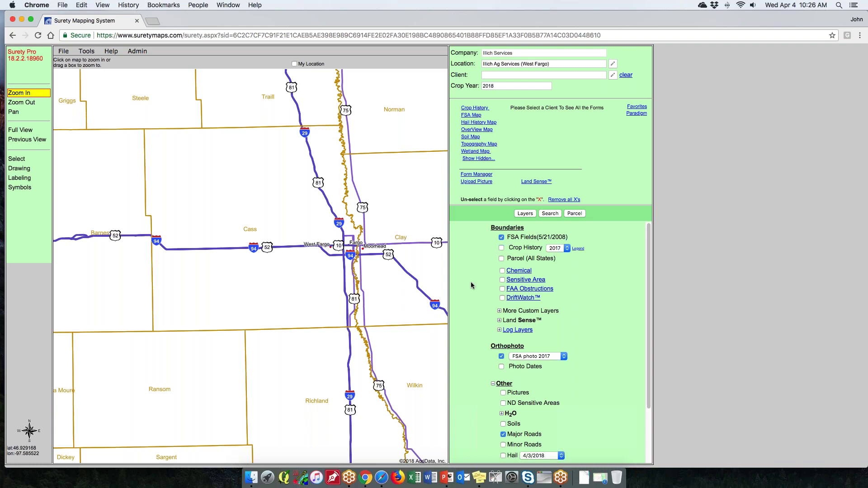
Show the aerial photo of the section at Prosper and hide the FSA Fields layer.
{"action": "left_click", "coordinate": [298, 236]}
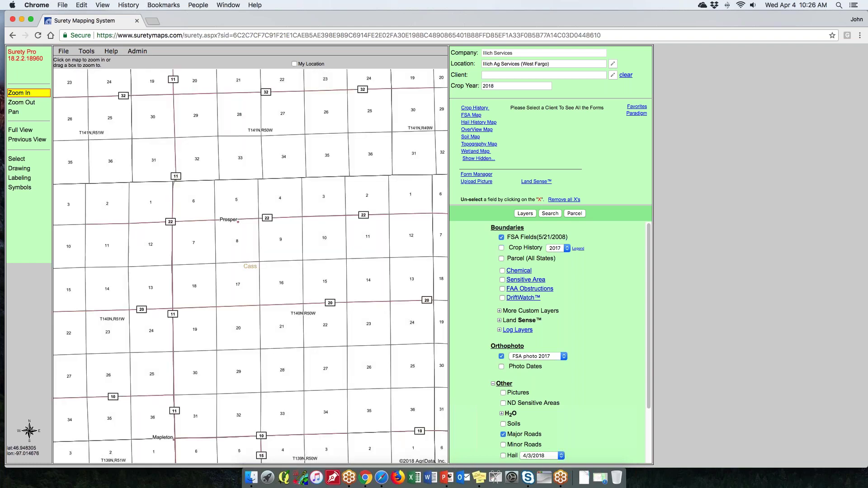
{"action": "left_click", "coordinate": [260, 241]}
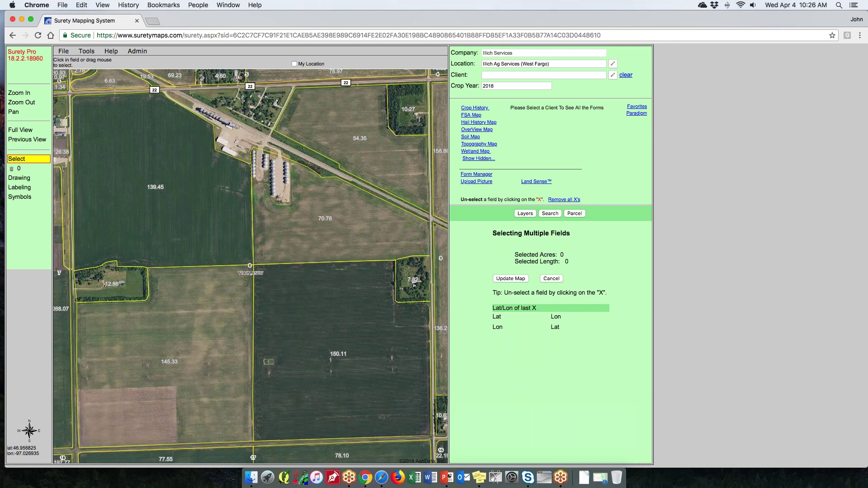
{"action": "left_click", "coordinate": [526, 215]}
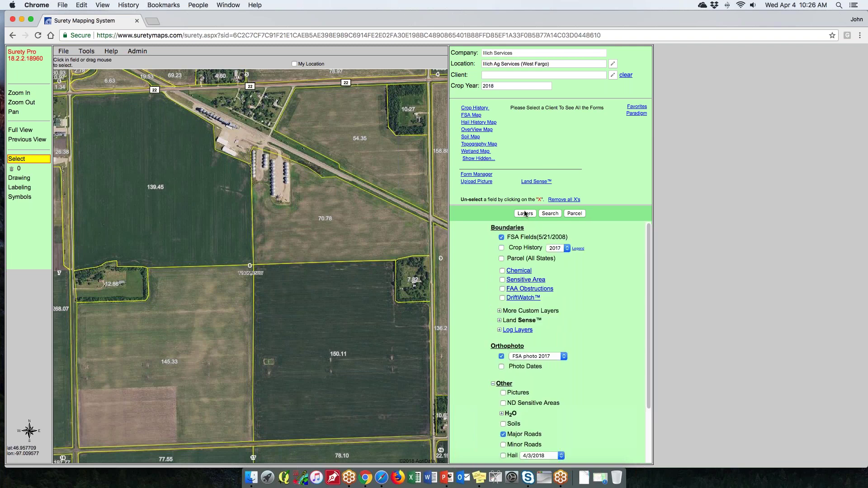
{"action": "left_click", "coordinate": [501, 237]}
{"action": "left_click", "coordinate": [501, 239]}
{"action": "left_click", "coordinate": [501, 238]}
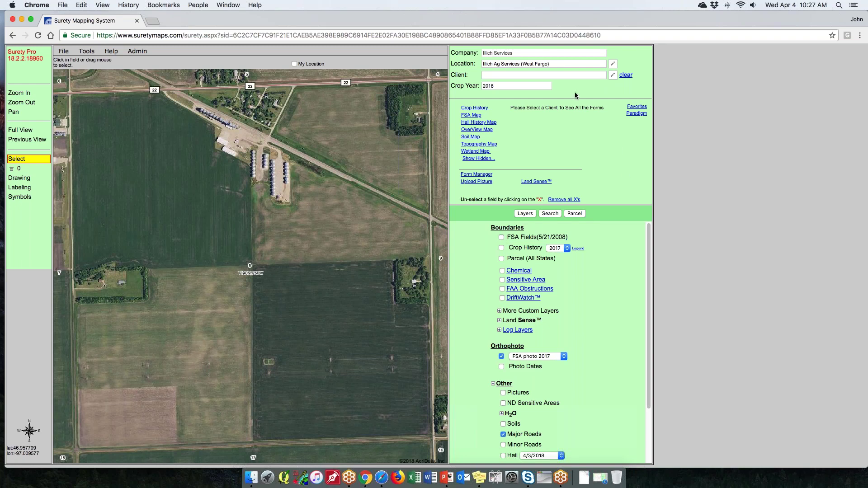
Select the client Illich Farms and hide its Borders layer on the map.
{"action": "left_click", "coordinate": [572, 76]}
{"action": "left_click", "coordinate": [547, 103]}
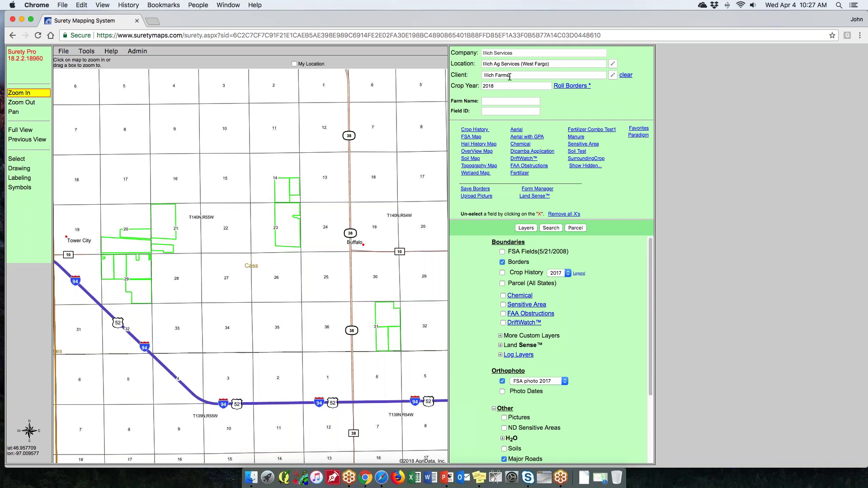
{"action": "left_click", "coordinate": [502, 262]}
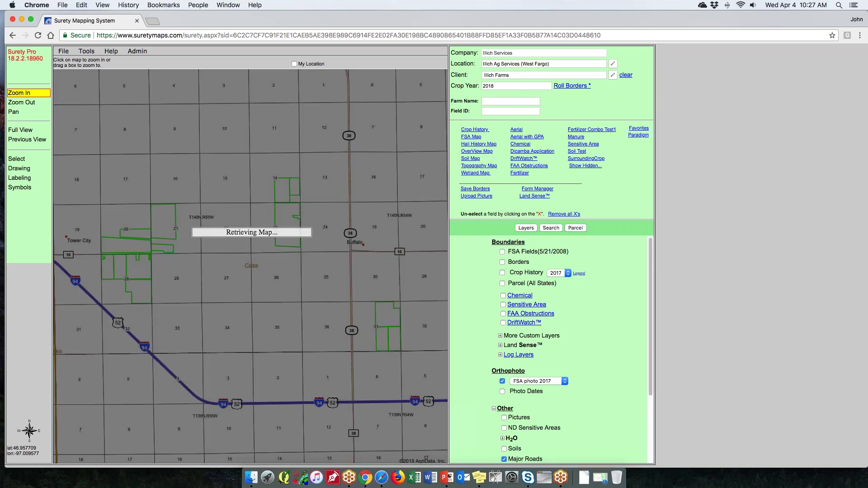
{"action": "left_click", "coordinate": [503, 262]}
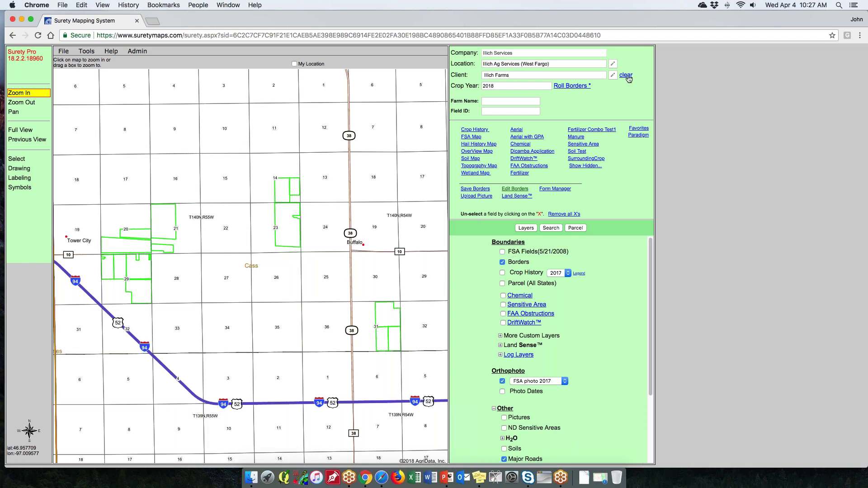
{"action": "scroll", "coordinate": [578, 315], "scroll_direction": "down", "scroll_amount": 2}
{"action": "scroll", "coordinate": [577, 312], "scroll_direction": "down", "scroll_amount": 1}
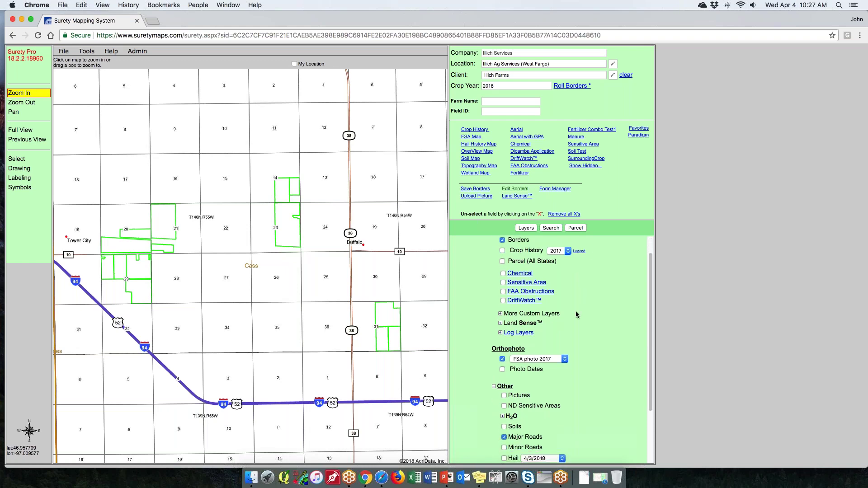
{"action": "left_click", "coordinate": [503, 238]}
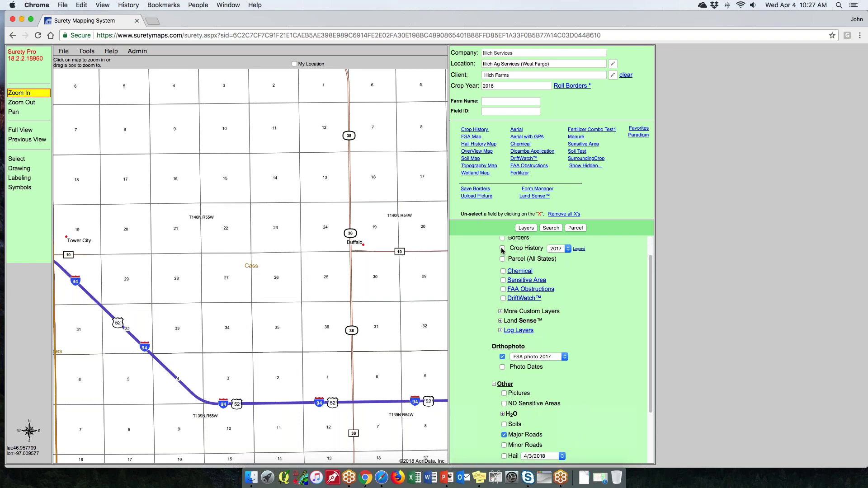
Display the 2017 Crop History layer over section 27 southwest of Buffalo and view its legend.
{"action": "left_click", "coordinate": [502, 248]}
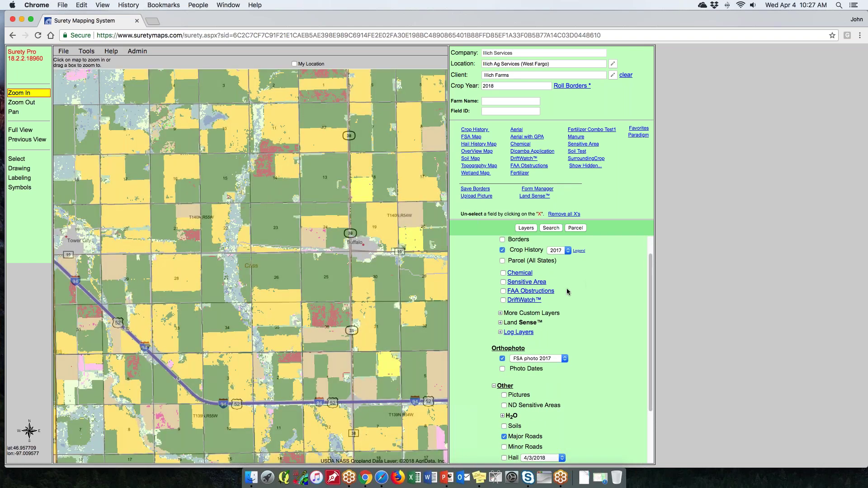
{"action": "left_click", "coordinate": [568, 251]}
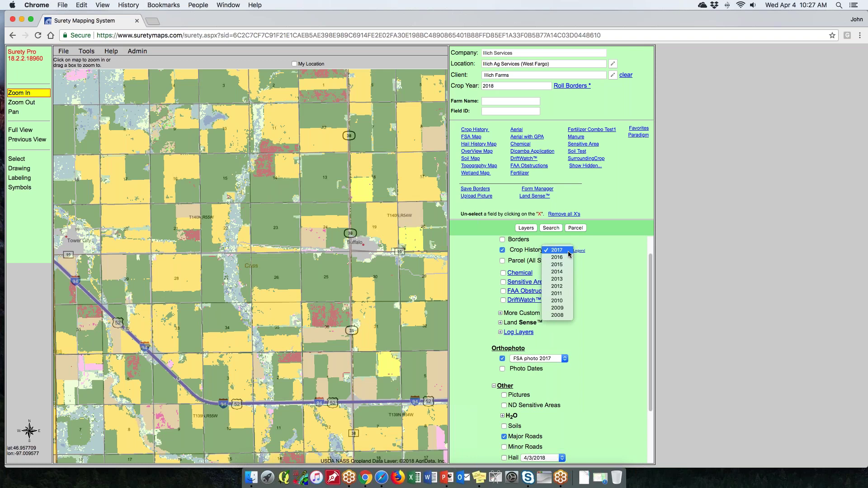
{"action": "left_click", "coordinate": [557, 294]}
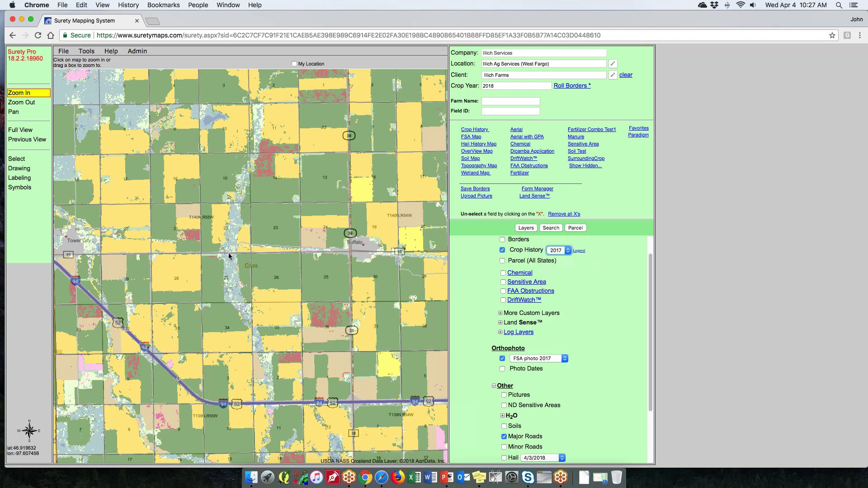
{"action": "left_click", "coordinate": [228, 254]}
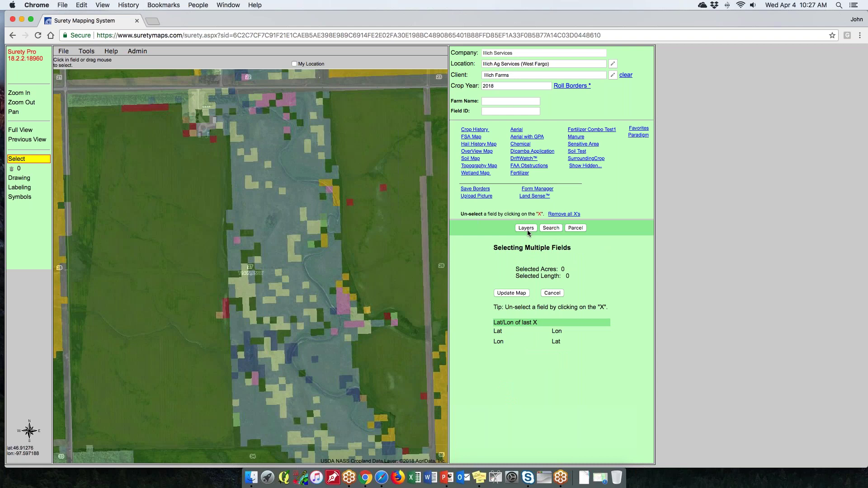
{"action": "left_click", "coordinate": [526, 228]}
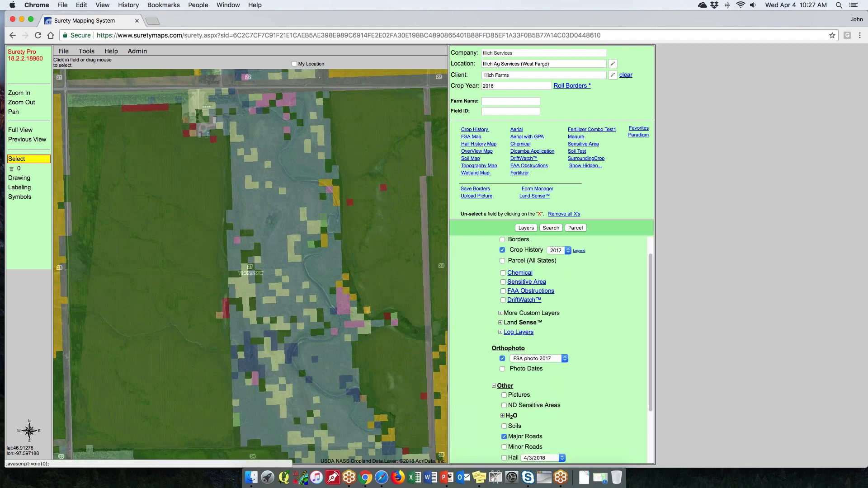
{"action": "left_click", "coordinate": [579, 250]}
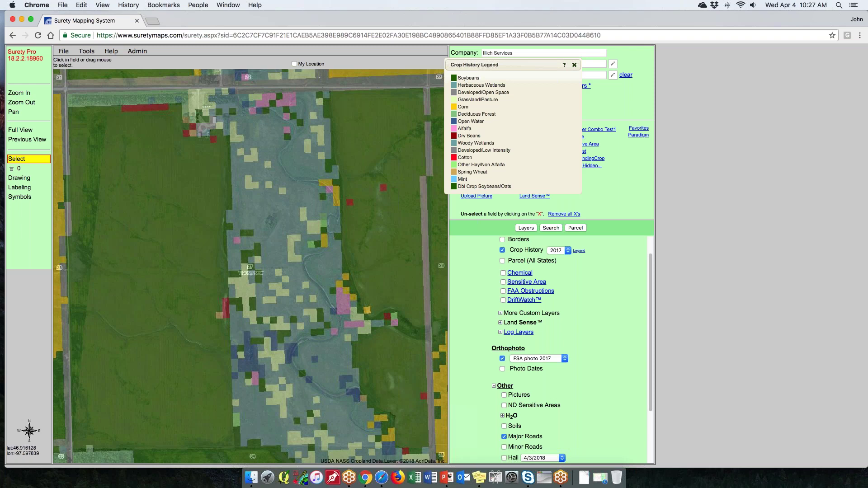
{"action": "left_click", "coordinate": [574, 66]}
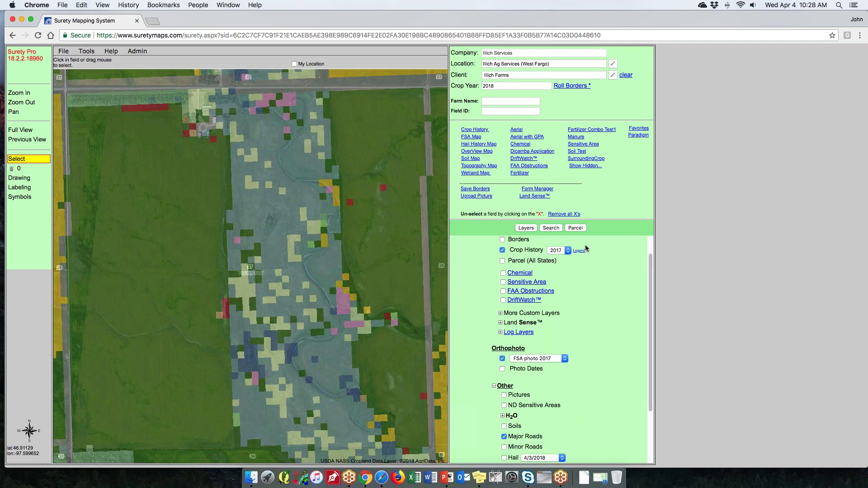
Hide the Crop History layer and review the general properties of the Chemical layer without changing them.
{"action": "left_click", "coordinate": [502, 250]}
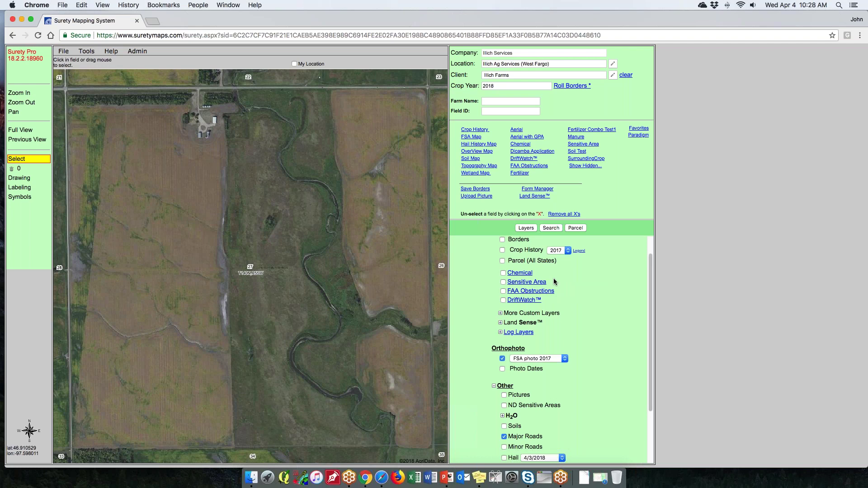
{"action": "left_click", "coordinate": [521, 274]}
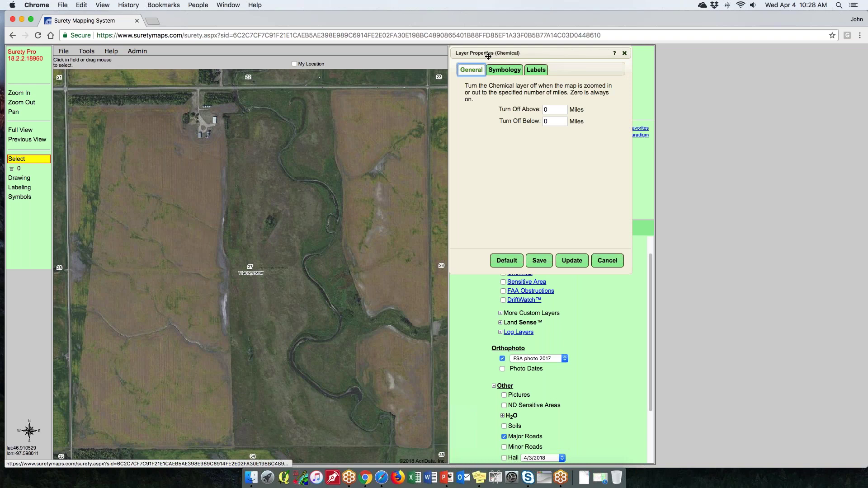
{"action": "left_click", "coordinate": [625, 53]}
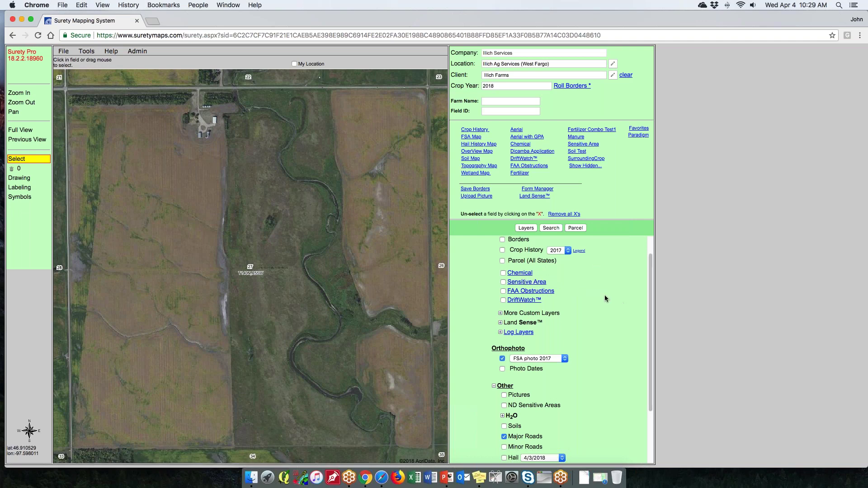
Turn on the DriftWatch layer and show its sites across the wider region around West Fargo.
{"action": "scroll", "coordinate": [596, 301], "scroll_direction": "down", "scroll_amount": 1}
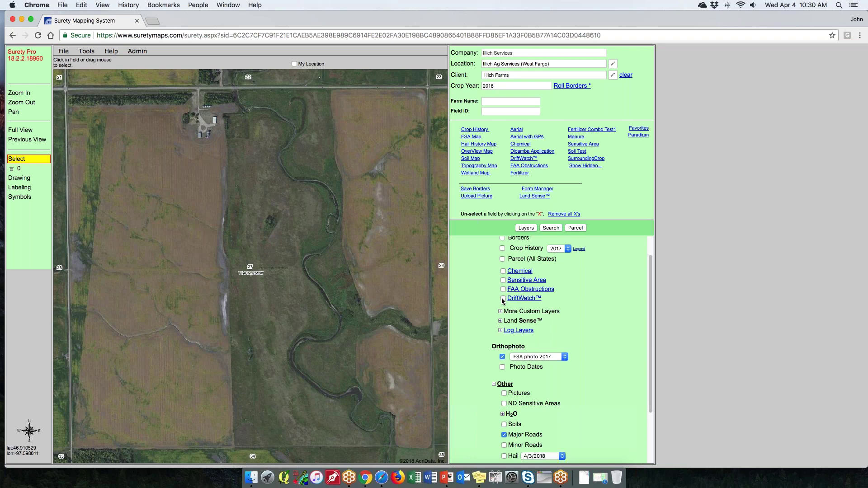
{"action": "left_click", "coordinate": [503, 299]}
{"action": "scroll", "coordinate": [372, 288], "scroll_direction": "down", "scroll_amount": 1}
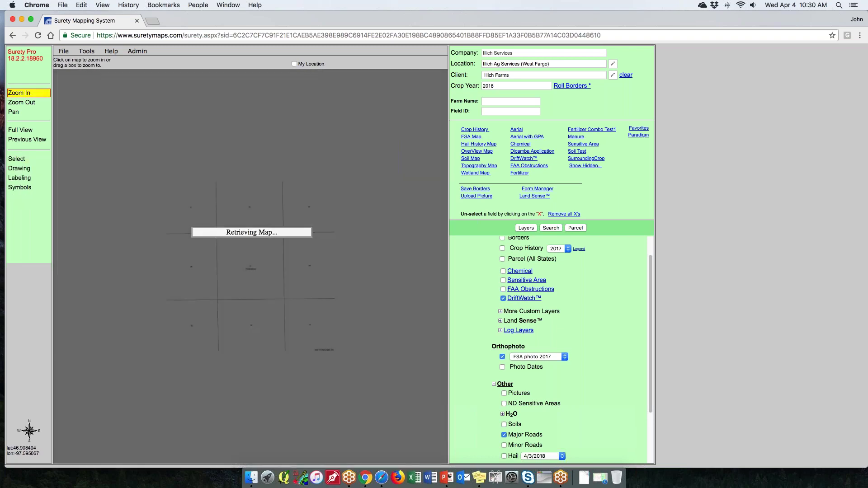
{"action": "scroll", "coordinate": [362, 351], "scroll_direction": "down", "scroll_amount": 1}
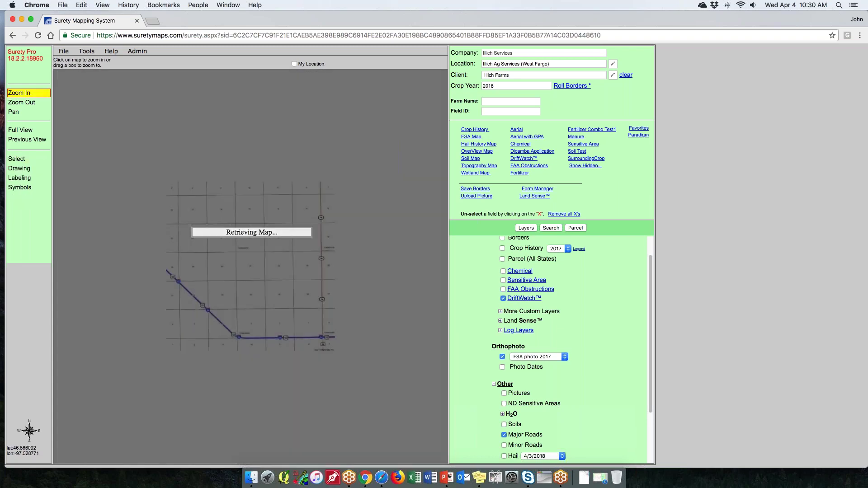
{"action": "scroll", "coordinate": [389, 373], "scroll_direction": "down", "scroll_amount": 1}
{"action": "scroll", "coordinate": [391, 375], "scroll_direction": "down", "scroll_amount": 1}
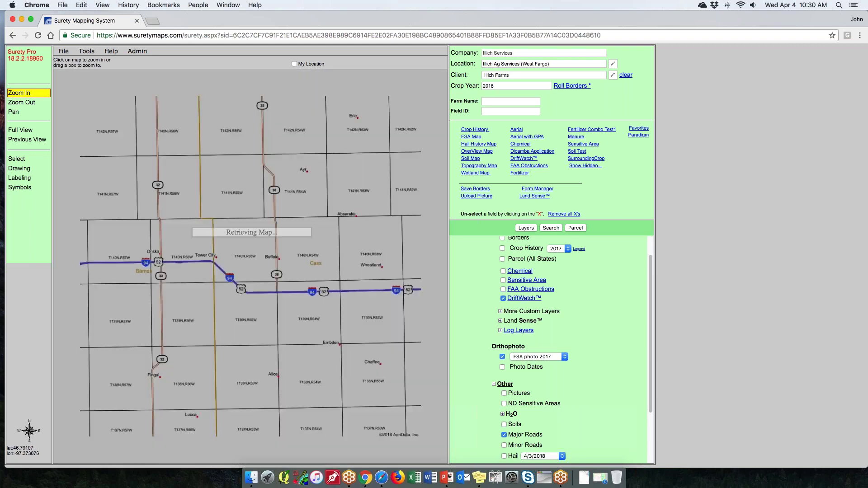
{"action": "scroll", "coordinate": [390, 371], "scroll_direction": "down", "scroll_amount": 1}
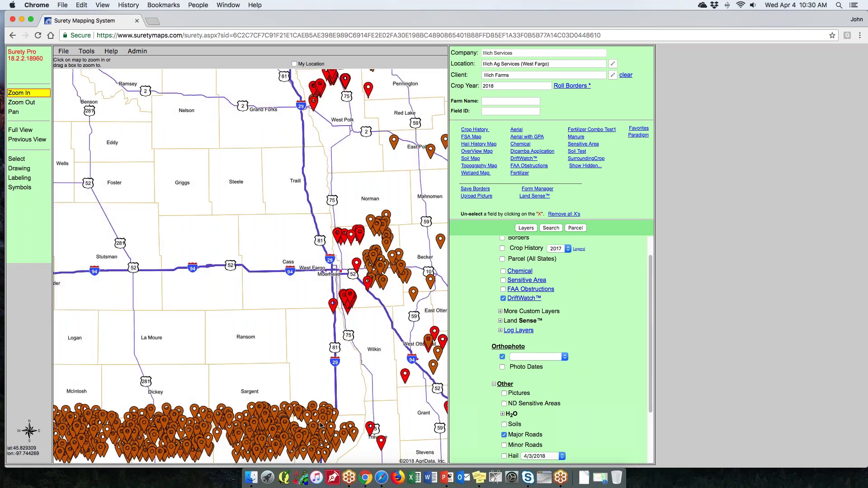
Examine the DriftWatch beehive sites and certified organic fields around Felton, including their labels.
{"action": "scroll", "coordinate": [386, 275], "scroll_direction": "up", "scroll_amount": 1}
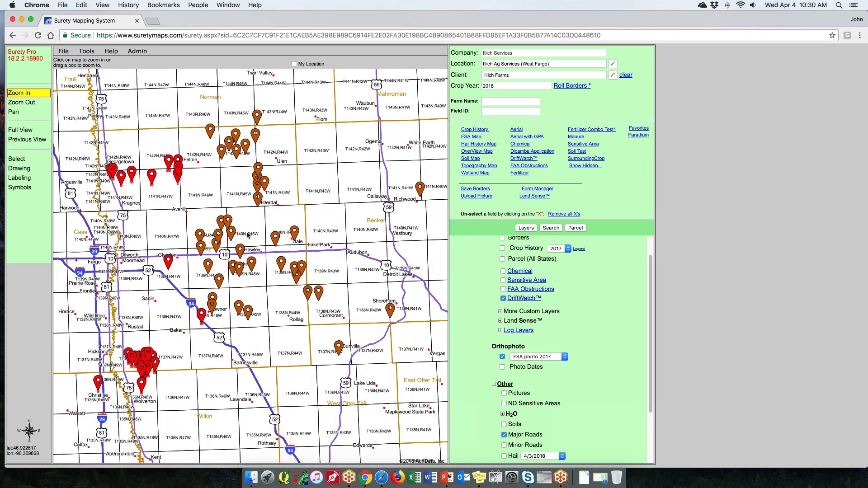
{"action": "left_click", "coordinate": [228, 158]}
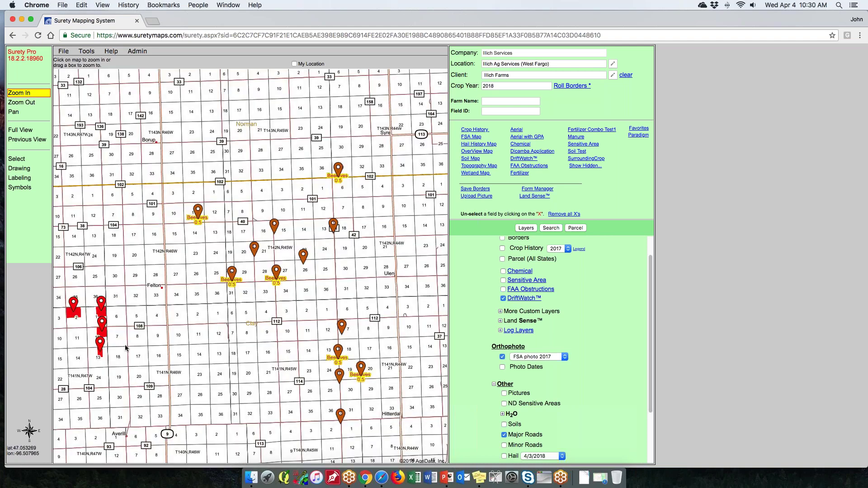
{"action": "left_click", "coordinate": [106, 341]}
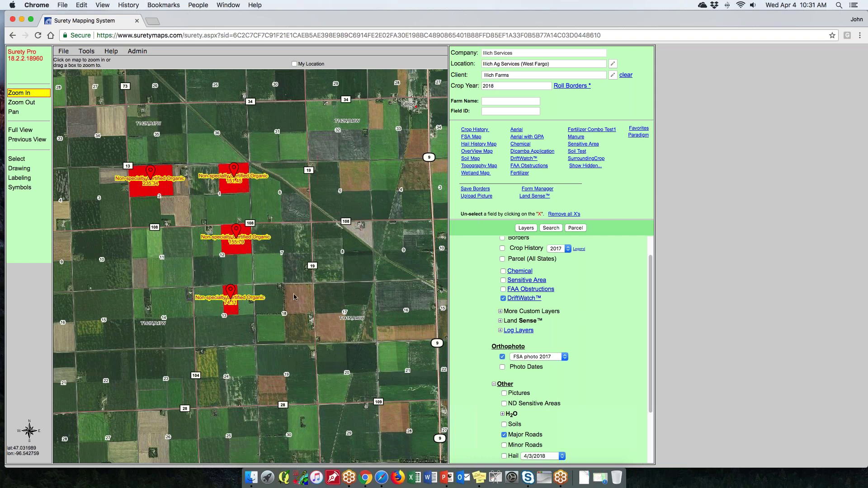
{"action": "scroll", "coordinate": [292, 289], "scroll_direction": "down", "scroll_amount": 2}
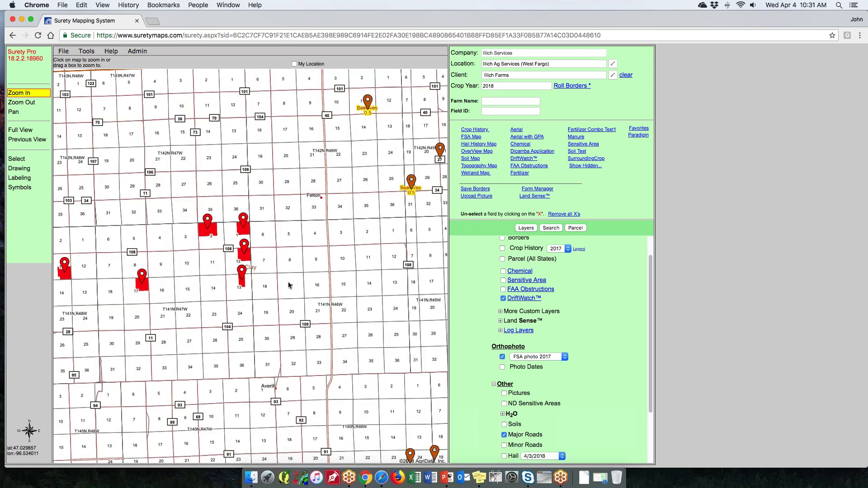
{"action": "scroll", "coordinate": [289, 282], "scroll_direction": "down", "scroll_amount": 2}
Turn off the DriftWatch layer and look through the More Custom Layers group.
{"action": "left_click", "coordinate": [503, 298]}
{"action": "left_click", "coordinate": [501, 312]}
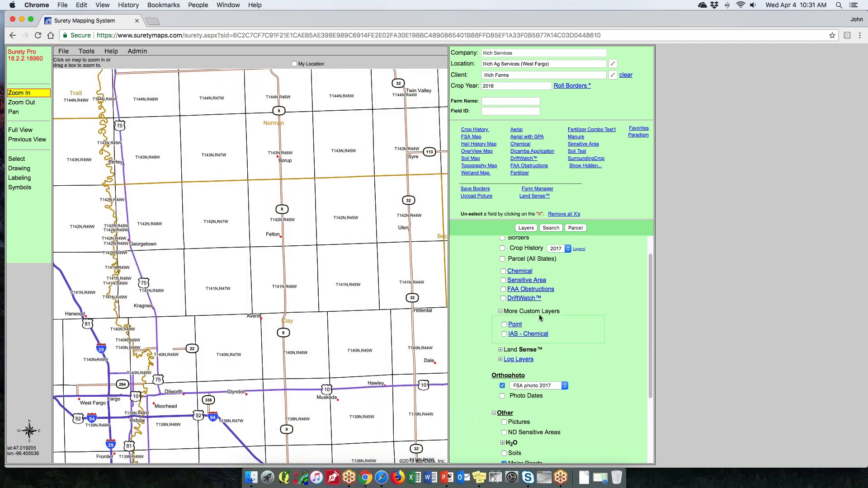
{"action": "left_click", "coordinate": [501, 312]}
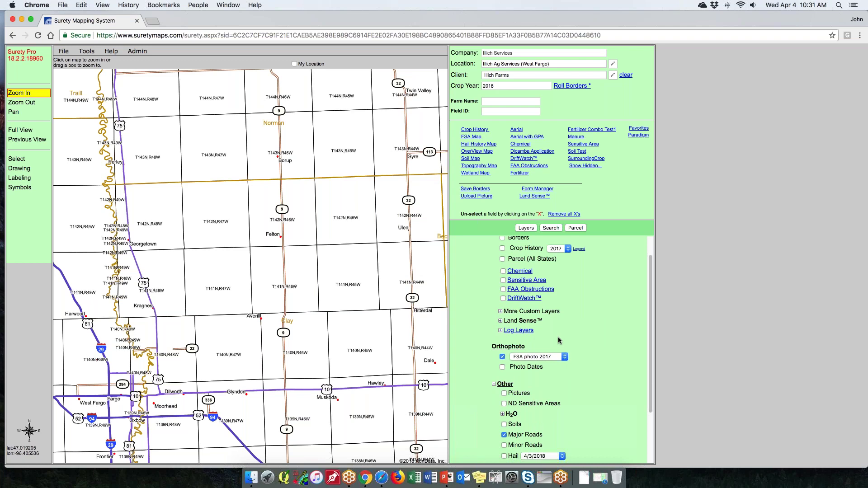
Review the available orthophoto years, keep FSA photo 2017, and view river section 15 northeast of Harwood with the layer options shown.
{"action": "scroll", "coordinate": [471, 367], "scroll_direction": "down", "scroll_amount": 2}
{"action": "scroll", "coordinate": [471, 370], "scroll_direction": "down", "scroll_amount": 1}
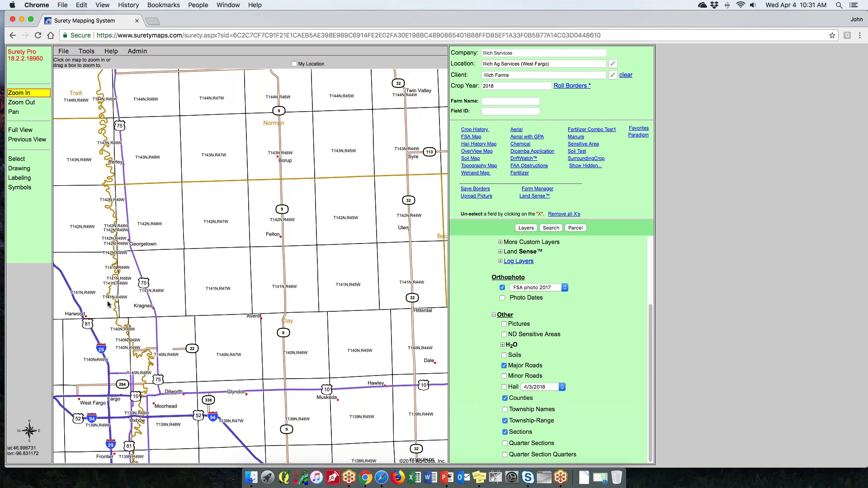
{"action": "left_click", "coordinate": [78, 277]}
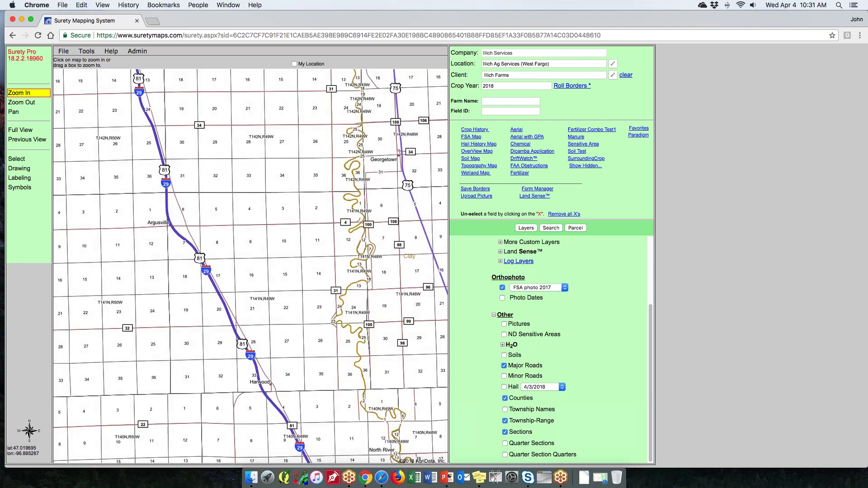
{"action": "left_click", "coordinate": [565, 288]}
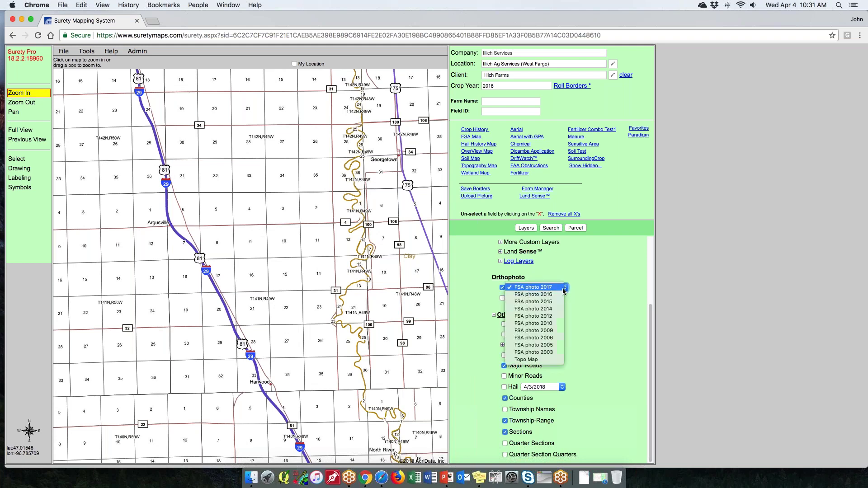
{"action": "left_click", "coordinate": [597, 285]}
{"action": "left_click", "coordinate": [277, 275]}
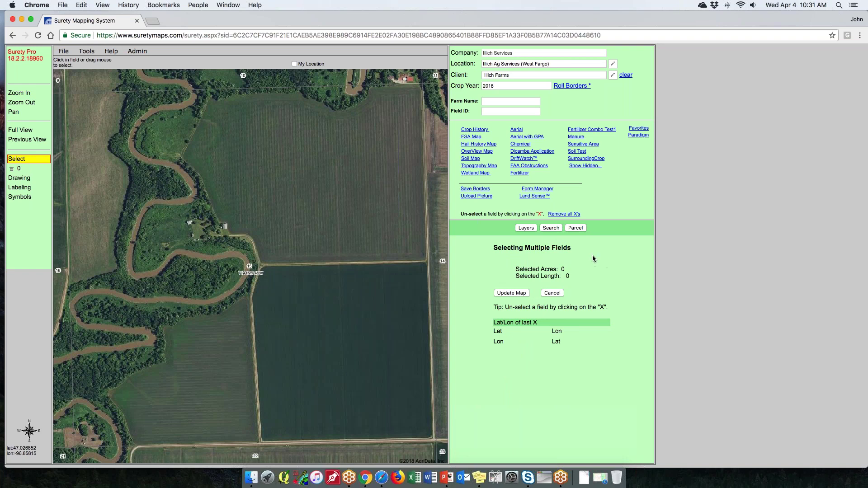
{"action": "left_click", "coordinate": [526, 228]}
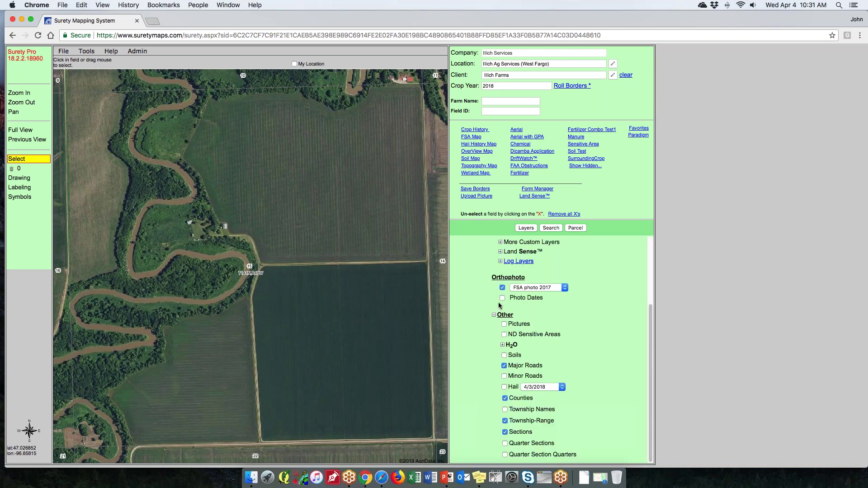
Compare section 15 on FSA photo 2009 with the current imagery, and set the orthophoto back to FSA photo 2017.
{"action": "left_click", "coordinate": [565, 289]}
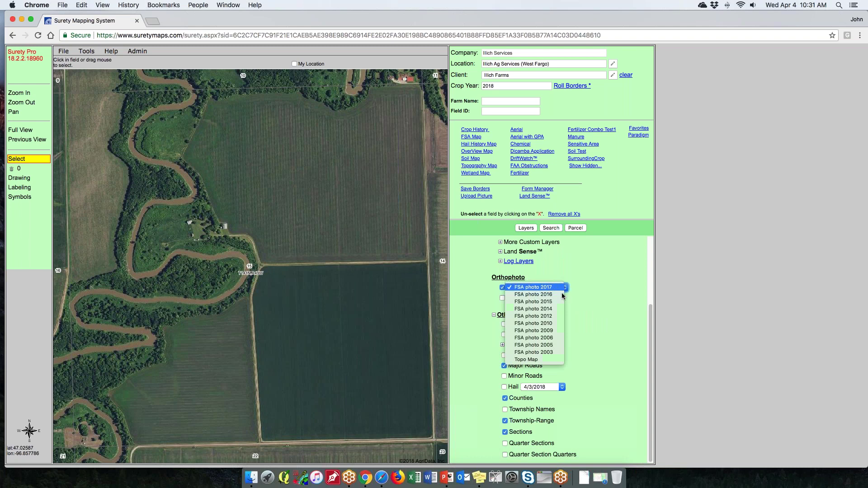
{"action": "left_click", "coordinate": [555, 330]}
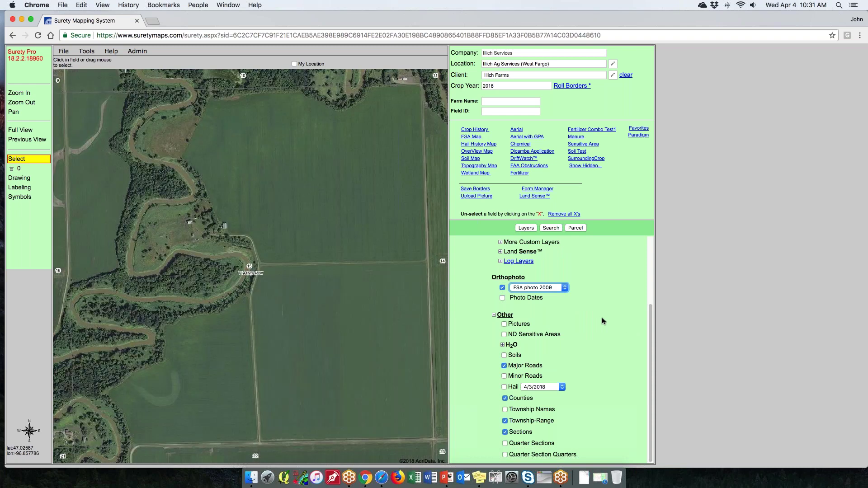
{"action": "left_click", "coordinate": [565, 288]}
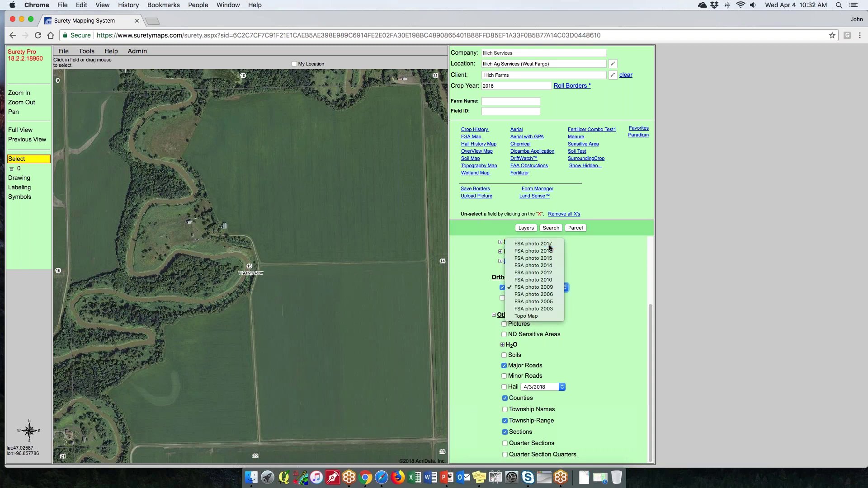
{"action": "left_click", "coordinate": [554, 244]}
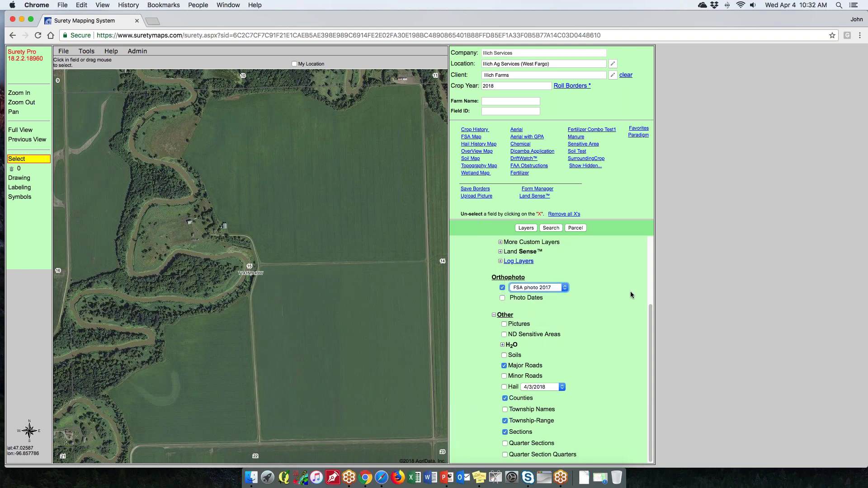
Show the Photo Dates over section 15 and the area toward Interstate 29, and turn them off again.
{"action": "scroll", "coordinate": [259, 296], "scroll_direction": "down", "scroll_amount": 2}
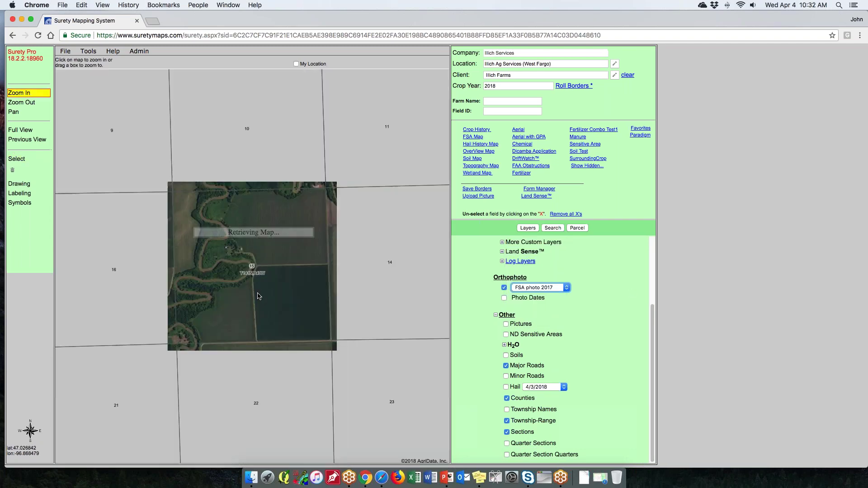
{"action": "left_click", "coordinate": [503, 298]}
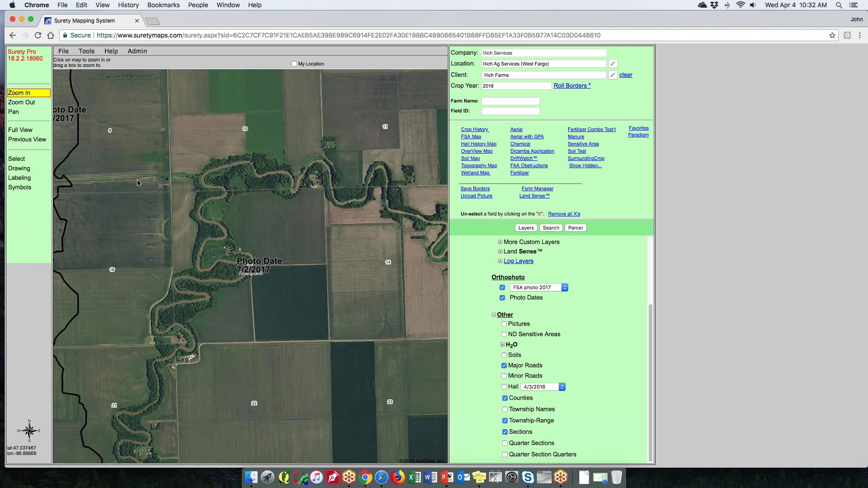
{"action": "left_click", "coordinate": [14, 111]}
{"action": "left_click_drag", "start_coordinate": [127, 160], "coordinate": [302, 215]}
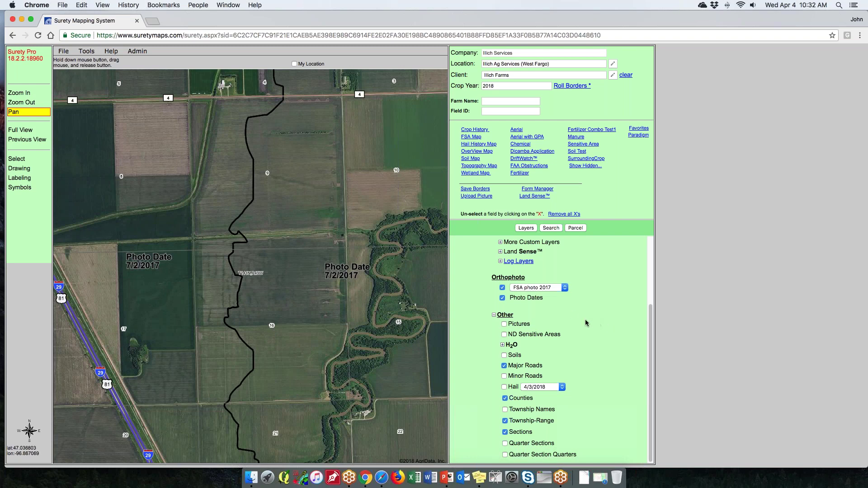
{"action": "left_click", "coordinate": [503, 299]}
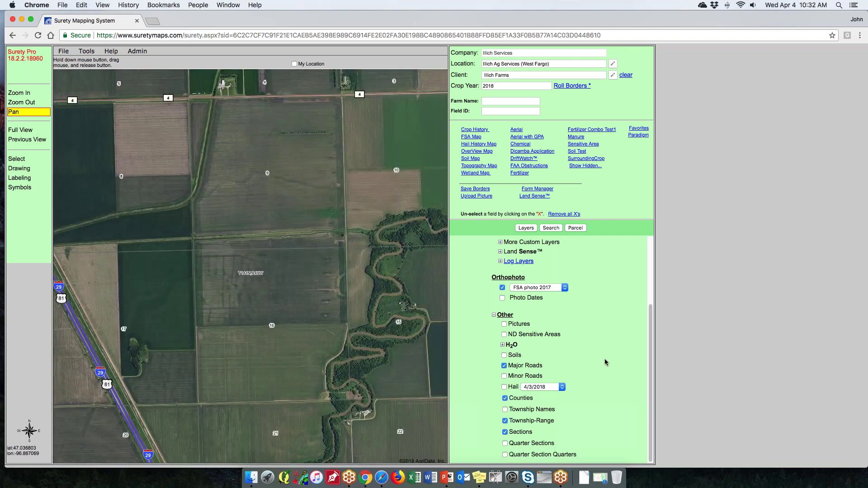
Review the orthophoto choices down to Topo Map, keep FSA photo 2017, and switch the orthophoto off and back on.
{"action": "left_click", "coordinate": [565, 288]}
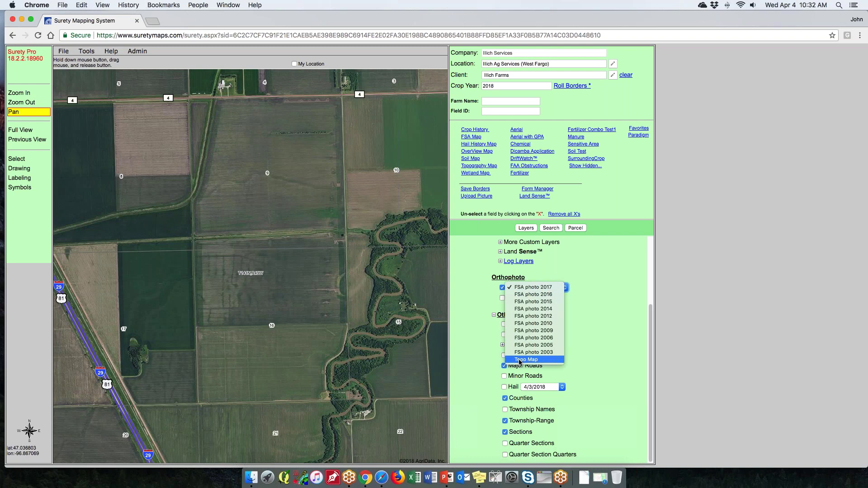
{"action": "left_click", "coordinate": [589, 289]}
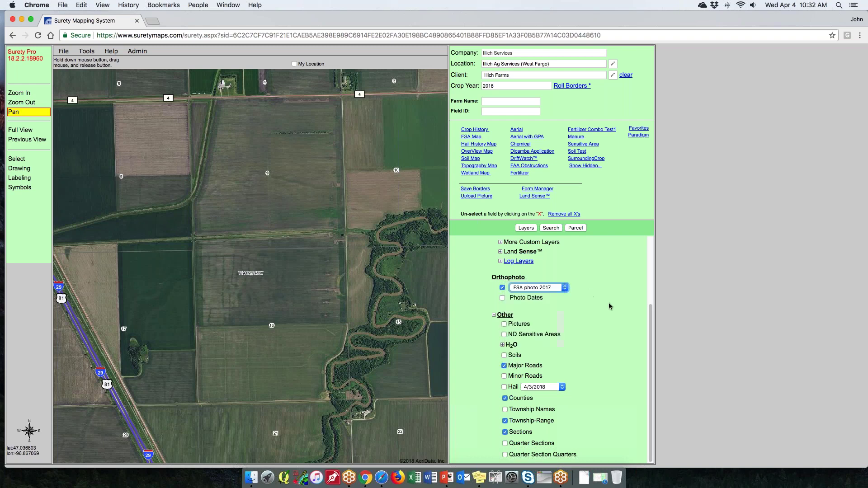
{"action": "left_click", "coordinate": [503, 288]}
{"action": "left_click", "coordinate": [502, 288]}
Display ND Sensitive Areas over the wider Harwood region, hide the orthophoto for a clearer view, and turn the sensitive areas off.
{"action": "left_click", "coordinate": [504, 335]}
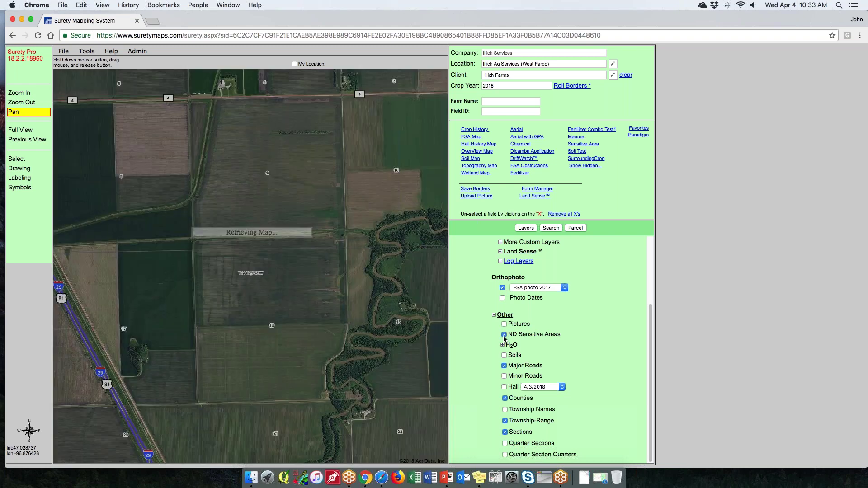
{"action": "scroll", "coordinate": [142, 287], "scroll_direction": "down", "scroll_amount": 2}
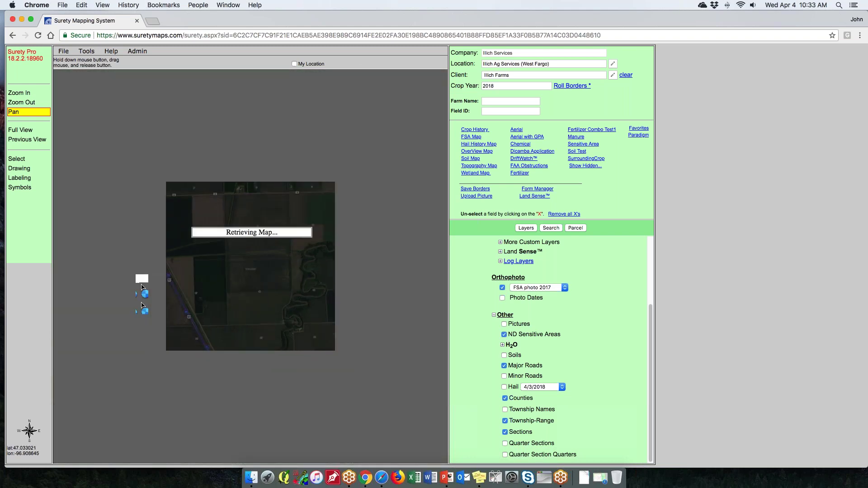
{"action": "scroll", "coordinate": [503, 306], "scroll_direction": "up", "scroll_amount": 1}
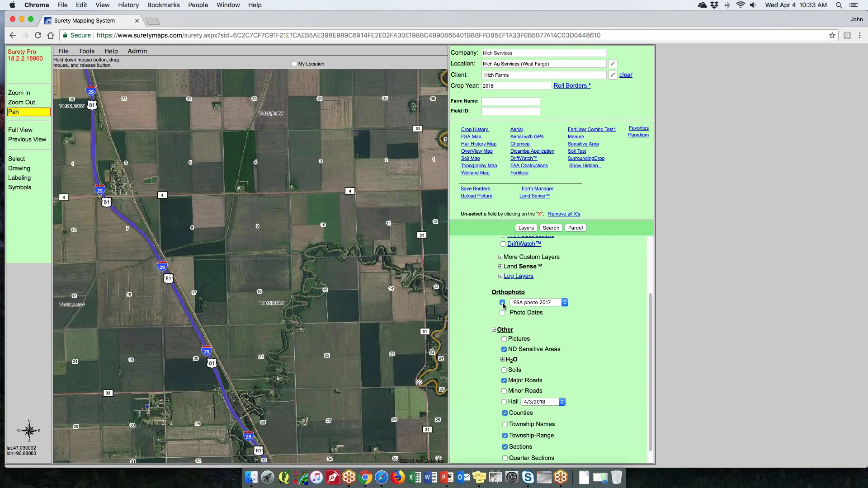
{"action": "left_click", "coordinate": [503, 303]}
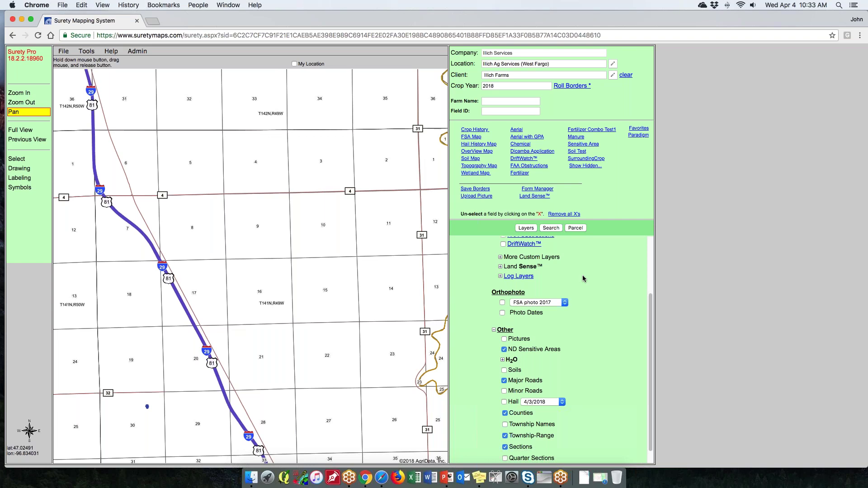
{"action": "left_click", "coordinate": [505, 349]}
{"action": "scroll", "coordinate": [595, 398], "scroll_direction": "down", "scroll_amount": 1}
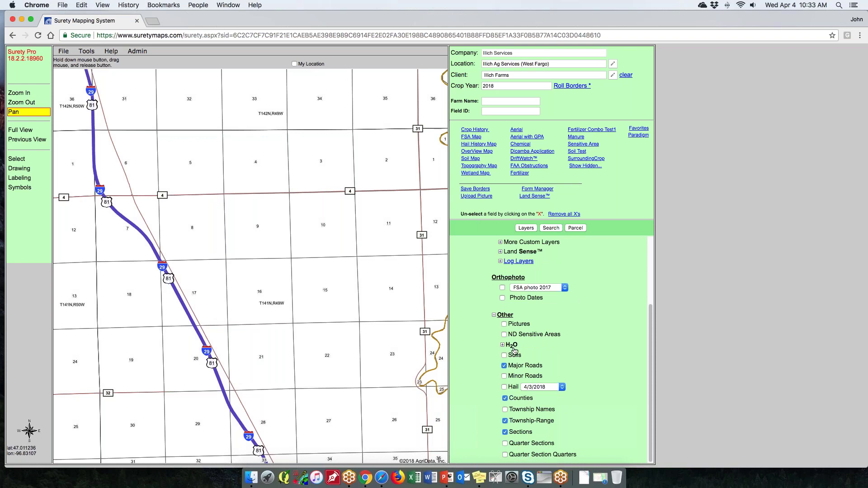
Expand the H2O group, display the Wetlands layer on section 17 of T141N R49W, and turn it off again.
{"action": "left_click", "coordinate": [503, 345]}
{"action": "scroll", "coordinate": [491, 357], "scroll_direction": "down", "scroll_amount": 3}
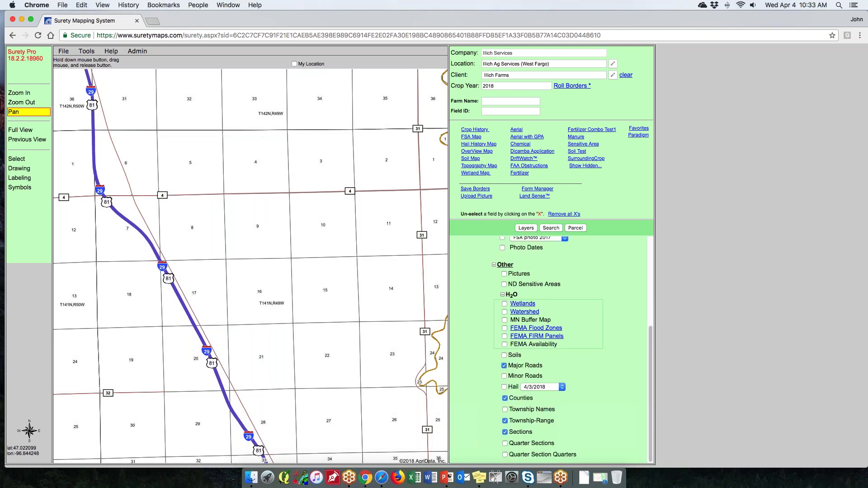
{"action": "double_click", "coordinate": [227, 318]}
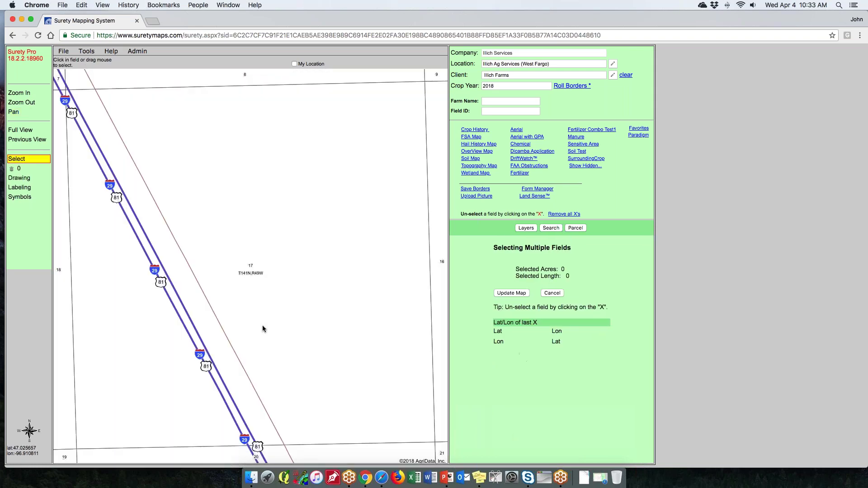
{"action": "left_click", "coordinate": [527, 228]}
{"action": "left_click", "coordinate": [502, 296]}
{"action": "left_click", "coordinate": [503, 345]}
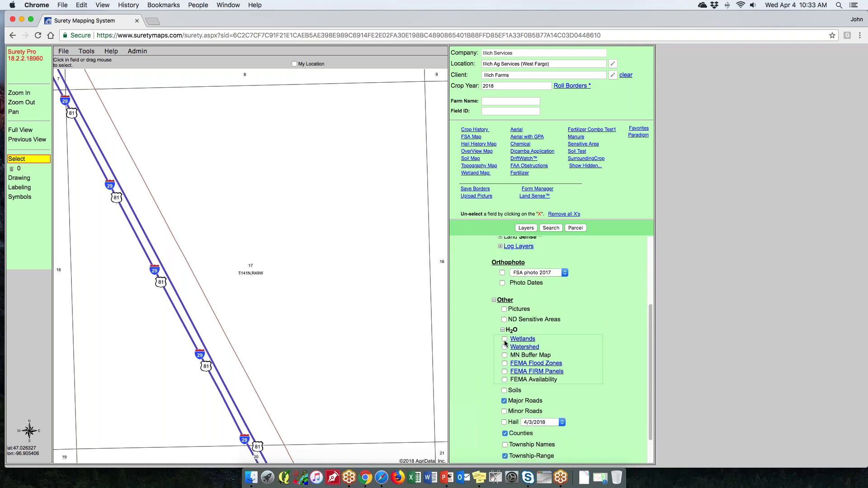
{"action": "left_click", "coordinate": [505, 340]}
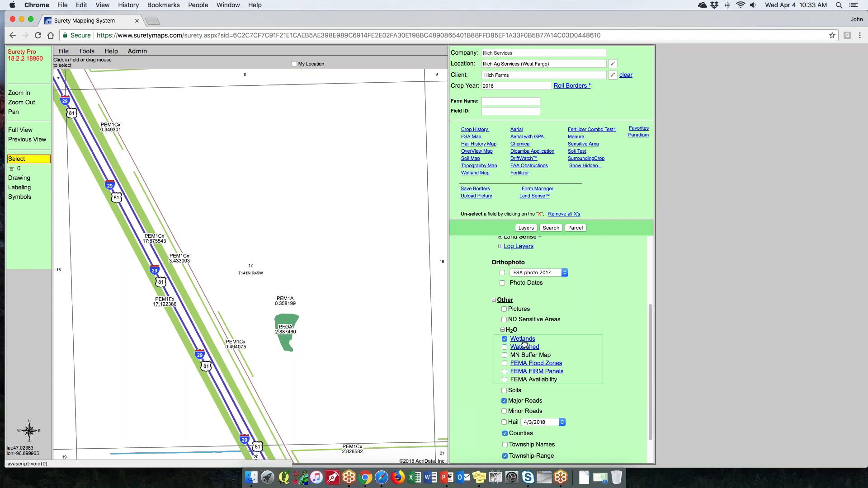
{"action": "left_click", "coordinate": [505, 339]}
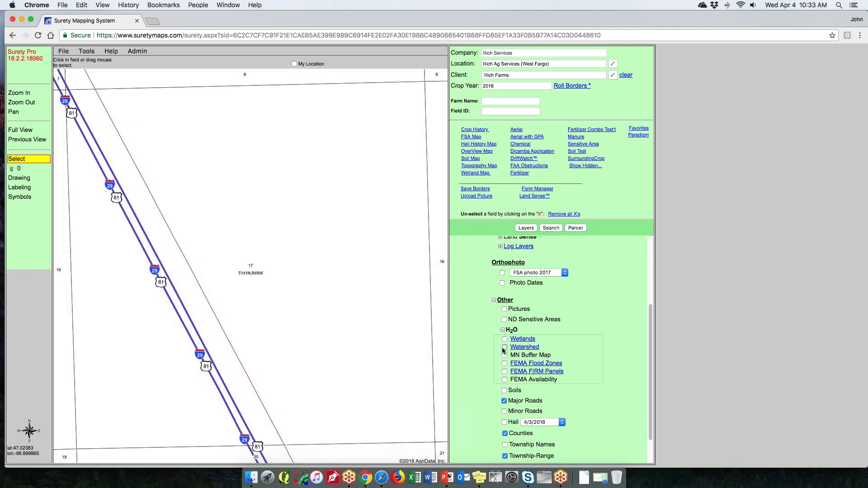
Display the Watershed boundaries around section 17 and turn the layer off again.
{"action": "left_click", "coordinate": [505, 347]}
{"action": "scroll", "coordinate": [245, 269], "scroll_direction": "down", "scroll_amount": 2}
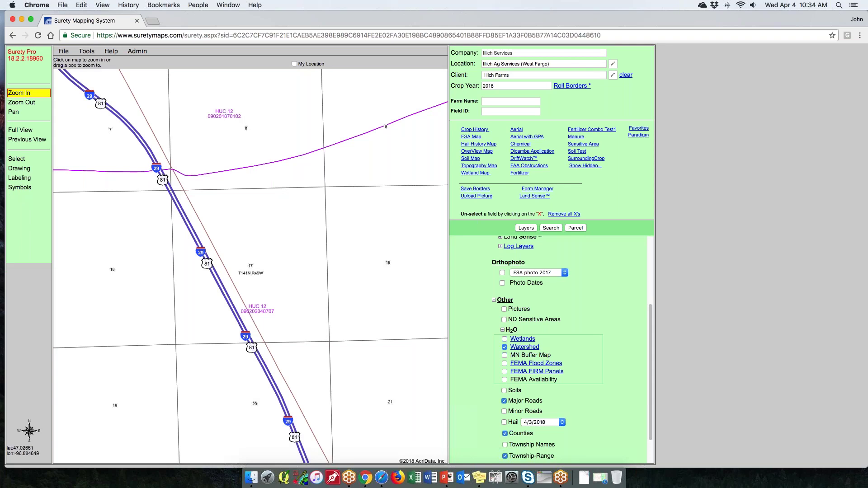
{"action": "left_click", "coordinate": [504, 348]}
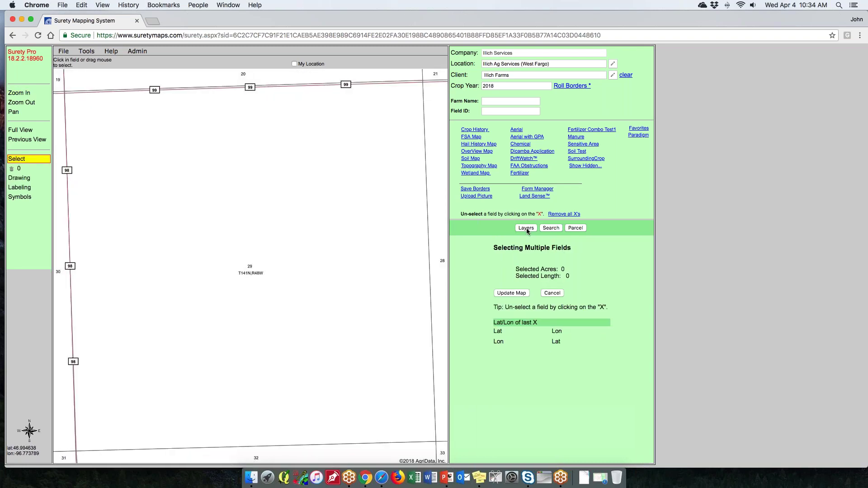
Display the MN Buffer Map on section 29 of T141N R48W and turn it off again.
{"action": "left_click", "coordinate": [527, 228]}
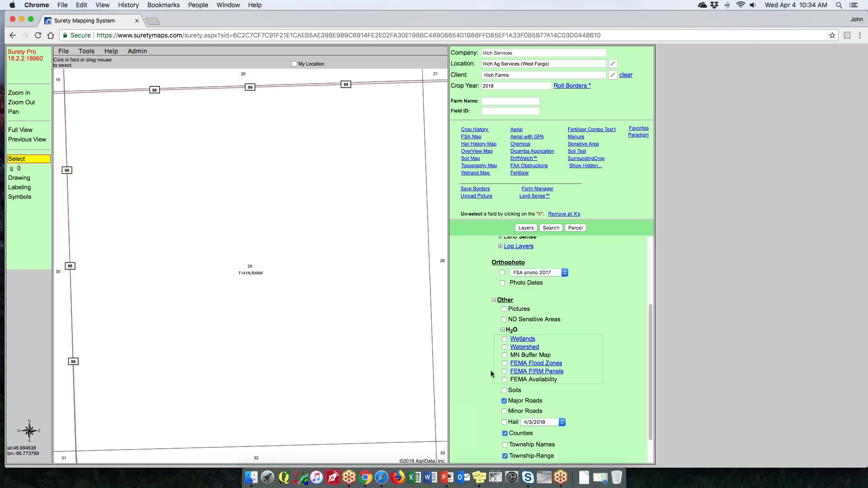
{"action": "left_click", "coordinate": [505, 355]}
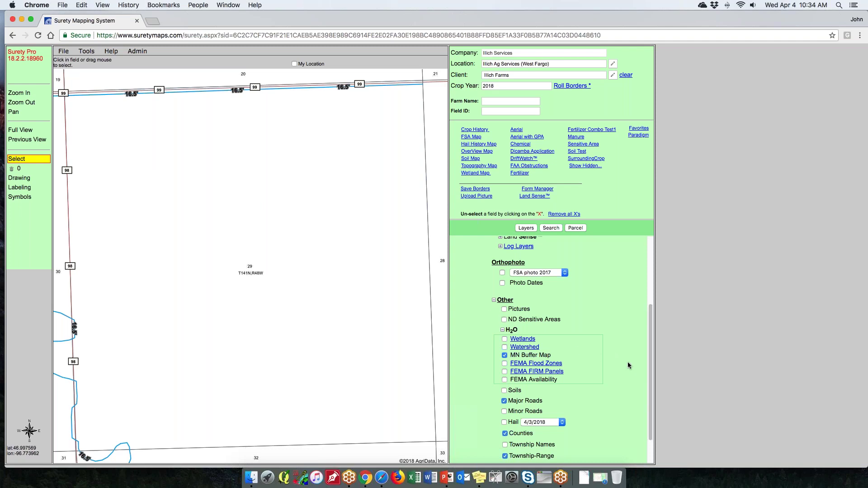
{"action": "left_click", "coordinate": [505, 355]}
Collapse the H2O group, display the Soils layer on section 29, and turn it off again.
{"action": "scroll", "coordinate": [495, 391], "scroll_direction": "down", "scroll_amount": 2}
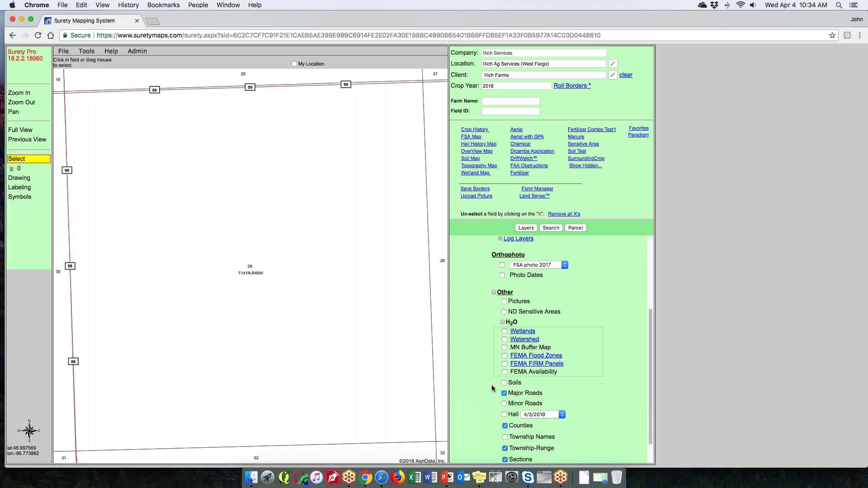
{"action": "left_click", "coordinate": [502, 309]}
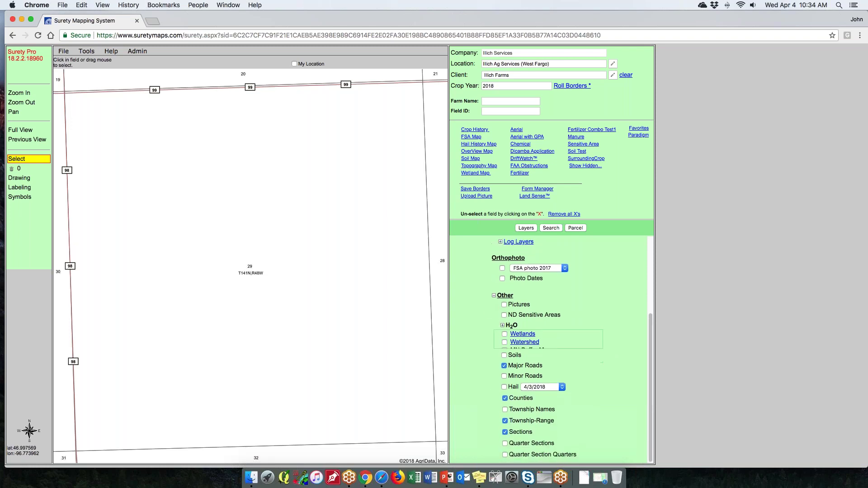
{"action": "left_click", "coordinate": [504, 356]}
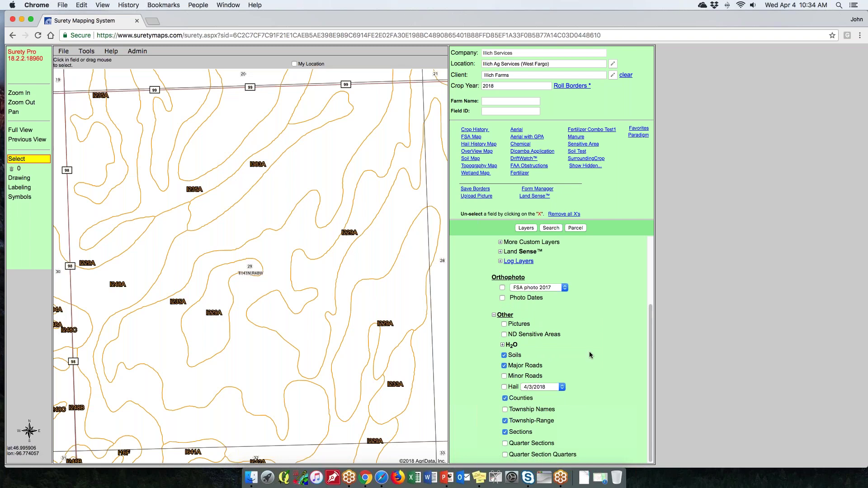
{"action": "left_click", "coordinate": [504, 355]}
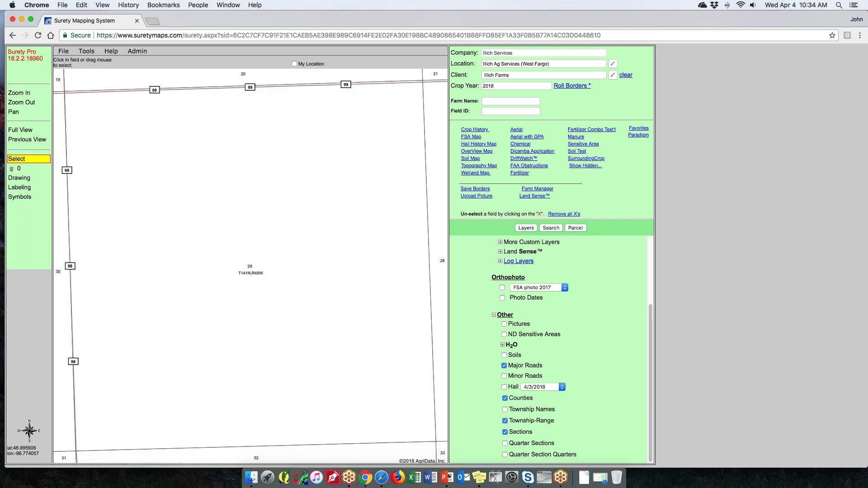
Turn on Minor Roads around section 29, and hide and restore Major Roads to compare the two layers.
{"action": "left_click", "coordinate": [504, 377]}
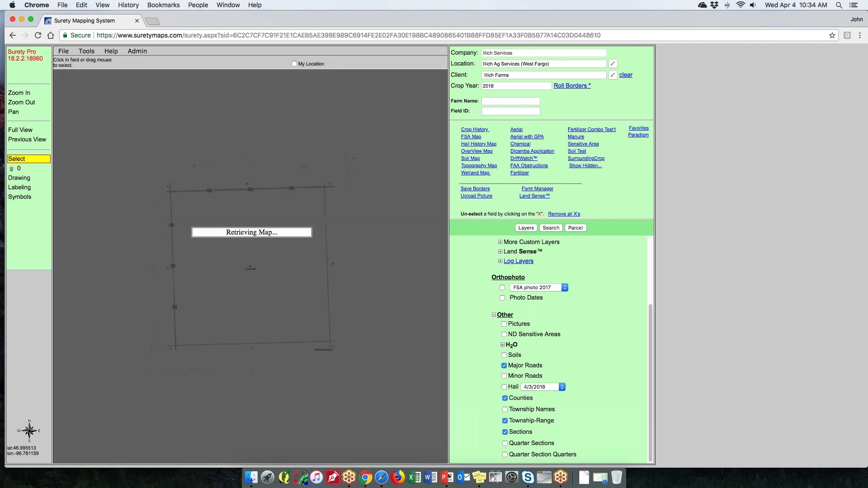
{"action": "left_click", "coordinate": [504, 377]}
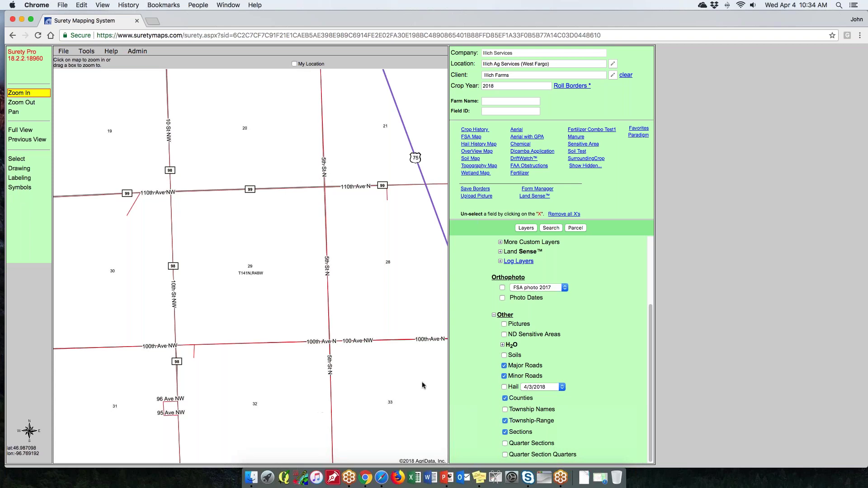
{"action": "left_click", "coordinate": [505, 367]}
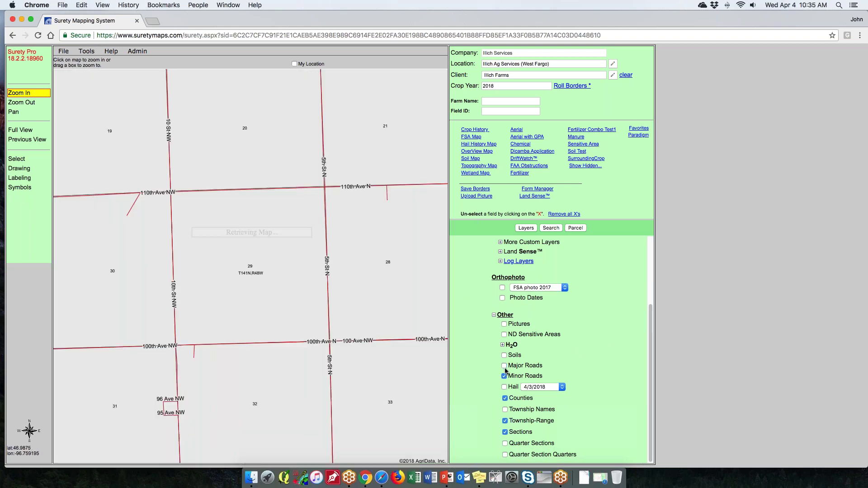
{"action": "left_click", "coordinate": [505, 366]}
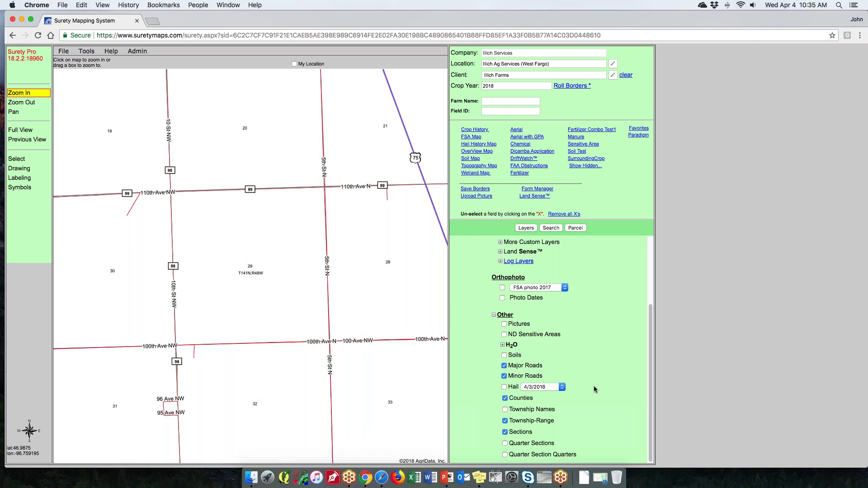
Turn on the Hail layer over the wider area around section 29 and set its date to 7/4/2017.
{"action": "left_click", "coordinate": [504, 387]}
{"action": "scroll", "coordinate": [255, 354], "scroll_direction": "down", "scroll_amount": 3}
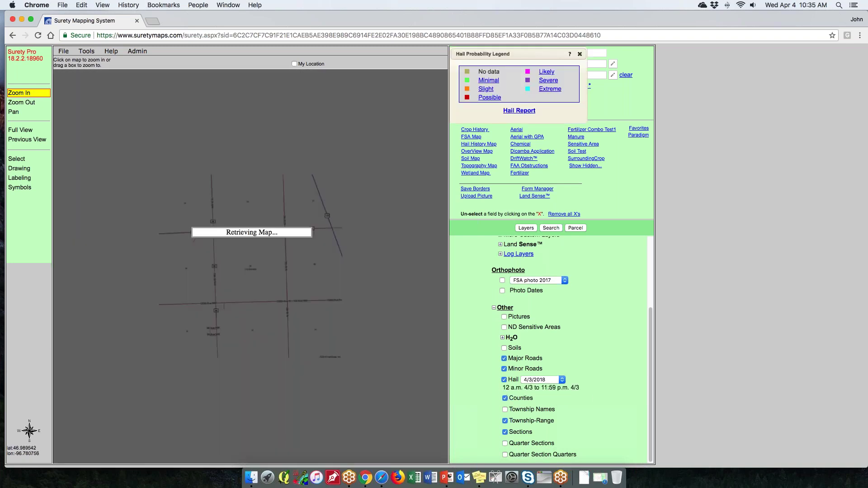
{"action": "scroll", "coordinate": [241, 368], "scroll_direction": "down", "scroll_amount": 3}
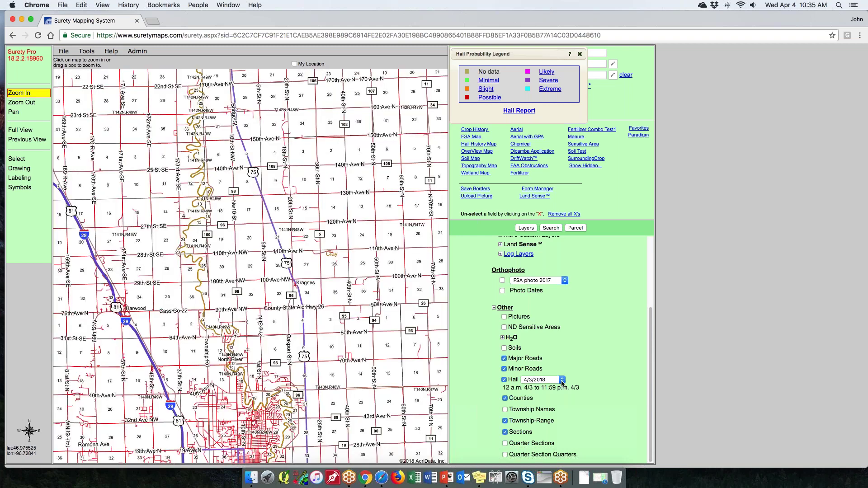
{"action": "left_click", "coordinate": [563, 383]}
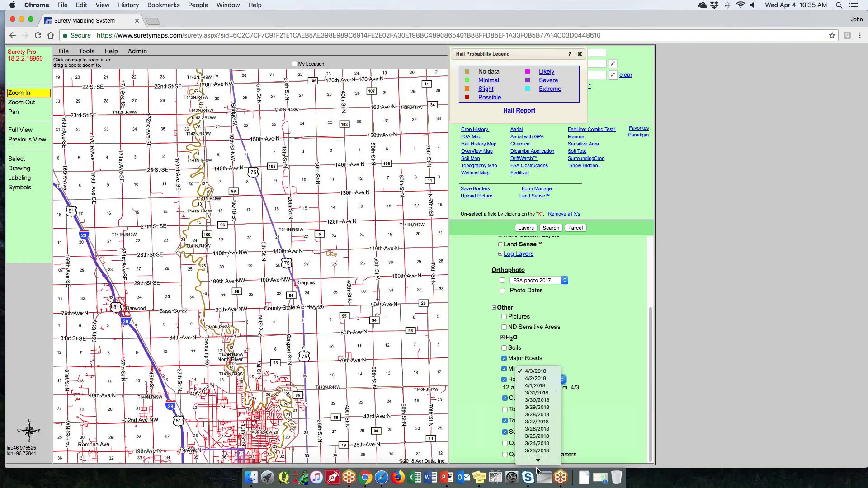
{"action": "mouse_move", "coordinate": [541, 465]}
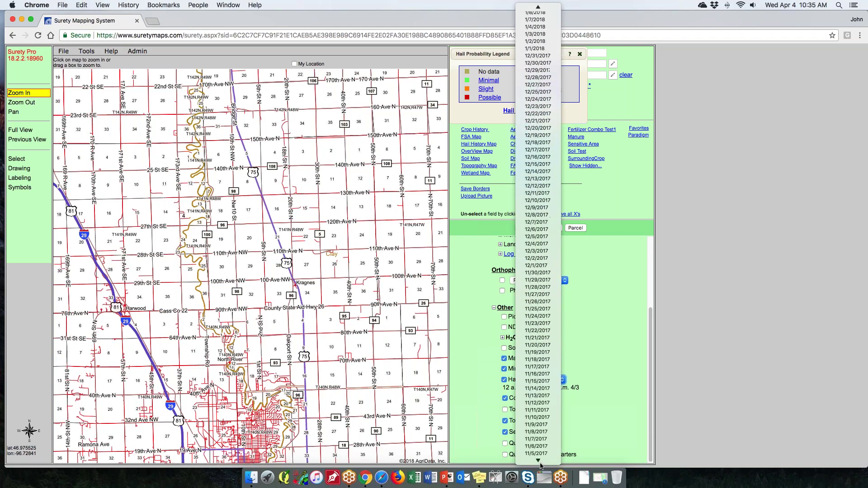
{"action": "mouse_move", "coordinate": [540, 466]}
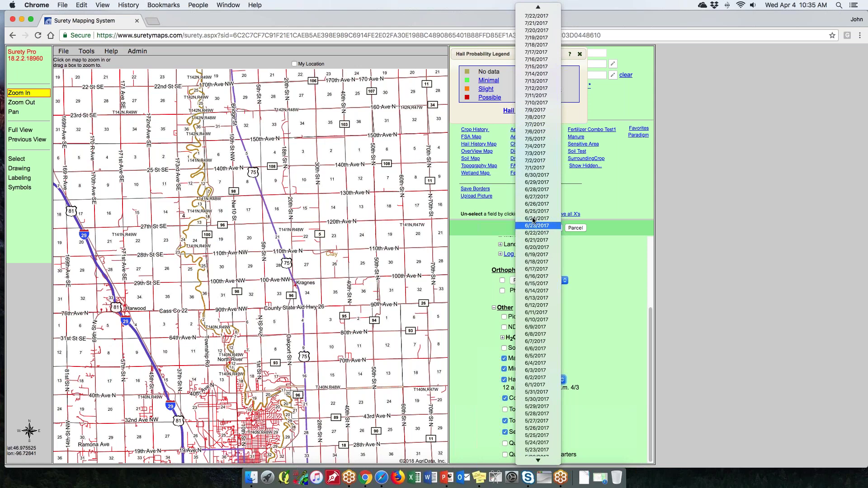
{"action": "left_click", "coordinate": [539, 147]}
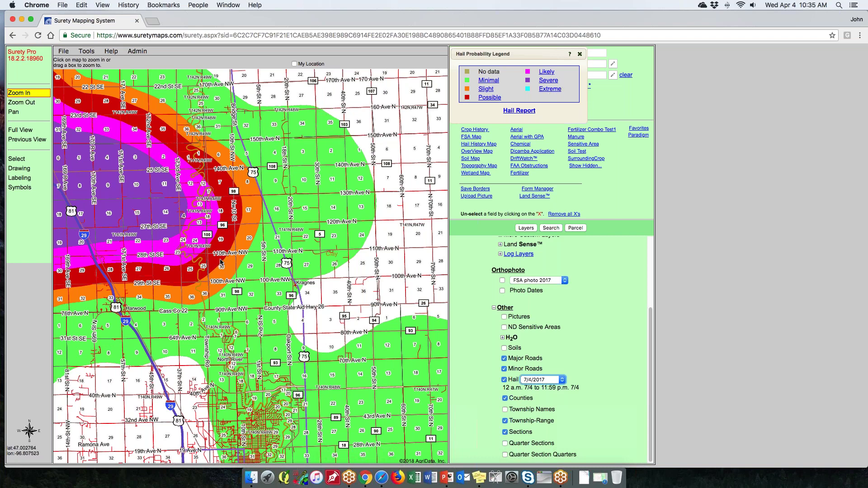
View the Hail Report for the multi-county area around Fargo, close it, and turn the Hail layer off.
{"action": "scroll", "coordinate": [256, 274], "scroll_direction": "down", "scroll_amount": 2}
{"action": "scroll", "coordinate": [256, 276], "scroll_direction": "down", "scroll_amount": 2}
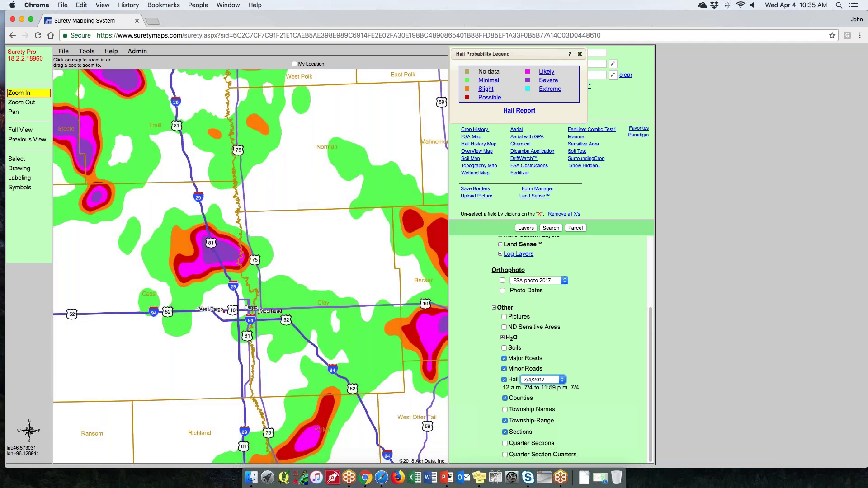
{"action": "left_click", "coordinate": [525, 114]}
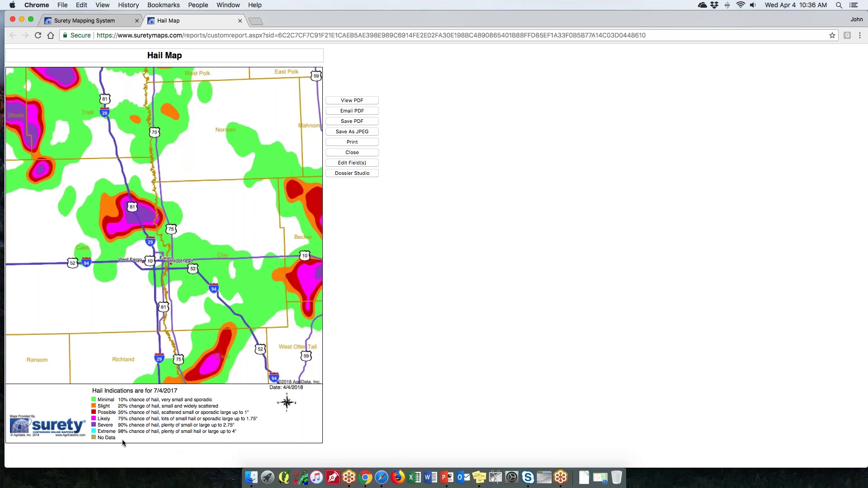
{"action": "left_click", "coordinate": [240, 21]}
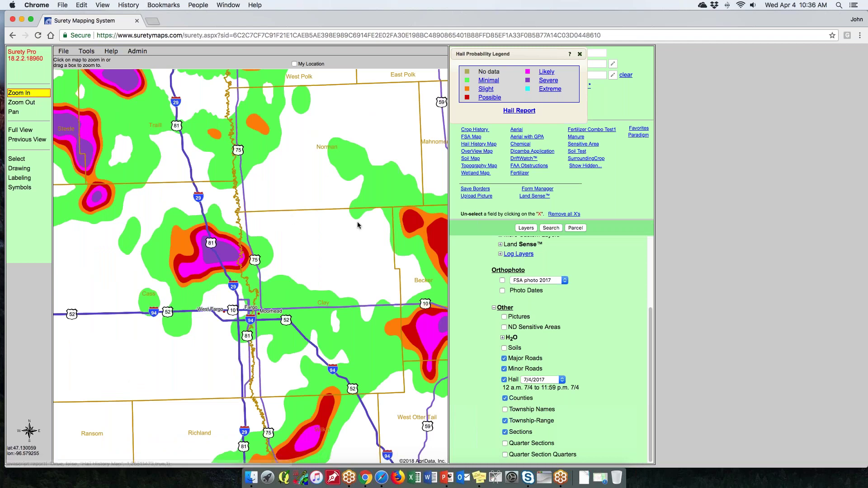
{"action": "left_click", "coordinate": [580, 54]}
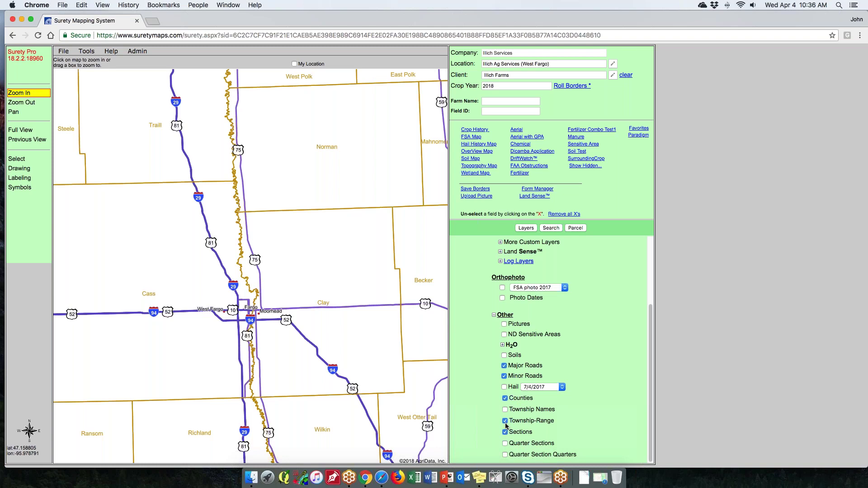
Display the Quarter Sections and Quarter Section Quarters layers on section 8 of T140N R51W and turn both off again.
{"action": "left_click", "coordinate": [165, 265]}
{"action": "left_click", "coordinate": [188, 264]}
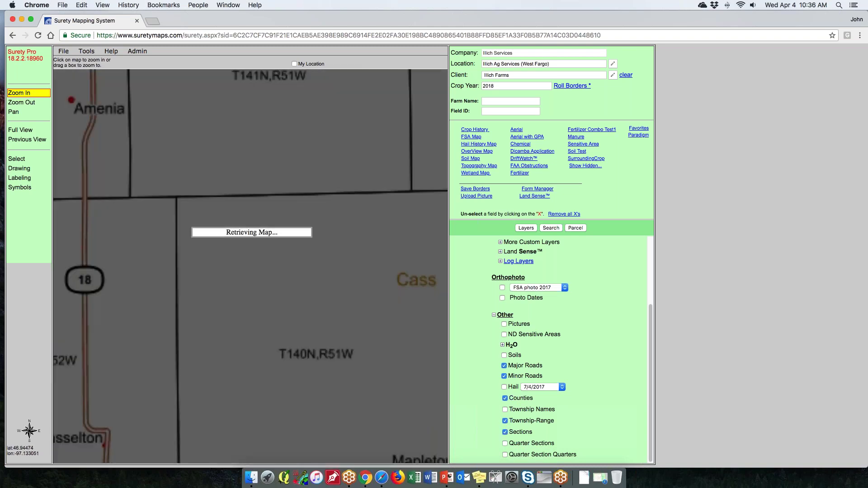
{"action": "left_click", "coordinate": [274, 273]}
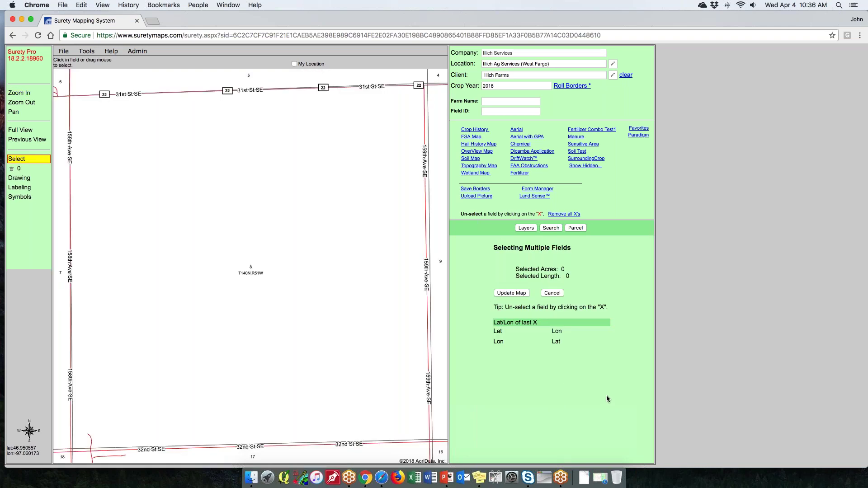
{"action": "left_click", "coordinate": [526, 227]}
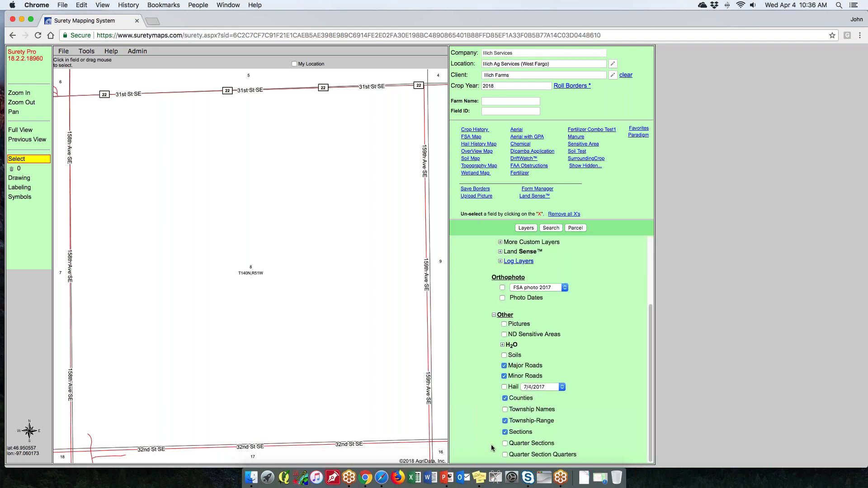
{"action": "left_click", "coordinate": [505, 444]}
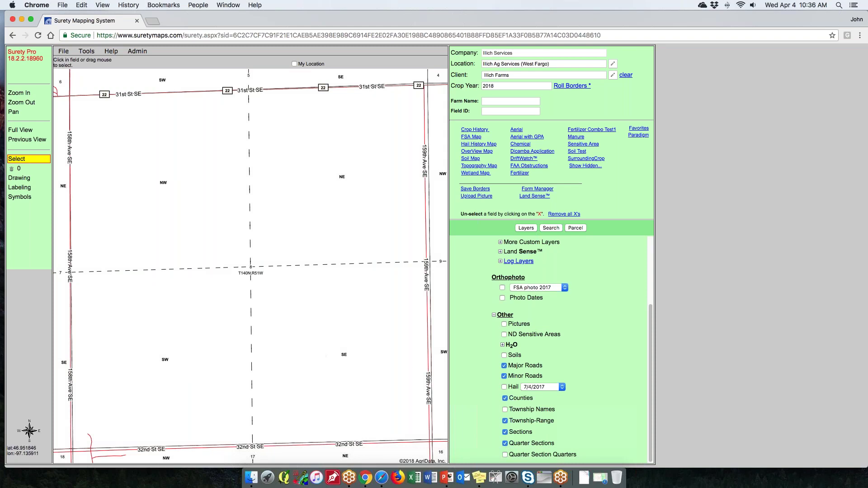
{"action": "left_click", "coordinate": [505, 455]}
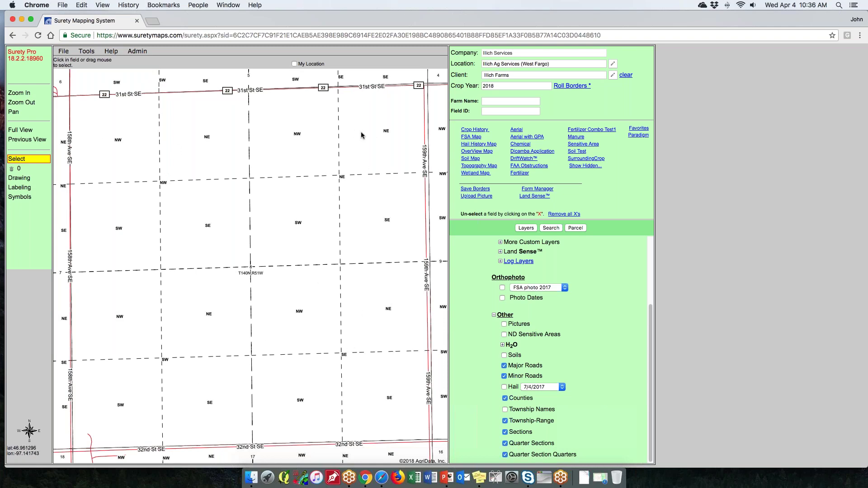
{"action": "left_click", "coordinate": [505, 444]}
{"action": "left_click", "coordinate": [505, 455]}
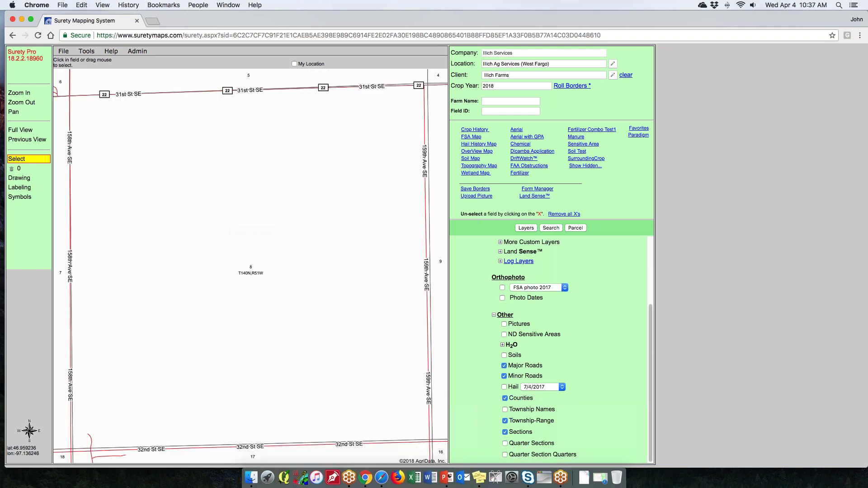
Collapse the Other layer group, clear the client, and reselect Illich Farms to bring the map to its land.
{"action": "left_click", "coordinate": [494, 316]}
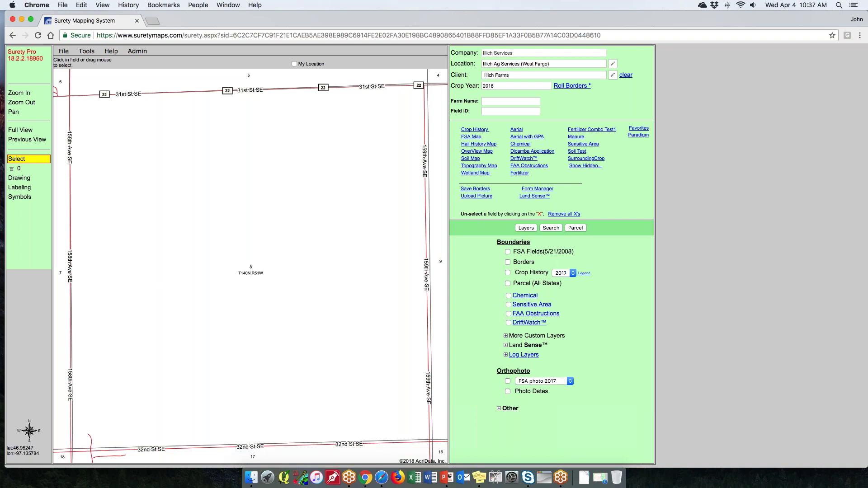
{"action": "left_click", "coordinate": [592, 75]}
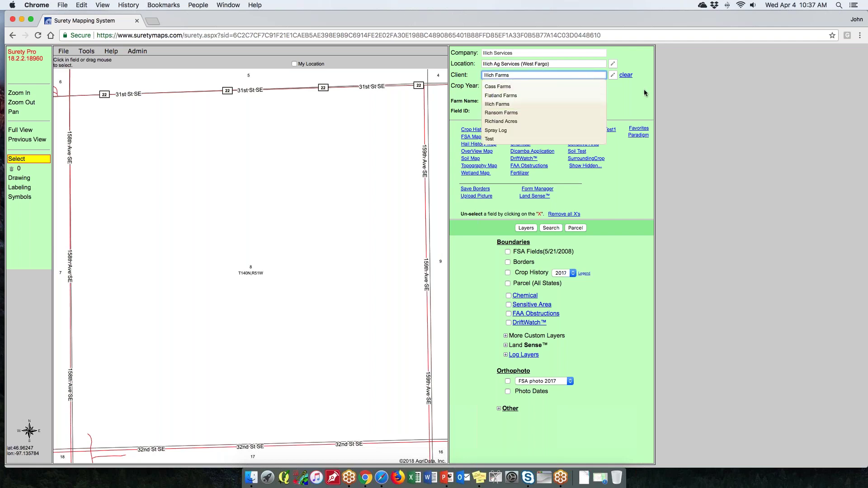
{"action": "left_click", "coordinate": [543, 104]}
{"action": "left_click", "coordinate": [535, 75]}
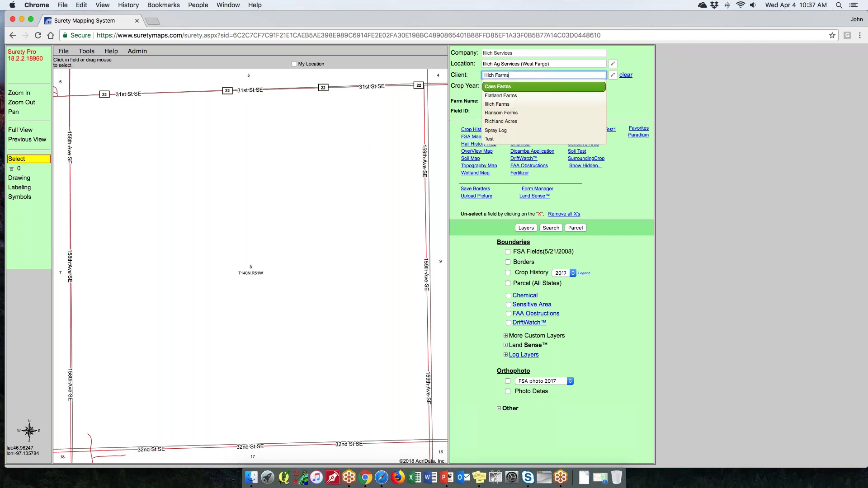
{"action": "left_click", "coordinate": [524, 105]}
{"action": "left_click", "coordinate": [626, 75]}
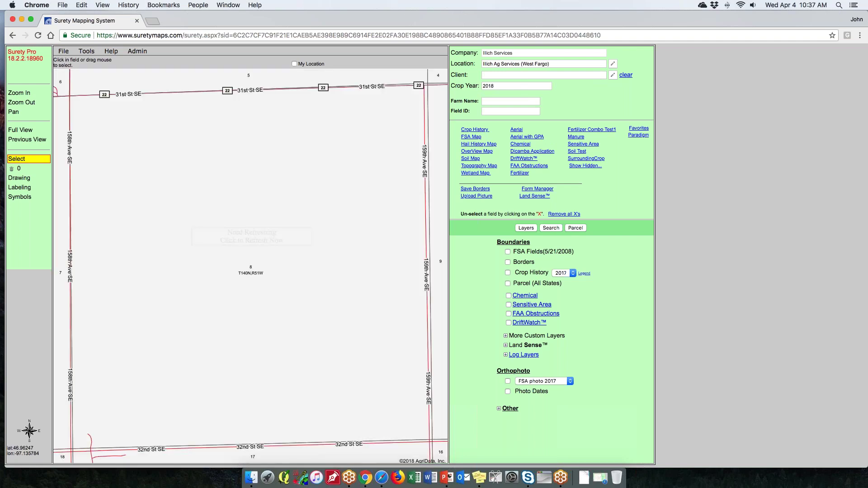
{"action": "left_click", "coordinate": [535, 75]}
{"action": "left_click", "coordinate": [519, 105]}
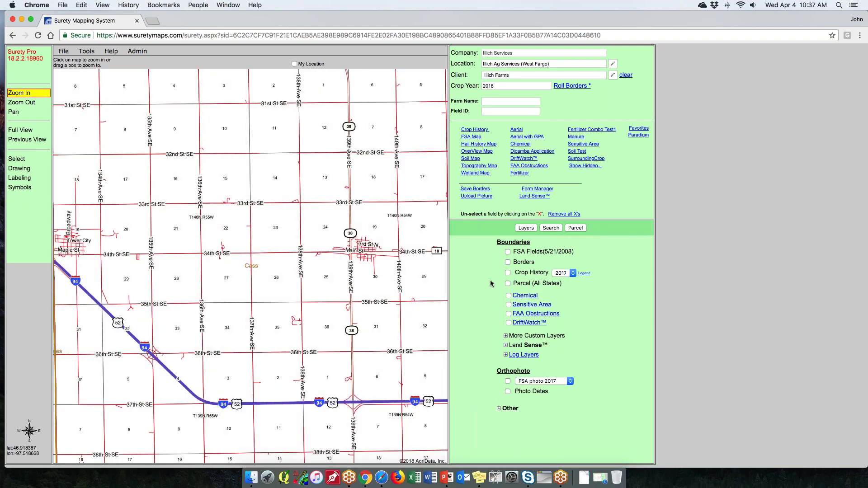
Turn on the Borders layer and select all of the client's bordered fields near Tower City with one box.
{"action": "left_click", "coordinate": [508, 263]}
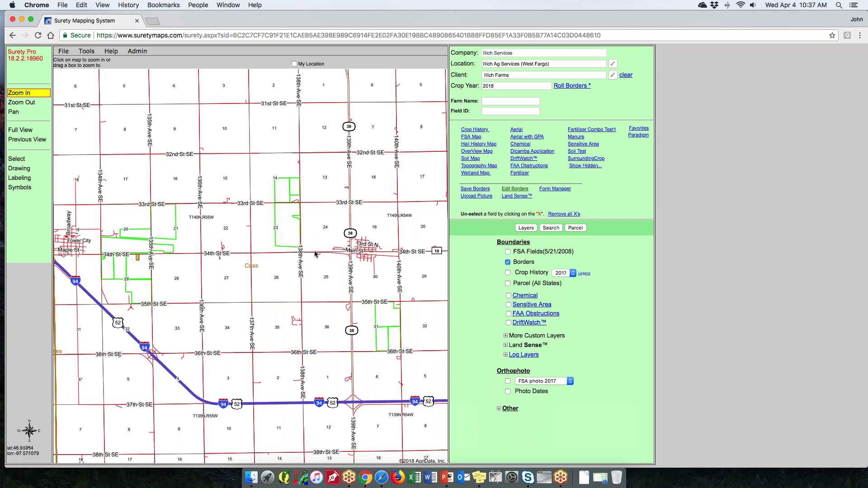
{"action": "left_click", "coordinate": [296, 336]}
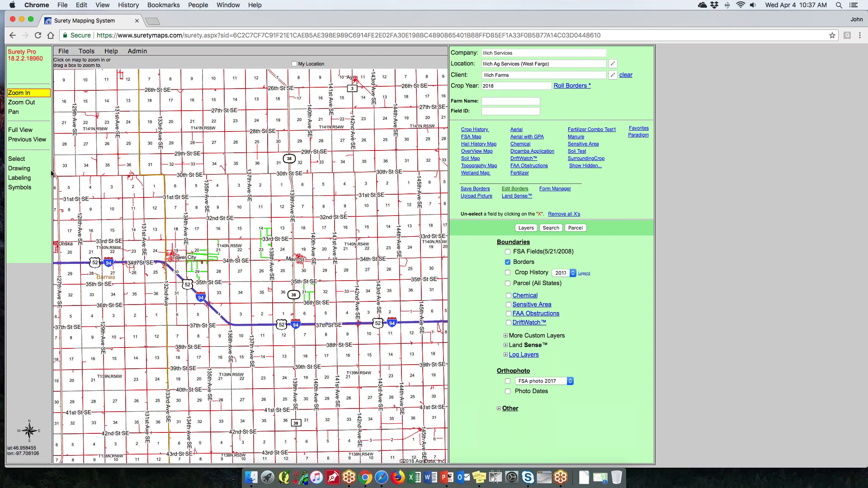
{"action": "left_click", "coordinate": [43, 159]}
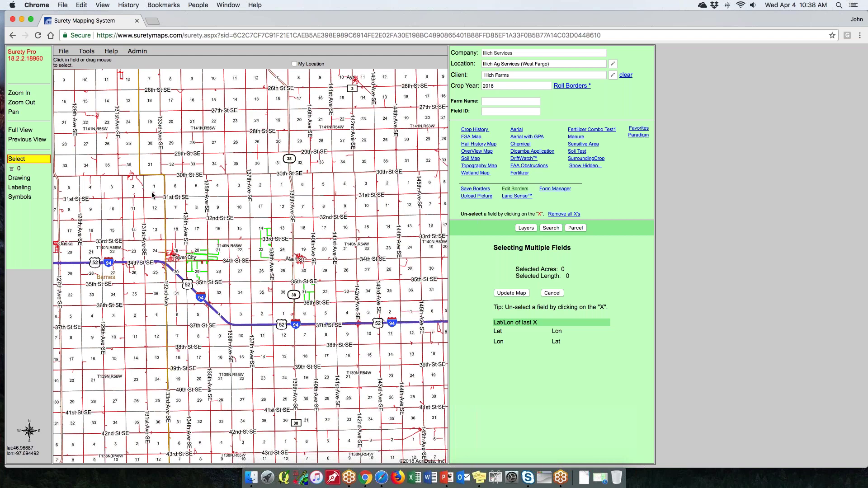
{"action": "left_click_drag", "start_coordinate": [155, 203], "coordinate": [359, 342]}
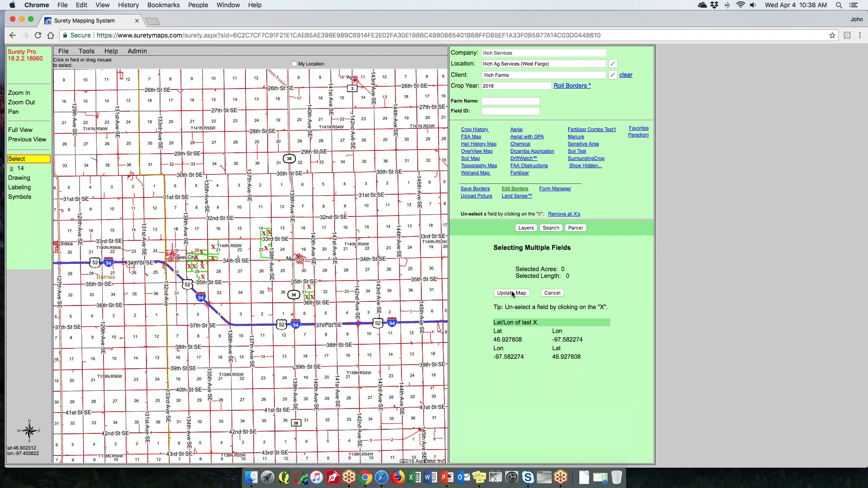
Review the export options for the current map, such as SHP, GeoTIFF and KML, and cancel without exporting.
{"action": "left_click", "coordinate": [535, 229]}
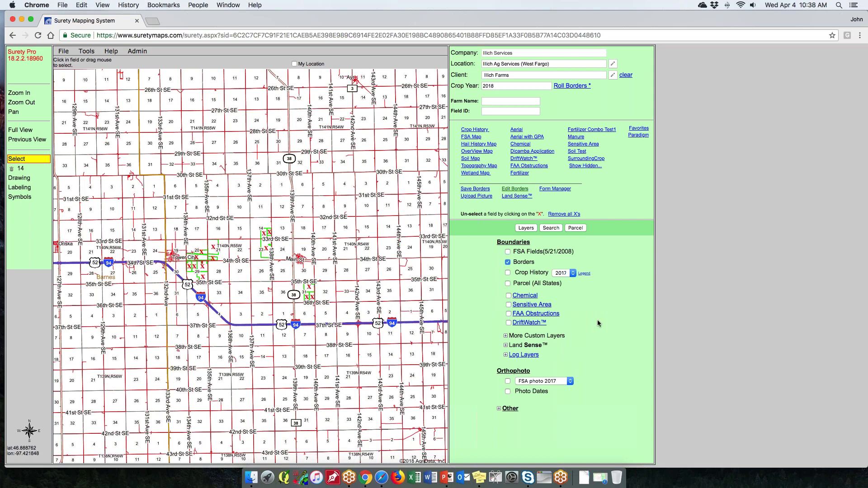
{"action": "left_click", "coordinate": [63, 51]}
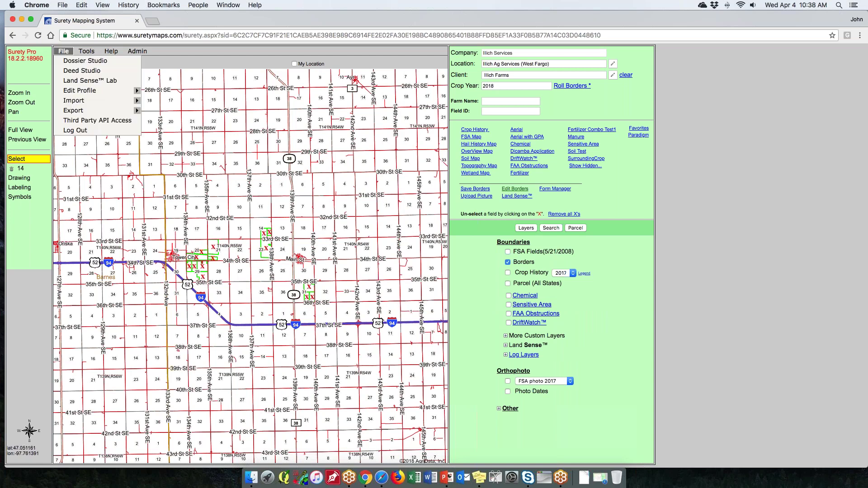
{"action": "mouse_move", "coordinate": [78, 110]}
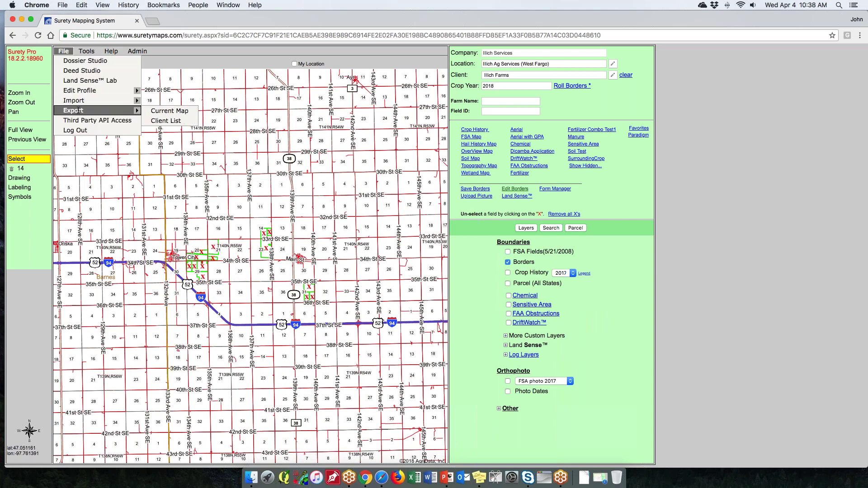
{"action": "left_click", "coordinate": [182, 113]}
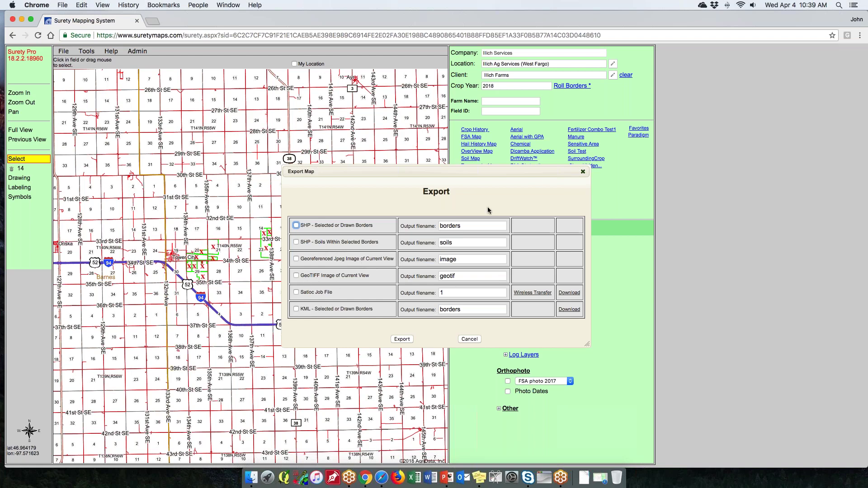
{"action": "left_click", "coordinate": [470, 339]}
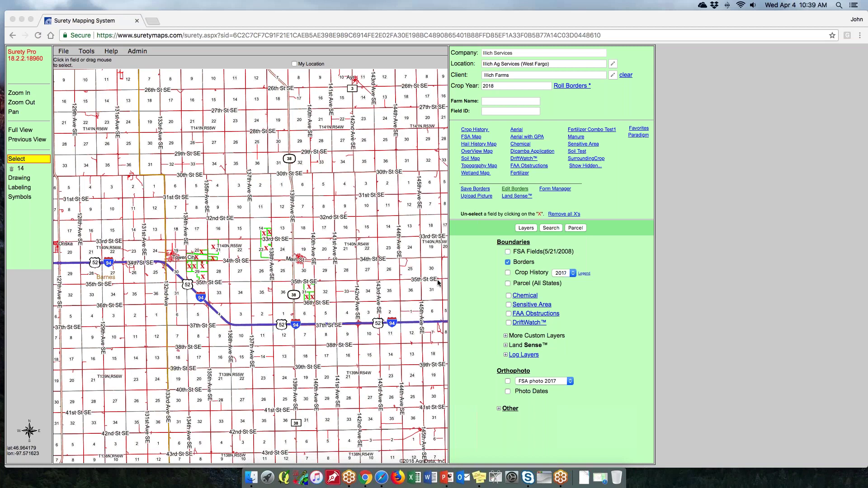
Delete all the X's from the selected fields and bring the map to field ID 29 NE.
{"action": "left_click", "coordinate": [15, 173]}
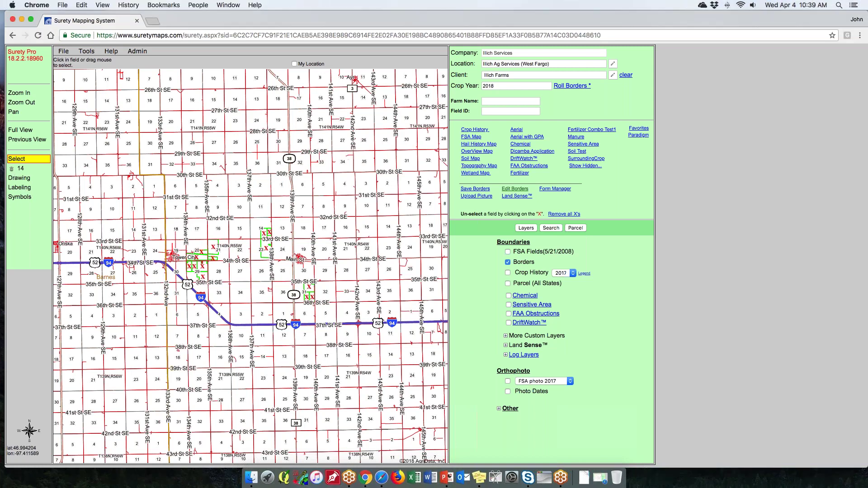
{"action": "left_click", "coordinate": [12, 170]}
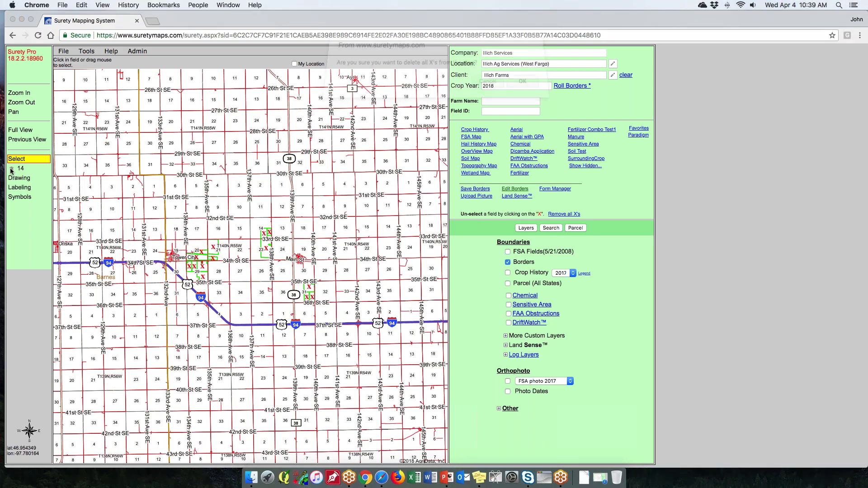
{"action": "left_click", "coordinate": [515, 89]}
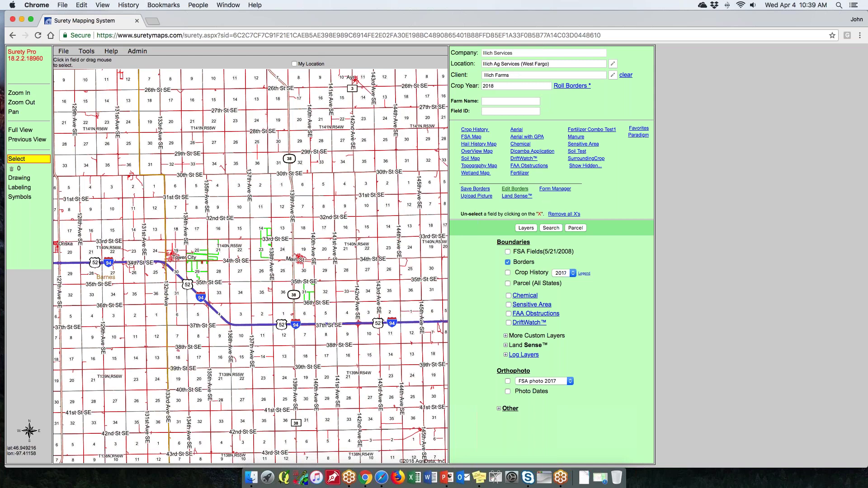
{"action": "left_click", "coordinate": [513, 112]}
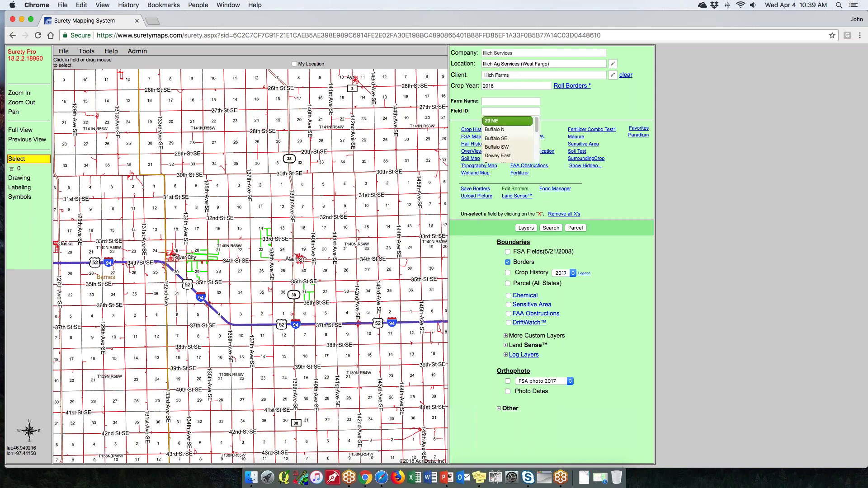
{"action": "left_click", "coordinate": [514, 120]}
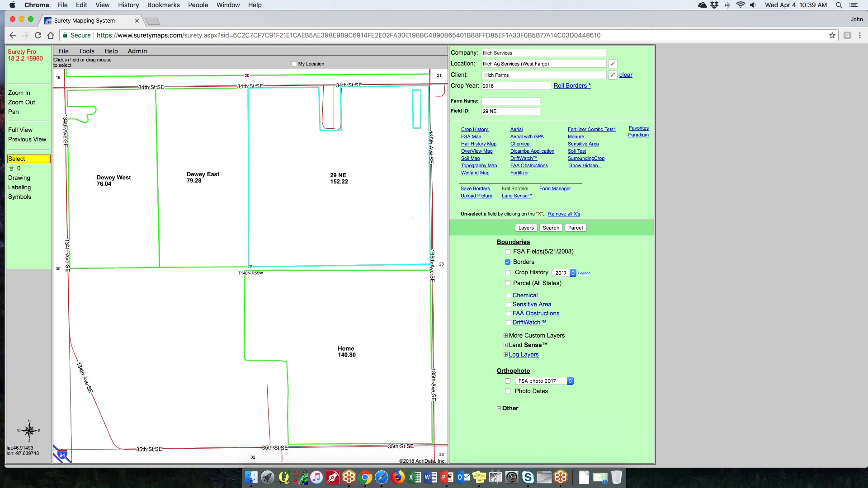
Open the Crop History report for field 29 NE and set its first crop year to 2016.
{"action": "left_click", "coordinate": [480, 131]}
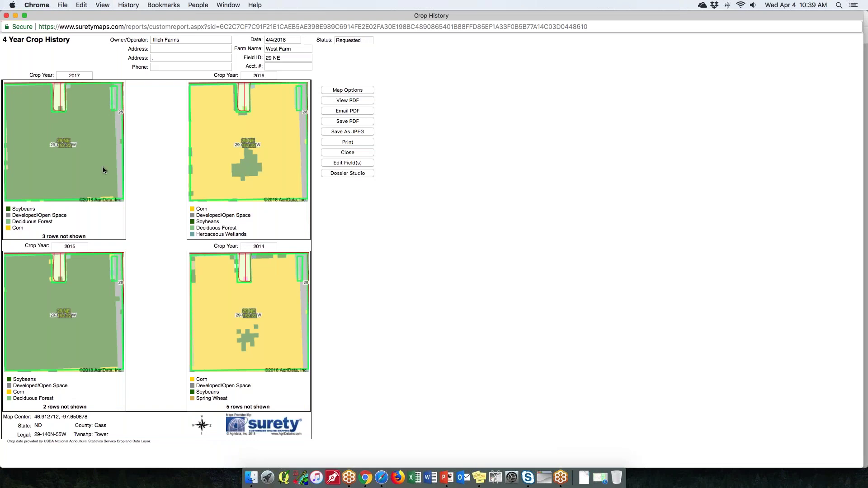
{"action": "left_click", "coordinate": [89, 76]}
{"action": "key", "text": "BackSpace"}
{"action": "type", "text": "5"}
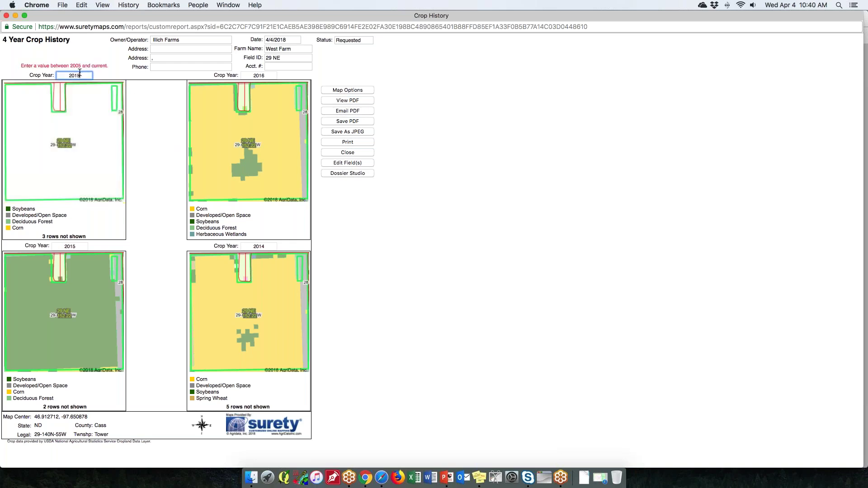
{"action": "key", "text": "BackSpace"}
{"action": "type", "text": "6"}
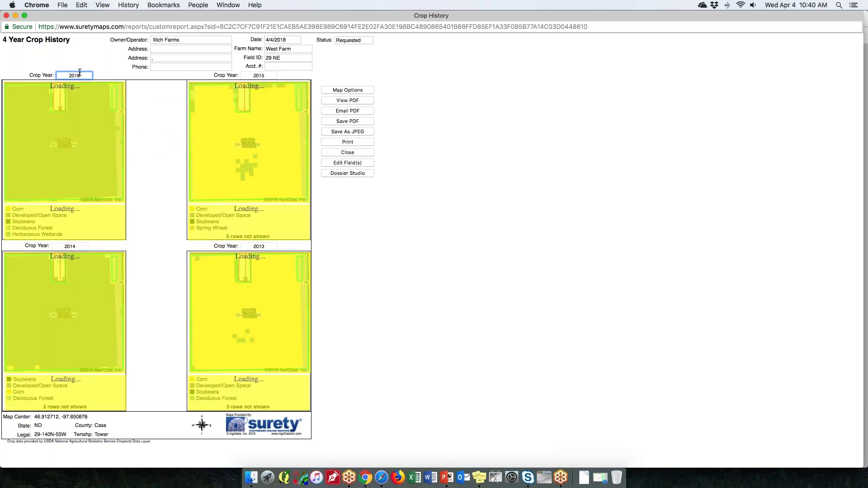
{"action": "key", "text": "Tab"}
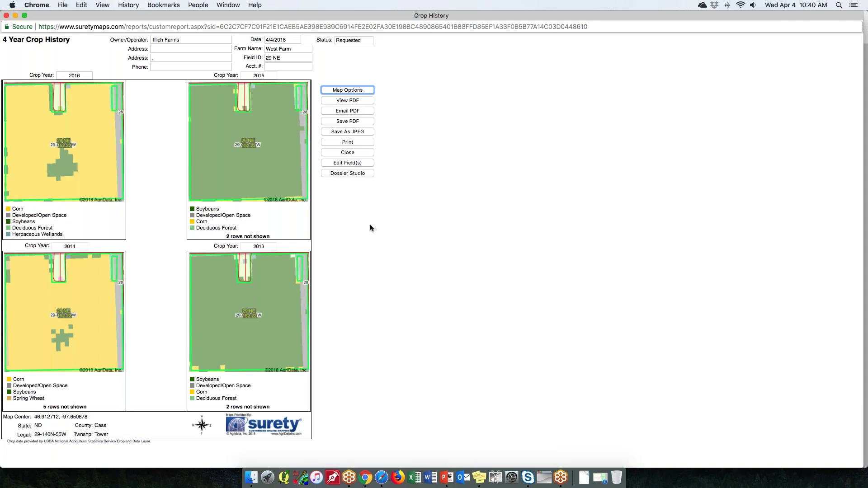
Review the Crop History report's polygon map options, save them as they are, and close the report.
{"action": "left_click", "coordinate": [346, 91]}
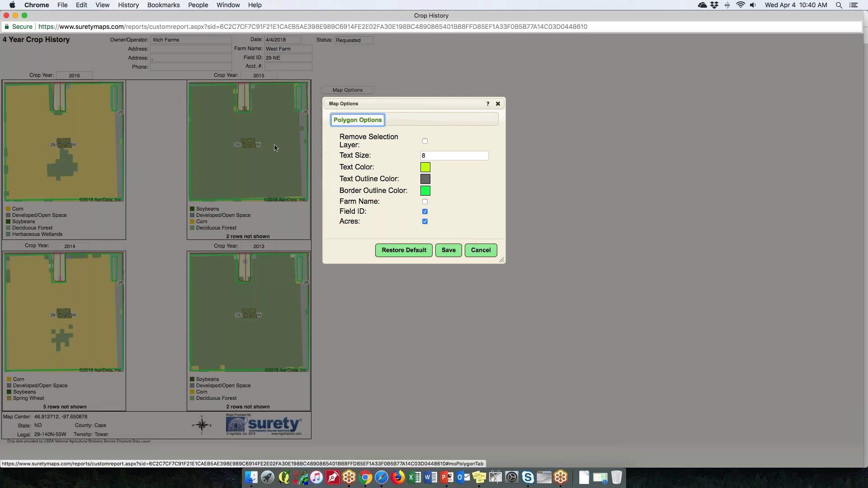
{"action": "left_click", "coordinate": [440, 249]}
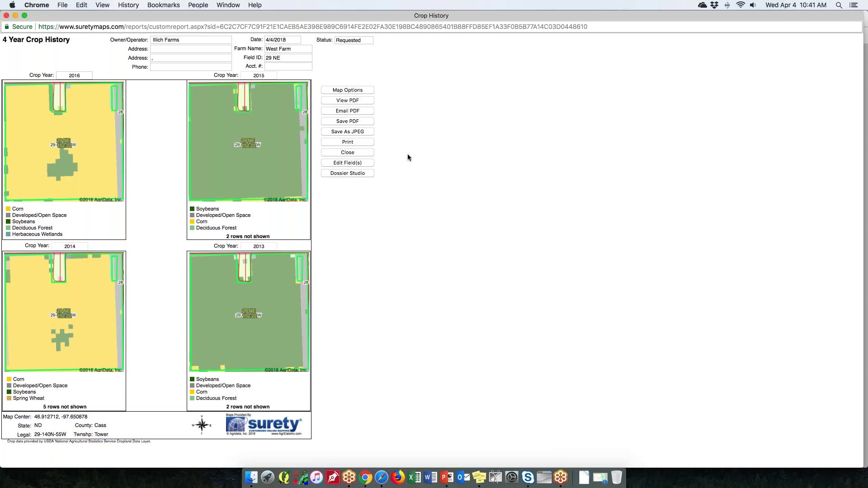
{"action": "left_click", "coordinate": [6, 17]}
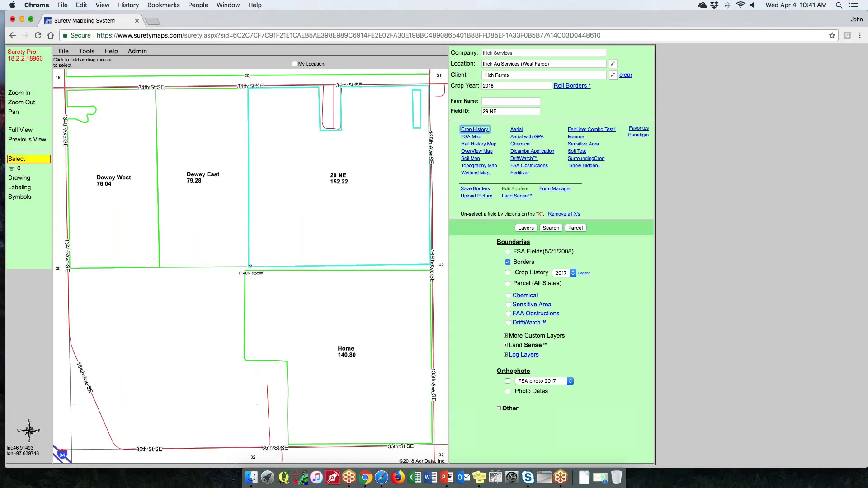
View and close the FSA Map report without imagery, and turn on the FSA photo 2017 orthophoto layer.
{"action": "left_click", "coordinate": [475, 139]}
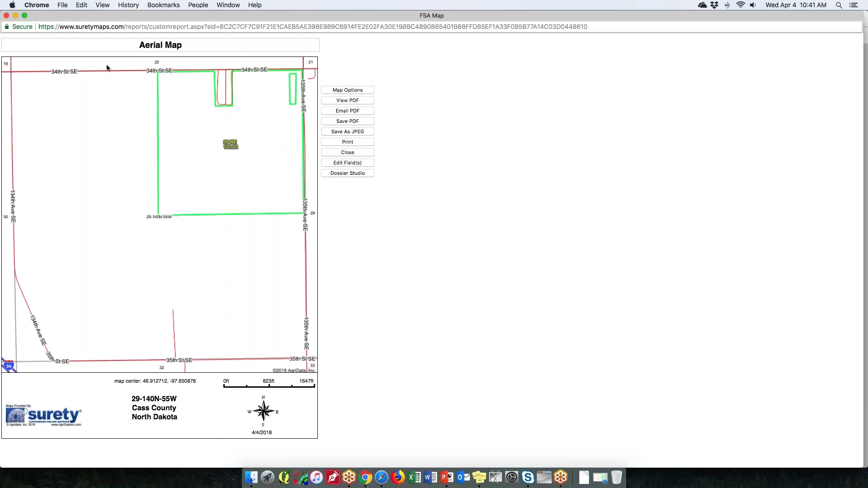
{"action": "left_click", "coordinate": [7, 15]}
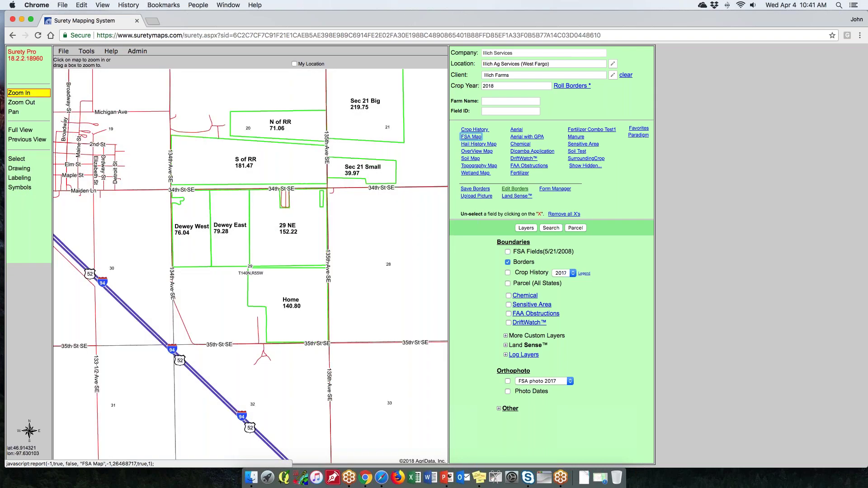
{"action": "left_click", "coordinate": [508, 382]}
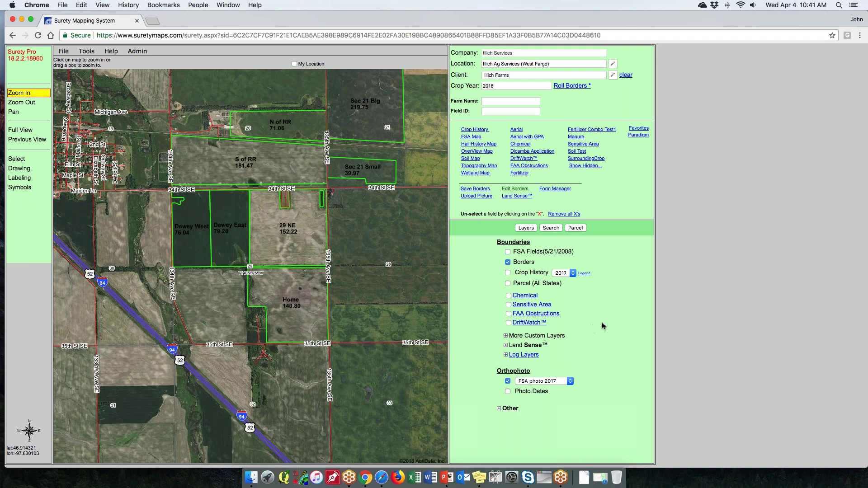
Open the FSA Map report with the aerial photo, retitle it "My Map", and close it.
{"action": "left_click", "coordinate": [471, 136]}
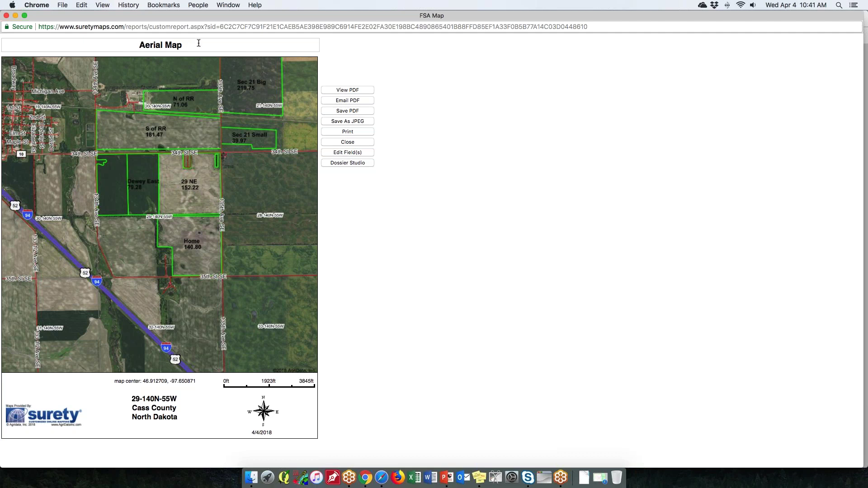
{"action": "left_click_drag", "start_coordinate": [199, 44], "coordinate": [127, 41]}
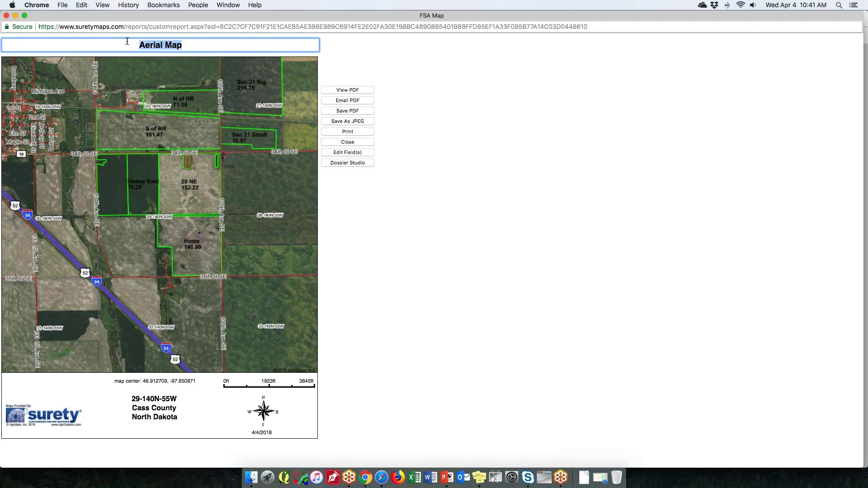
{"action": "type", "text": "My Map"}
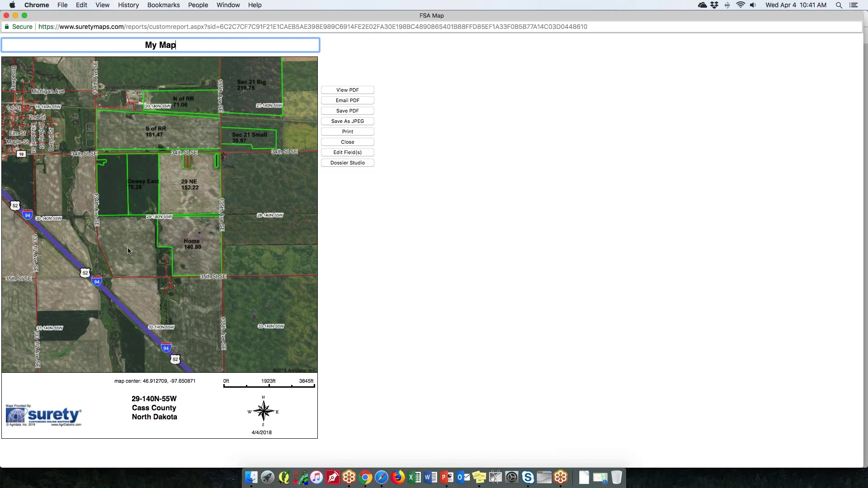
{"action": "key", "text": "super+w"}
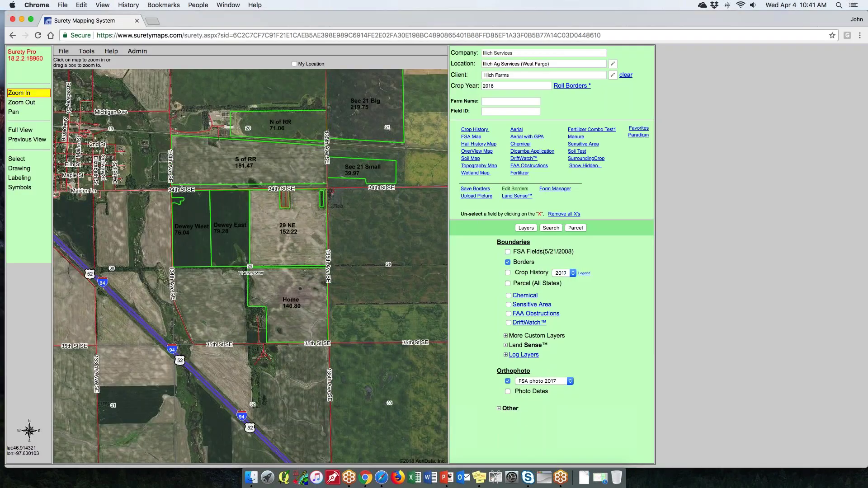
Select field 29 NE by its field ID and view its OverView Map report.
{"action": "left_click", "coordinate": [471, 136]}
{"action": "left_click", "coordinate": [502, 111]}
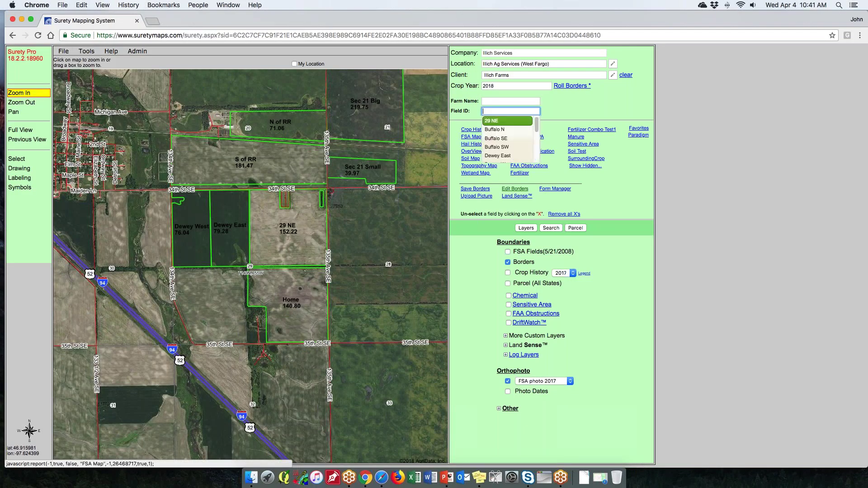
{"action": "left_click", "coordinate": [498, 121]}
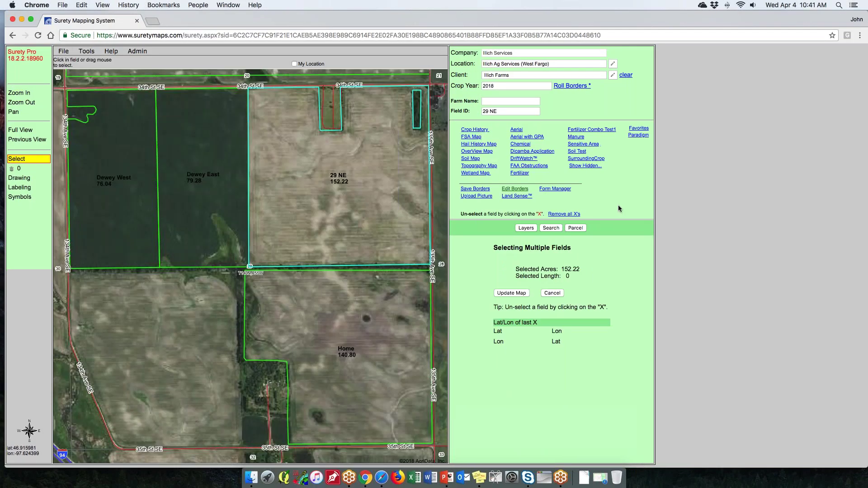
{"action": "left_click", "coordinate": [477, 151]}
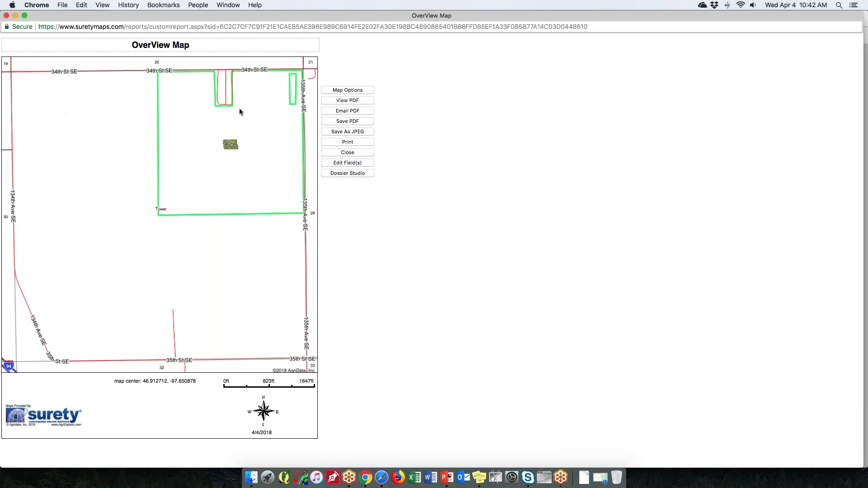
{"action": "left_click", "coordinate": [6, 15]}
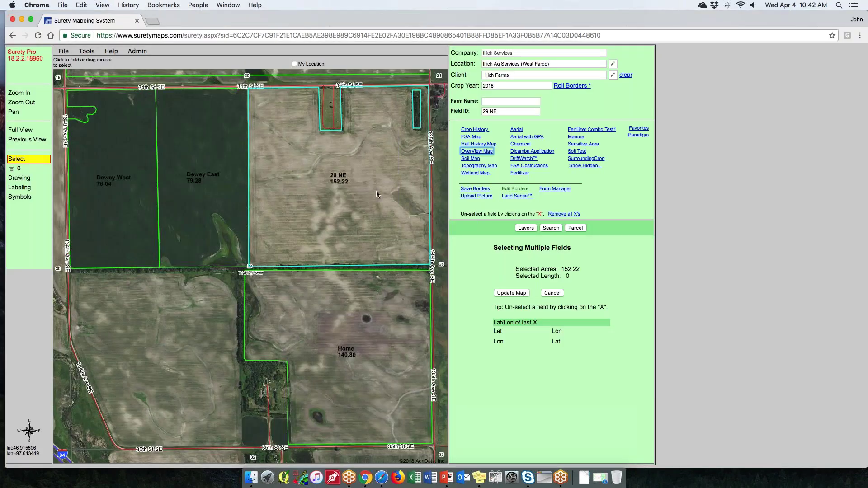
View the Soil Map report for field 29 NE, including the list of available soils versions.
{"action": "left_click", "coordinate": [470, 159]}
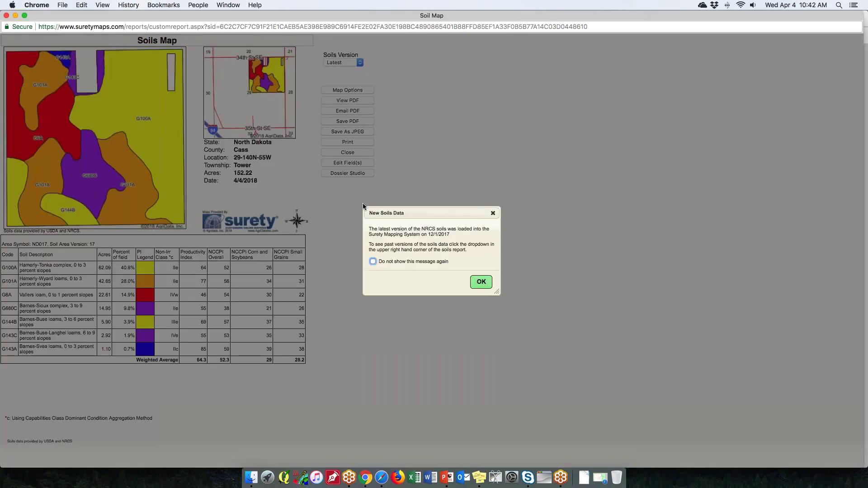
{"action": "left_click", "coordinate": [480, 282]}
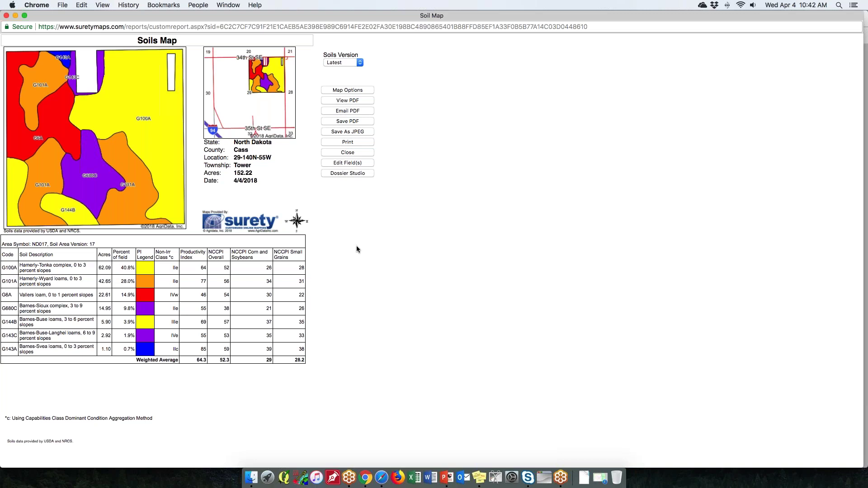
{"action": "left_click", "coordinate": [362, 63]}
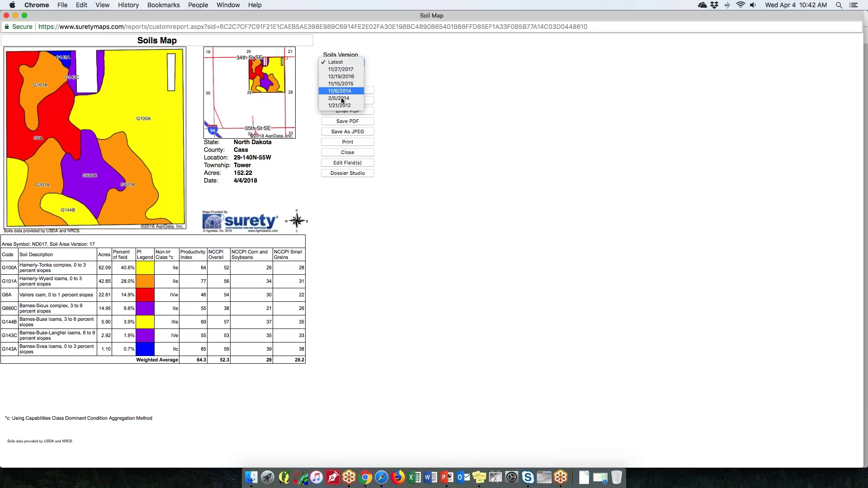
{"action": "left_click", "coordinate": [416, 92]}
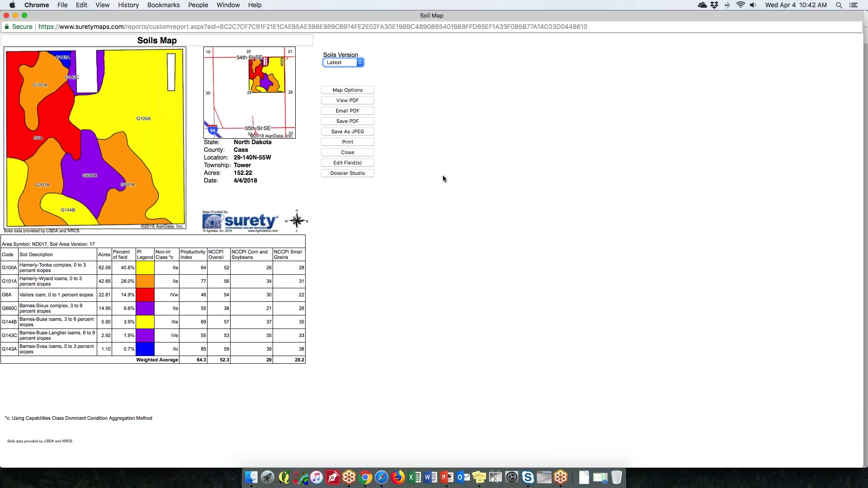
{"action": "left_click", "coordinate": [7, 16]}
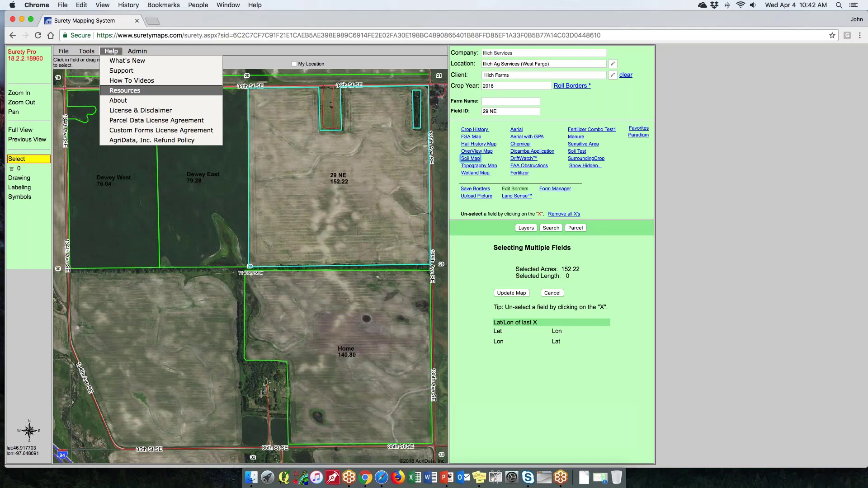
View the Topography Map and Wetland Map reports for field 29 NE, closing each one.
{"action": "left_click", "coordinate": [480, 166]}
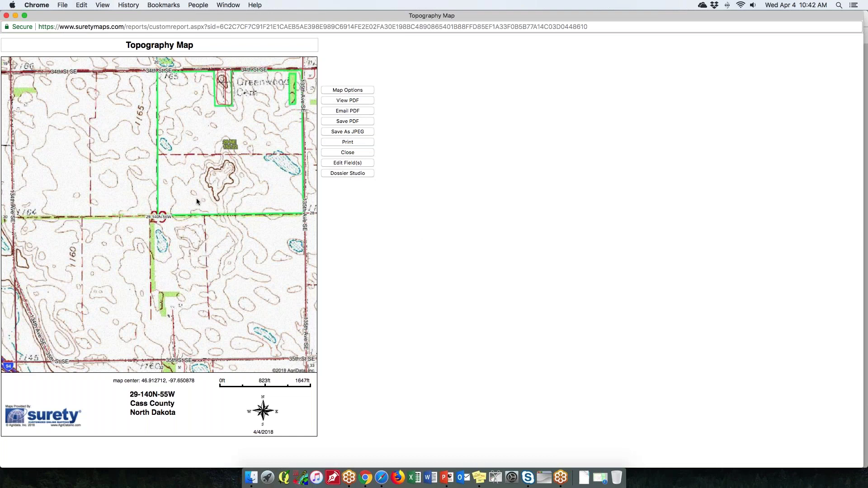
{"action": "left_click", "coordinate": [5, 15]}
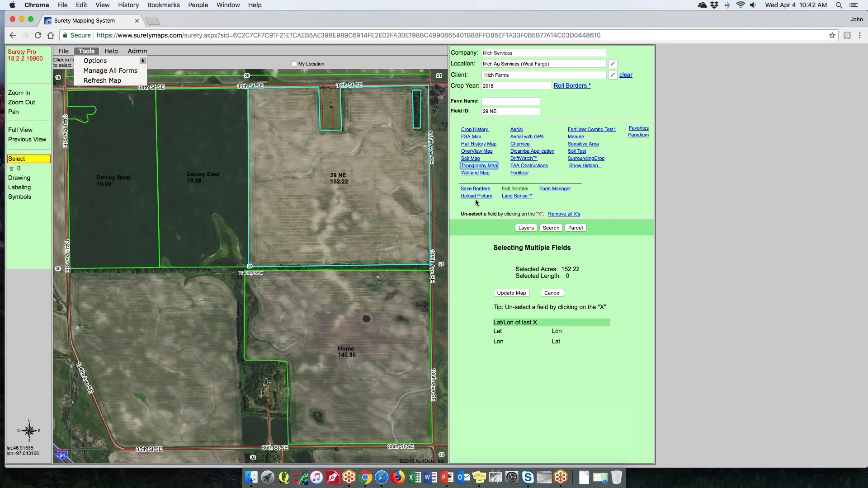
{"action": "left_click", "coordinate": [476, 173]}
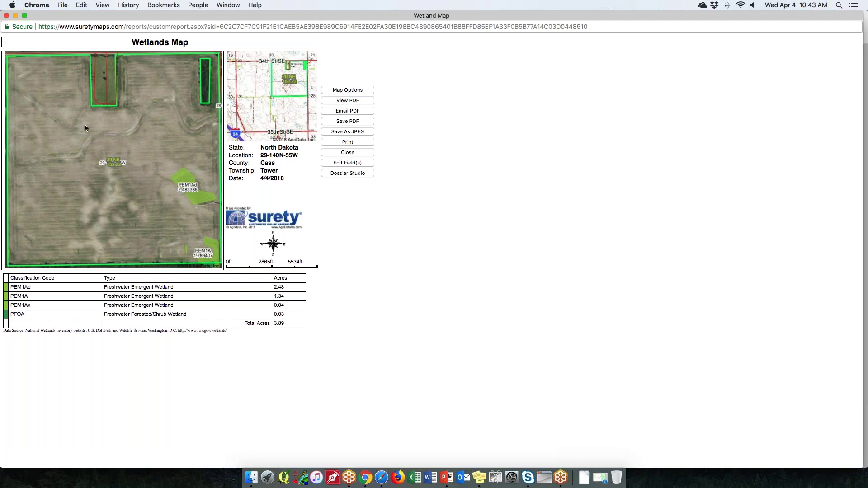
{"action": "left_click", "coordinate": [6, 16]}
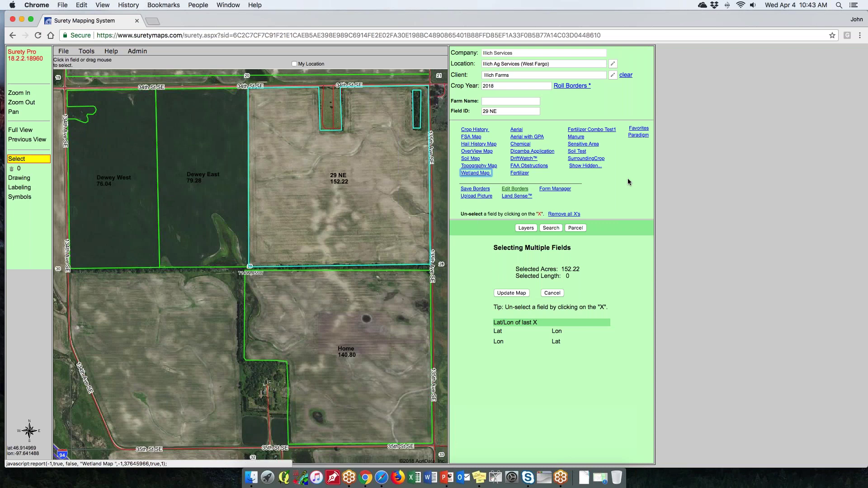
View the Fertilizer application form for field 29 NE and close it.
{"action": "key", "text": "Tab"}
{"action": "key", "text": "Return"}
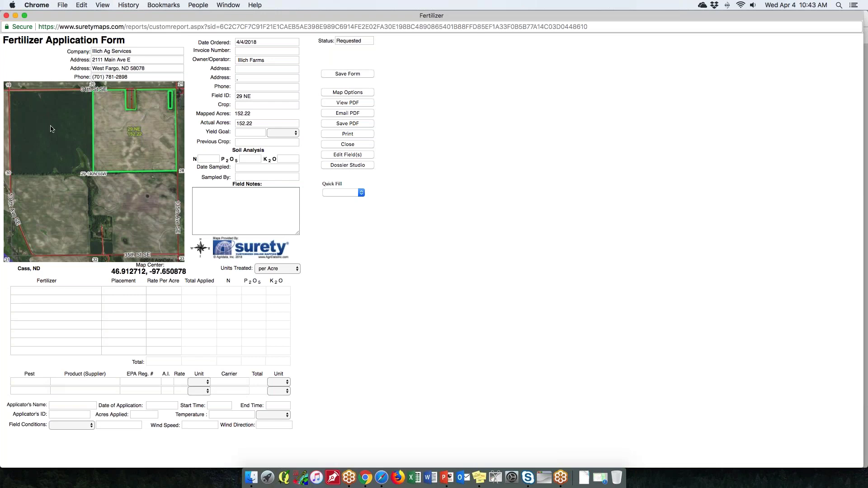
{"action": "left_click", "coordinate": [6, 16]}
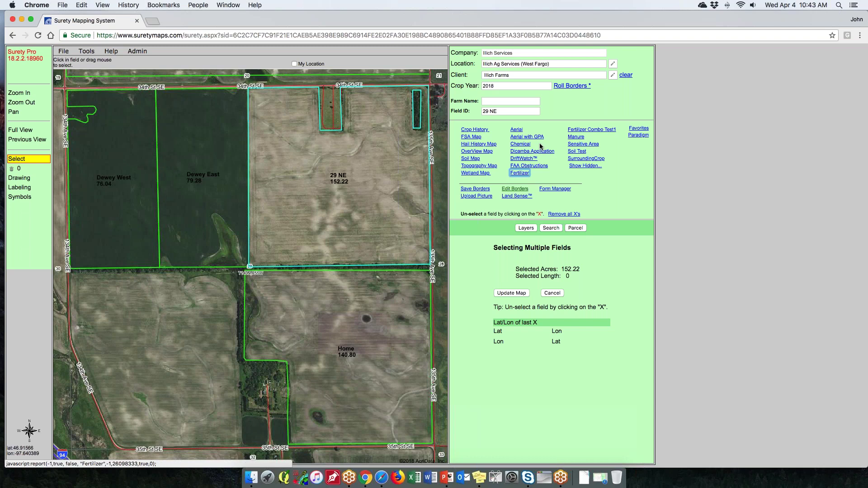
Open the Chemical application form for field 29 NE and check the products offered in its first product row.
{"action": "left_click", "coordinate": [524, 146]}
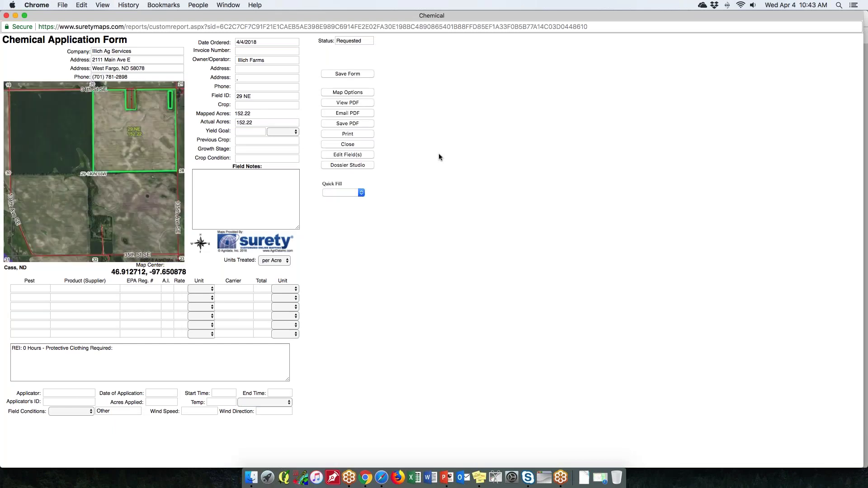
{"action": "left_click", "coordinate": [87, 290]}
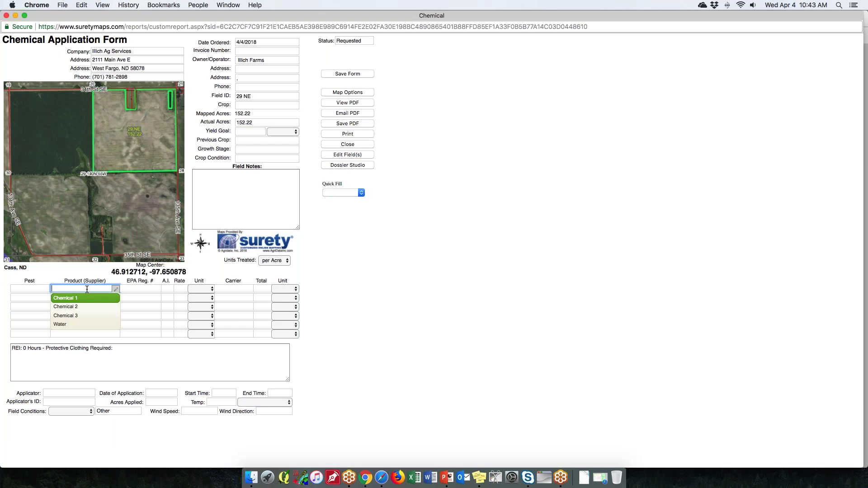
{"action": "left_click", "coordinate": [342, 261]}
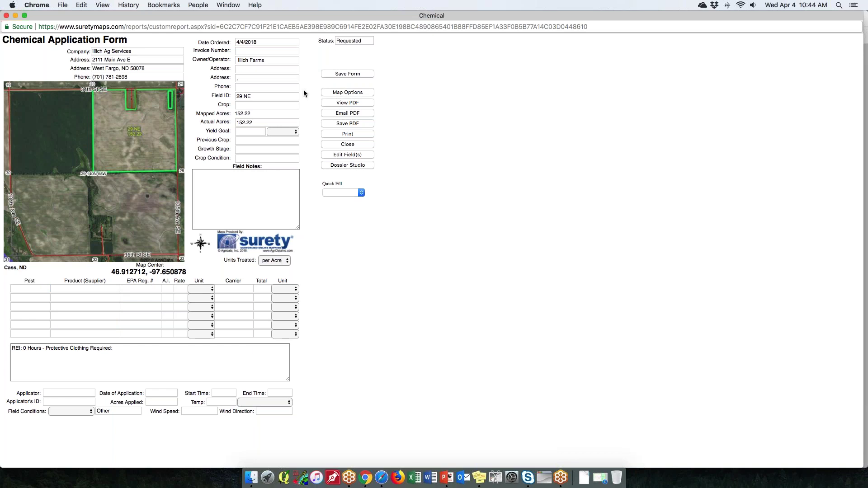
Check the Date Ordered calendar and the Owner/Operator choices on the Chemical application form.
{"action": "left_click", "coordinate": [282, 44]}
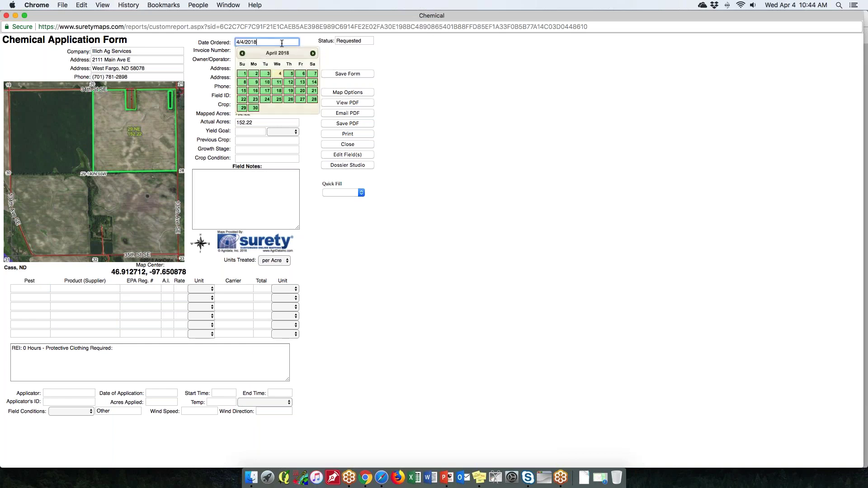
{"action": "left_click", "coordinate": [409, 66]}
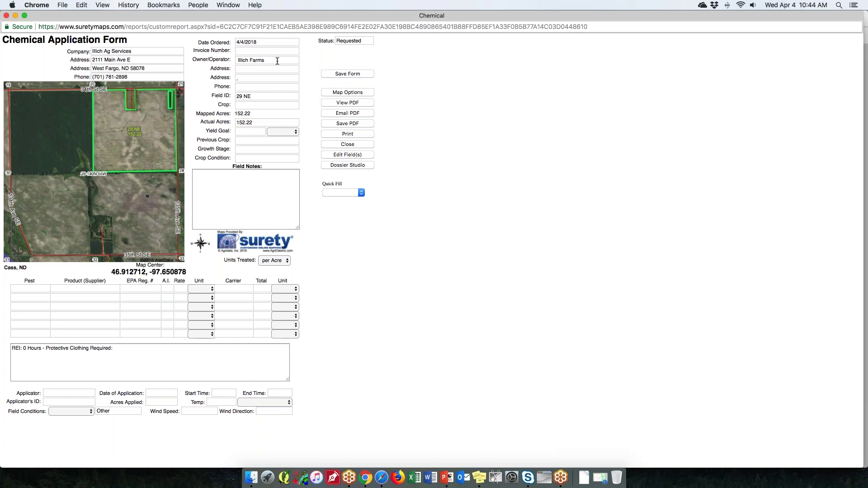
{"action": "left_click", "coordinate": [278, 60]}
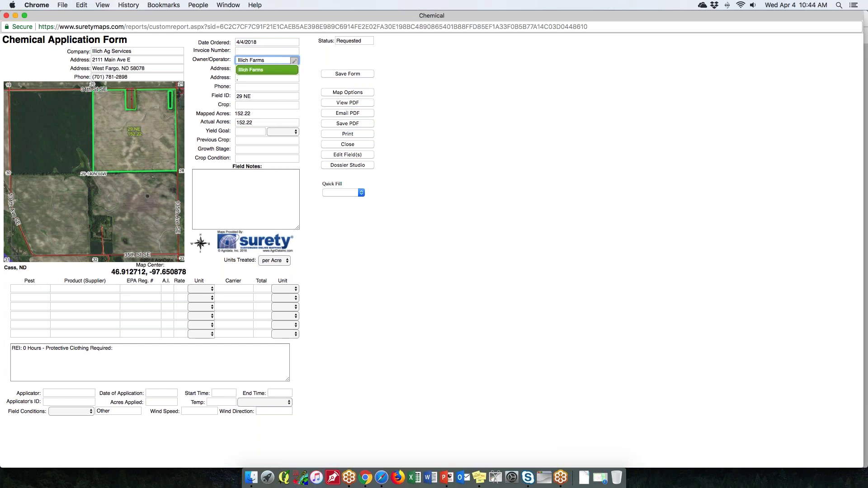
Open the crop list editor from the Crop field, check the new-crop entry form, and make Corn the default crop.
{"action": "left_click", "coordinate": [311, 63]}
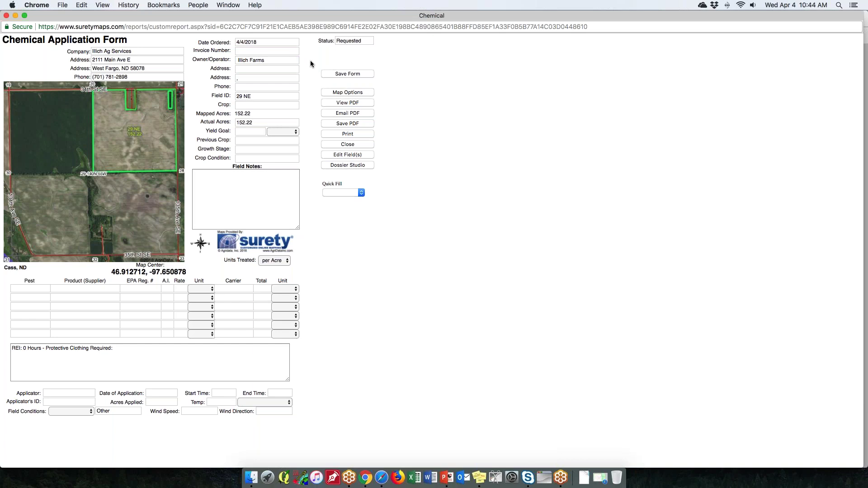
{"action": "left_click", "coordinate": [264, 105]}
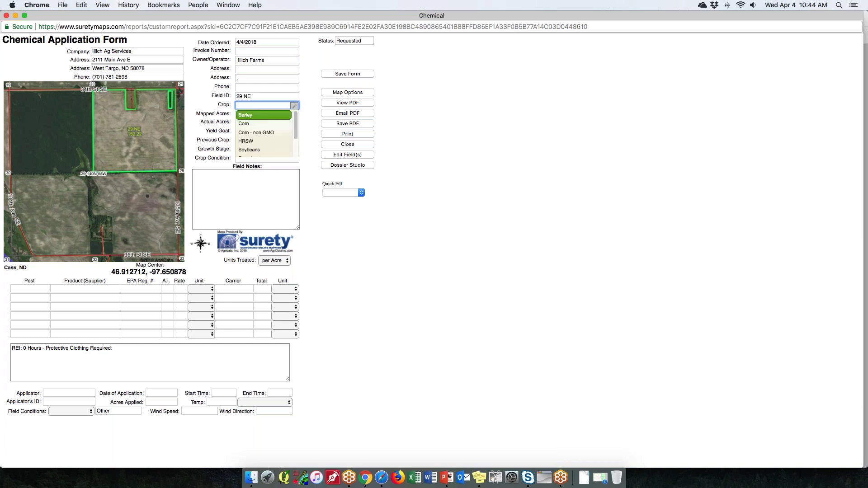
{"action": "left_click", "coordinate": [296, 107]}
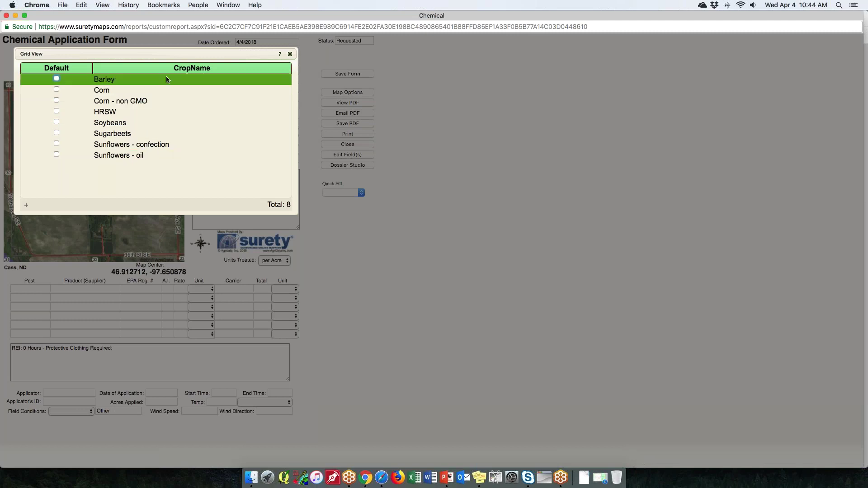
{"action": "left_click", "coordinate": [27, 206]}
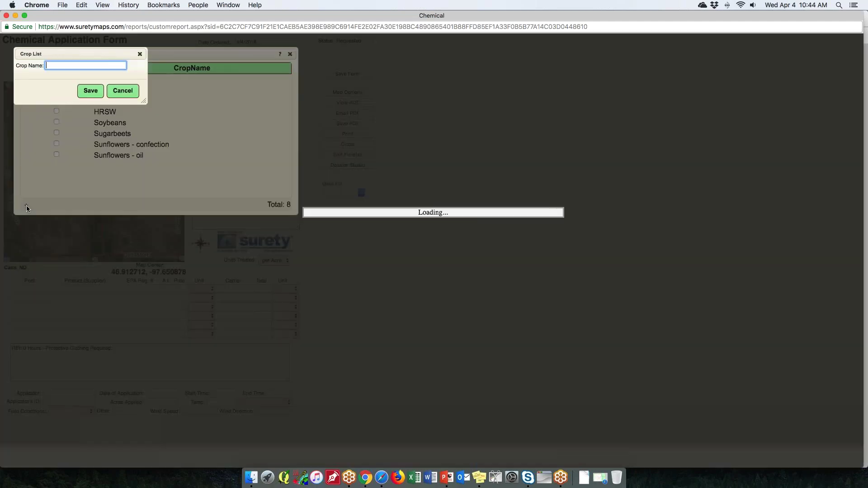
{"action": "left_click", "coordinate": [121, 92]}
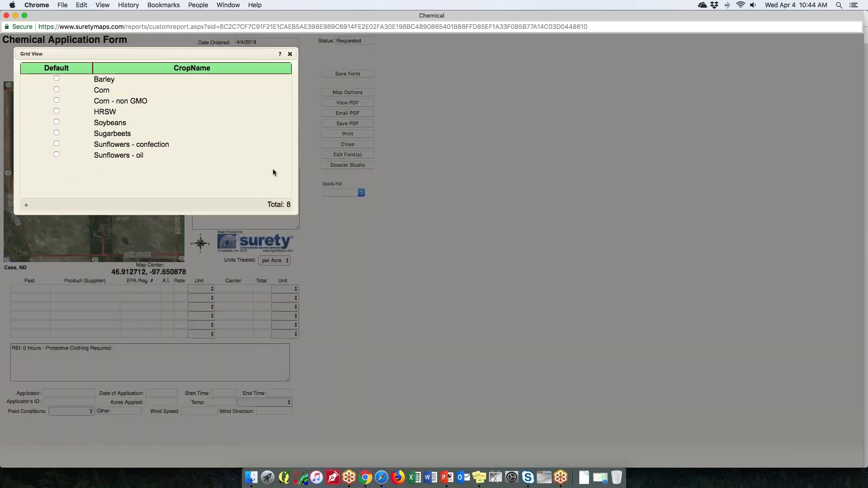
{"action": "left_click", "coordinate": [57, 89]}
{"action": "left_click", "coordinate": [290, 54]}
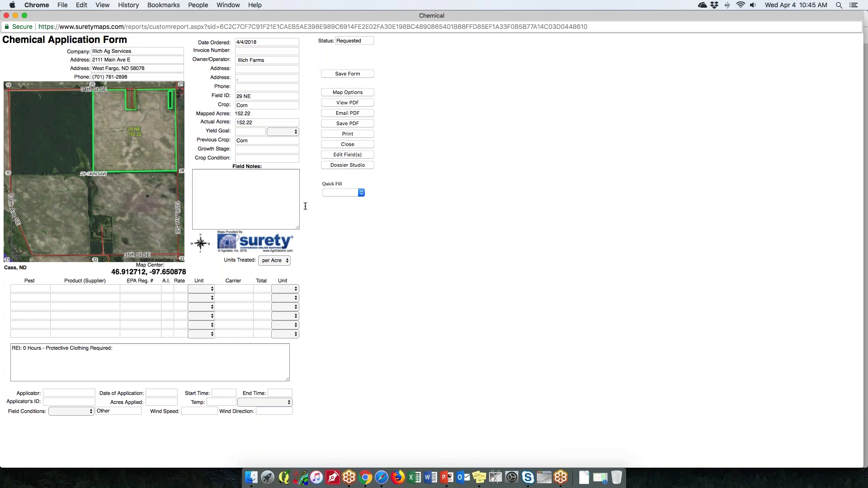
Use Quick Fill on the Chemical form to show its covered fields, and apply the Soy-RRU preset.
{"action": "left_click", "coordinate": [362, 194]}
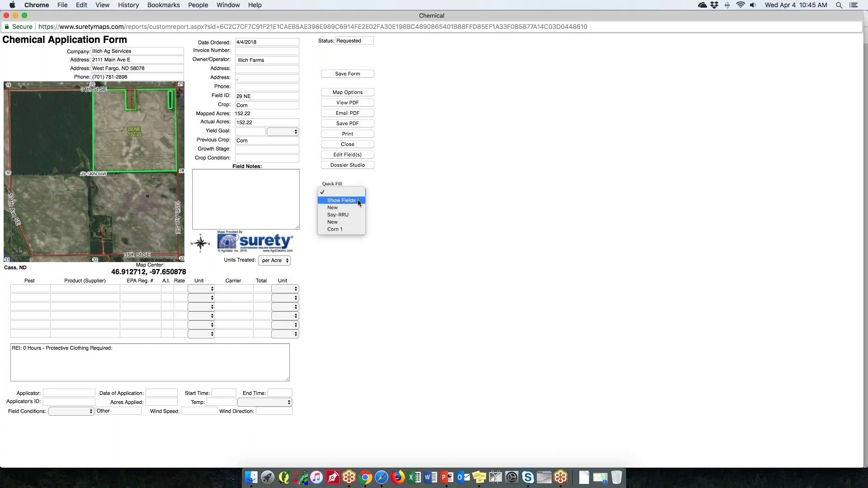
{"action": "left_click", "coordinate": [358, 200]}
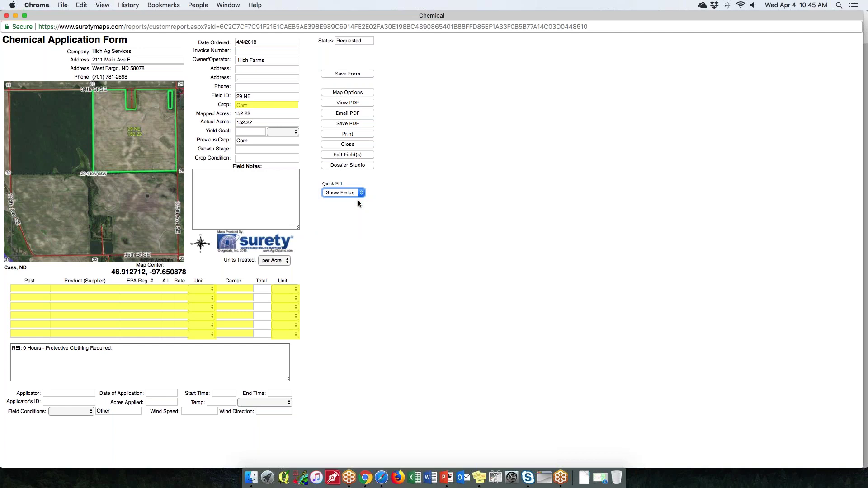
{"action": "left_click", "coordinate": [359, 193]}
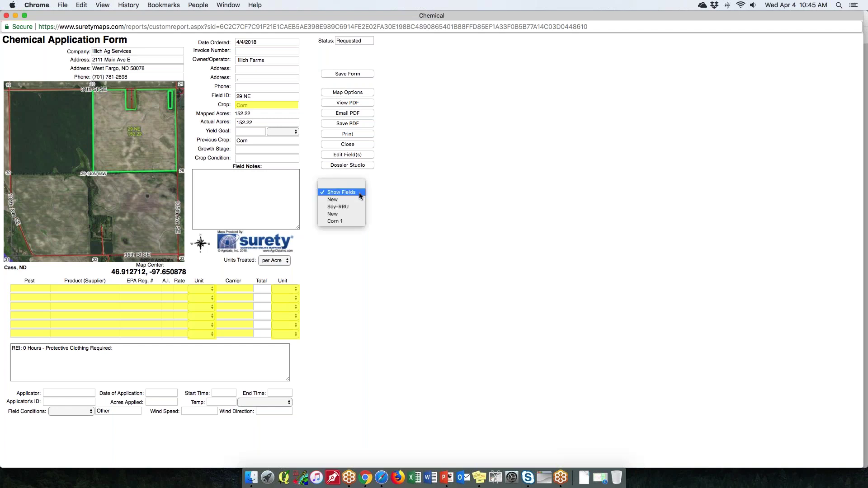
{"action": "left_click", "coordinate": [358, 207]}
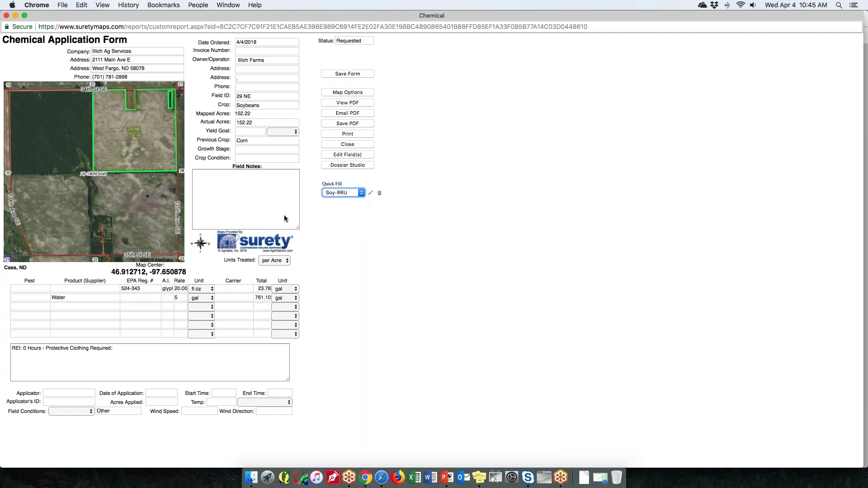
Set the first product row of the Chemical form to Chemical 1 and reset the Quick Fill choice to blank.
{"action": "left_click", "coordinate": [86, 289]}
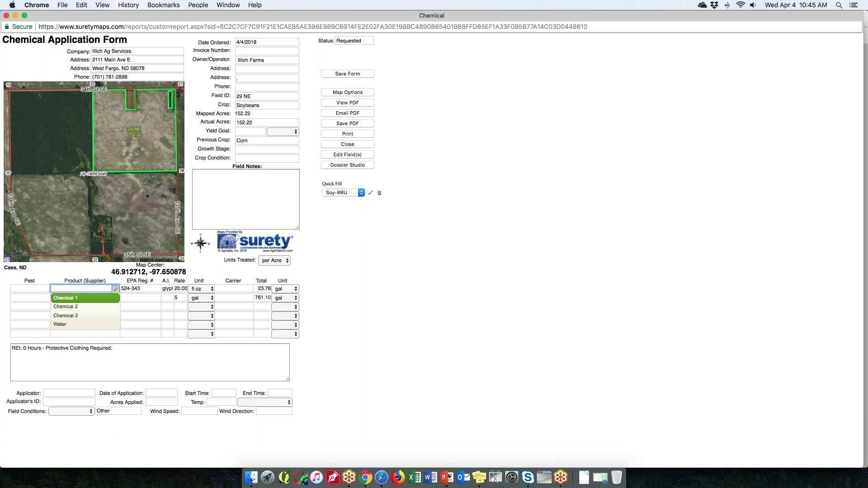
{"action": "left_click", "coordinate": [78, 299]}
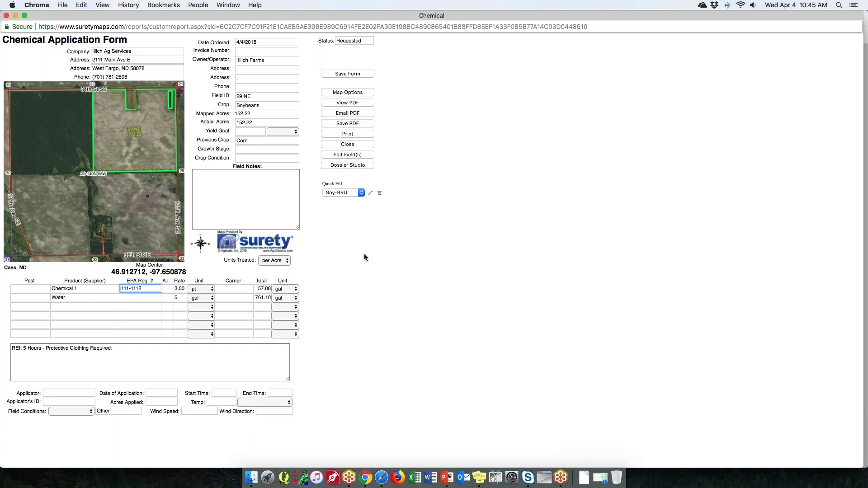
{"action": "left_click", "coordinate": [361, 193]}
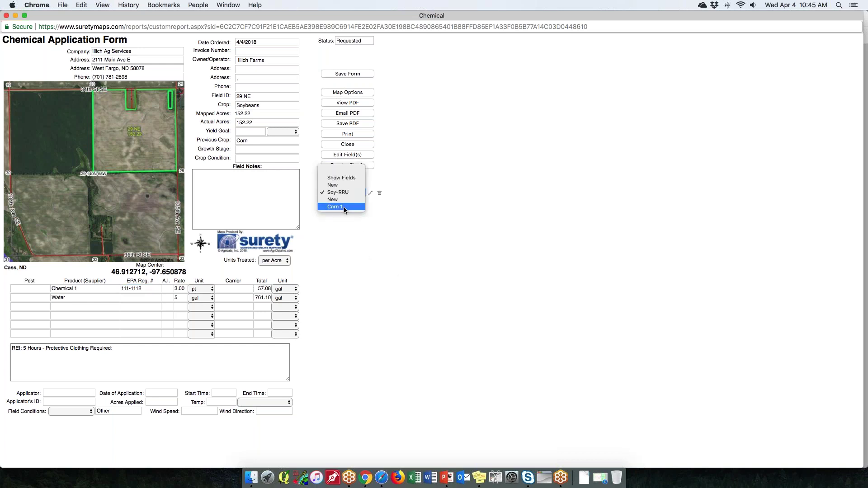
{"action": "left_click", "coordinate": [364, 210]}
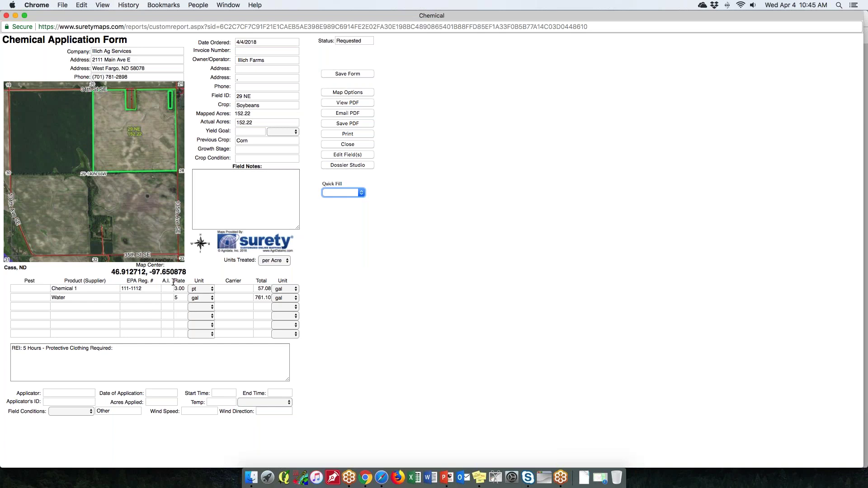
Check the Status choices on the Chemical Application form and close the form without saving it.
{"action": "left_click", "coordinate": [363, 41]}
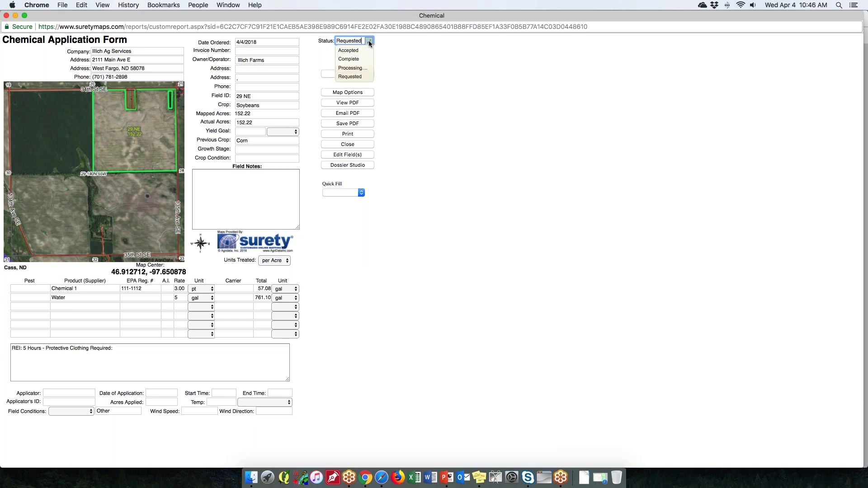
{"action": "left_click", "coordinate": [410, 83]}
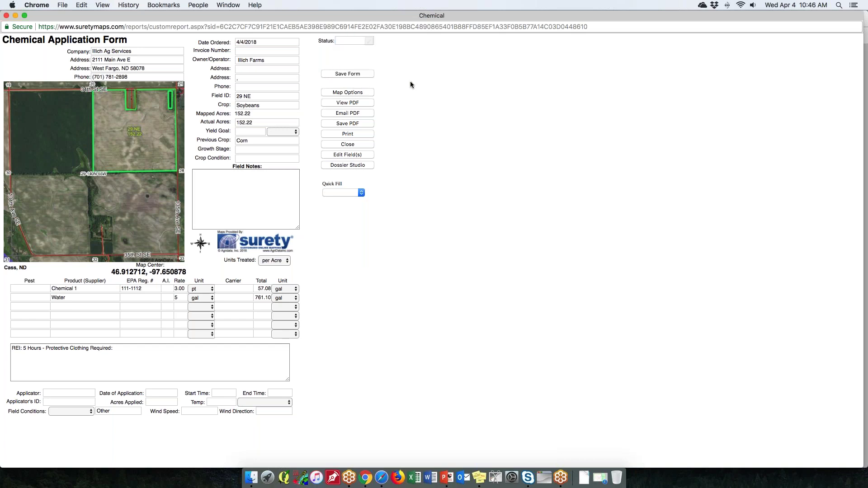
{"action": "left_click", "coordinate": [364, 41]}
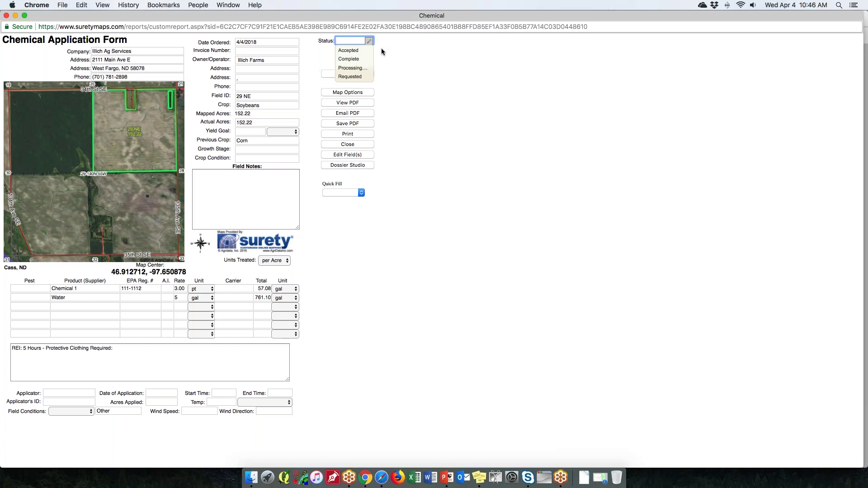
{"action": "left_click", "coordinate": [419, 77]}
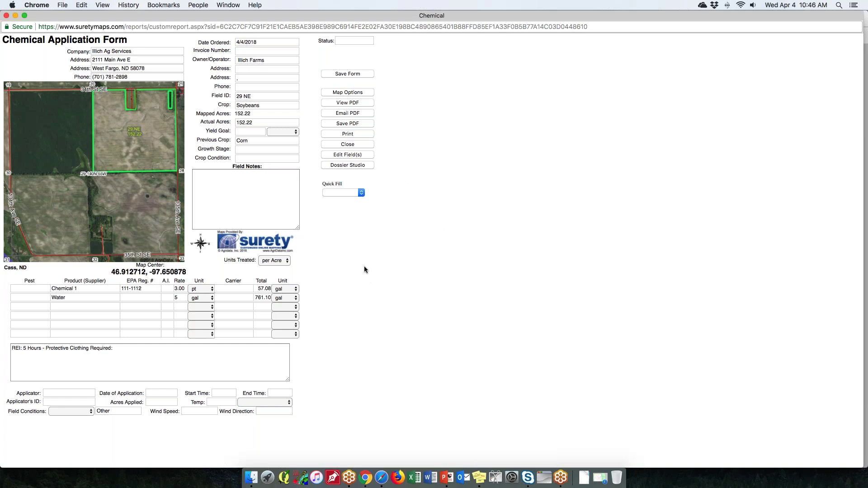
{"action": "left_click", "coordinate": [7, 15]}
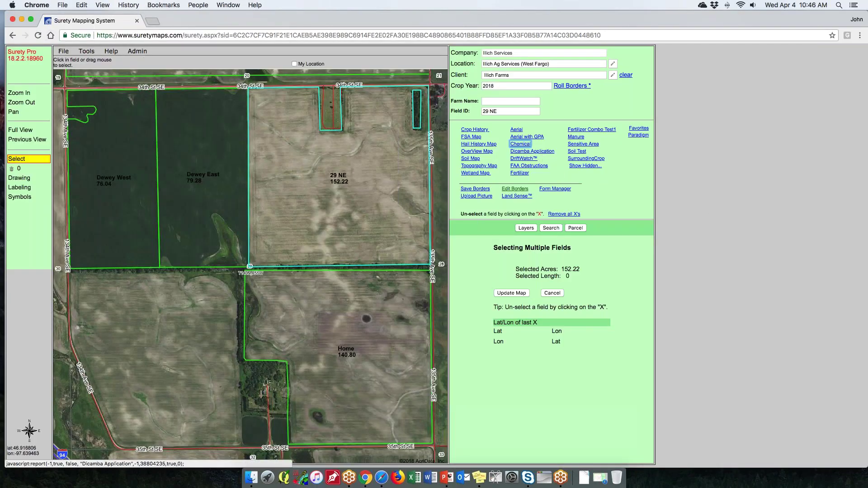
Open the Dicamba Application form for field 29 NE, cancel its PDF export, and save and close the form.
{"action": "left_click", "coordinate": [529, 152]}
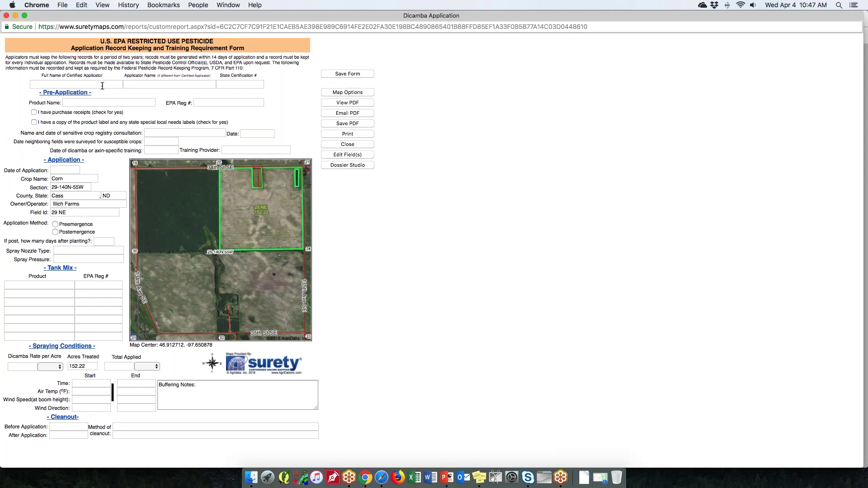
{"action": "left_click", "coordinate": [351, 125]}
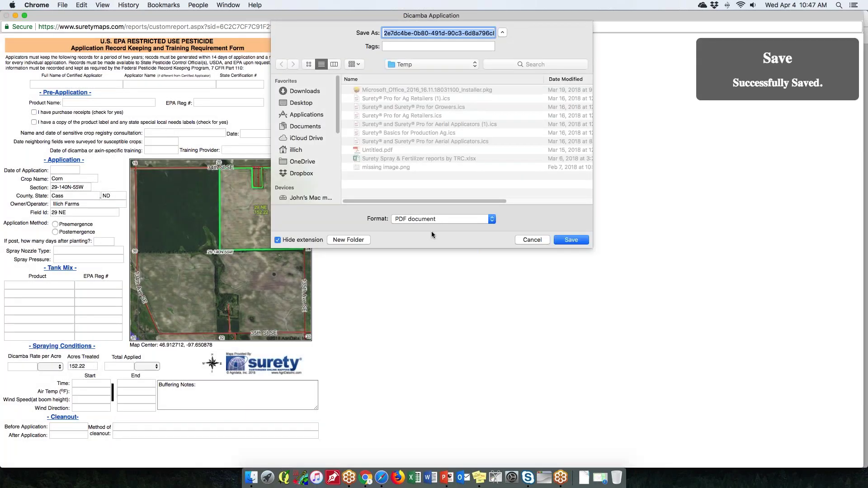
{"action": "left_click", "coordinate": [533, 239]}
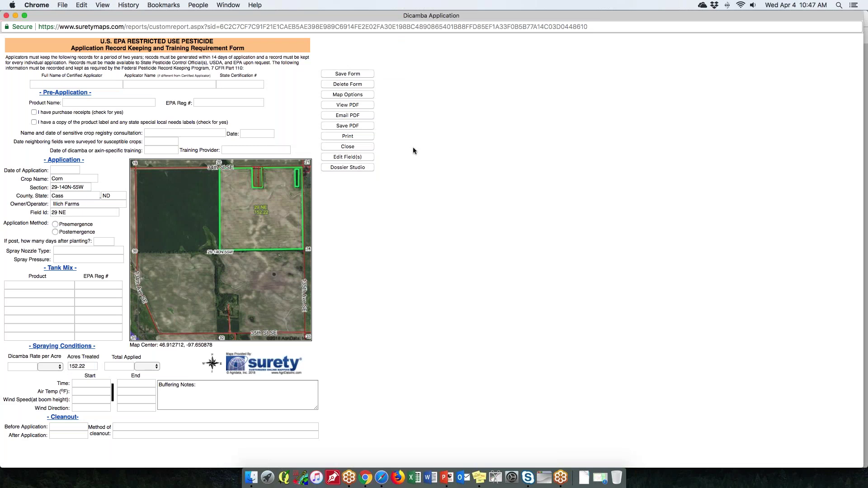
{"action": "left_click", "coordinate": [352, 74]}
{"action": "left_click", "coordinate": [348, 147]}
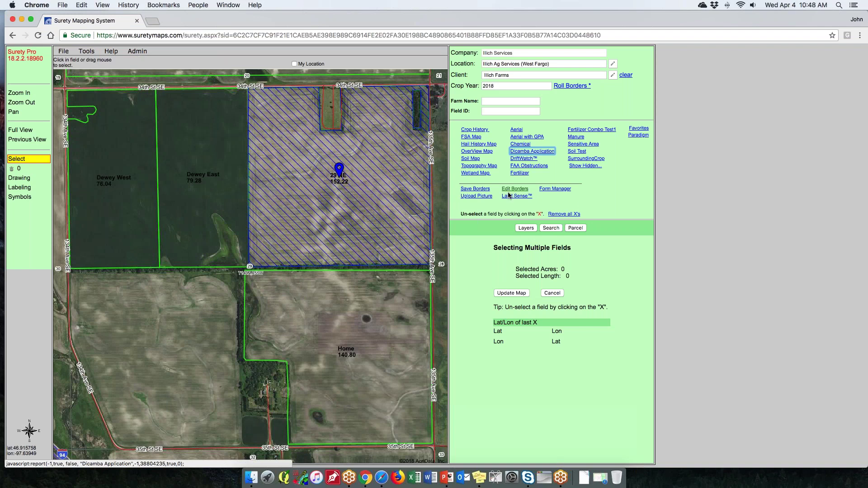
Examine the Dicamba Application layer's properties, including the Color By and Add Label attribute choices, and cancel without changes.
{"action": "left_click", "coordinate": [525, 228]}
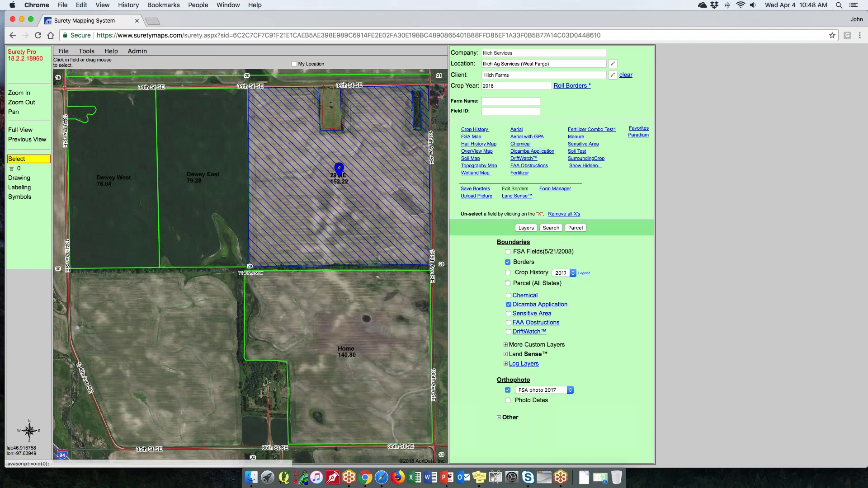
{"action": "left_click", "coordinate": [544, 309]}
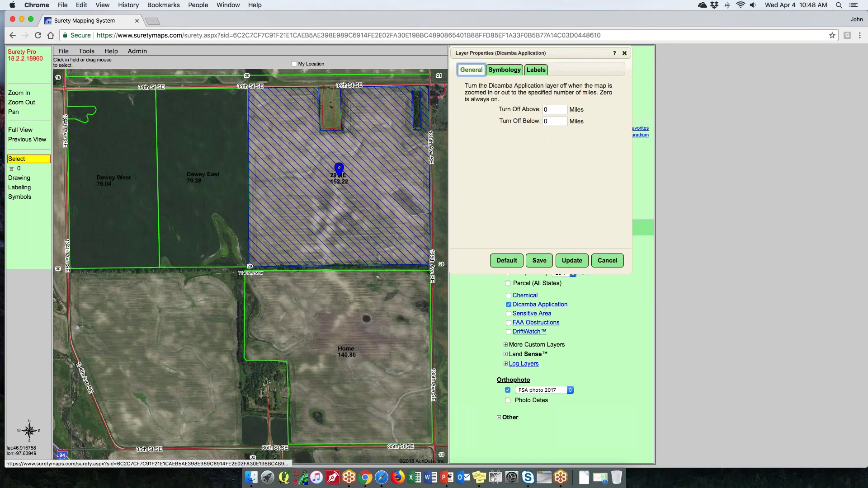
{"action": "left_click", "coordinate": [505, 70]}
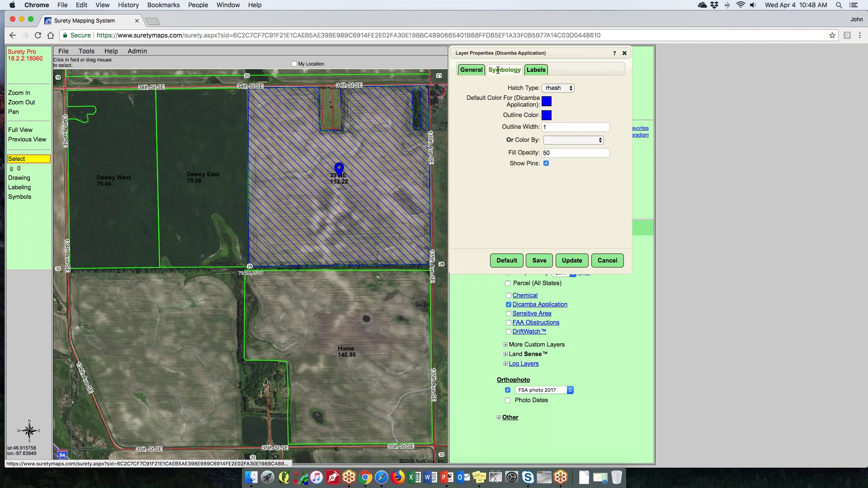
{"action": "left_click", "coordinate": [601, 141]}
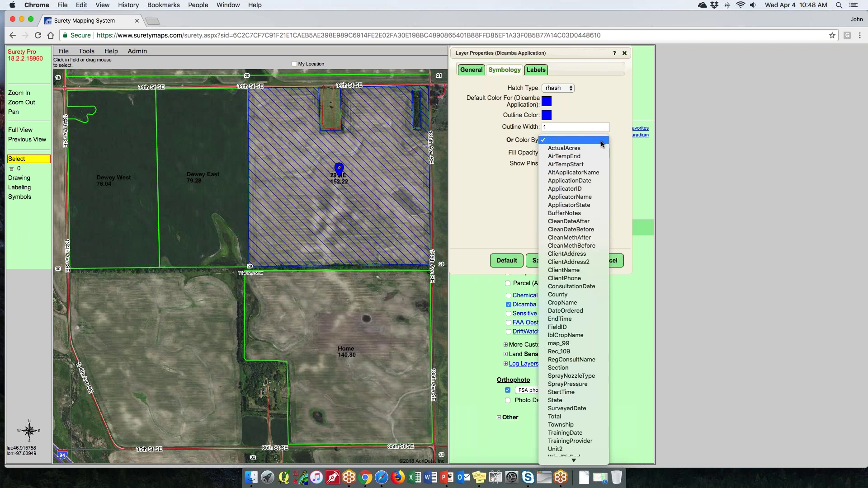
{"action": "left_click", "coordinate": [616, 157]}
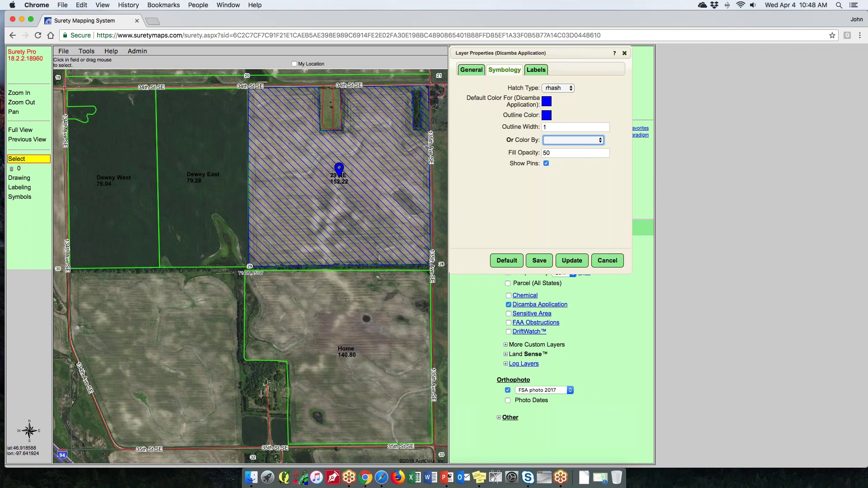
{"action": "left_click", "coordinate": [536, 69]}
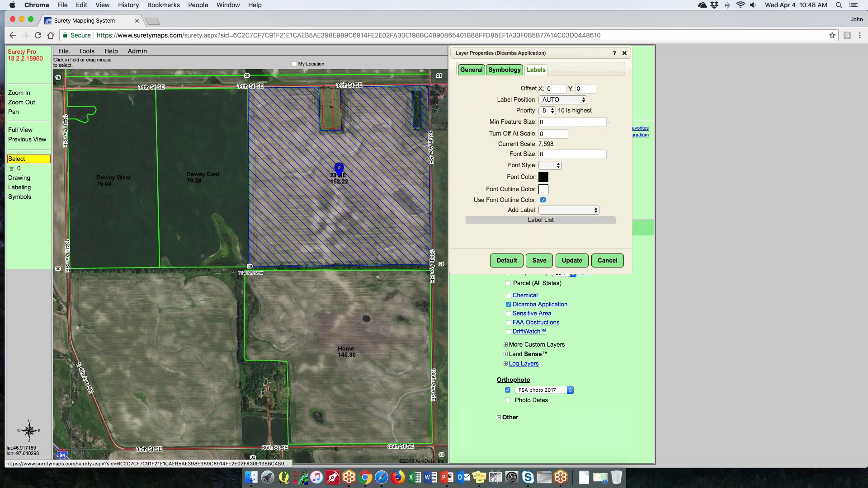
{"action": "left_click", "coordinate": [595, 210]}
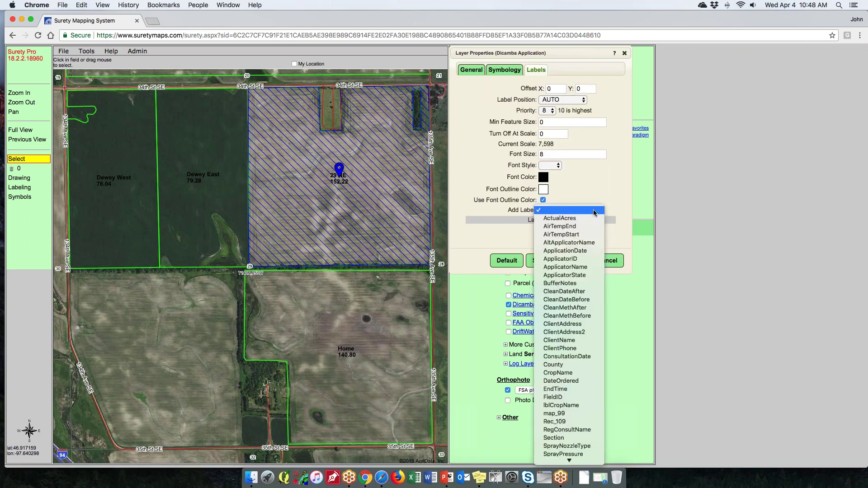
{"action": "left_click", "coordinate": [607, 205]}
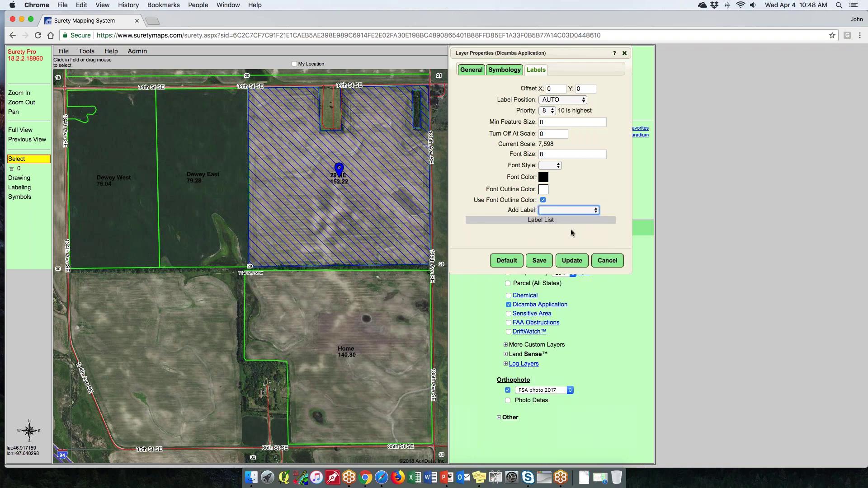
{"action": "left_click", "coordinate": [607, 261]}
Turn off the Dicamba Application layer and select field 29 NE by its Field ID.
{"action": "left_click", "coordinate": [508, 306]}
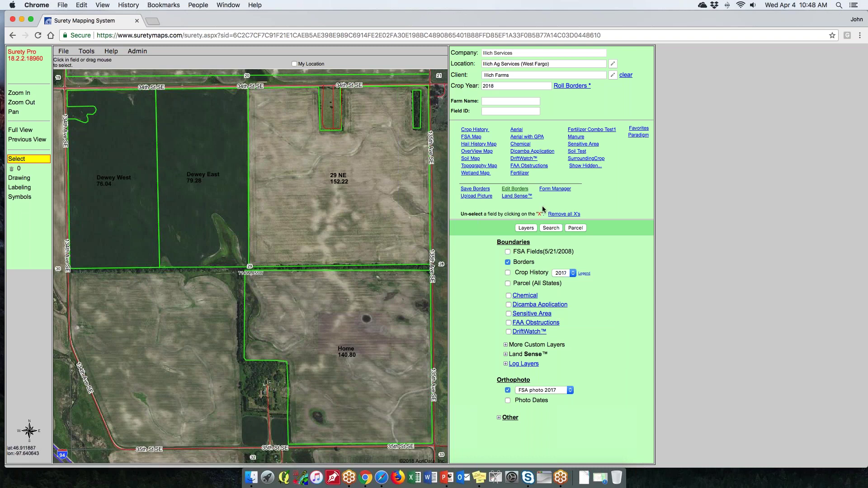
{"action": "left_click", "coordinate": [491, 112]}
{"action": "left_click", "coordinate": [492, 120]}
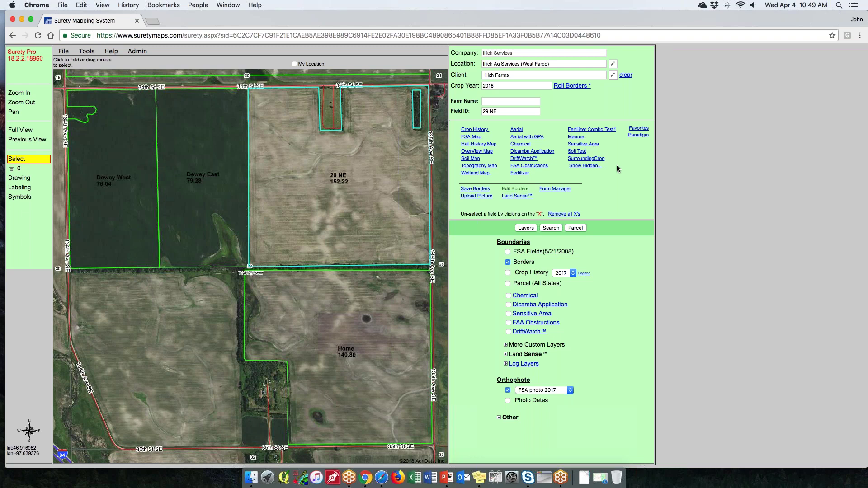
Open the admin Form Request form and look at its description and file attachment fields.
{"action": "left_click", "coordinate": [141, 51]}
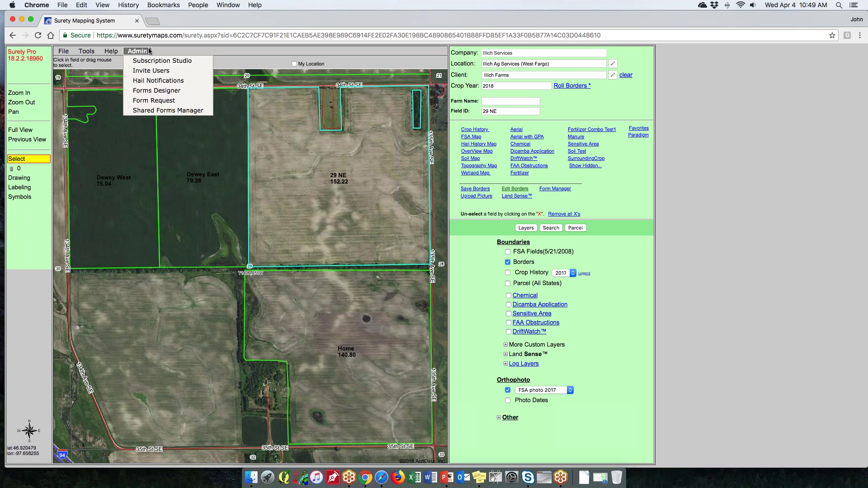
{"action": "left_click", "coordinate": [161, 102]}
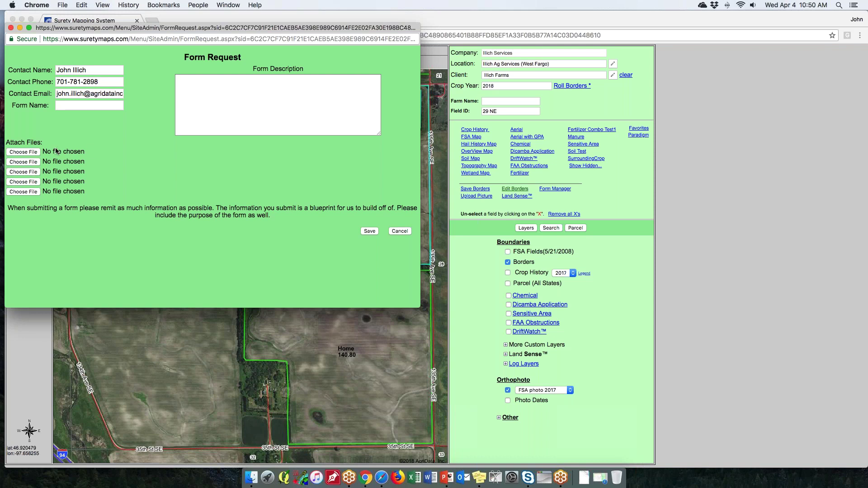
Cancel the form request, open the Form Manager and set it to manage forms by Location.
{"action": "left_click", "coordinate": [399, 231]}
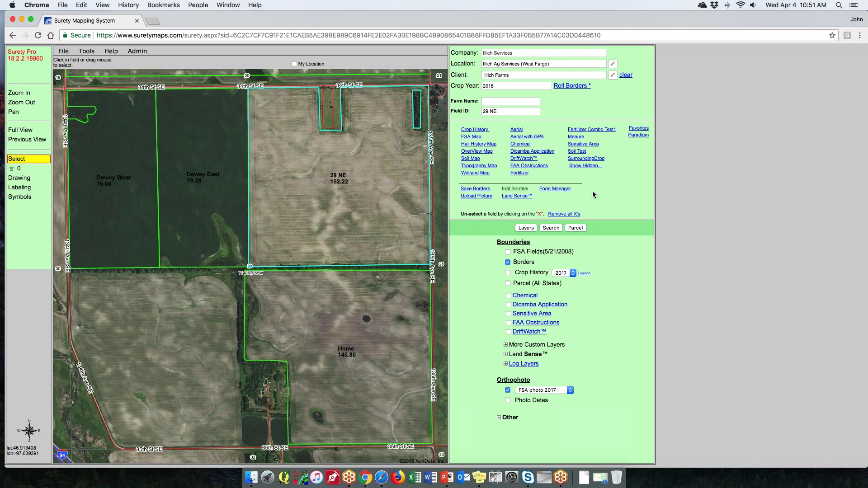
{"action": "left_click", "coordinate": [563, 190]}
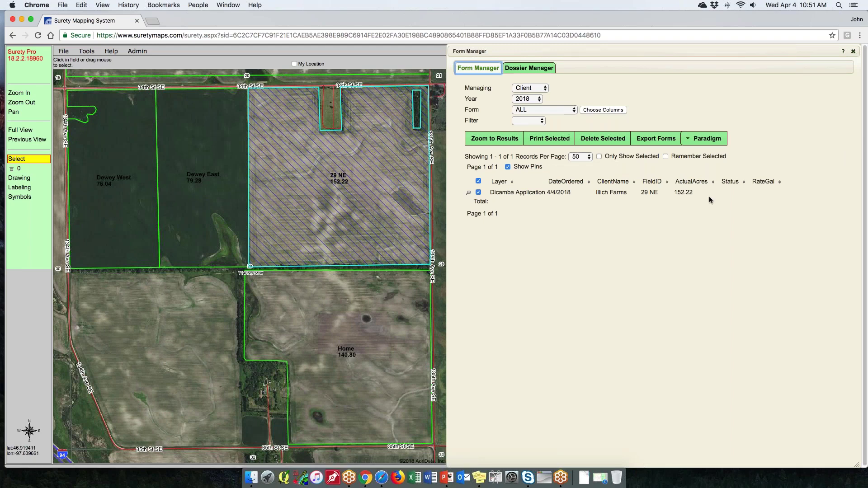
{"action": "left_click", "coordinate": [545, 90]}
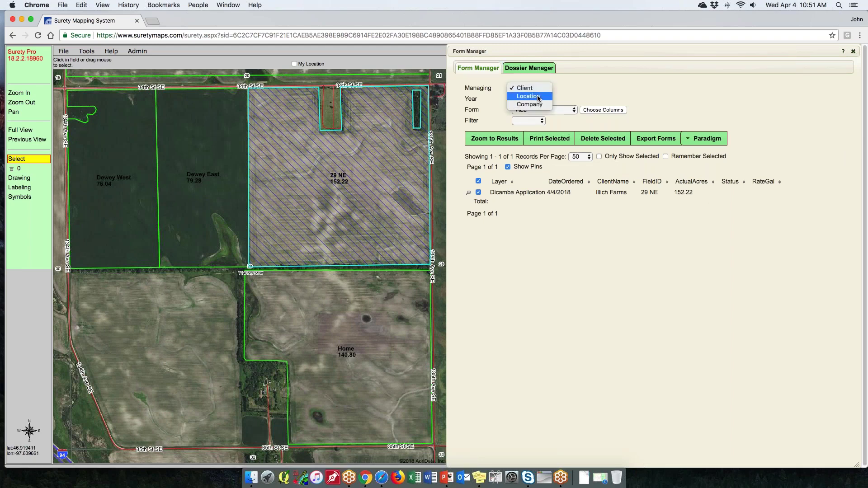
{"action": "left_click", "coordinate": [535, 96]}
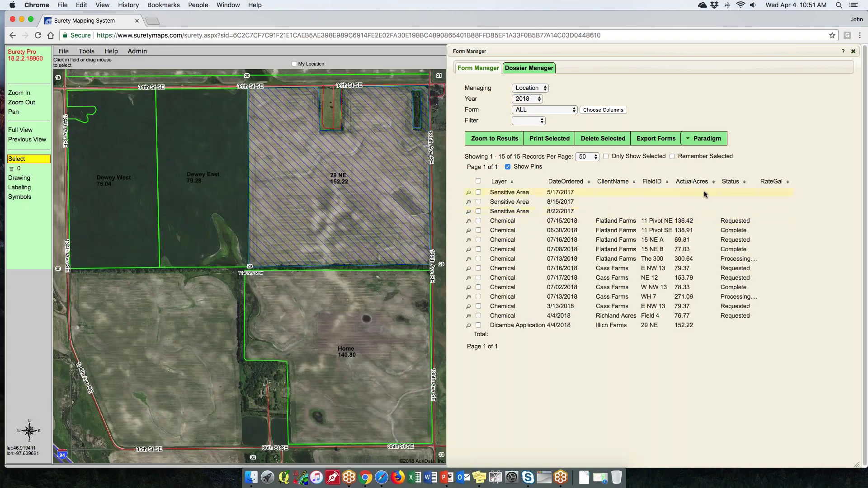
List only the Chemical forms for 2018, and reposition and widen the Form Manager window to fit the rows.
{"action": "left_click", "coordinate": [539, 99]}
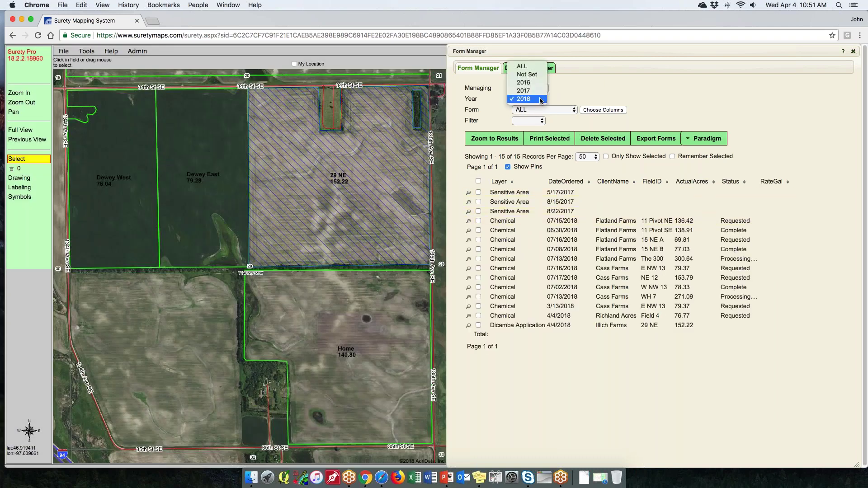
{"action": "left_click", "coordinate": [583, 100]}
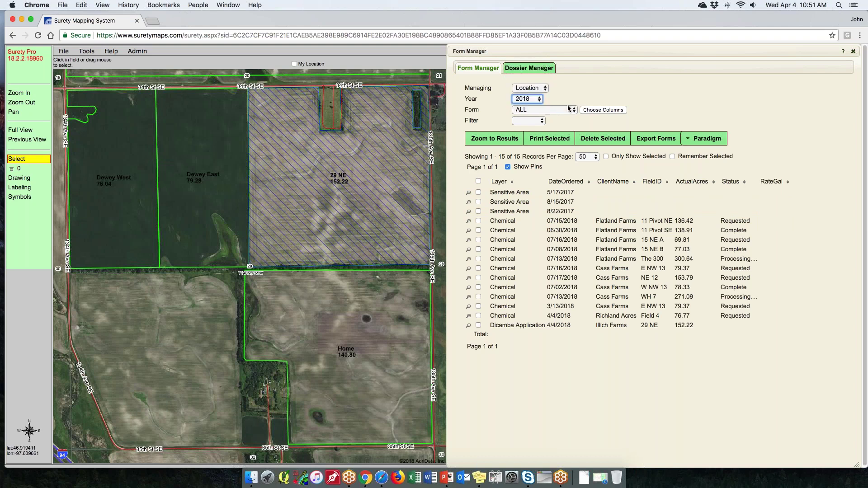
{"action": "left_click", "coordinate": [573, 111]}
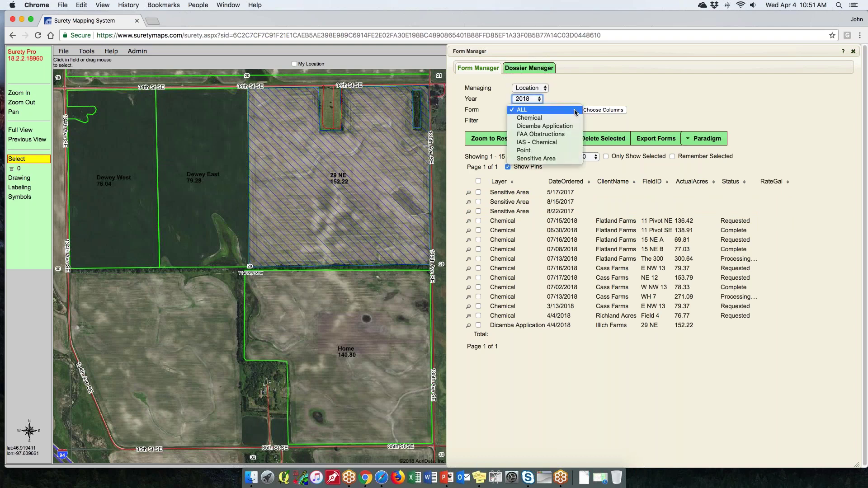
{"action": "left_click", "coordinate": [544, 119]}
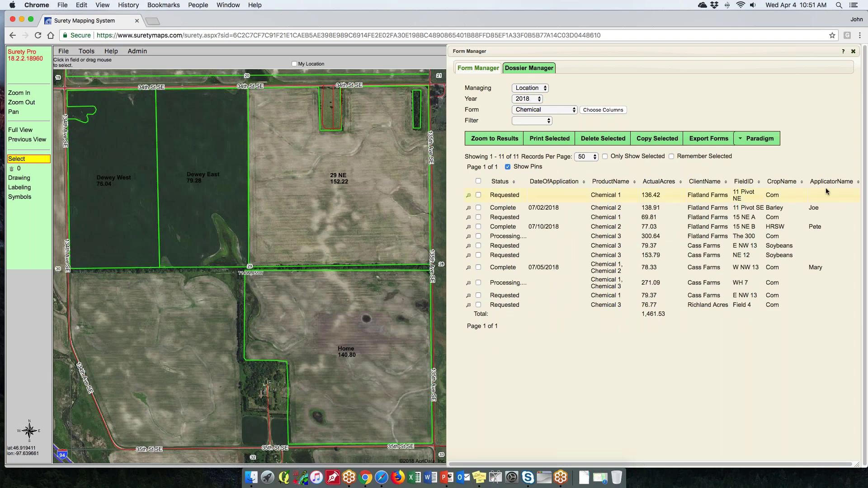
{"action": "left_click_drag", "start_coordinate": [699, 50], "coordinate": [617, 52]}
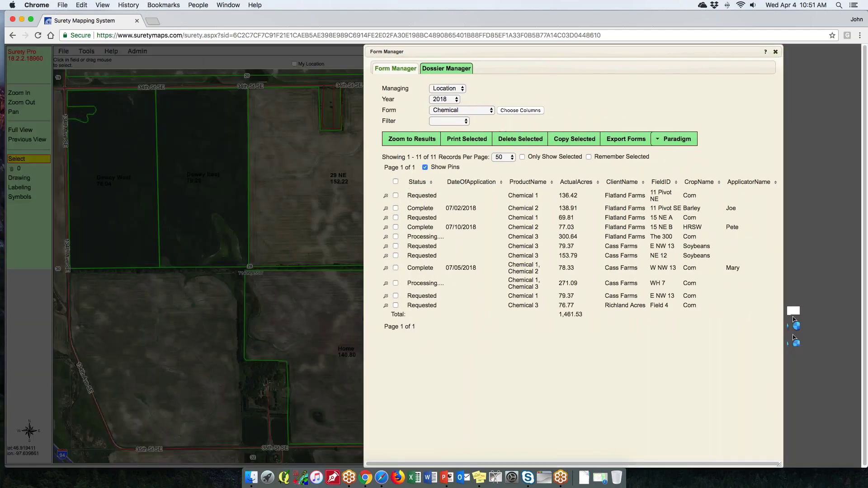
{"action": "left_click_drag", "start_coordinate": [779, 312], "coordinate": [844, 312]}
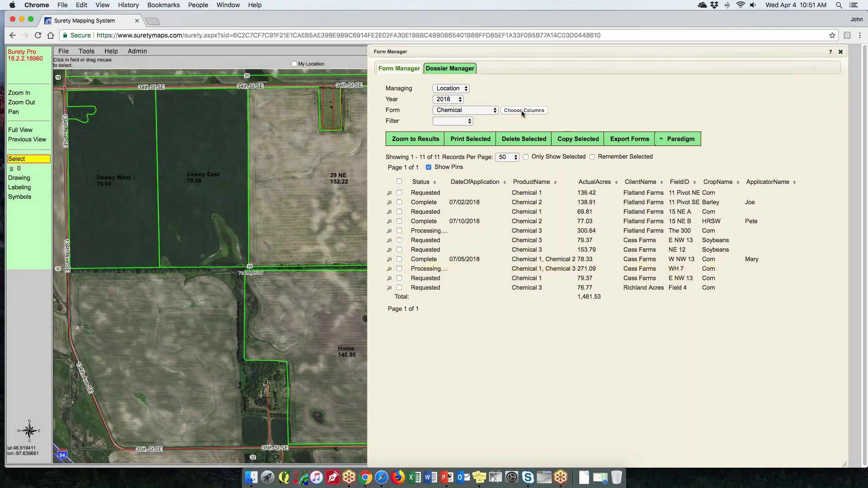
Move the FieldID column ahead of ActualAcres, save the column selection, and sort the Chemical forms by Status with Complete first.
{"action": "left_click", "coordinate": [522, 110]}
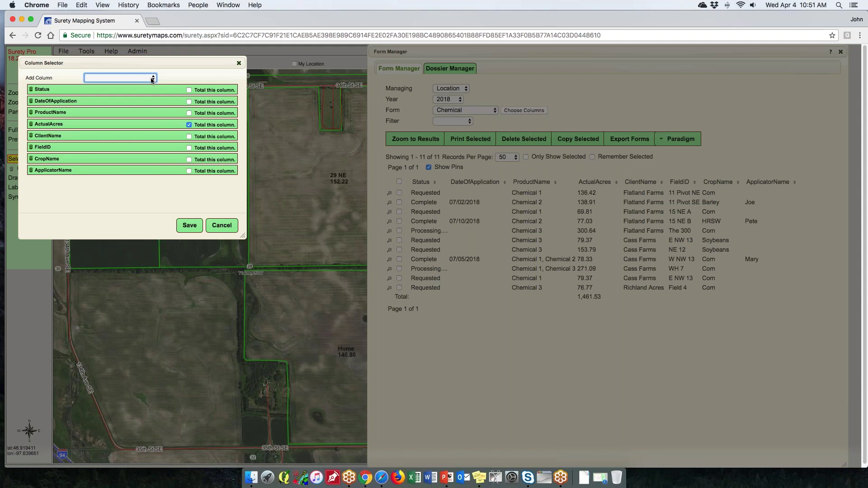
{"action": "left_click_drag", "start_coordinate": [59, 148], "coordinate": [59, 121]}
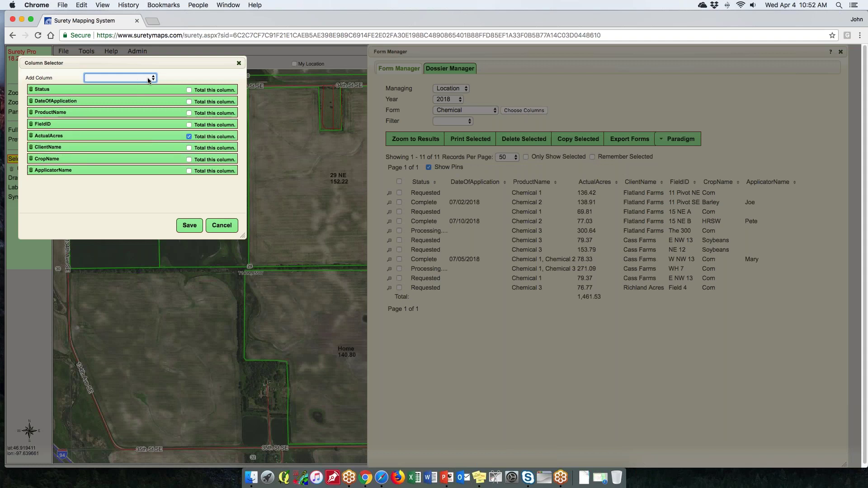
{"action": "left_click", "coordinate": [152, 78]}
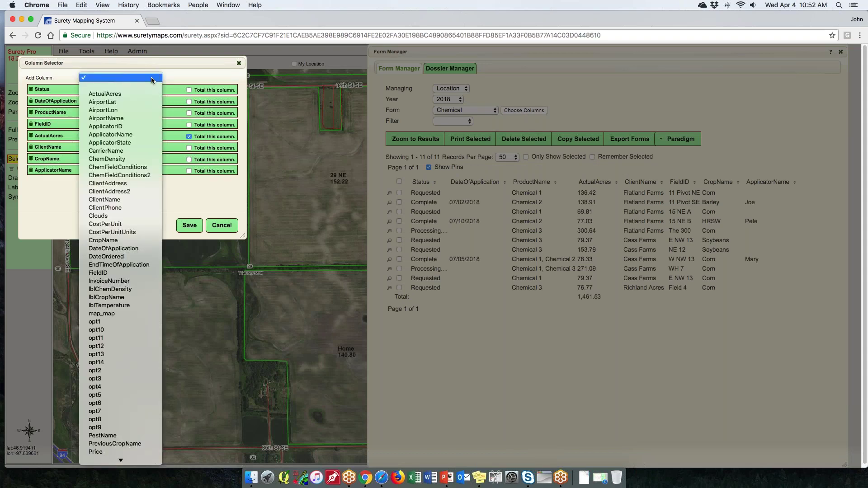
{"action": "left_click", "coordinate": [188, 72]}
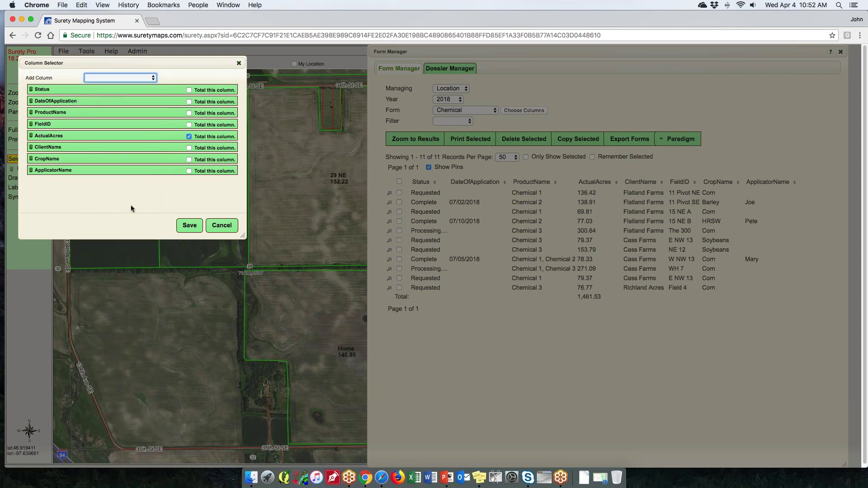
{"action": "left_click", "coordinate": [189, 225]}
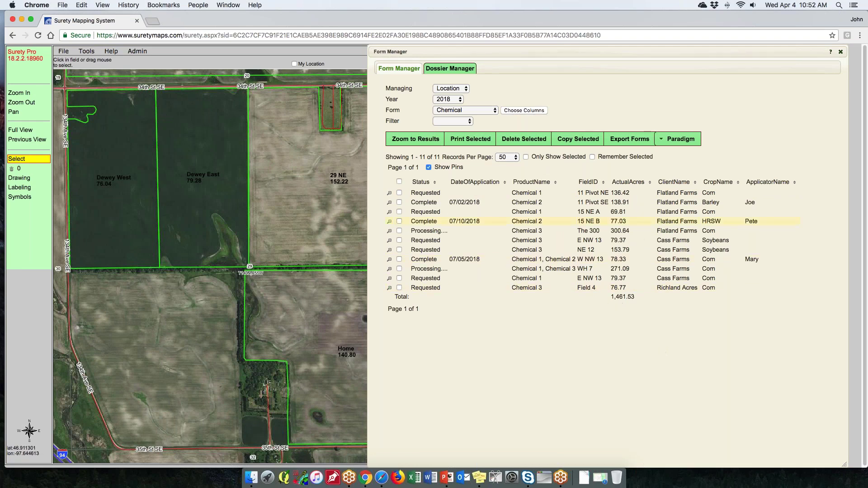
{"action": "left_click", "coordinate": [436, 183]}
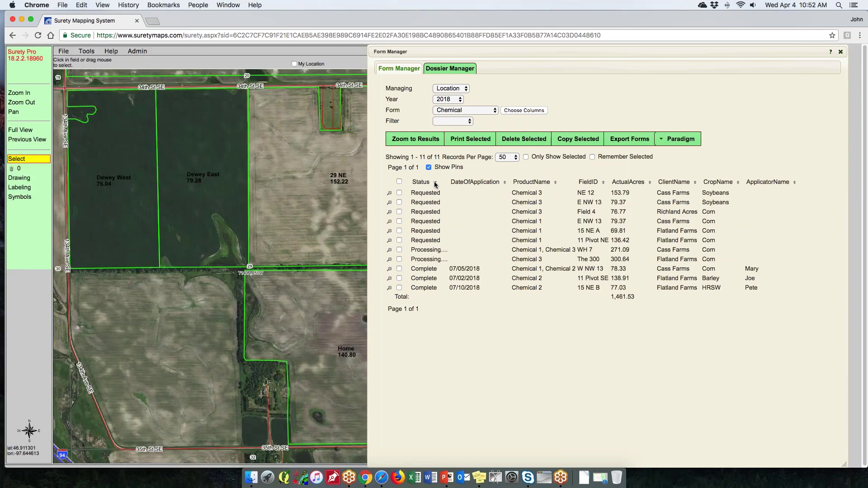
{"action": "left_click", "coordinate": [436, 183]}
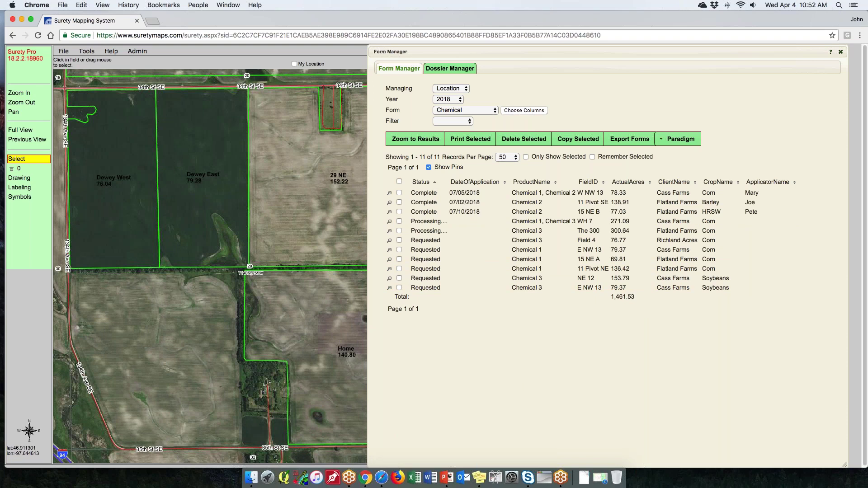
Look at the records-per-page choices, then view the Chemical form for field 11 Pivot SE and close it.
{"action": "left_click", "coordinate": [517, 158]}
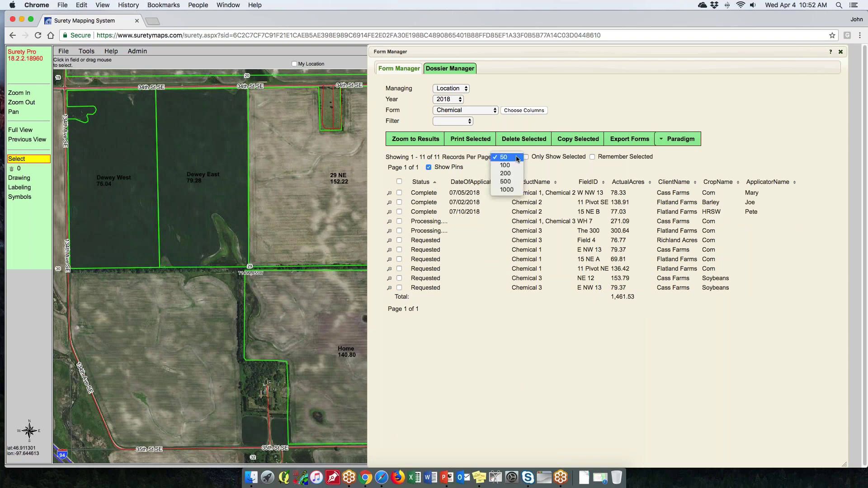
{"action": "left_click", "coordinate": [539, 166]}
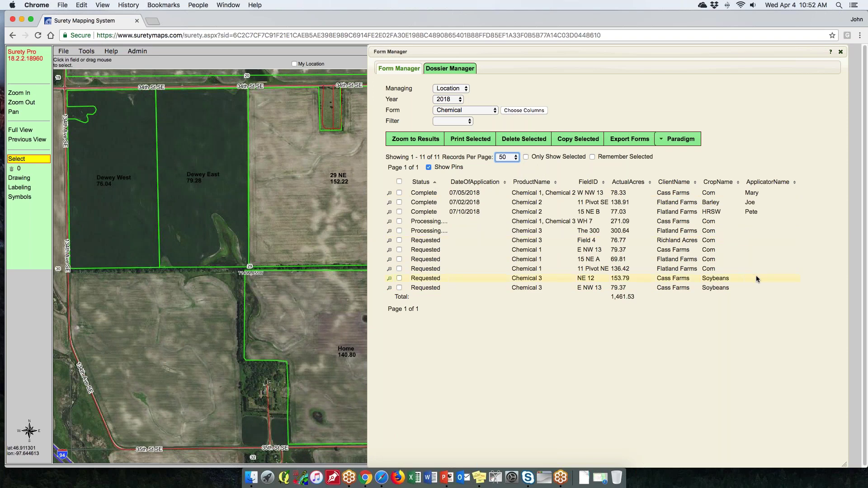
{"action": "left_click", "coordinate": [521, 203]}
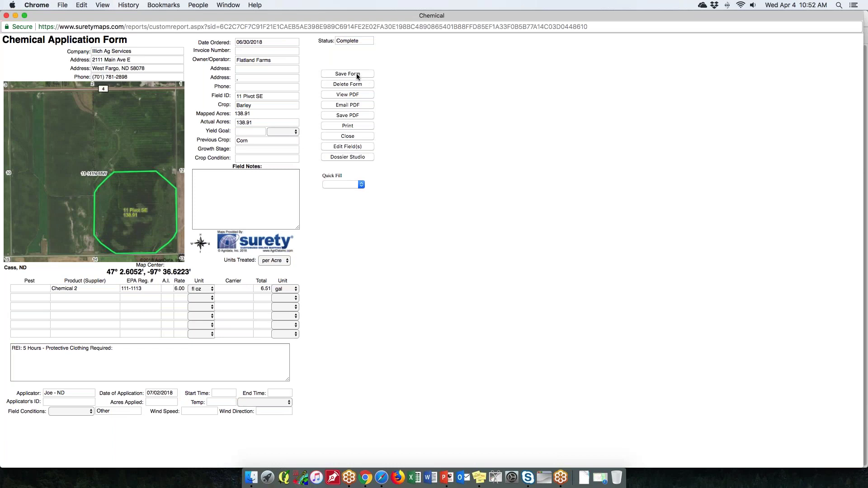
{"action": "left_click", "coordinate": [6, 15]}
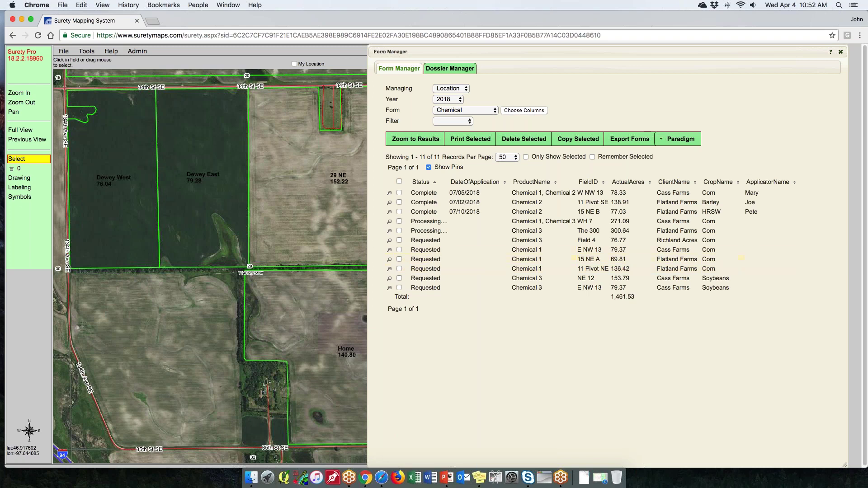
Select the three Complete forms for W NW 13, 11 Pivot SE and 15 NE B, and zoom the map to the results.
{"action": "left_click", "coordinate": [399, 194]}
{"action": "left_click", "coordinate": [420, 145]}
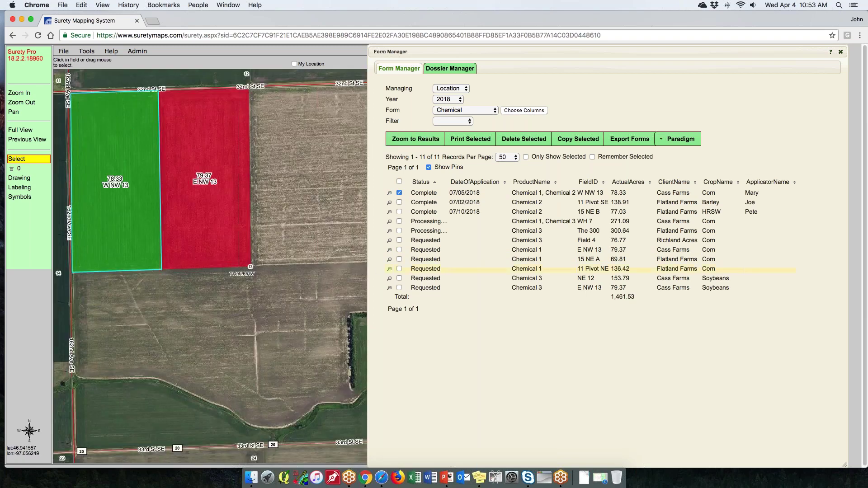
{"action": "left_click", "coordinate": [399, 193]}
{"action": "left_click", "coordinate": [399, 203]}
{"action": "left_click", "coordinate": [400, 212]}
{"action": "left_click", "coordinate": [415, 138]}
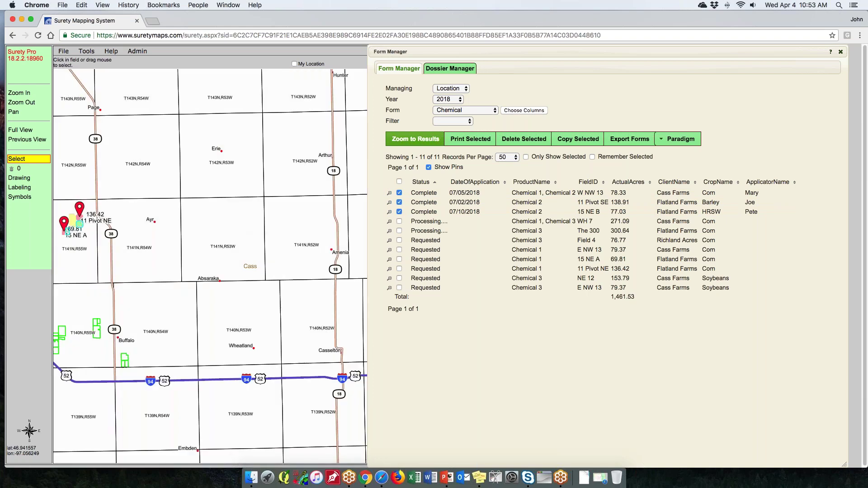
Zoom to field W NW 13, limit the list to the selected forms, and restore the full list.
{"action": "left_click", "coordinate": [389, 194]}
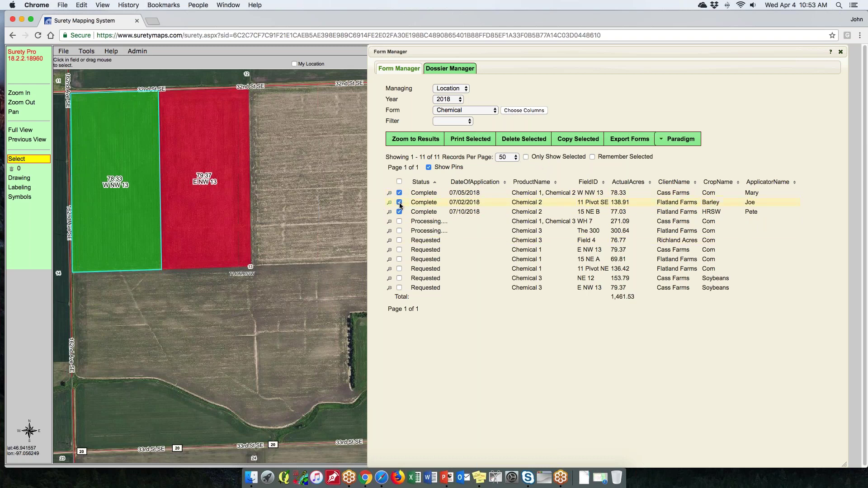
{"action": "left_click", "coordinate": [526, 157]}
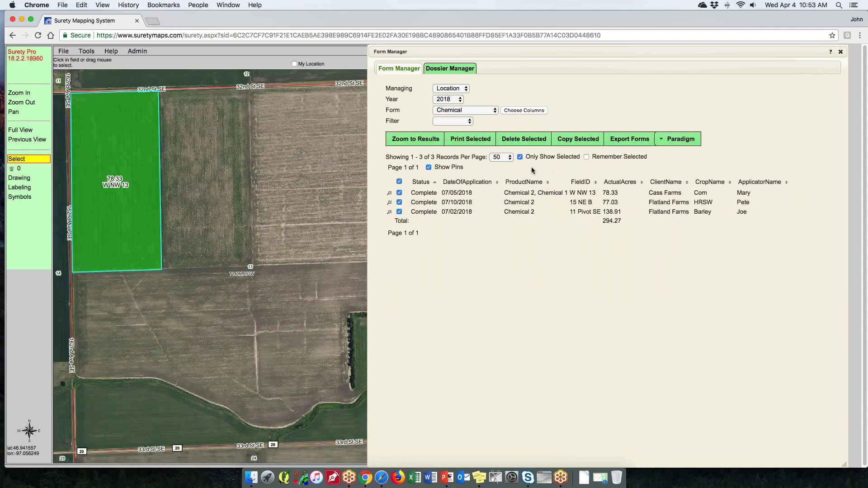
{"action": "left_click", "coordinate": [521, 157]}
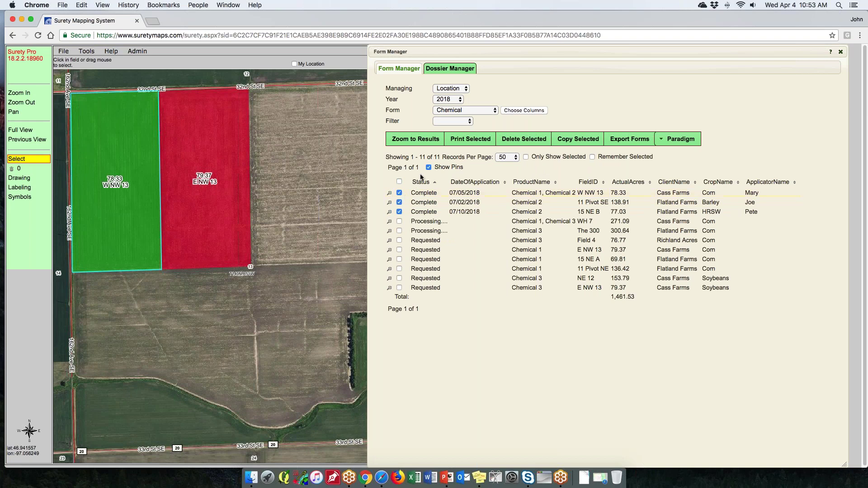
Zoom the map back to the results, and switch the form pins off and on again.
{"action": "left_click", "coordinate": [419, 140]}
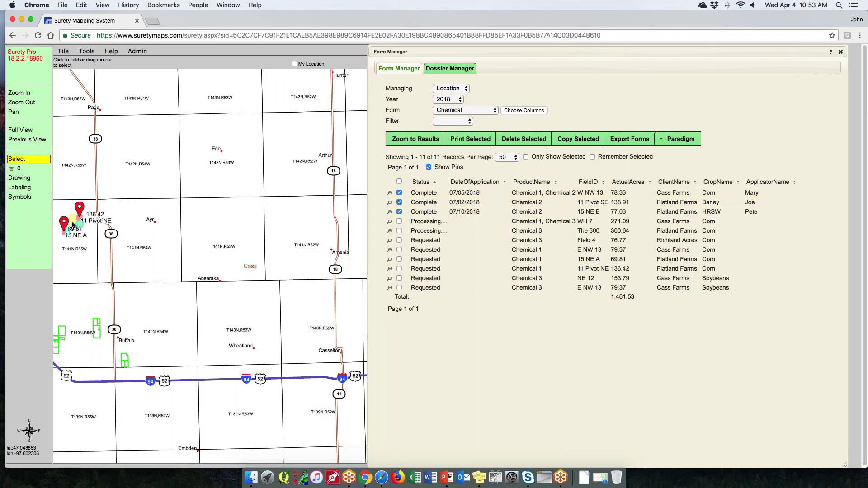
{"action": "left_click", "coordinate": [429, 168]}
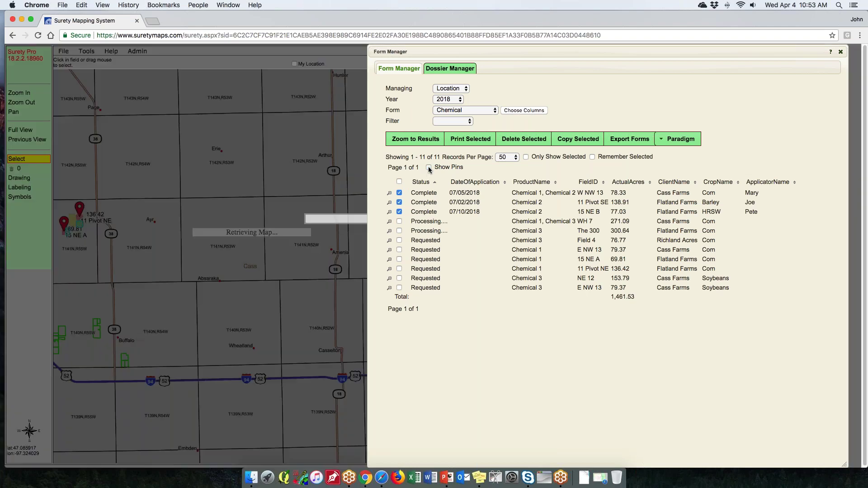
{"action": "left_click", "coordinate": [429, 168]}
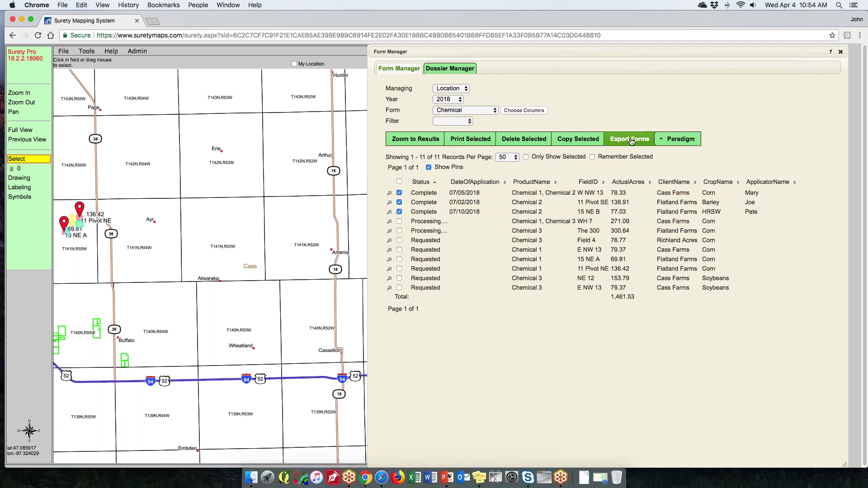
Review the column and file type options for exporting the selected Chemical forms, and cancel the export.
{"action": "left_click", "coordinate": [632, 142]}
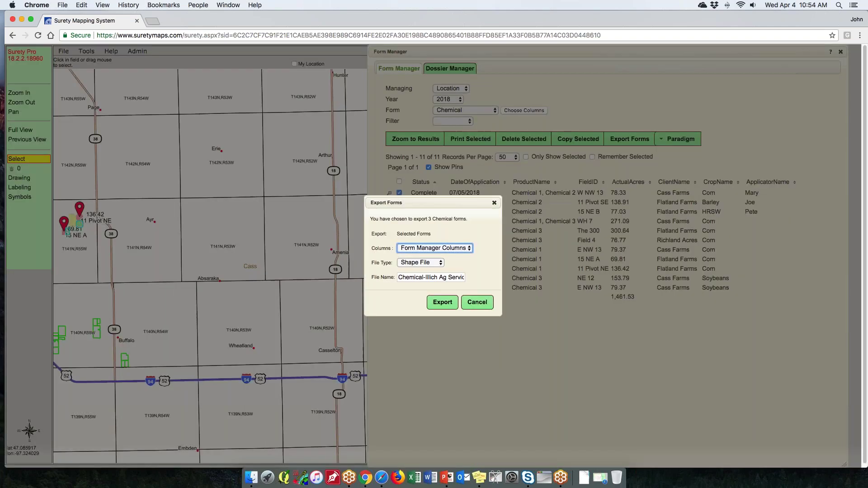
{"action": "left_click", "coordinate": [466, 248]}
{"action": "left_click", "coordinate": [490, 248]}
{"action": "left_click", "coordinate": [443, 269]}
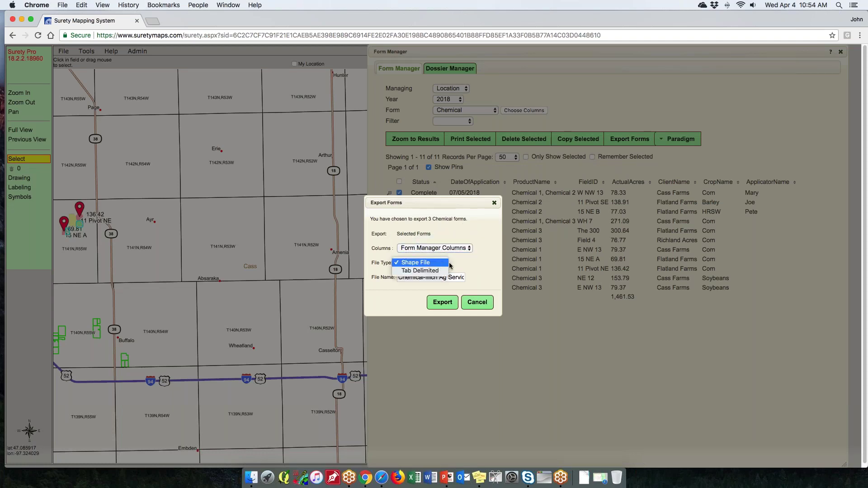
{"action": "left_click", "coordinate": [461, 267]}
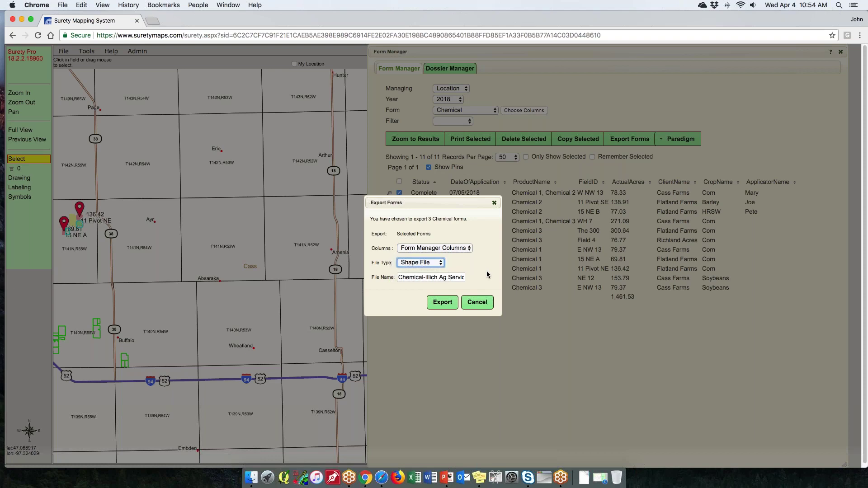
{"action": "left_click", "coordinate": [473, 304]}
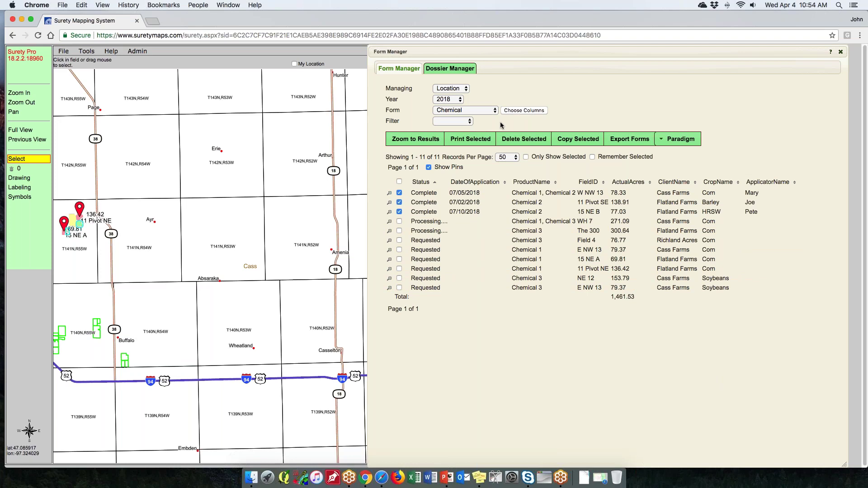
Filter the 2018 Chemical forms by Status to list only the Complete ones.
{"action": "left_click", "coordinate": [470, 122]}
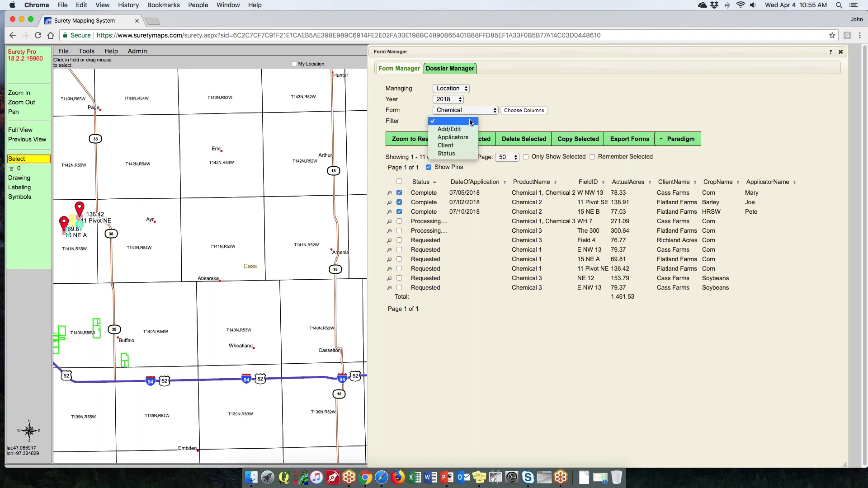
{"action": "left_click", "coordinate": [452, 155]}
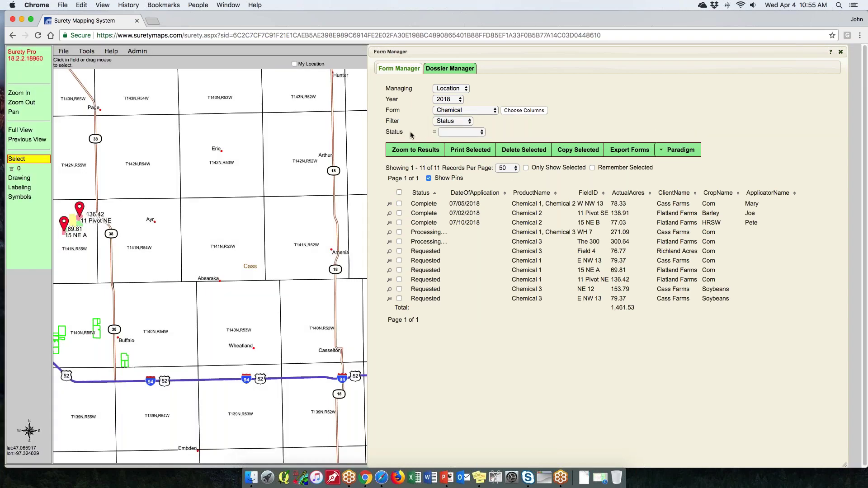
{"action": "left_click", "coordinate": [482, 133]}
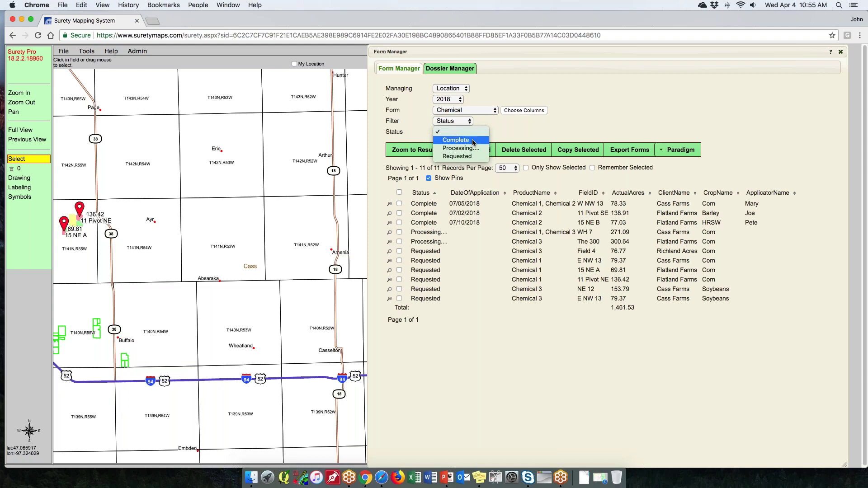
{"action": "left_click", "coordinate": [473, 141]}
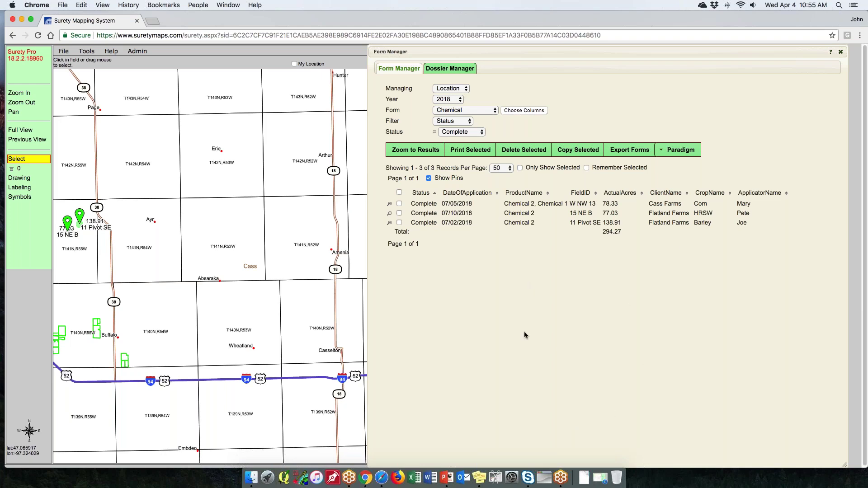
Switch the Form Manager to managing Client forms, narrow its window, and place it beside the map.
{"action": "left_click", "coordinate": [467, 90]}
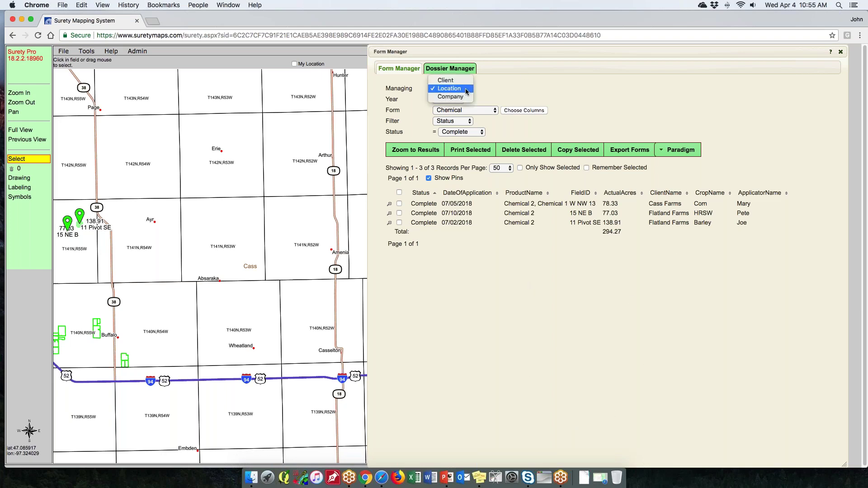
{"action": "left_click", "coordinate": [465, 82]}
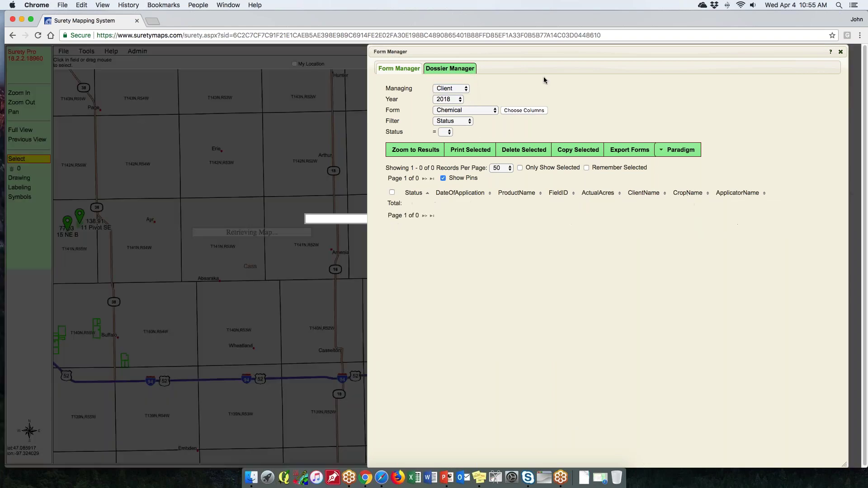
{"action": "left_click_drag", "start_coordinate": [692, 53], "coordinate": [307, 40]}
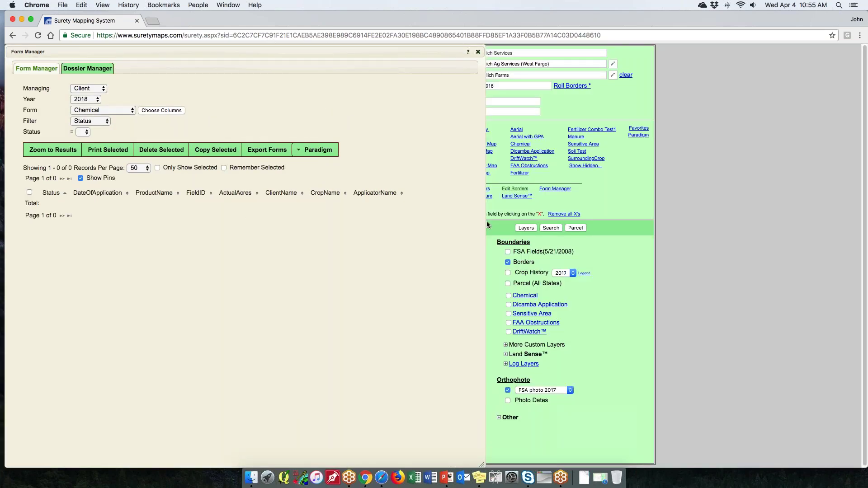
{"action": "left_click_drag", "start_coordinate": [487, 221], "coordinate": [423, 221]}
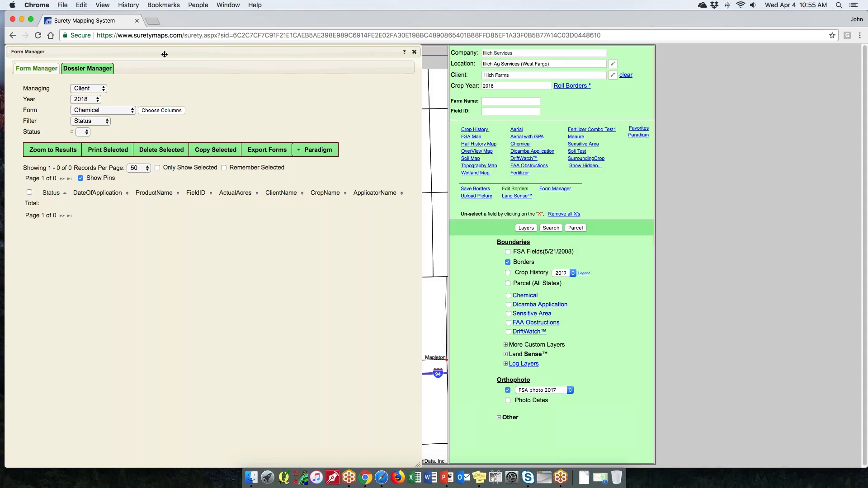
{"action": "left_click_drag", "start_coordinate": [162, 52], "coordinate": [562, 62]}
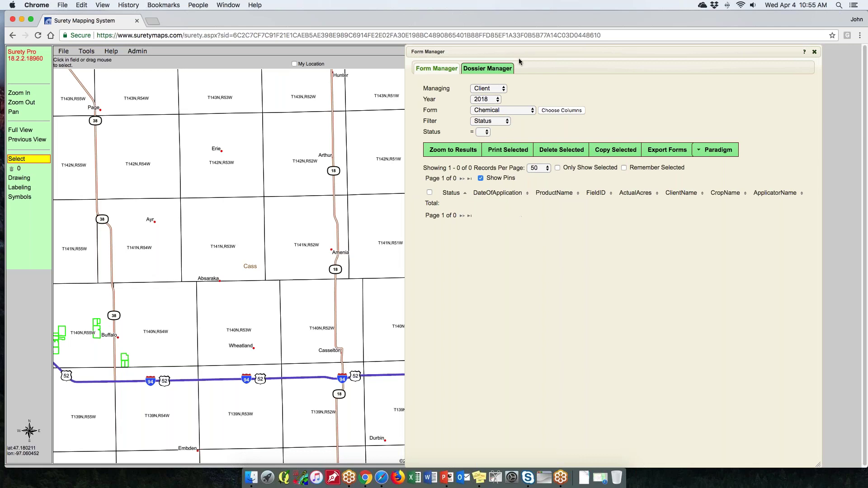
List ALL of the client's forms with no filter, and limit the list to Dicamba Application forms.
{"action": "left_click", "coordinate": [510, 113]}
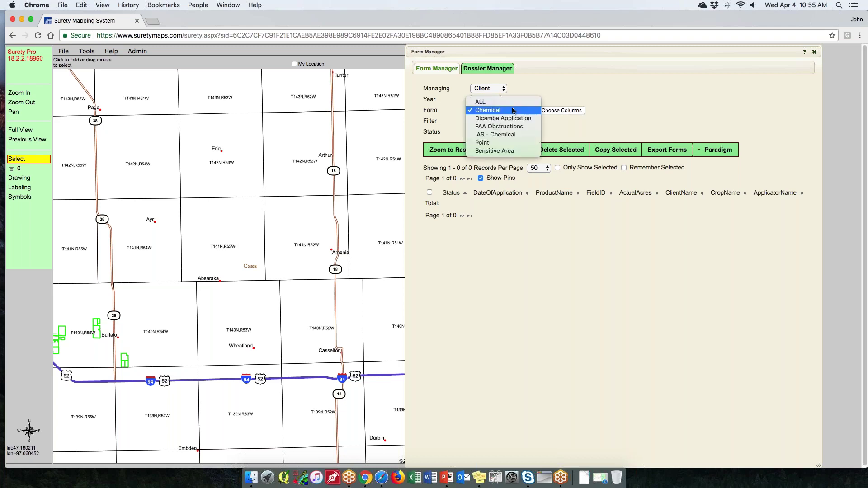
{"action": "left_click", "coordinate": [489, 102]}
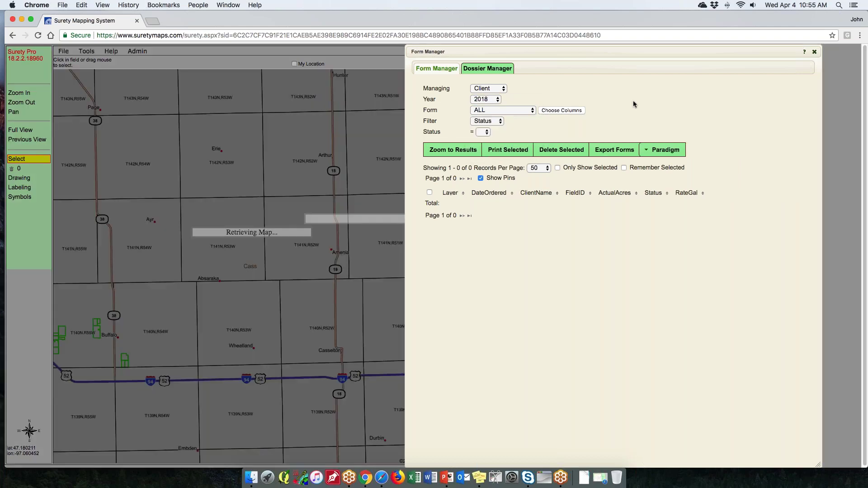
{"action": "left_click", "coordinate": [499, 124]}
{"action": "left_click", "coordinate": [486, 104]}
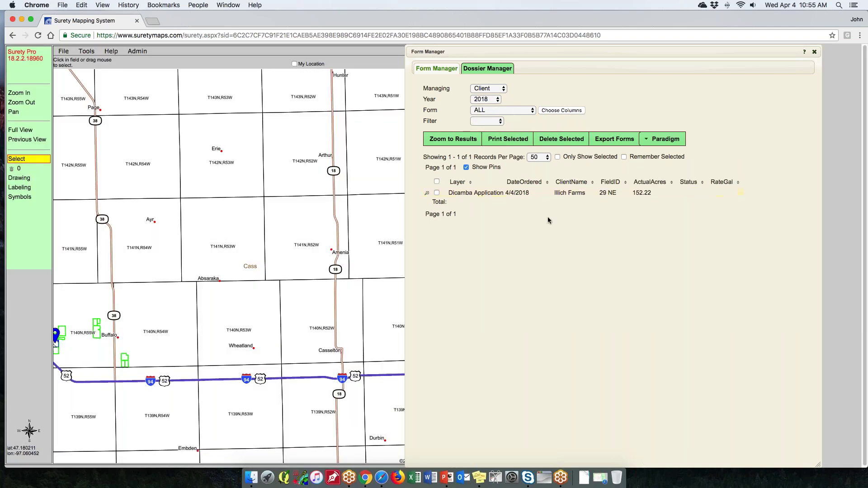
{"action": "left_click", "coordinate": [502, 110]}
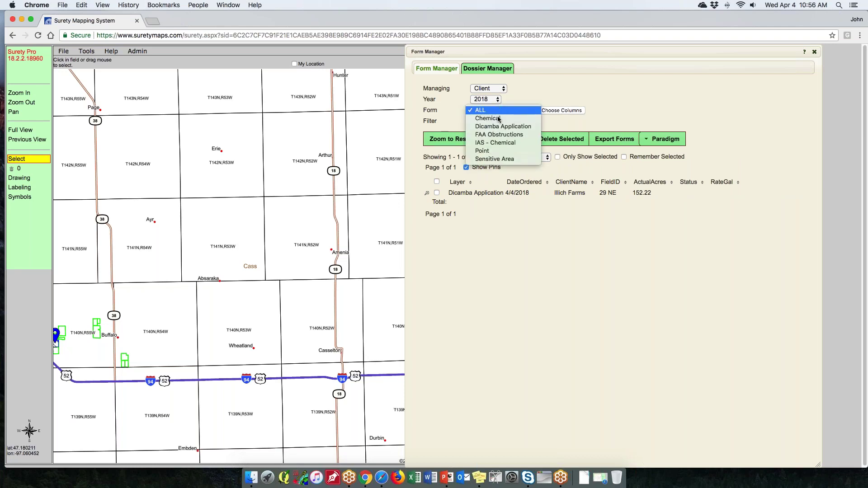
{"action": "left_click", "coordinate": [504, 126]}
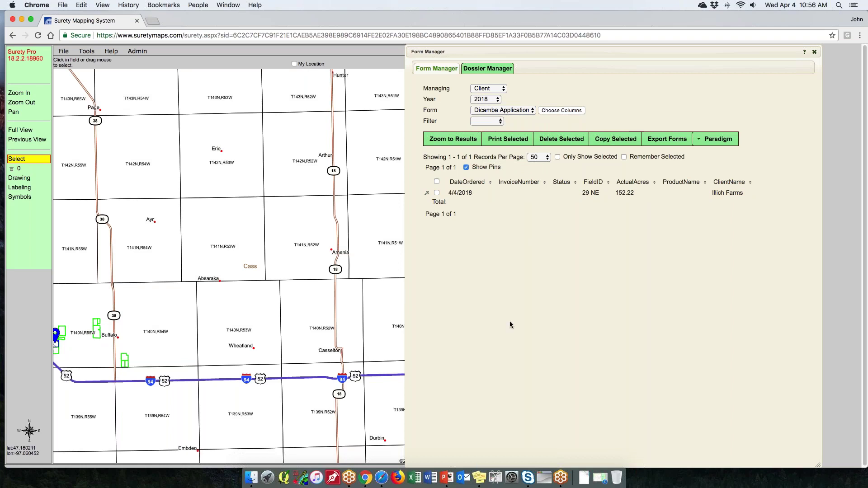
Switch the Form Manager back to Location and list its Chemical forms.
{"action": "left_click", "coordinate": [504, 91]}
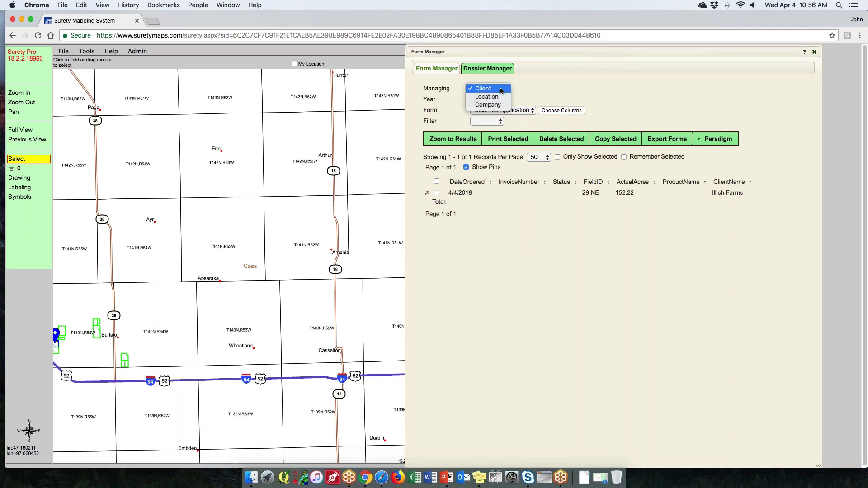
{"action": "left_click", "coordinate": [491, 97]}
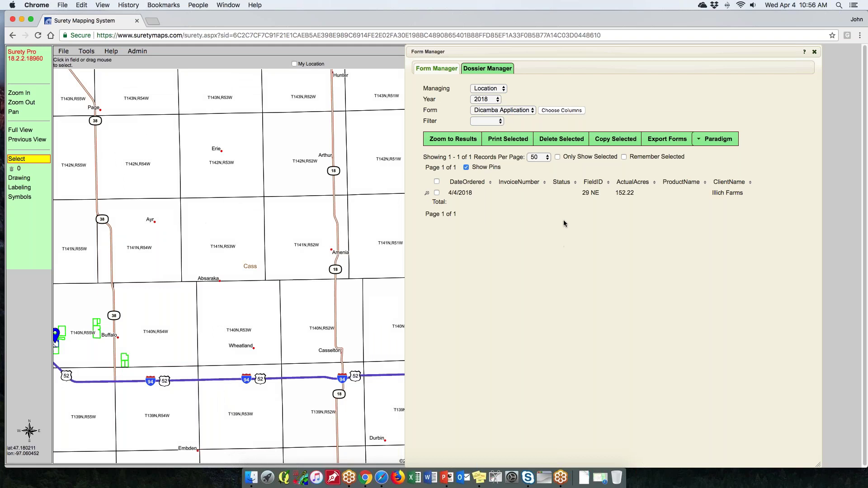
{"action": "left_click", "coordinate": [510, 111]}
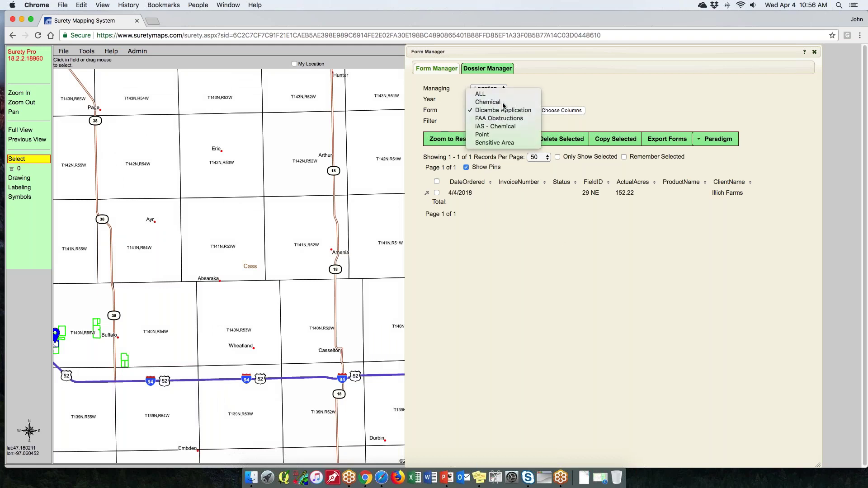
{"action": "left_click", "coordinate": [488, 101]}
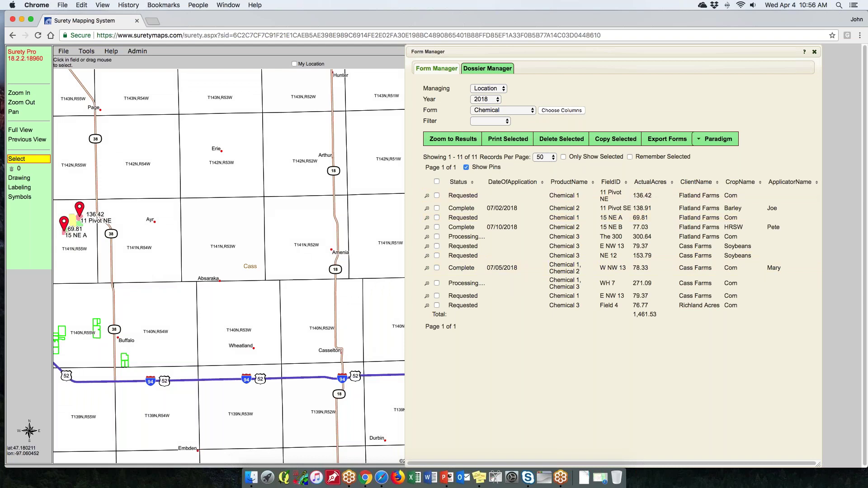
Filter the location's Chemical forms by Status to list only those in Processing.
{"action": "left_click", "coordinate": [504, 122]}
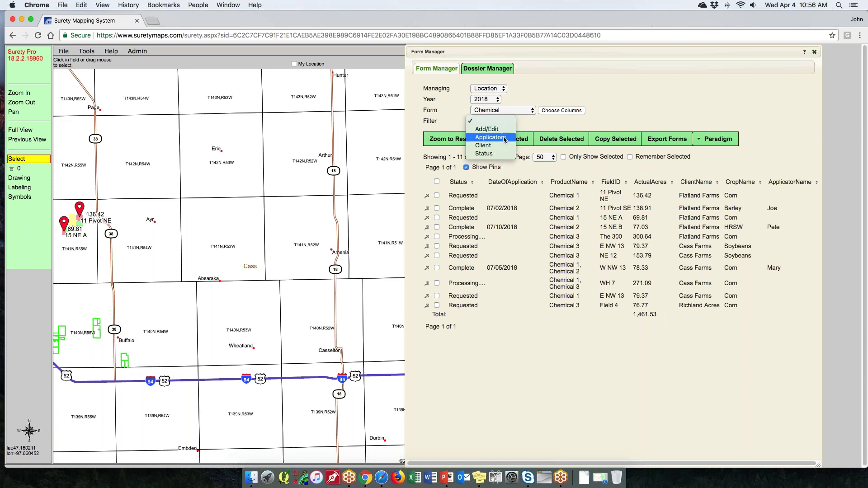
{"action": "left_click", "coordinate": [502, 154]}
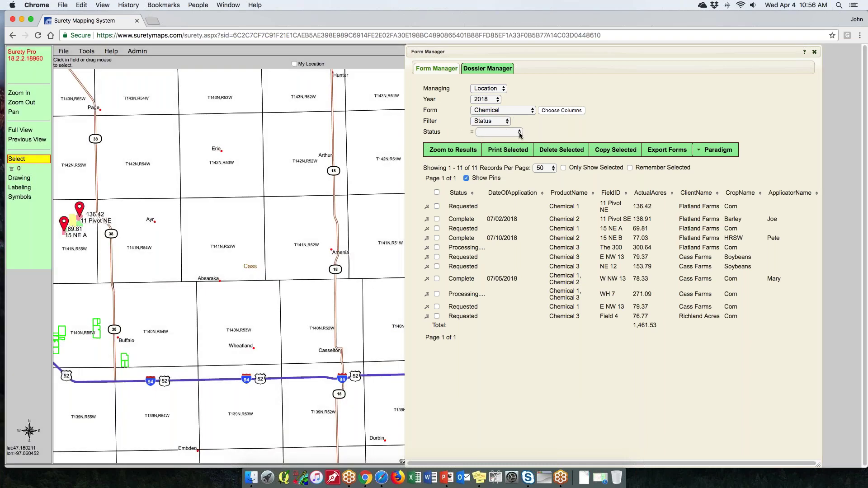
{"action": "left_click", "coordinate": [520, 133]}
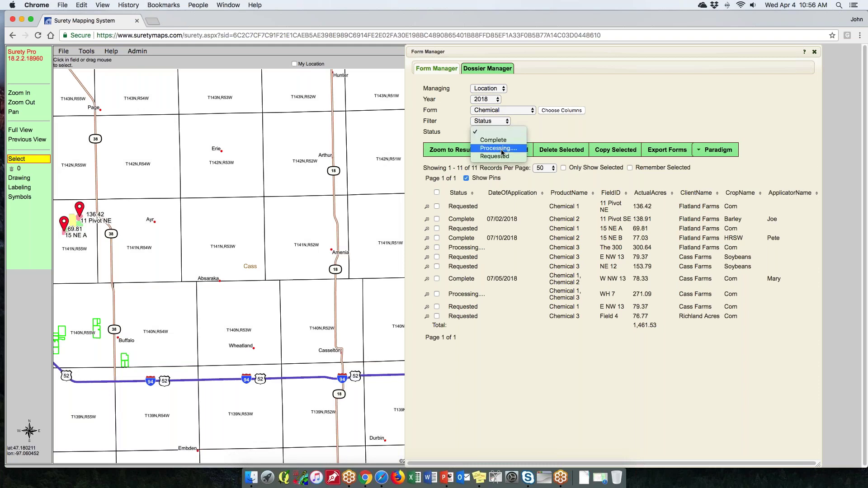
{"action": "left_click", "coordinate": [499, 148]}
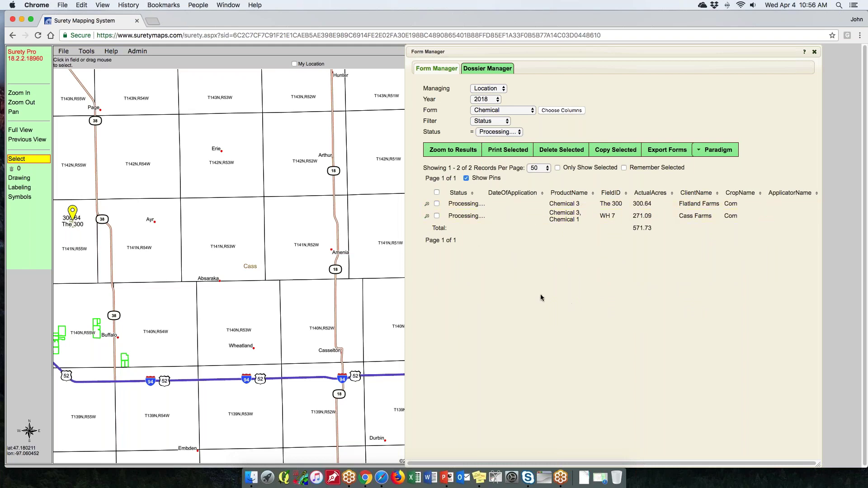
Select the Processing forms for The 300 and WH 7, and zoom the map out to show both fields.
{"action": "left_click", "coordinate": [437, 203]}
{"action": "left_click", "coordinate": [437, 216]}
{"action": "left_click", "coordinate": [450, 151]}
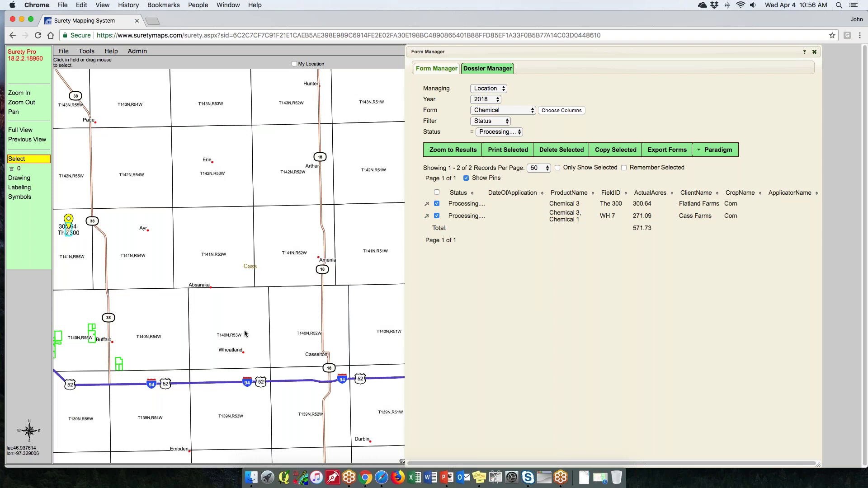
{"action": "scroll", "coordinate": [240, 330], "scroll_direction": "down", "scroll_amount": 2}
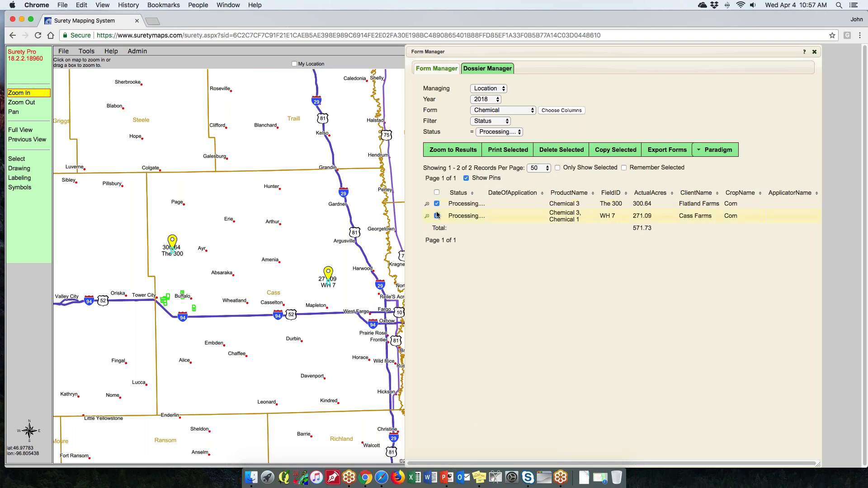
Review the Chemical form for The 300, send it to Dossier Studio with the form saved, and minimize the studio window.
{"action": "left_click", "coordinate": [475, 205]}
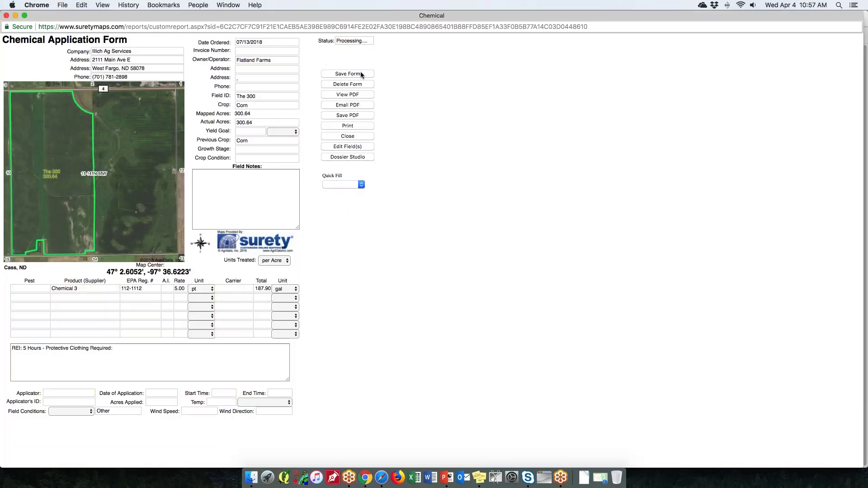
{"action": "left_click", "coordinate": [6, 16]}
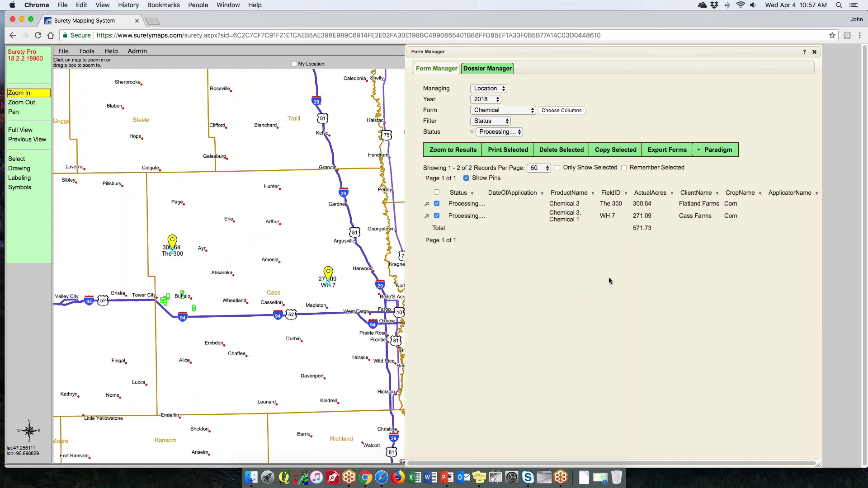
{"action": "left_click", "coordinate": [609, 203]}
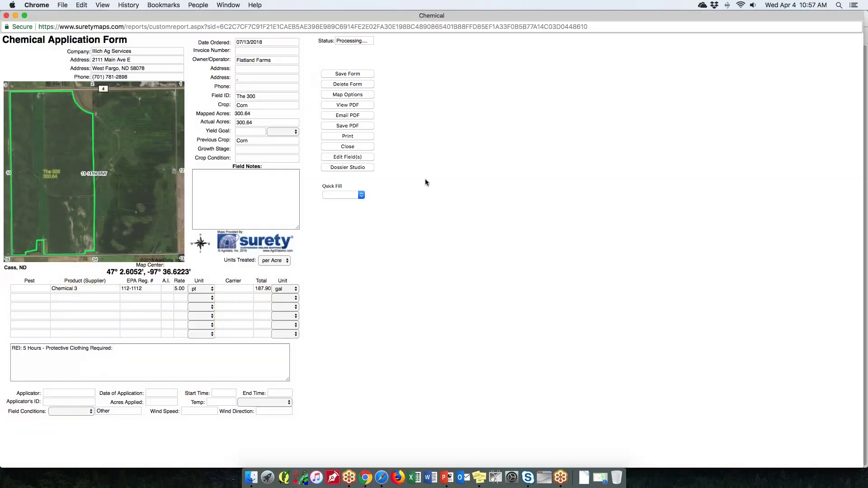
{"action": "left_click", "coordinate": [347, 168]}
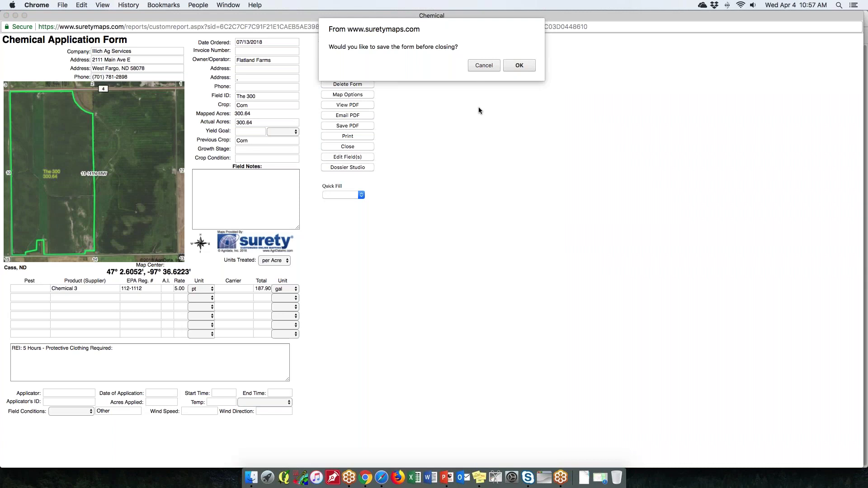
{"action": "left_click", "coordinate": [519, 65]}
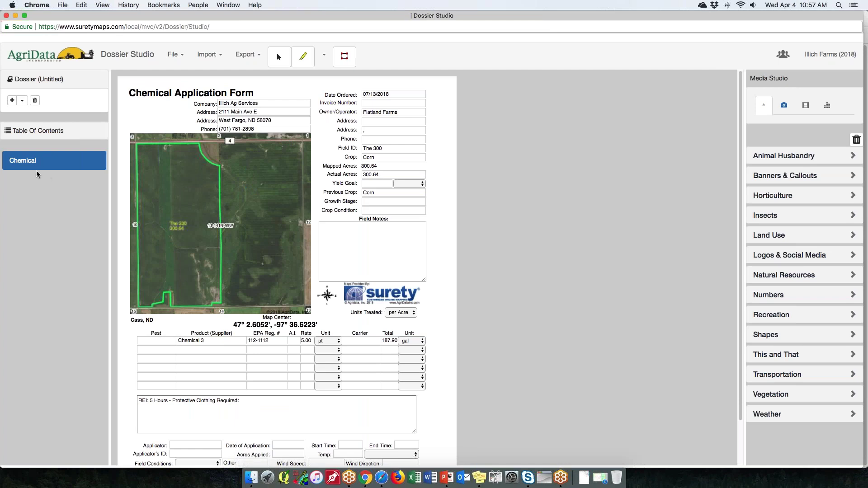
{"action": "left_click", "coordinate": [15, 16]}
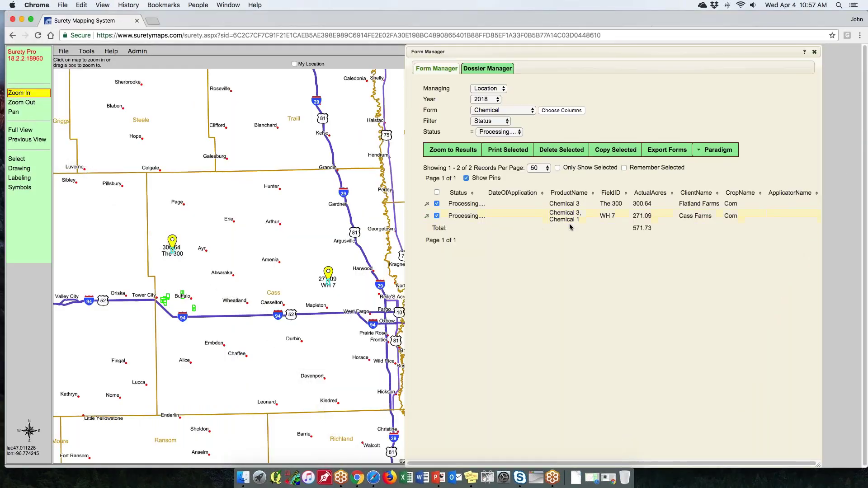
Open the Chemical form for WH 7 and send it to Dossier Studio, saving the form.
{"action": "left_click", "coordinate": [466, 216]}
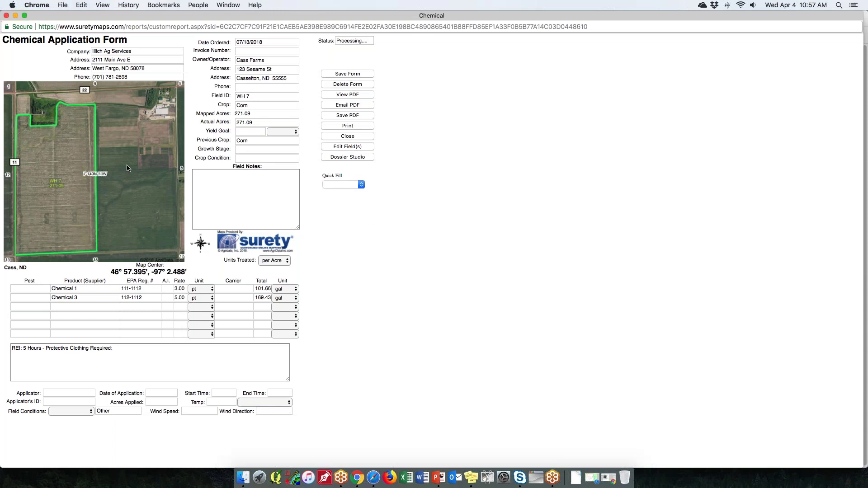
{"action": "left_click", "coordinate": [354, 157]}
{"action": "left_click", "coordinate": [520, 66]}
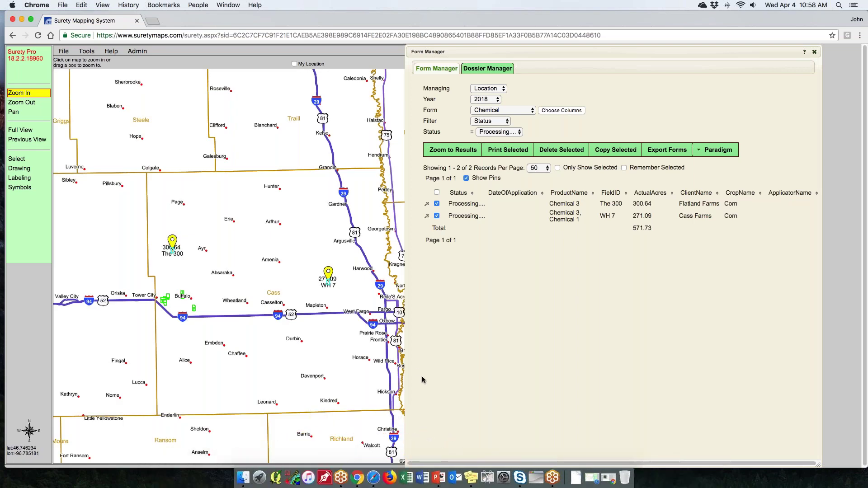
Run the paradigm "Form Manager View + Saved Form + FSA map" on the selected Processing forms for The 300 and WH 7.
{"action": "key", "text": "ctrl+Up"}
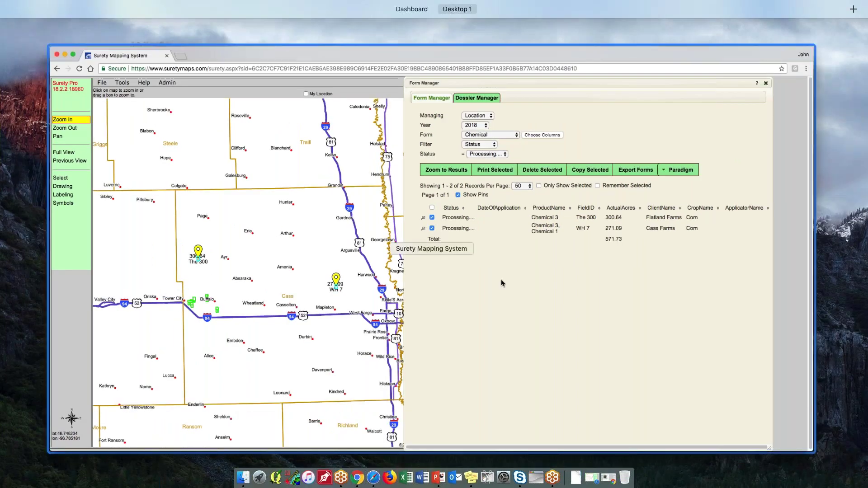
{"action": "left_click", "coordinate": [542, 293]}
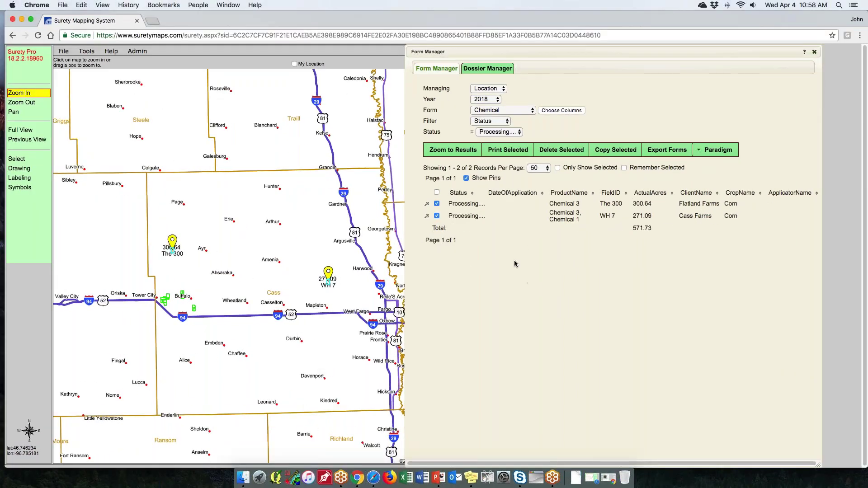
{"action": "left_click", "coordinate": [111, 51]}
{"action": "left_click", "coordinate": [717, 150]}
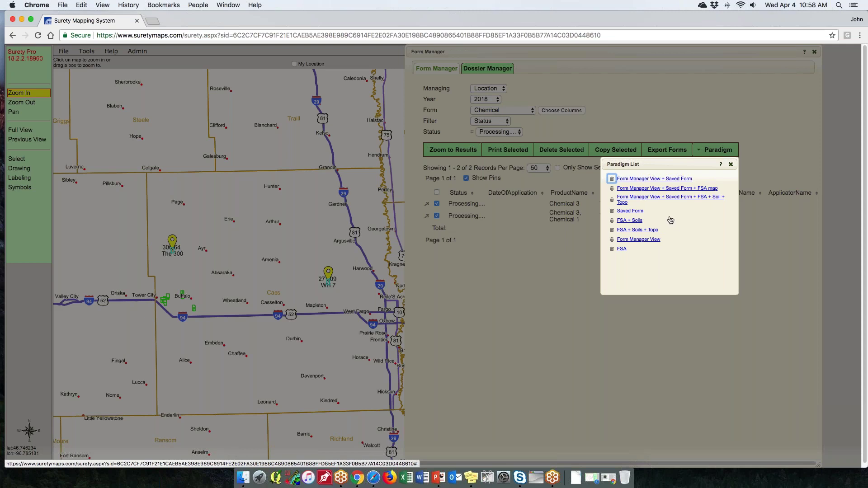
{"action": "left_click", "coordinate": [668, 188]}
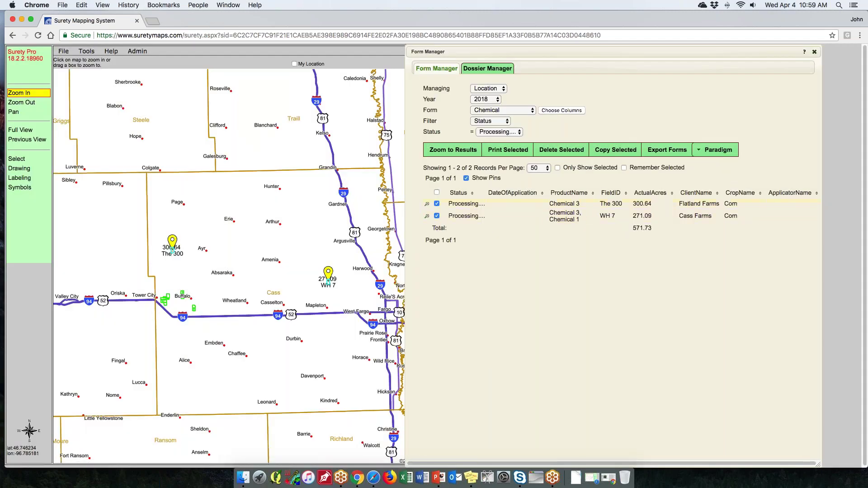
Restore the minimized Dossier Studio window to check its contents, and close it to discard the untitled dossier.
{"action": "left_click", "coordinate": [22, 21]}
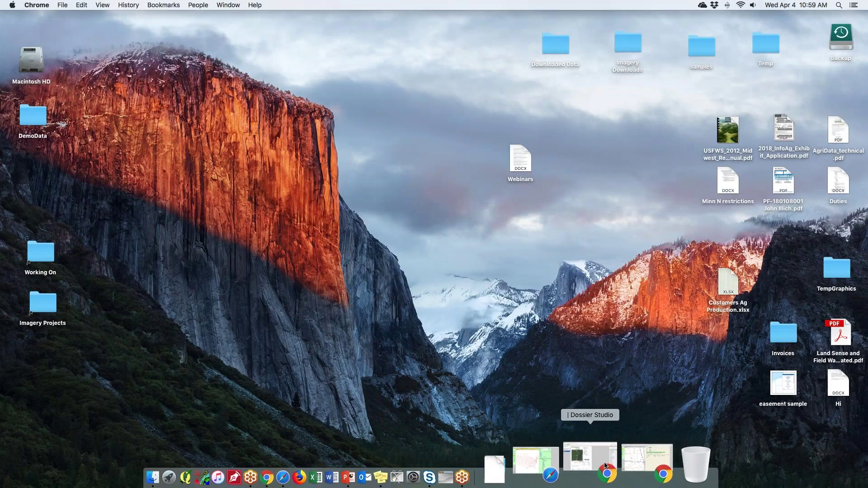
{"action": "left_click", "coordinate": [618, 460]}
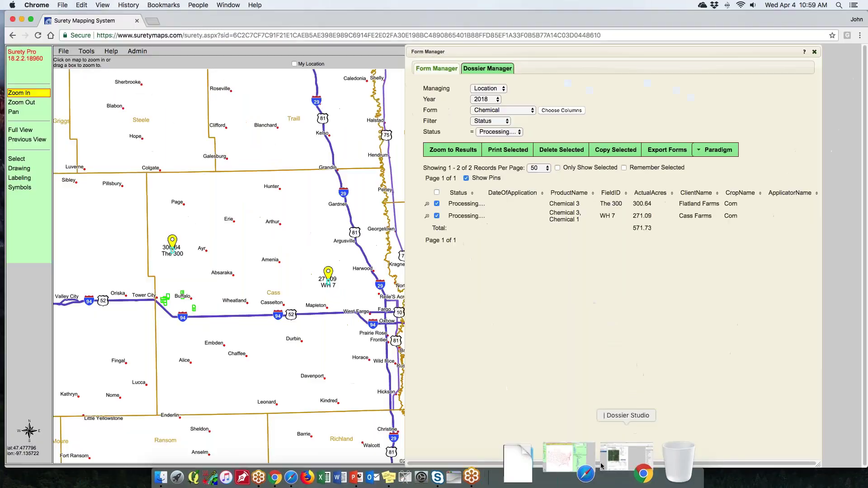
{"action": "left_click", "coordinate": [596, 466]}
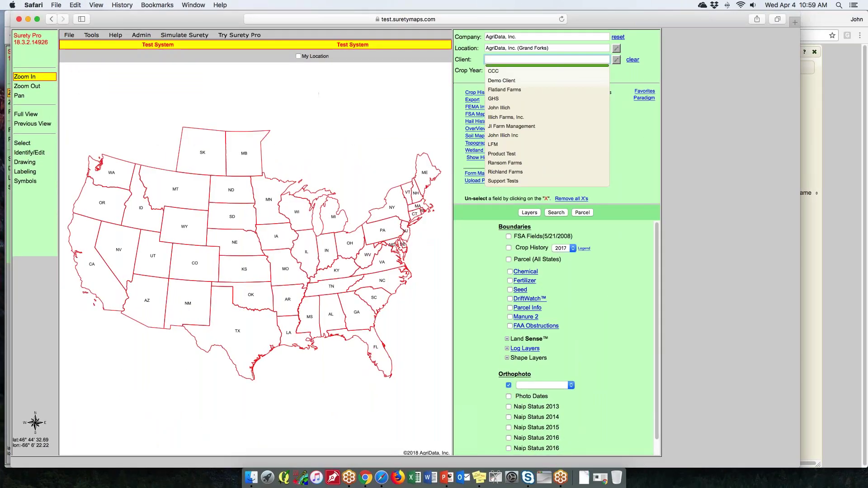
{"action": "left_click", "coordinate": [604, 458]}
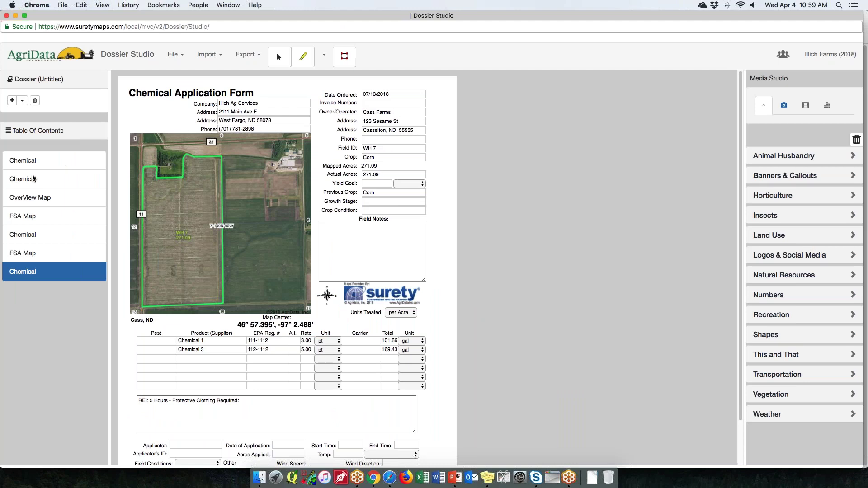
{"action": "left_click", "coordinate": [7, 16]}
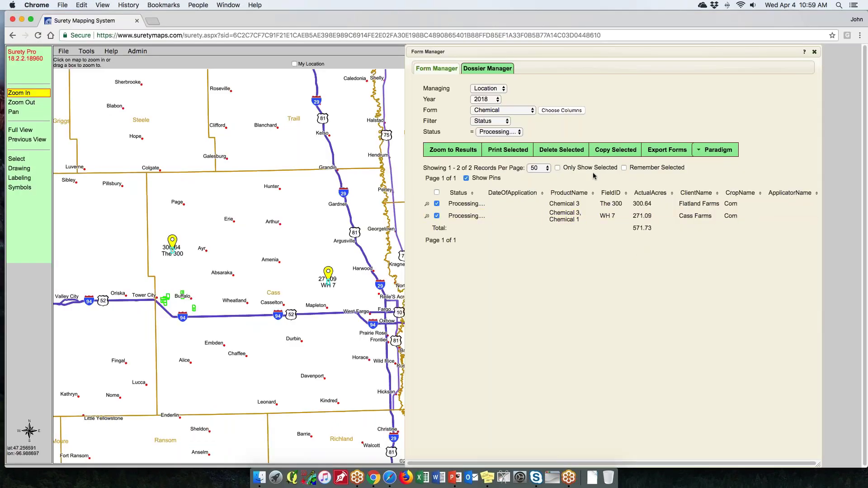
Generate a fresh dossier with the Form Manager View + Saved Form + FSA map paradigm, and review its overview, FSA Map and Chemical pages.
{"action": "left_click", "coordinate": [717, 149]}
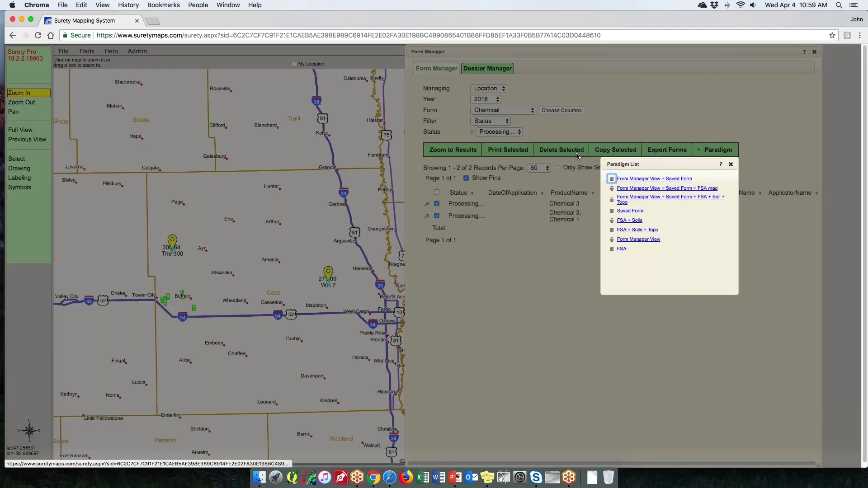
{"action": "left_click", "coordinate": [668, 189]}
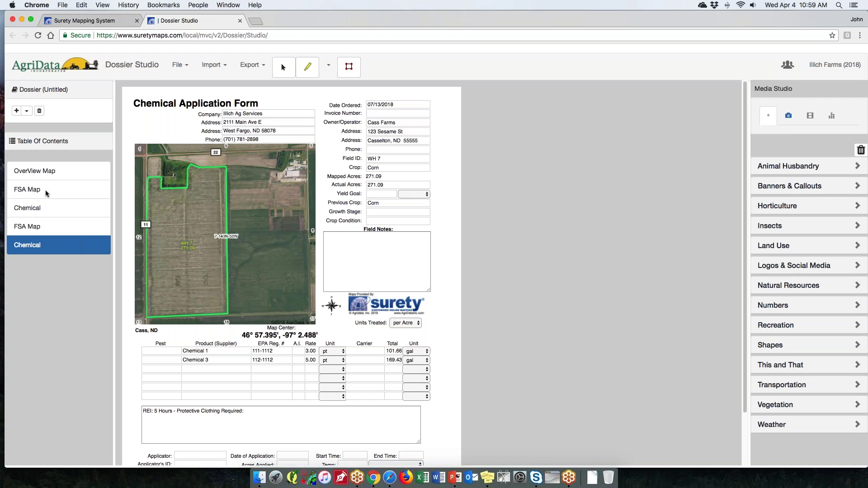
{"action": "left_click", "coordinate": [44, 192]}
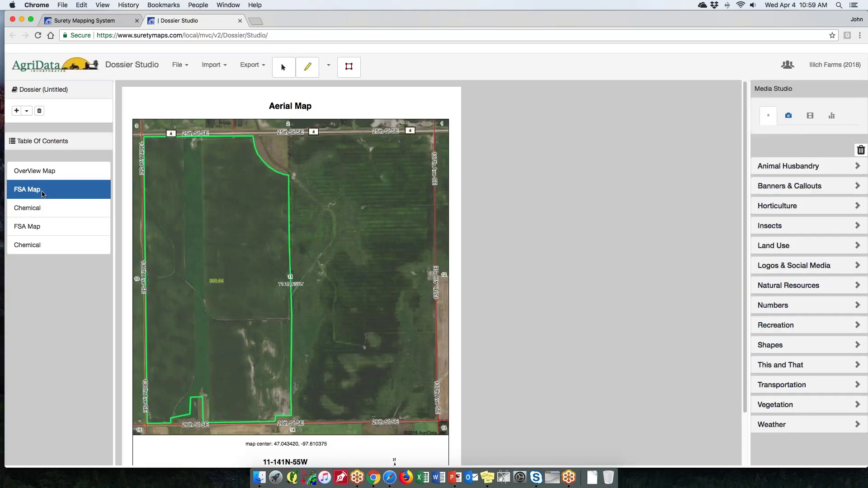
{"action": "scroll", "coordinate": [318, 352], "scroll_direction": "down", "scroll_amount": 3}
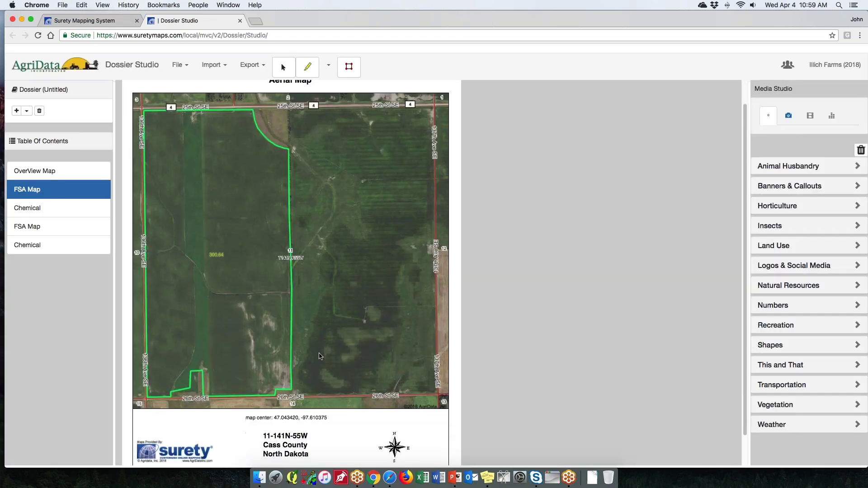
{"action": "scroll", "coordinate": [131, 278], "scroll_direction": "up", "scroll_amount": 3}
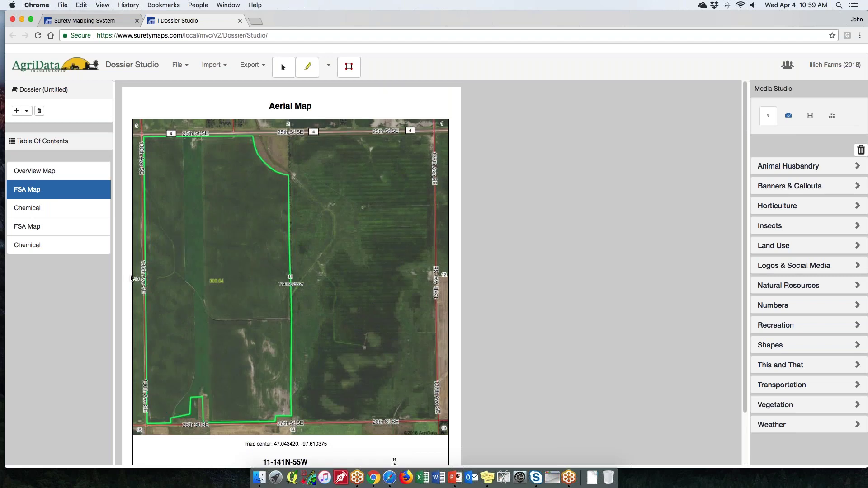
{"action": "left_click", "coordinate": [43, 212]}
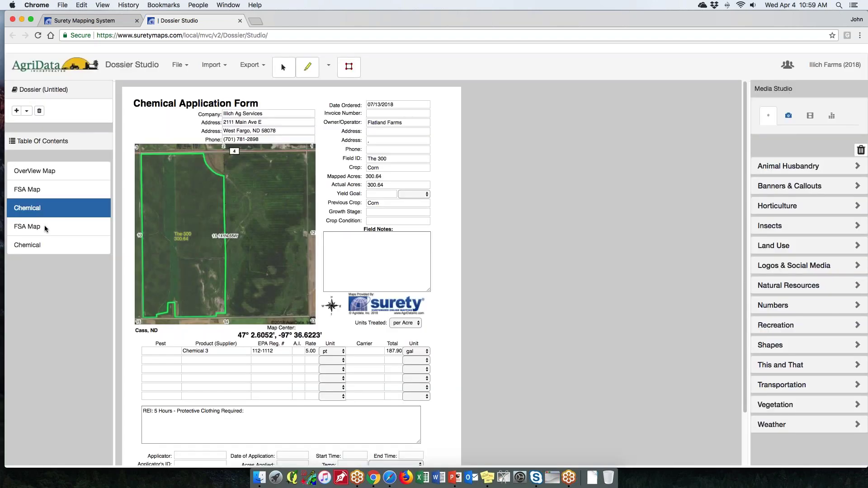
{"action": "left_click", "coordinate": [44, 226]}
{"action": "left_click", "coordinate": [47, 242]}
{"action": "left_click", "coordinate": [49, 171]}
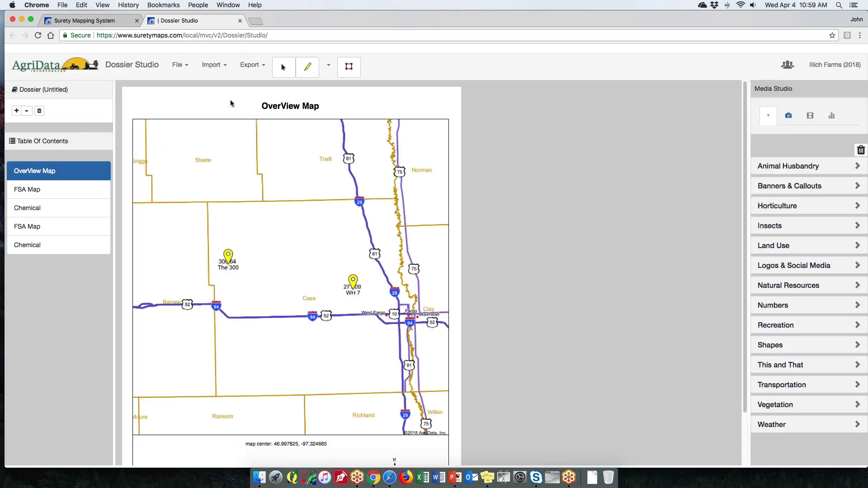
Look over the dossier's export options and its options for opening and saving dossiers or paradigms.
{"action": "left_click", "coordinate": [255, 66]}
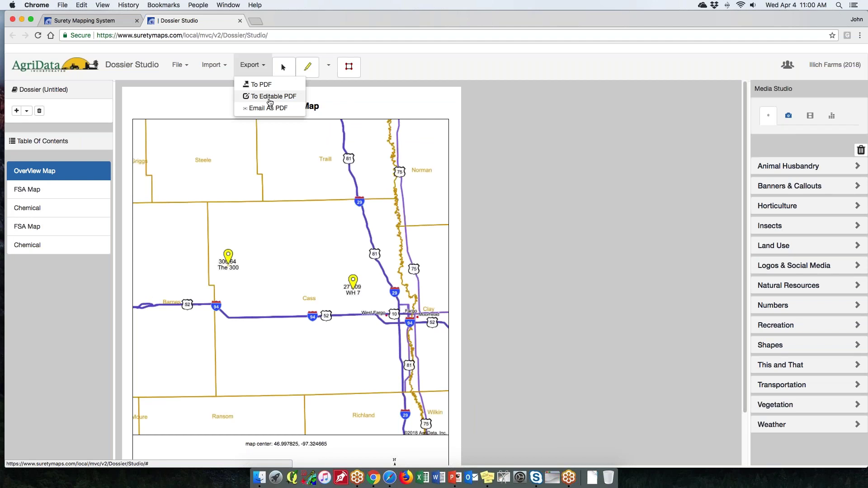
{"action": "left_click", "coordinate": [185, 68]}
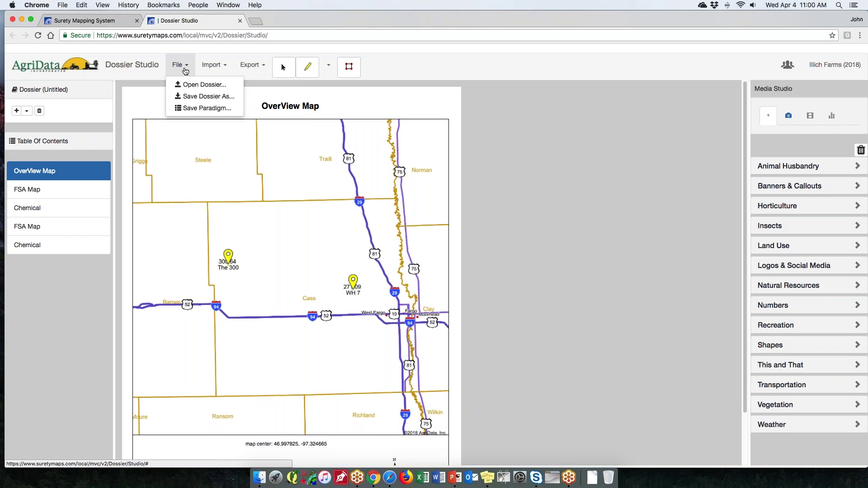
{"action": "left_click", "coordinate": [394, 55]}
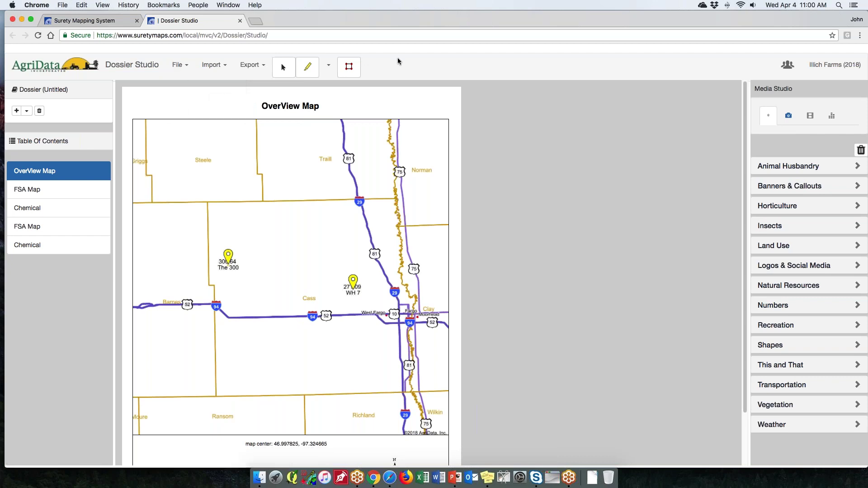
Display the dossier's Chemical page for The 300 and try to add a blank page.
{"action": "left_click", "coordinate": [52, 214]}
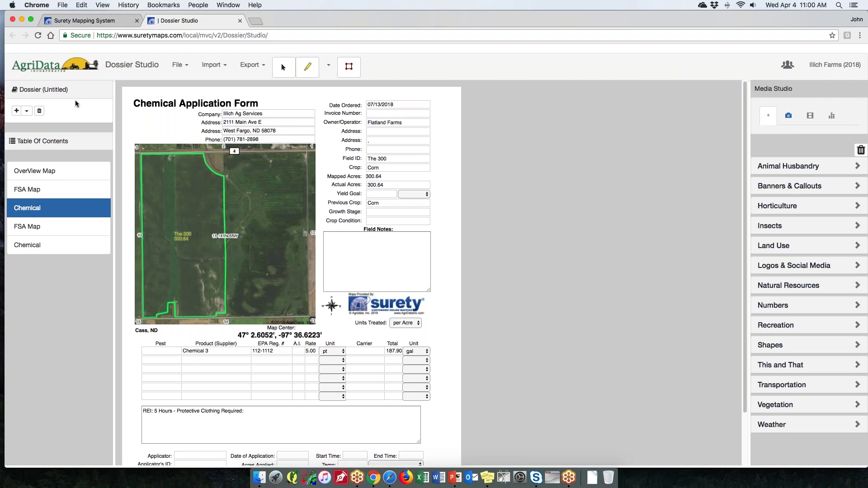
{"action": "left_click", "coordinate": [28, 112]}
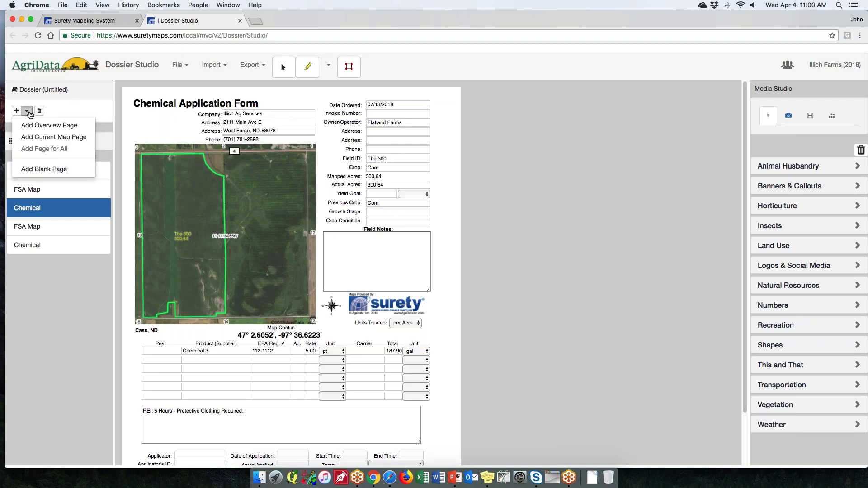
{"action": "left_click", "coordinate": [44, 169]}
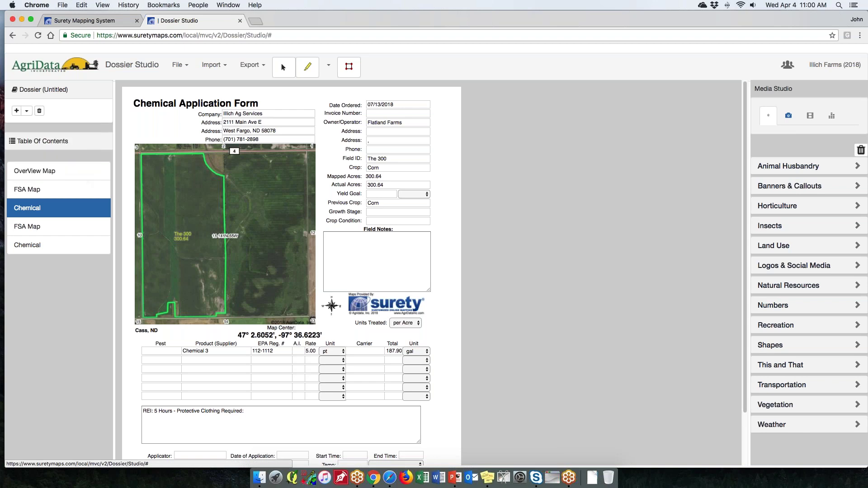
{"action": "left_click", "coordinate": [526, 89]}
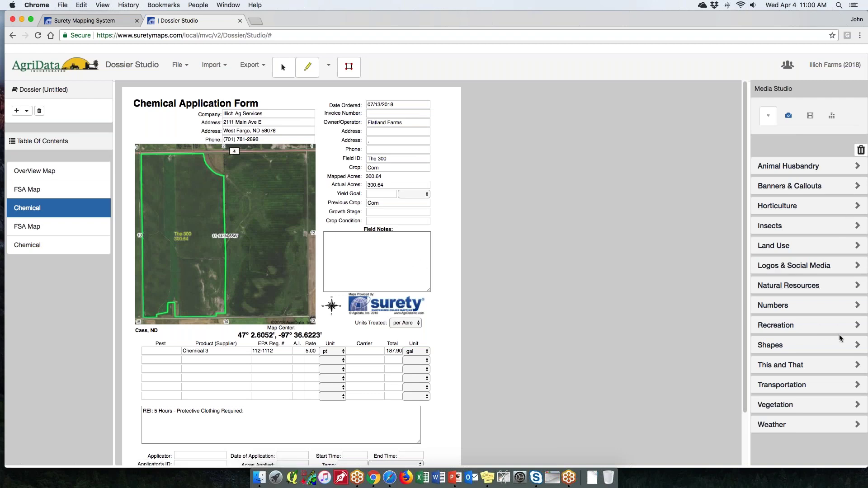
Place a yellow left-pointing arrow shape at the south edge of The 300's field map and rotate it toward the field notch.
{"action": "left_click", "coordinate": [860, 347]}
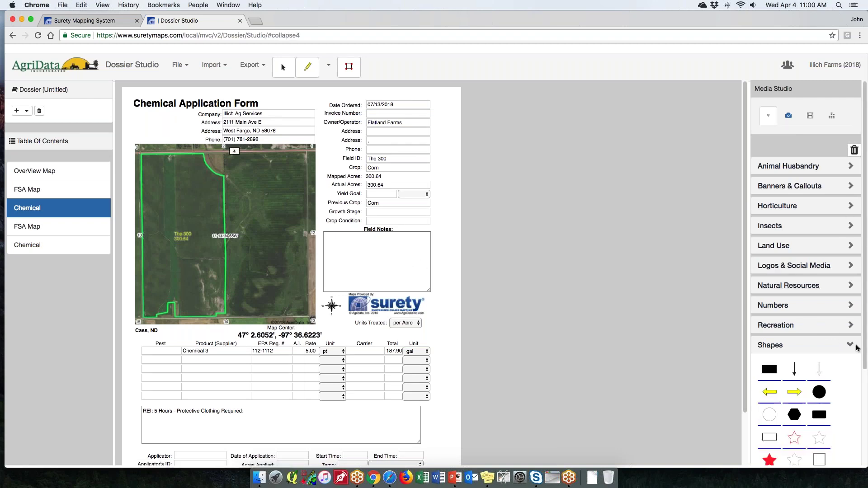
{"action": "left_click", "coordinate": [795, 393]}
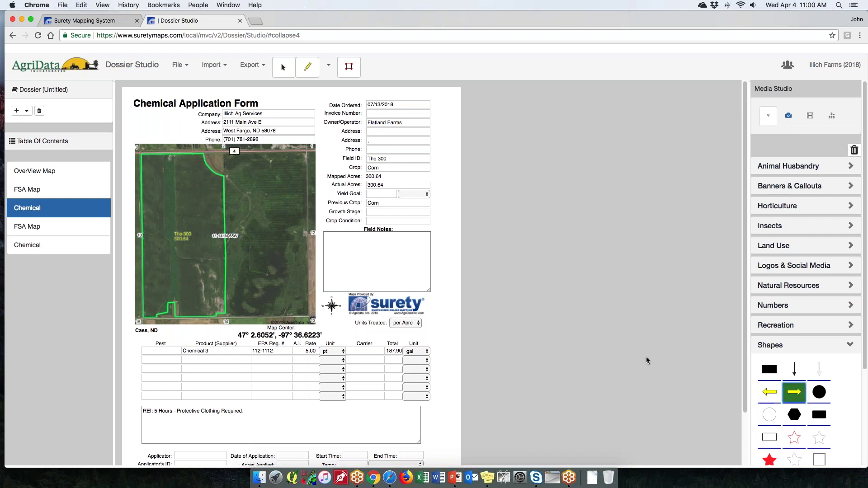
{"action": "left_click", "coordinate": [773, 394]}
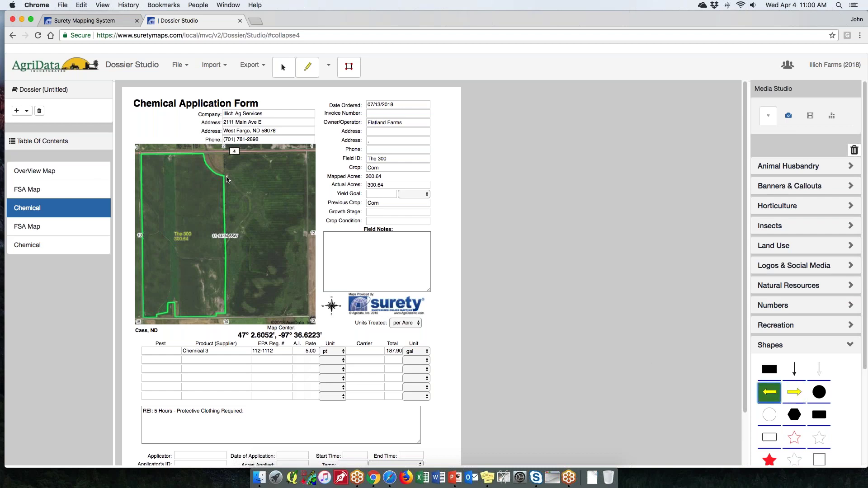
{"action": "left_click", "coordinate": [164, 320]}
{"action": "mouse_move", "coordinate": [170, 322]}
{"action": "left_mouse_down"}
{"action": "mouse_move", "coordinate": [193, 317]}
{"action": "mouse_move", "coordinate": [191, 308]}
{"action": "mouse_move", "coordinate": [193, 340]}
{"action": "mouse_move", "coordinate": [182, 312]}
{"action": "left_mouse_up"}
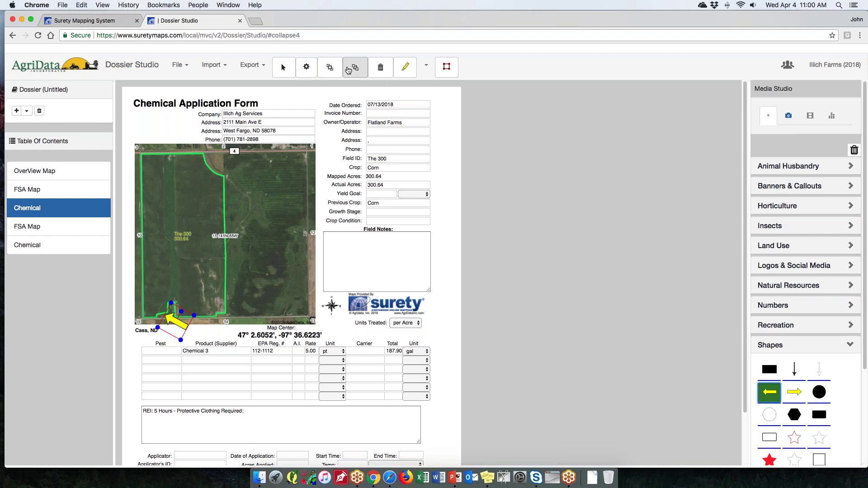
Label the yellow arrow with the text "Here" in its properties.
{"action": "left_click", "coordinate": [307, 68]}
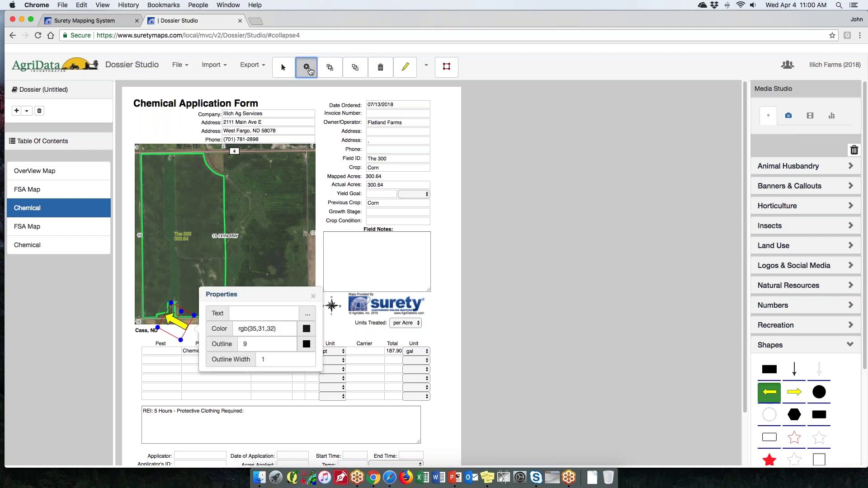
{"action": "left_click", "coordinate": [235, 313]}
{"action": "type", "text": "Here"}
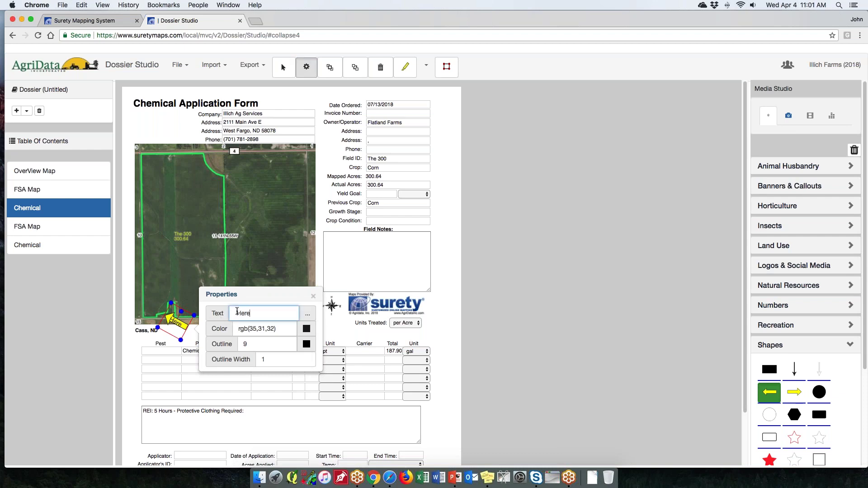
{"action": "left_click", "coordinate": [313, 296]}
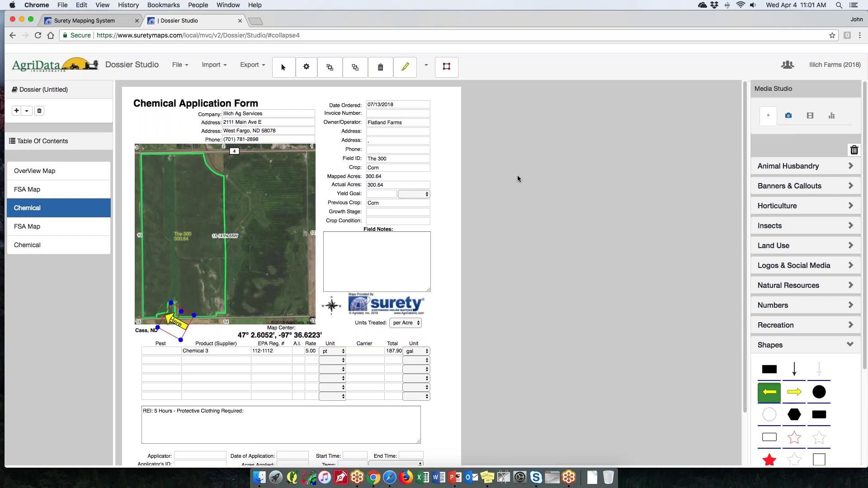
Close the Dossier Studio and the Form Manager to get back to the main map.
{"action": "left_click", "coordinate": [240, 21]}
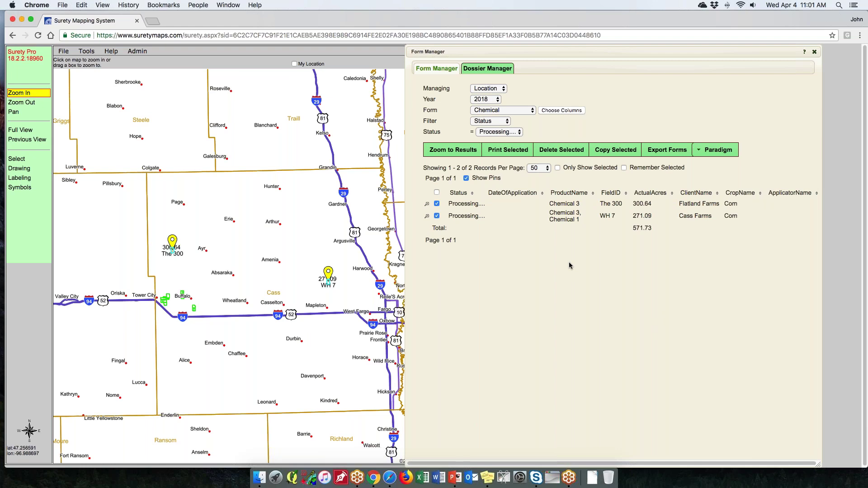
{"action": "left_click", "coordinate": [815, 52]}
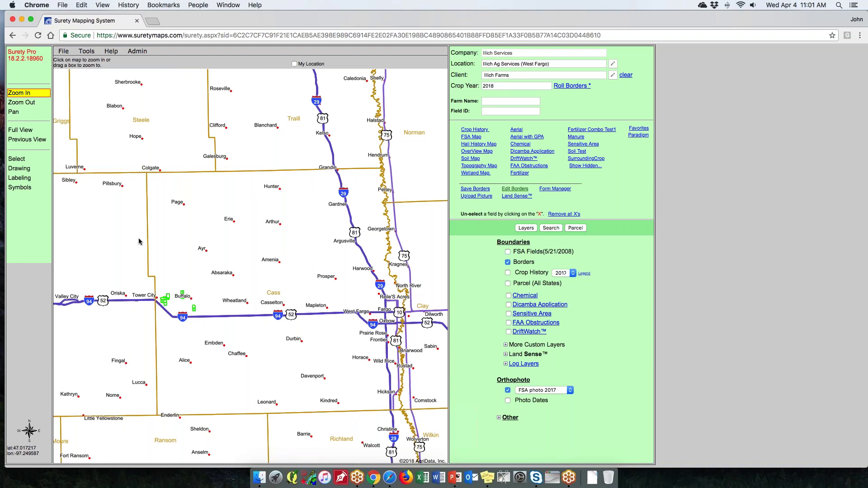
Switch to the Surety test system in Safari and load the Test field of the client Demo Client.
{"action": "left_click", "coordinate": [393, 467]}
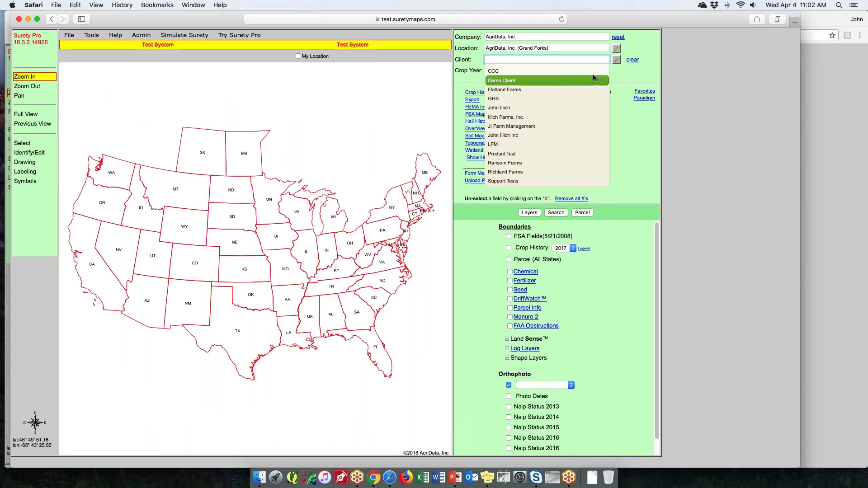
{"action": "left_click", "coordinate": [630, 77]}
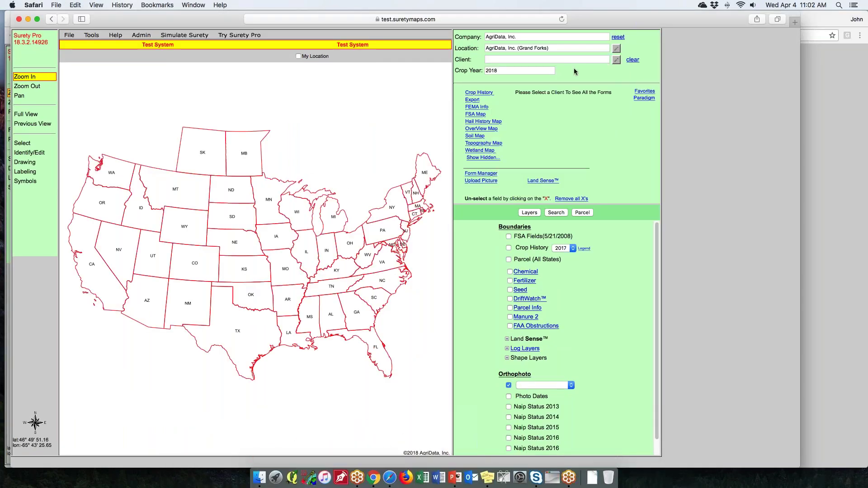
{"action": "left_click", "coordinate": [522, 60]}
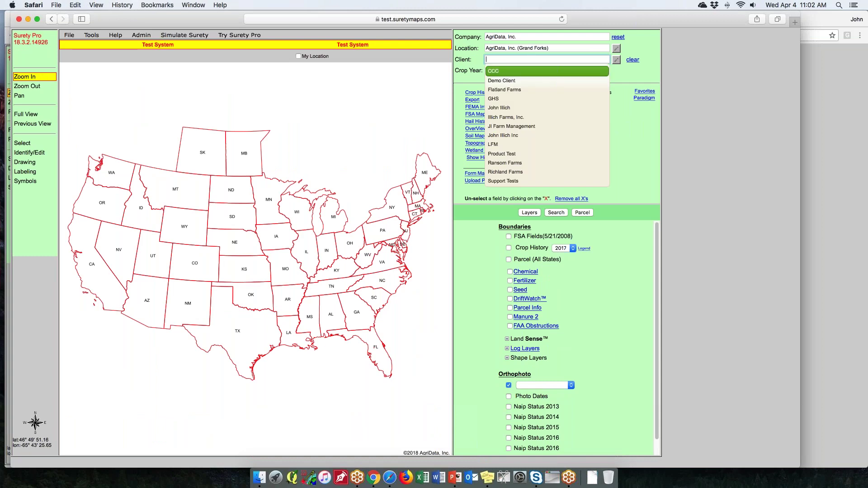
{"action": "left_click", "coordinate": [520, 81]}
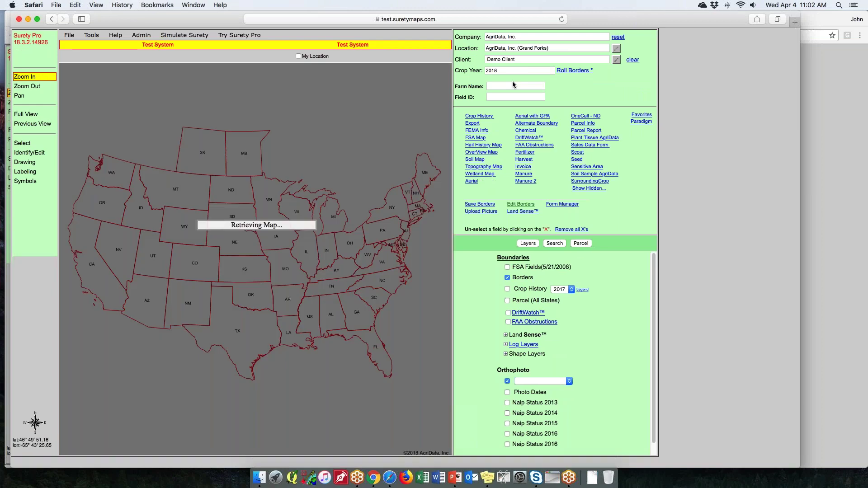
{"action": "left_click", "coordinate": [516, 97]}
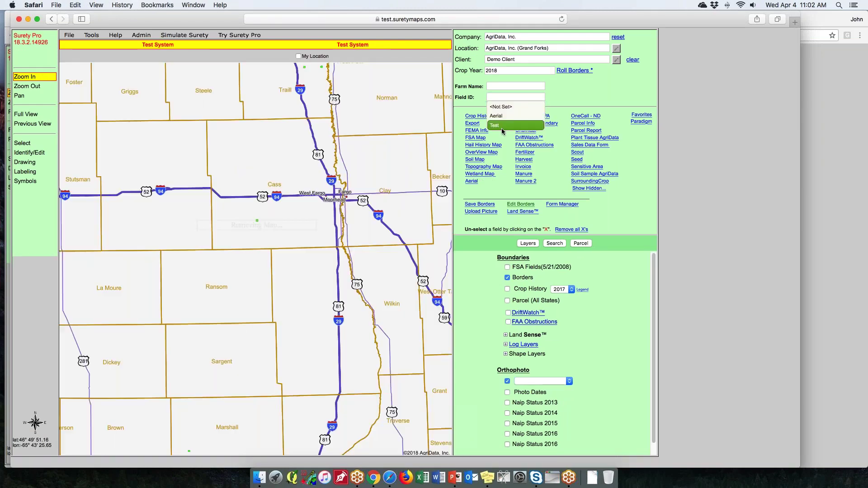
{"action": "left_click", "coordinate": [501, 129]}
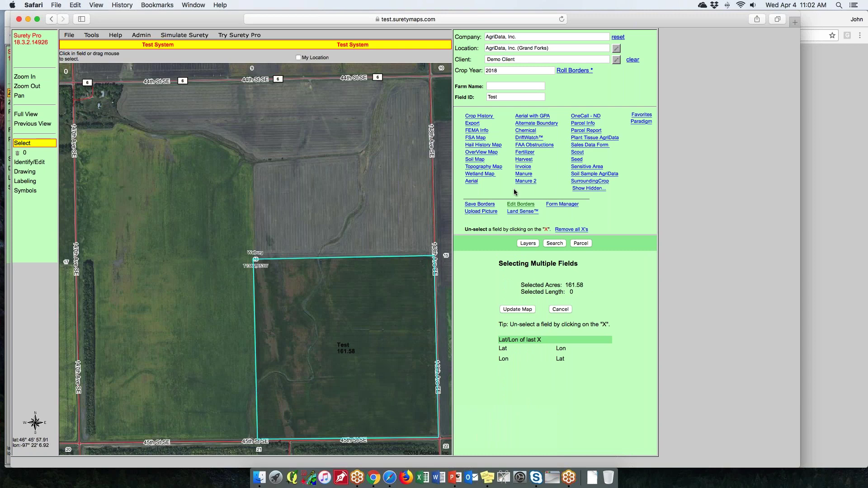
Open a Chemical form for the Test field and start a new product entry from the Crop Protection Database.
{"action": "left_click", "coordinate": [525, 131]}
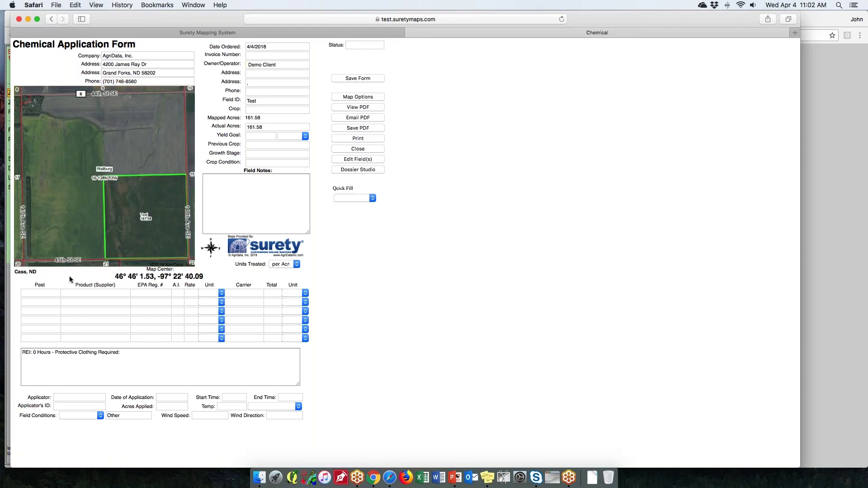
{"action": "left_click", "coordinate": [90, 295]}
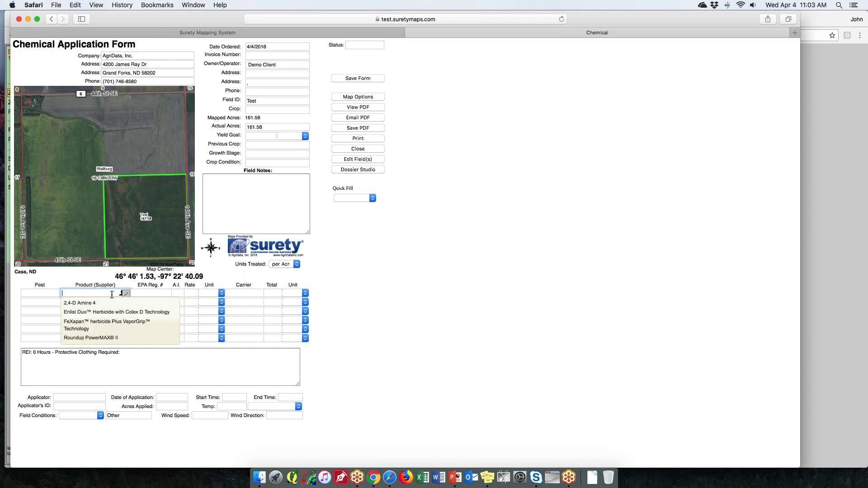
{"action": "left_click", "coordinate": [126, 294]}
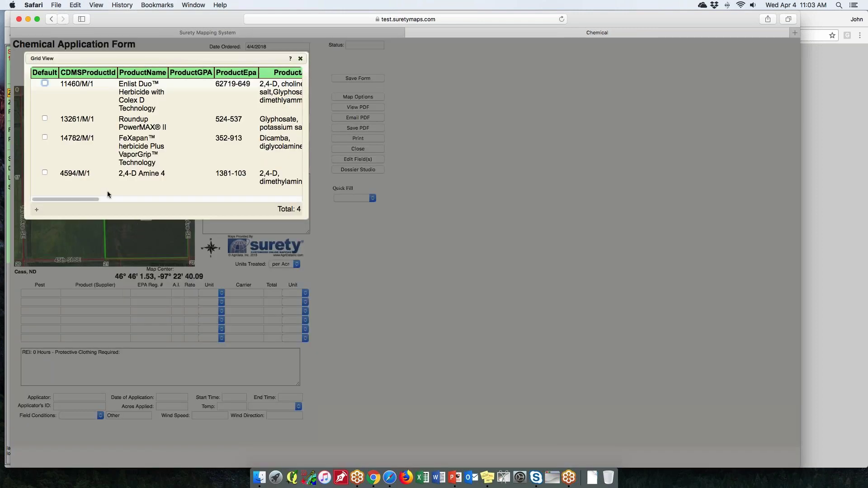
{"action": "left_click", "coordinate": [36, 209]}
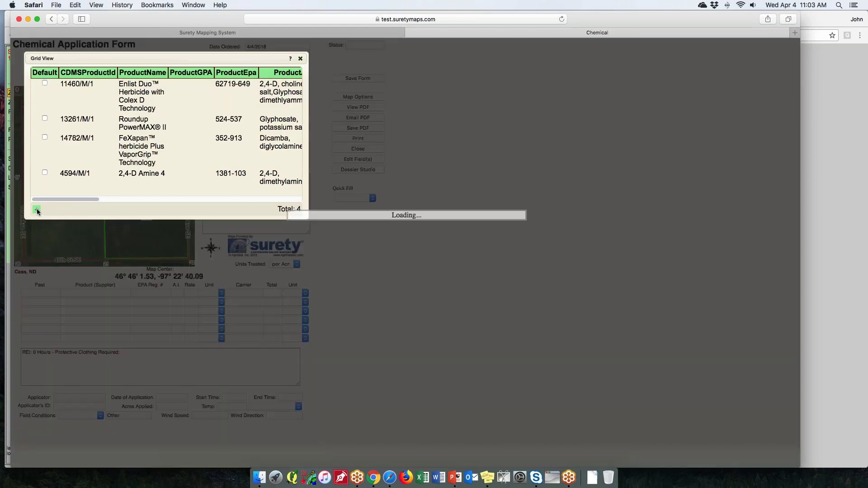
{"action": "left_click", "coordinate": [271, 81]}
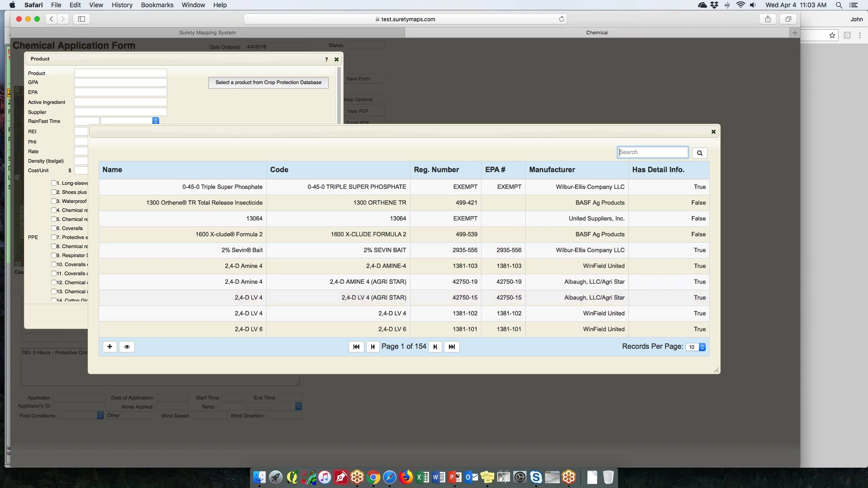
Expand the Crop Protection Database list to 30 records per page and look through its products.
{"action": "left_click", "coordinate": [702, 347]}
{"action": "left_click", "coordinate": [697, 357]}
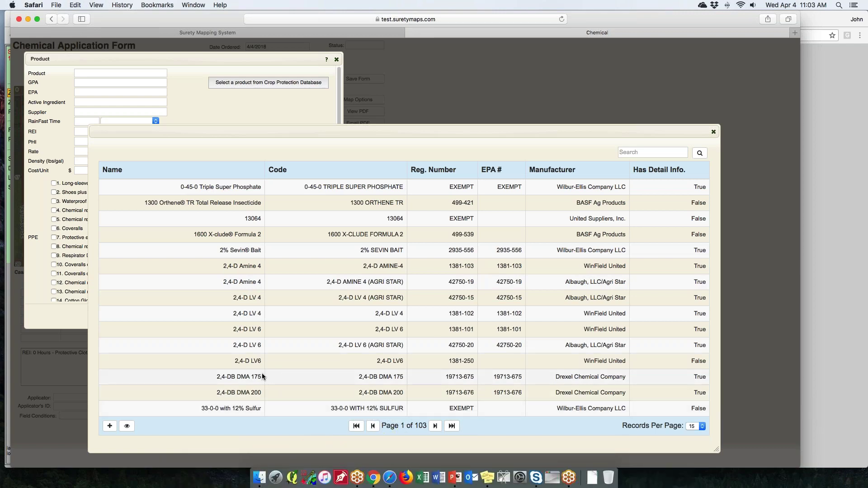
{"action": "left_click", "coordinate": [702, 427]}
{"action": "left_click", "coordinate": [693, 449]}
{"action": "scroll", "coordinate": [384, 357], "scroll_direction": "down", "scroll_amount": 10}
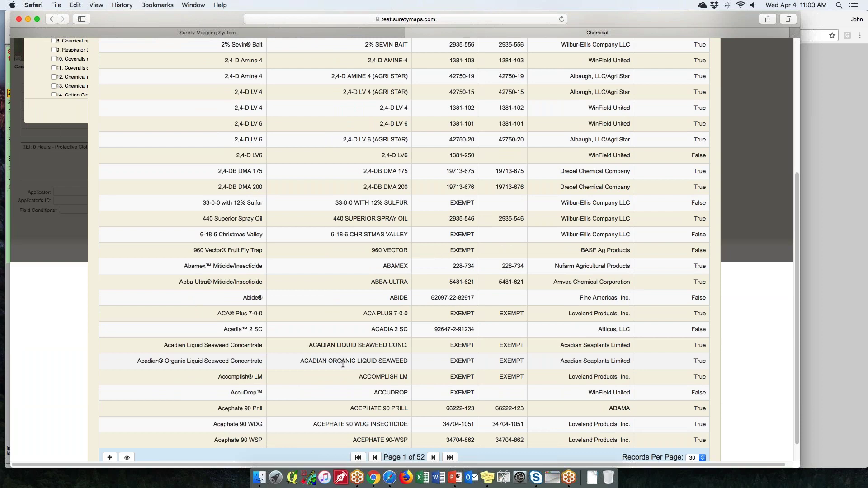
{"action": "scroll", "coordinate": [344, 366], "scroll_direction": "up", "scroll_amount": 2}
{"action": "scroll", "coordinate": [346, 366], "scroll_direction": "up", "scroll_amount": 6}
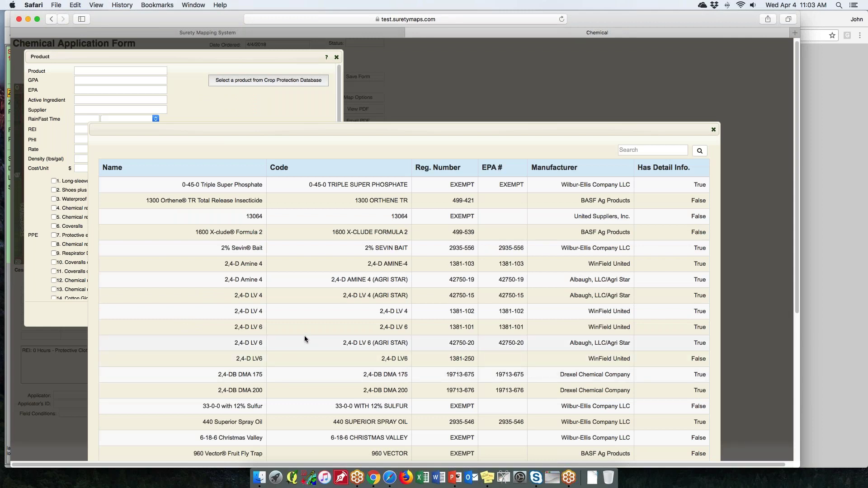
View the product documents of 1600 X-clude Formula 2 and look at its Spanish SDS before closing that document.
{"action": "left_click", "coordinate": [240, 235]}
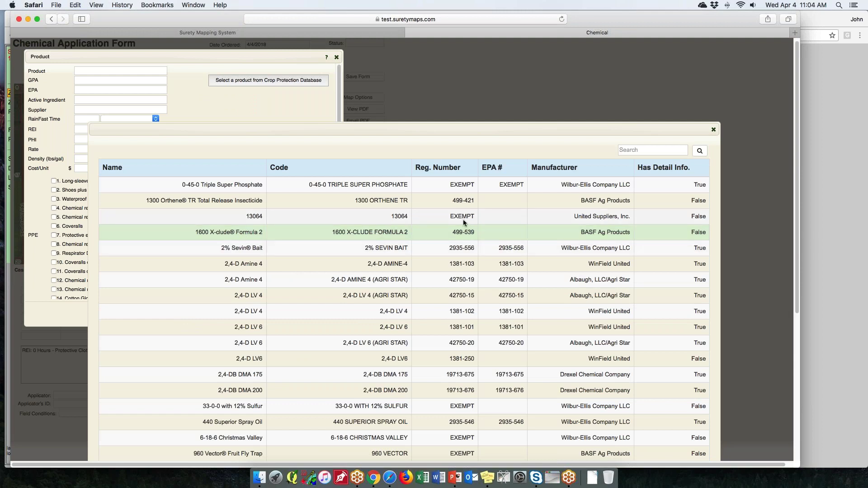
{"action": "scroll", "coordinate": [520, 316], "scroll_direction": "down", "scroll_amount": 3}
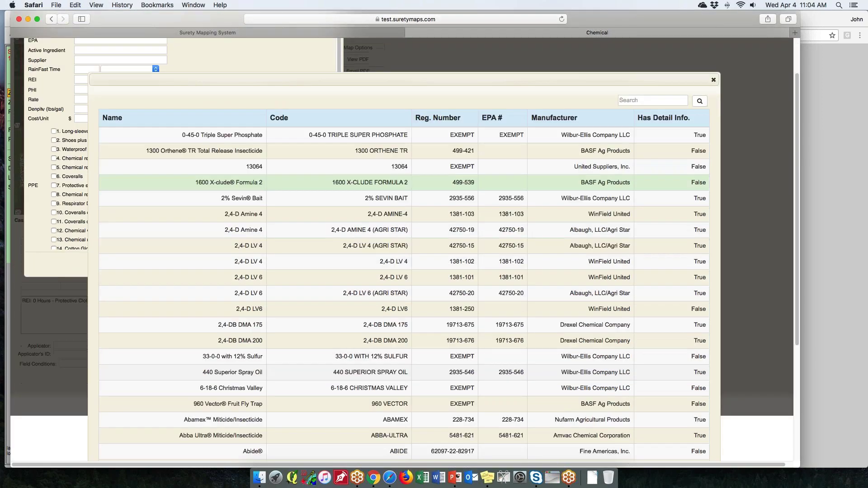
{"action": "scroll", "coordinate": [479, 360], "scroll_direction": "up", "scroll_amount": 3}
{"action": "scroll", "coordinate": [415, 298], "scroll_direction": "down", "scroll_amount": 5}
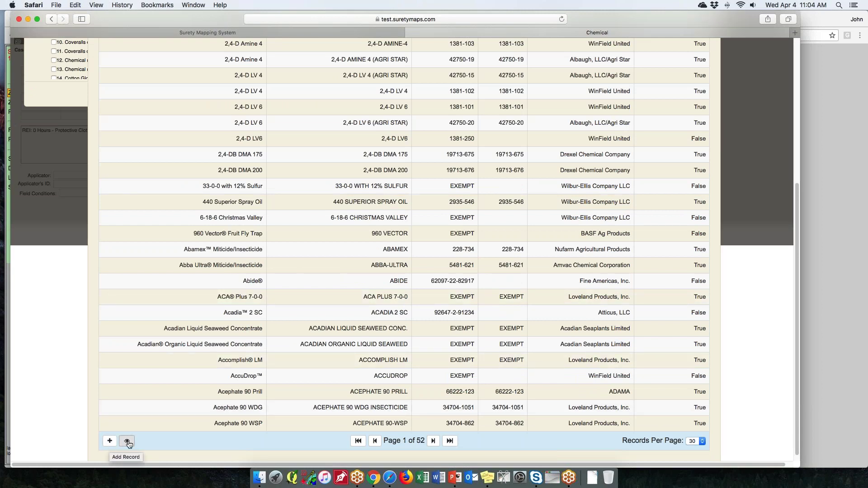
{"action": "left_click", "coordinate": [127, 442]}
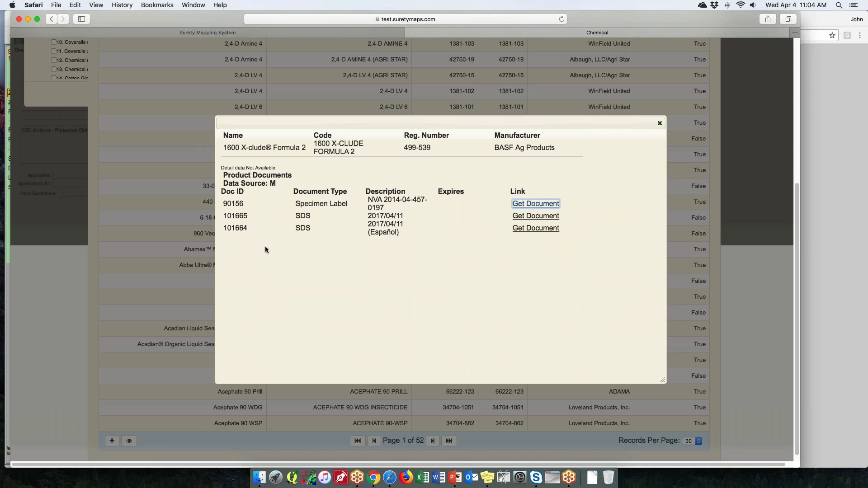
{"action": "left_click", "coordinate": [534, 229]}
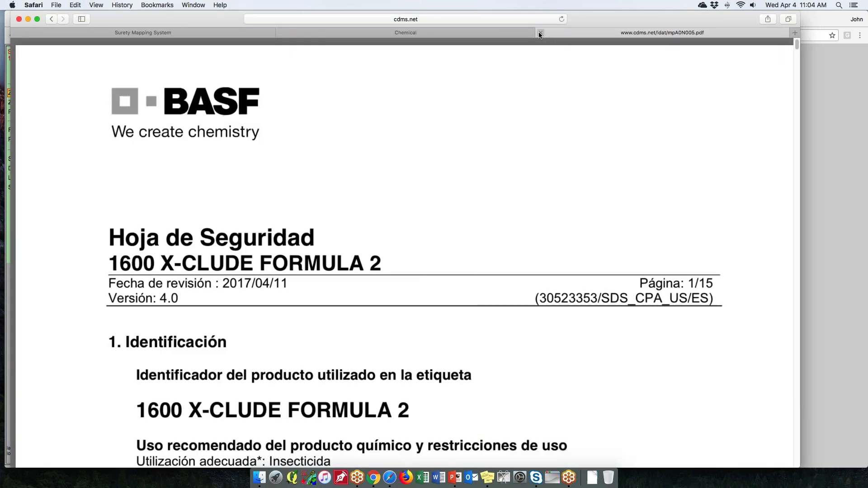
{"action": "left_click", "coordinate": [541, 33]}
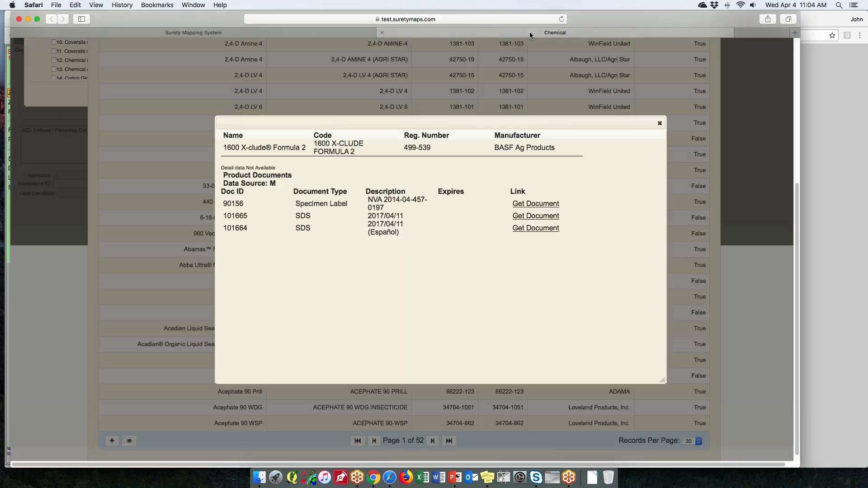
Close and reopen the Test field's Chemical form and bring up the Crop Protection Database for a new product.
{"action": "left_click", "coordinate": [411, 32]}
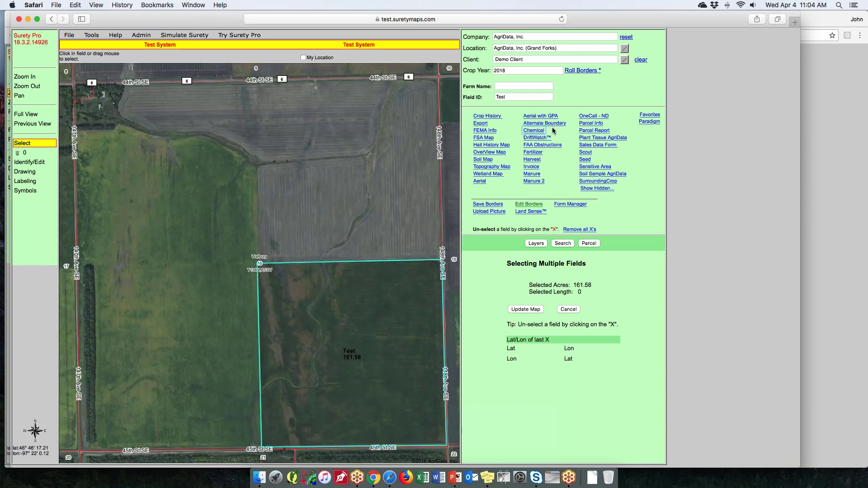
{"action": "left_click", "coordinate": [536, 133]}
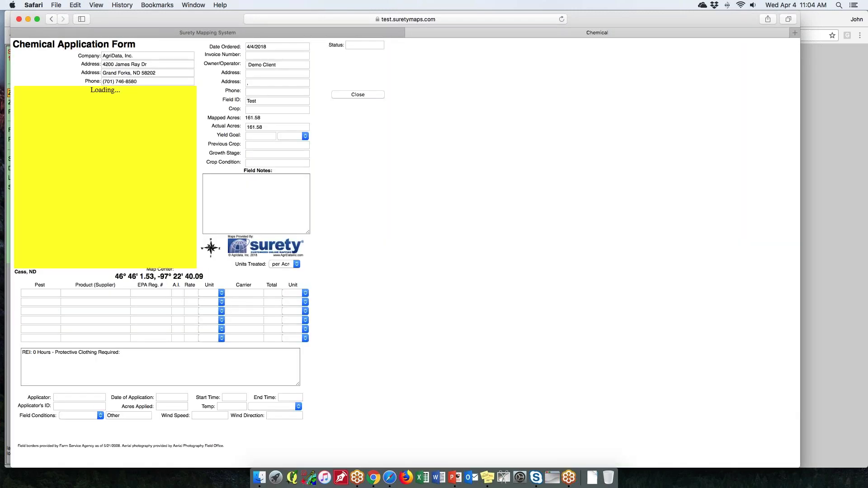
{"action": "left_click", "coordinate": [112, 294]}
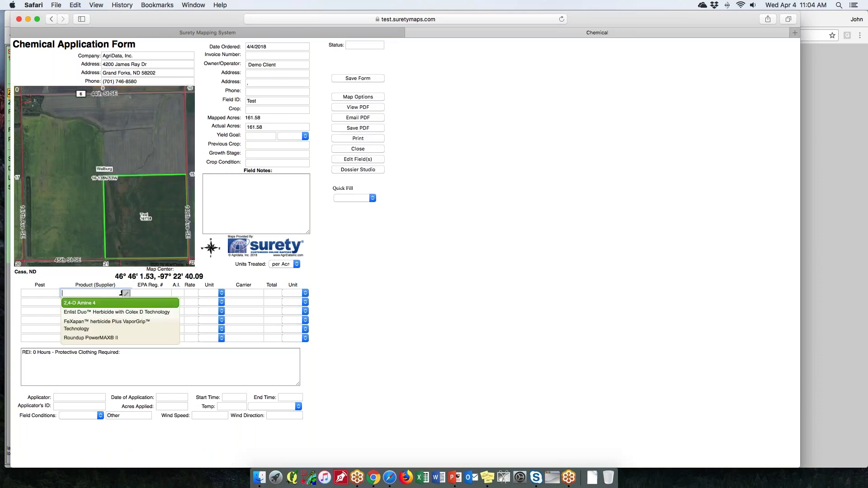
{"action": "left_click", "coordinate": [125, 294]}
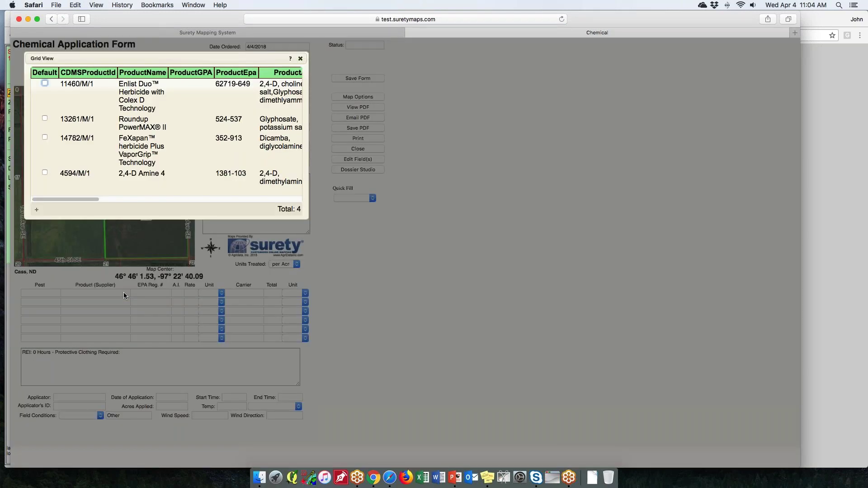
{"action": "left_click", "coordinate": [36, 209]}
{"action": "left_click", "coordinate": [281, 80]}
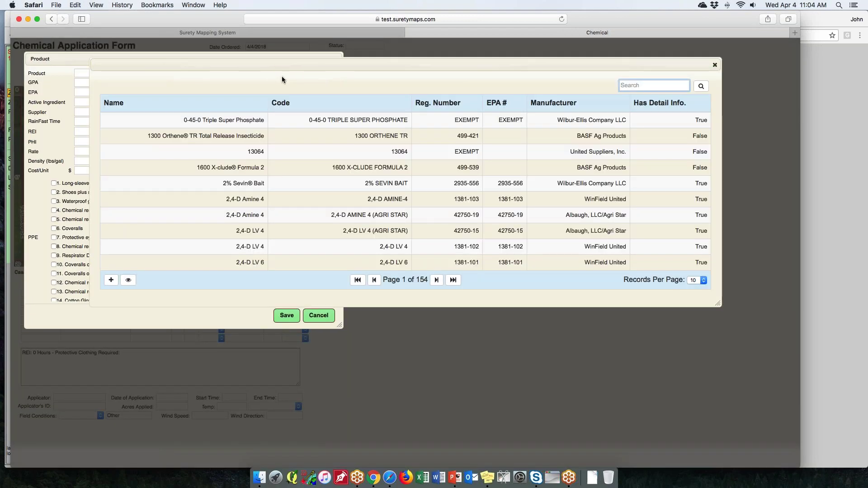
Fill the new product entry with 1600 X-clude Formula 2 from the Crop Protection Database.
{"action": "left_click", "coordinate": [227, 167]}
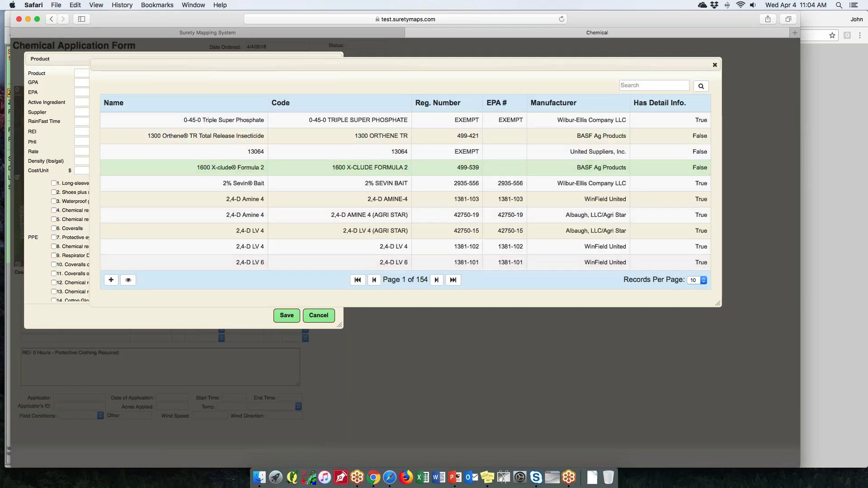
{"action": "left_click", "coordinate": [111, 280]}
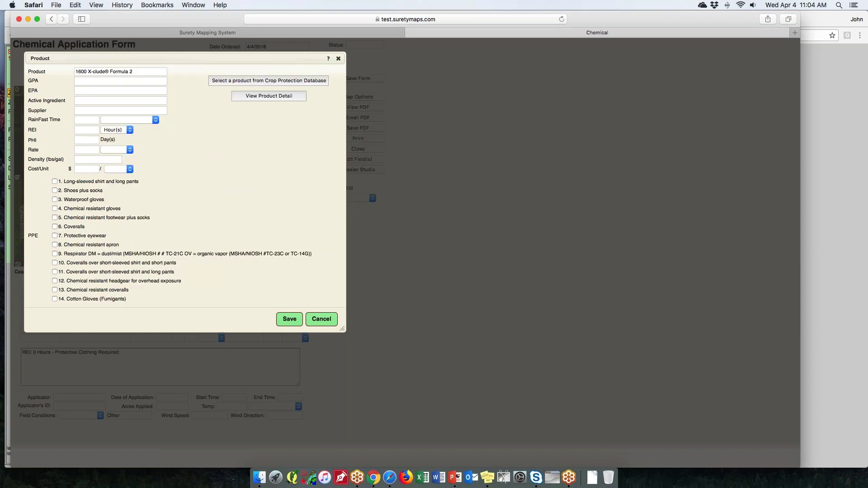
{"action": "left_click", "coordinate": [92, 80]}
Replace the product entry with WinField United's 2,4-D LV 4 from the Crop Protection Database.
{"action": "left_click", "coordinate": [281, 82]}
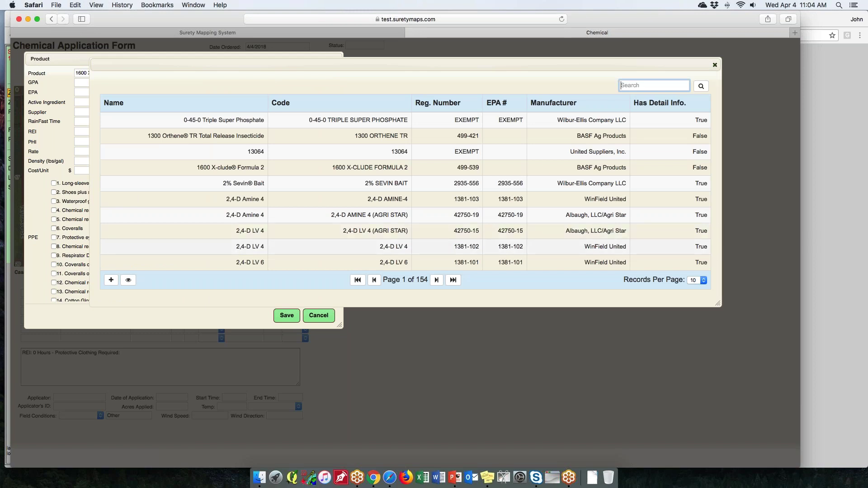
{"action": "left_click", "coordinate": [249, 231]}
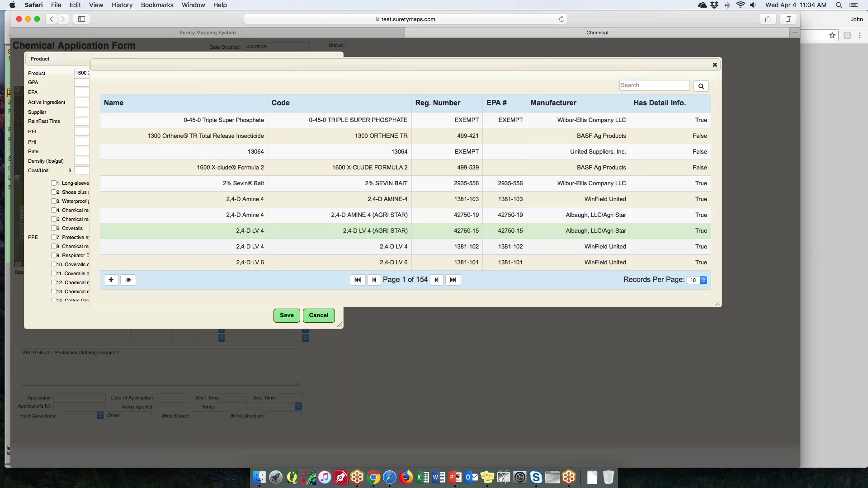
{"action": "left_click", "coordinate": [243, 246]}
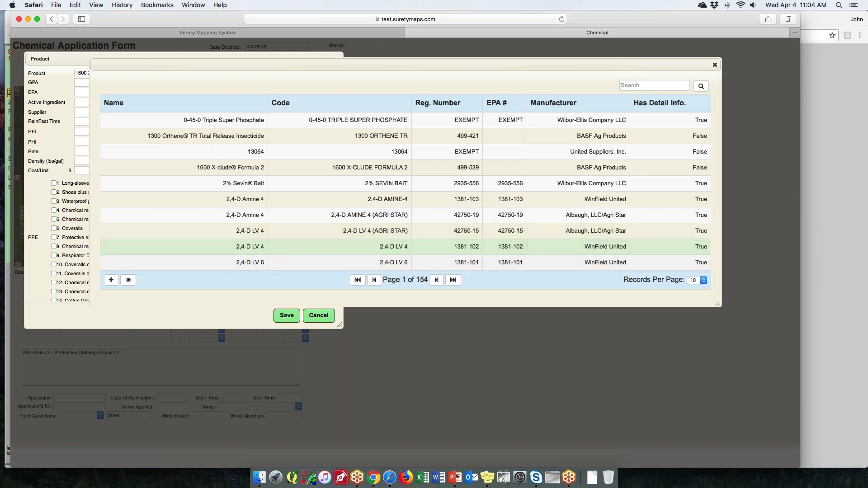
{"action": "left_click", "coordinate": [111, 280]}
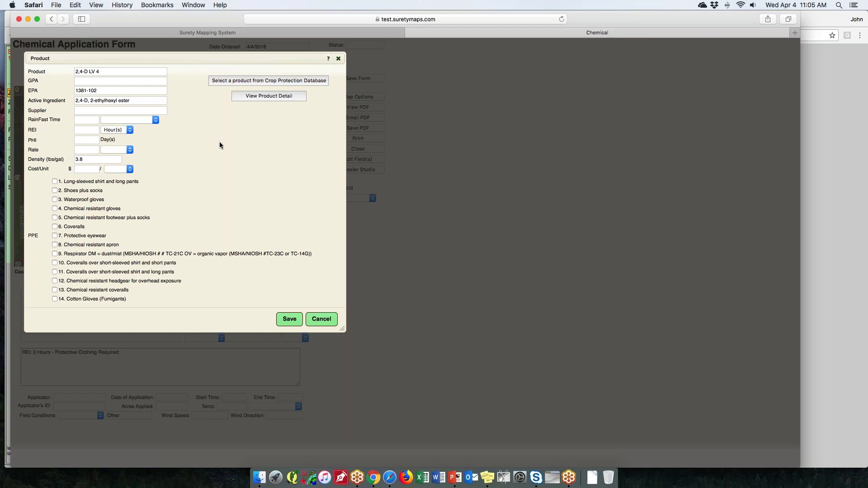
Review the product details and documents of 2,4-D LV 4 and try to save the product entry.
{"action": "left_click", "coordinate": [260, 96]}
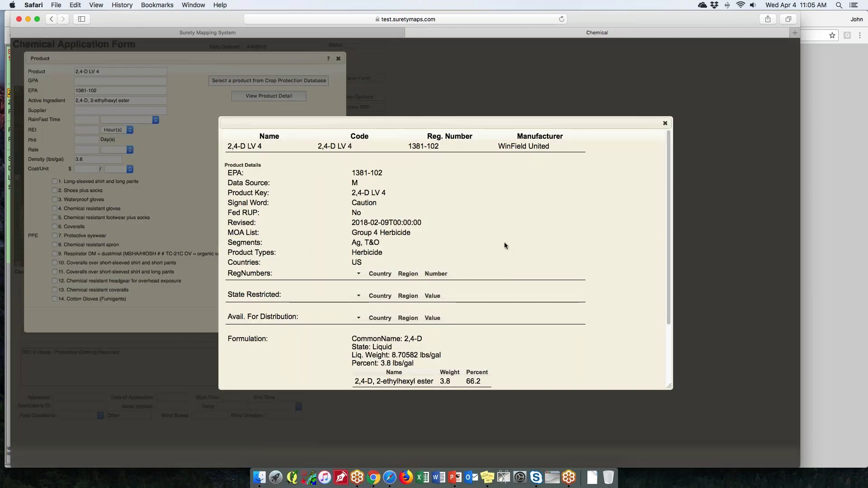
{"action": "scroll", "coordinate": [500, 277], "scroll_direction": "down", "scroll_amount": 3}
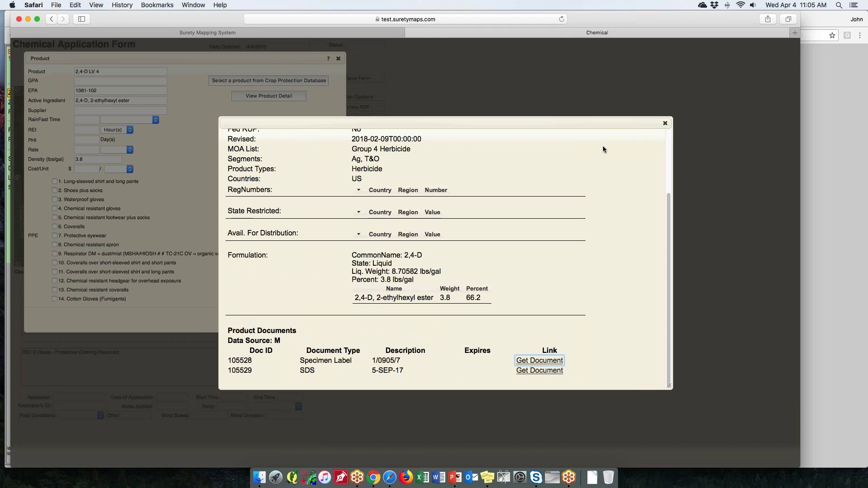
{"action": "left_click", "coordinate": [666, 123]}
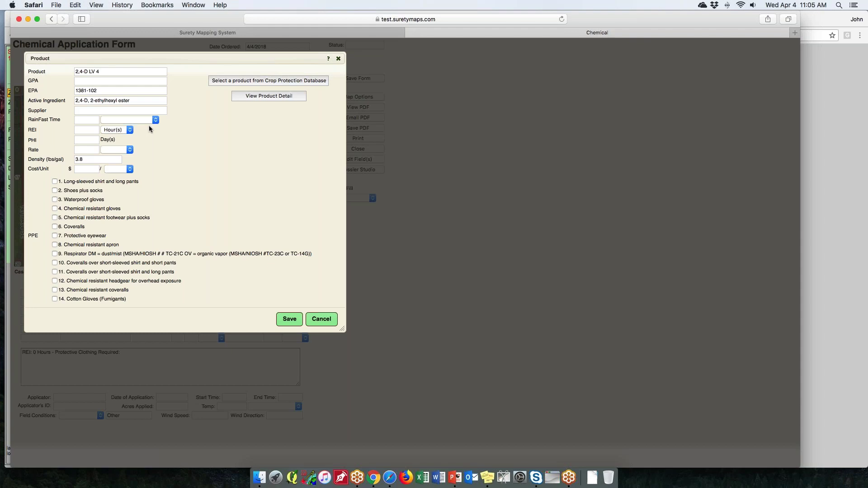
{"action": "left_click", "coordinate": [290, 319]}
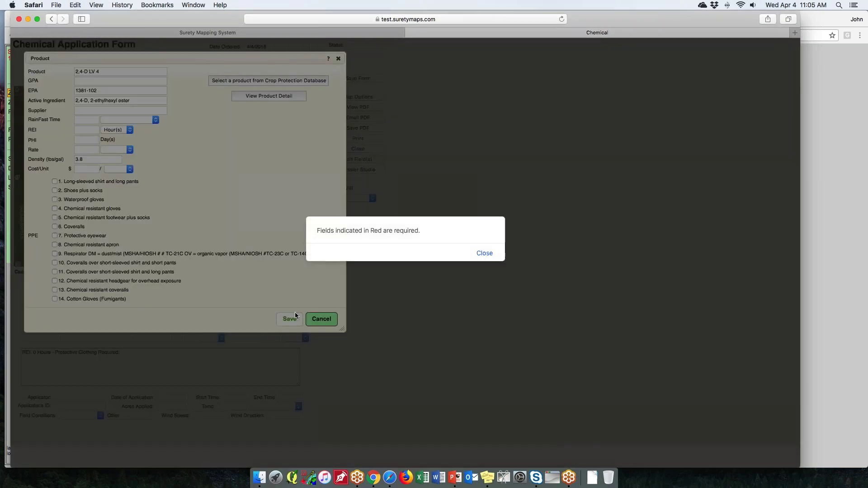
Dismiss the required-fields warning, save the 2,4-D LV 4 product entry and close the product list.
{"action": "left_click", "coordinate": [485, 253]}
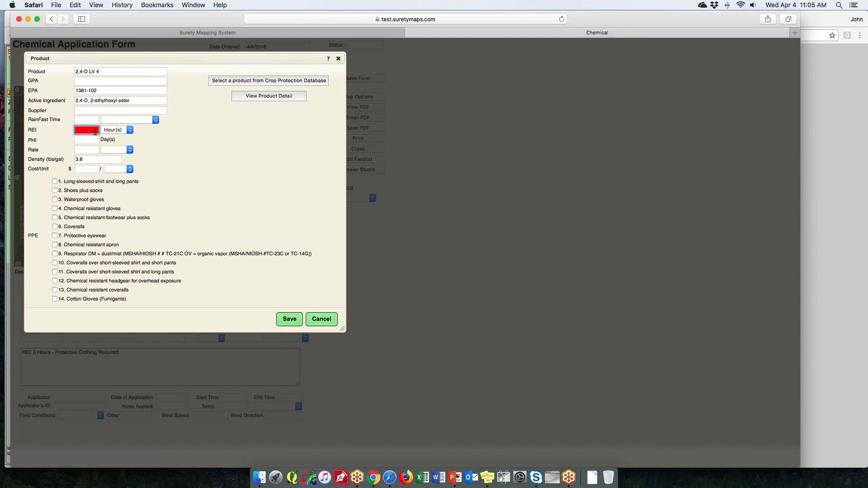
{"action": "left_click", "coordinate": [290, 319]}
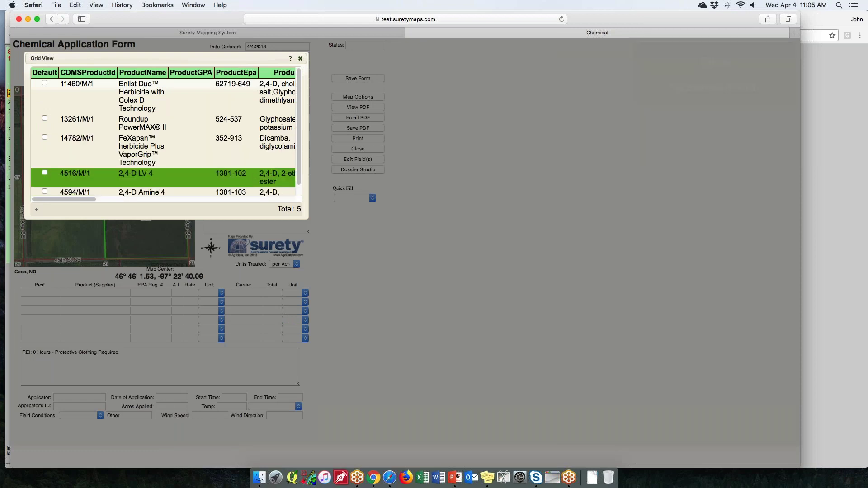
{"action": "left_click", "coordinate": [301, 58]}
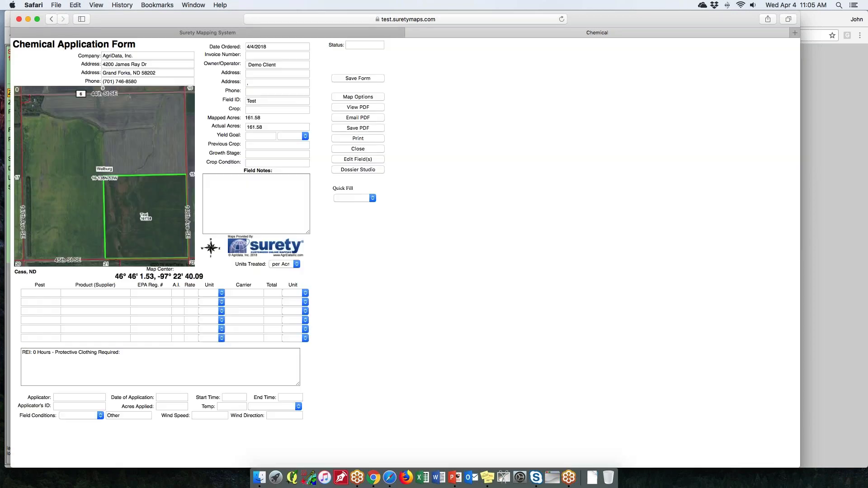
Add Enlist Duo Herbicide with Colex D Technology to the first product row and review its product details and documents.
{"action": "left_click", "coordinate": [82, 292]}
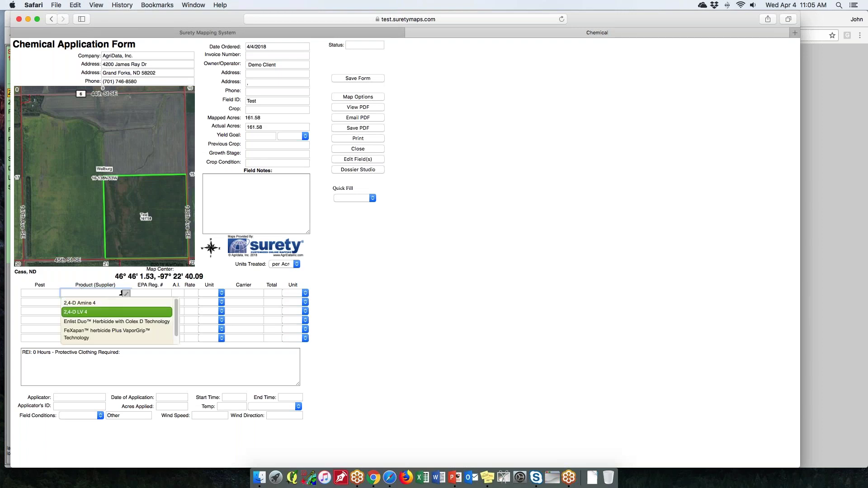
{"action": "left_click", "coordinate": [100, 323]}
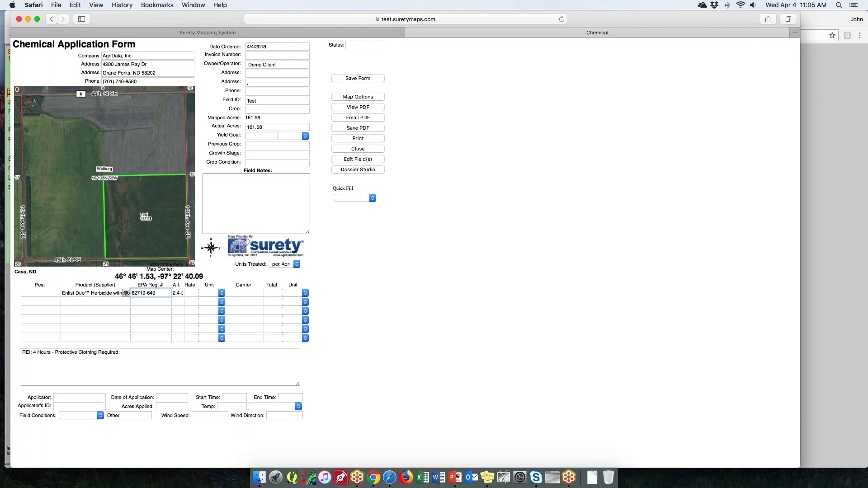
{"action": "left_click", "coordinate": [126, 293]}
{"action": "scroll", "coordinate": [518, 277], "scroll_direction": "down", "scroll_amount": 10}
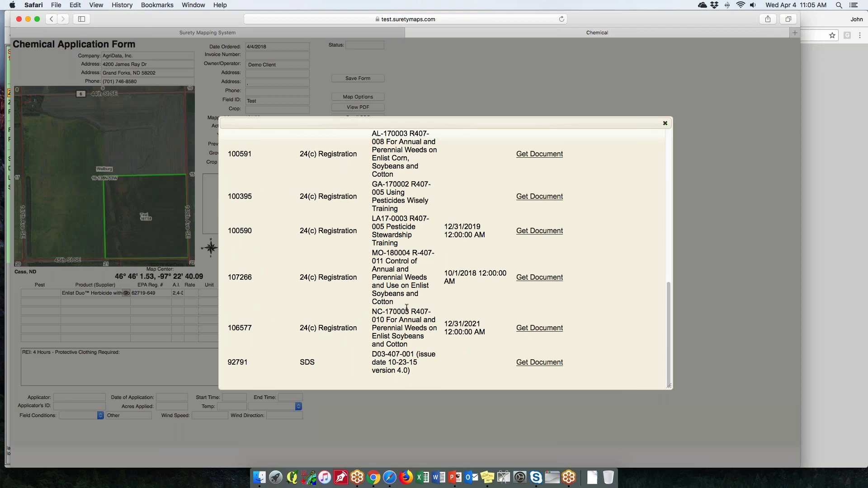
{"action": "scroll", "coordinate": [406, 307], "scroll_direction": "up", "scroll_amount": 10}
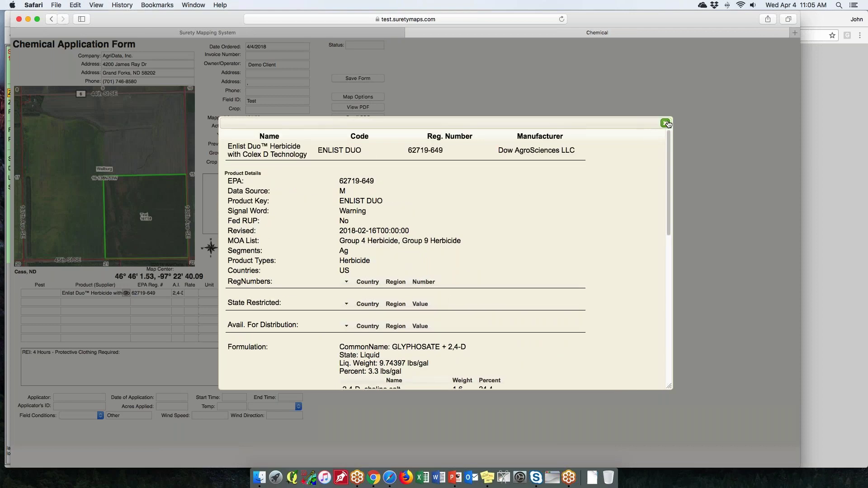
{"action": "left_click", "coordinate": [665, 123]}
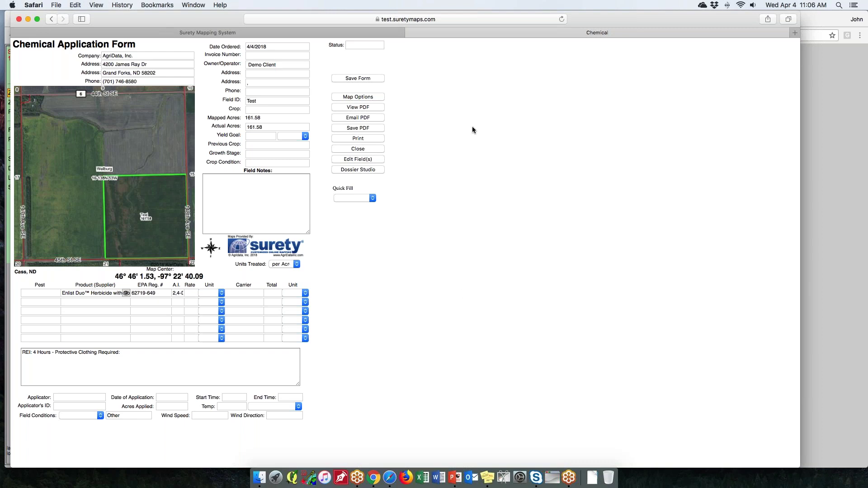
Close the Chemical form, switch to the Surety Mapping System in Chrome and open its Support site.
{"action": "left_click", "coordinate": [411, 33]}
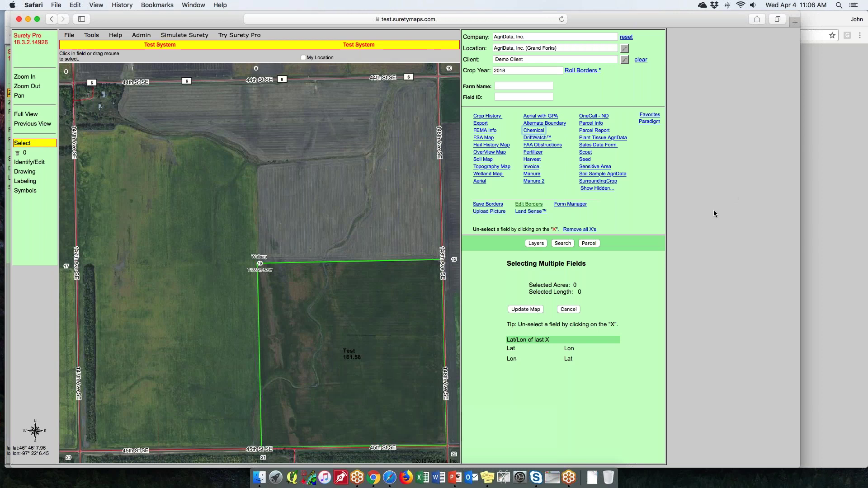
{"action": "left_click", "coordinate": [6, 27]}
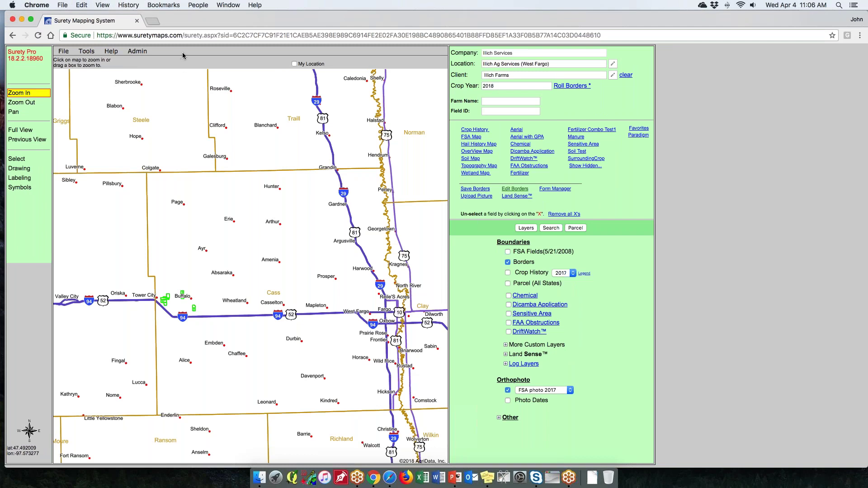
{"action": "mouse_move", "coordinate": [110, 52]}
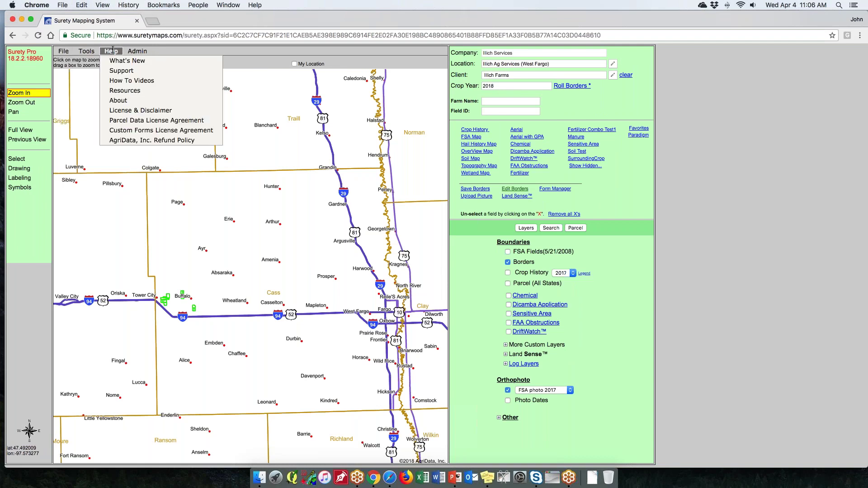
{"action": "left_click", "coordinate": [115, 71]}
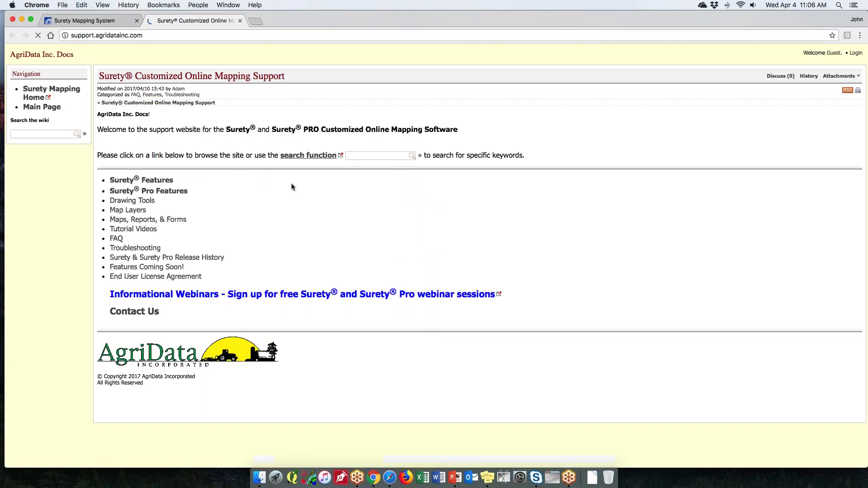
View the Support page on the AgriData website in a new tab, follow its link to AgriData Inc. Docs, and close the extra tabs.
{"action": "left_click", "coordinate": [256, 20]}
{"action": "left_click", "coordinate": [94, 52]}
{"action": "left_click", "coordinate": [469, 107]}
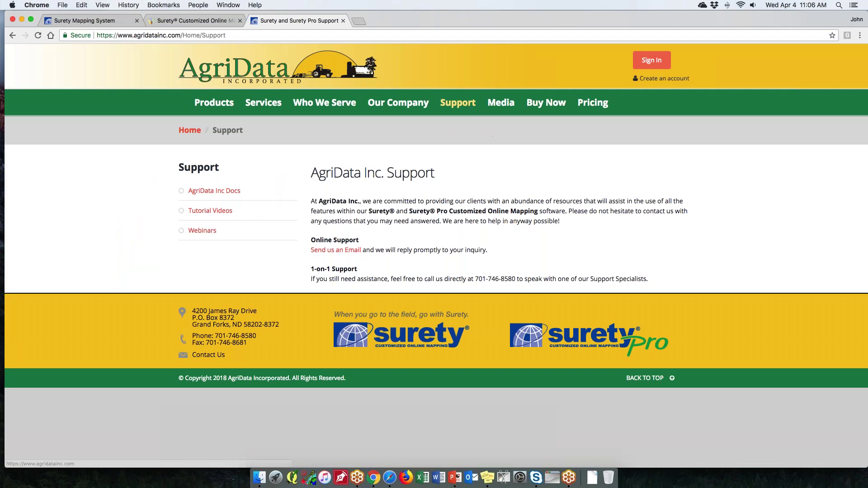
{"action": "left_click", "coordinate": [215, 20]}
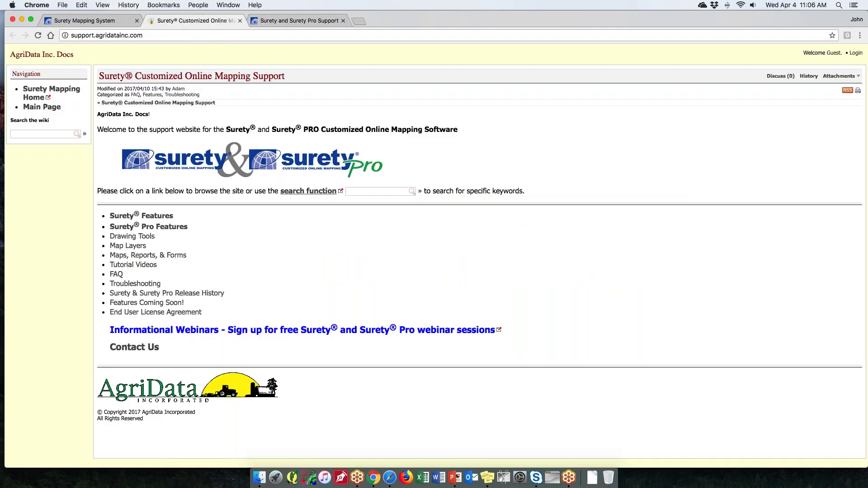
{"action": "left_click", "coordinate": [289, 20]}
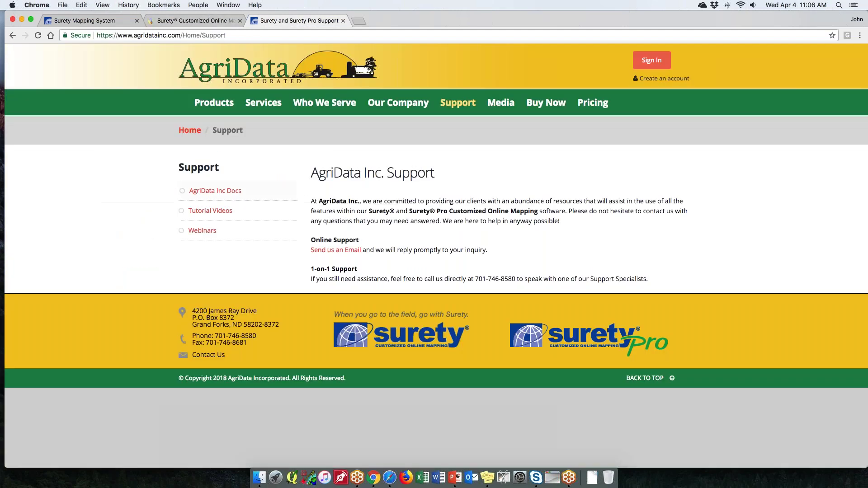
{"action": "left_click", "coordinate": [207, 191]}
{"action": "left_click", "coordinate": [226, 242]}
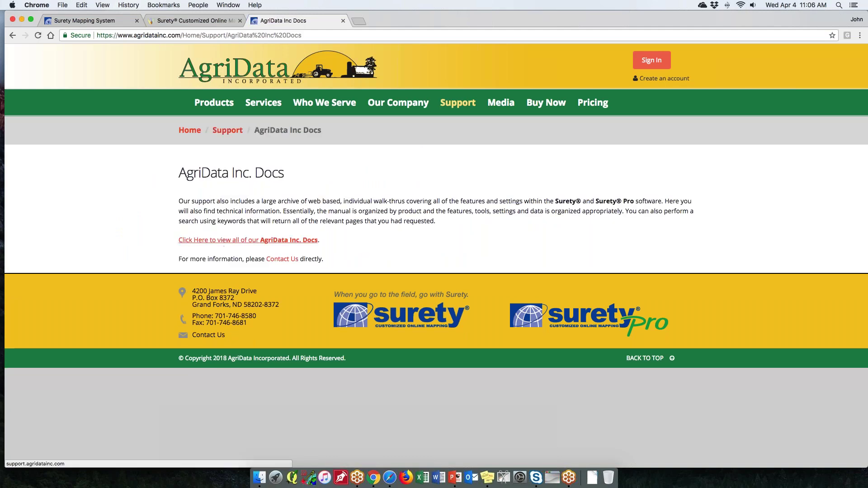
{"action": "left_click", "coordinate": [289, 22]}
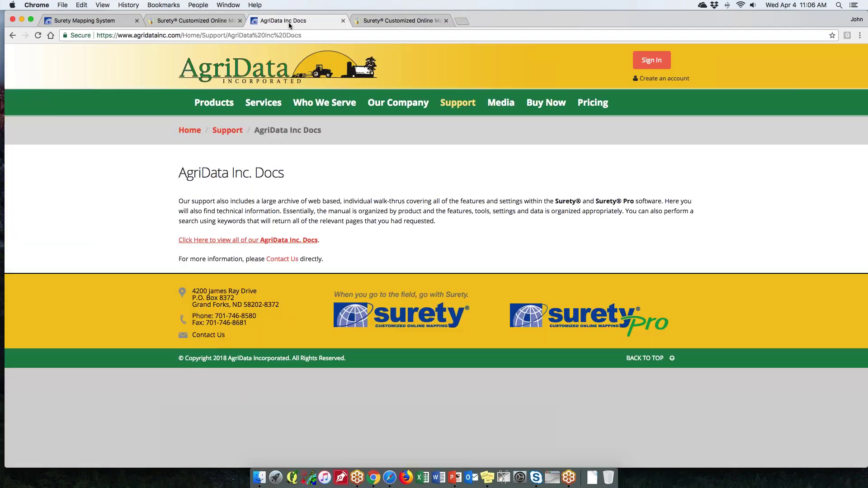
{"action": "left_click", "coordinate": [342, 20]}
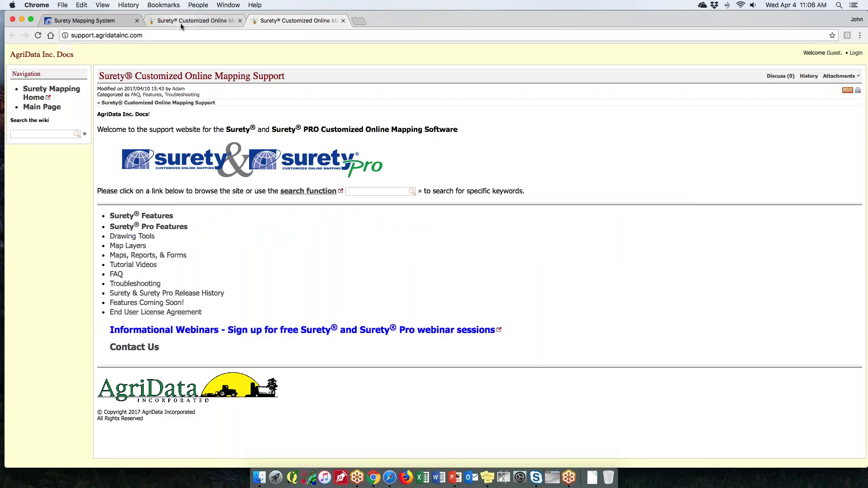
{"action": "left_click", "coordinate": [343, 21]}
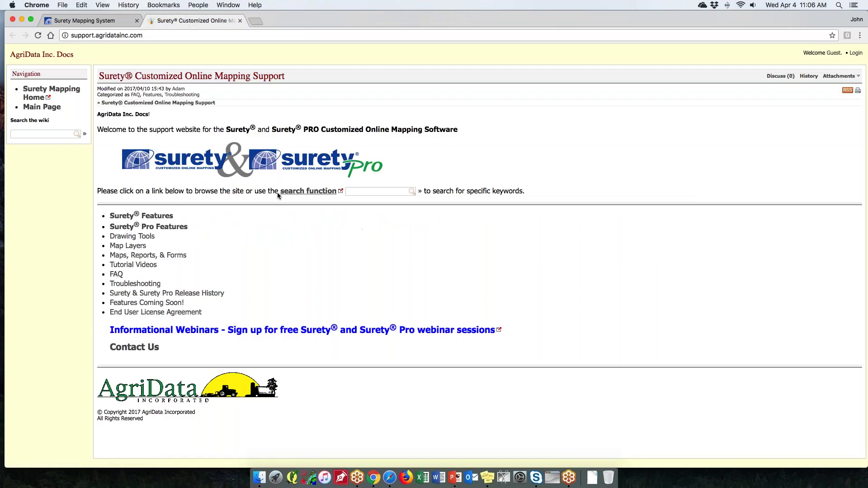
Search the support wiki for "Drawing" and open the Drawing Description & How To Video article.
{"action": "left_click", "coordinate": [46, 133]}
{"action": "type", "text": "Drawing"}
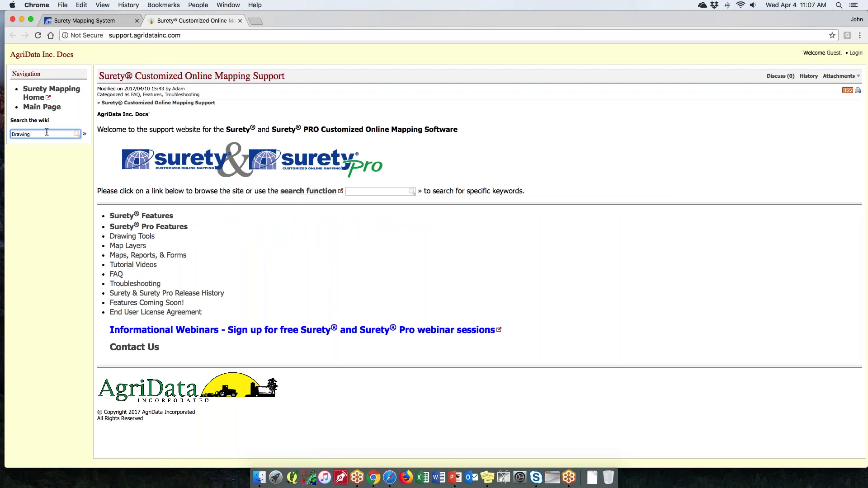
{"action": "left_click", "coordinate": [84, 134]}
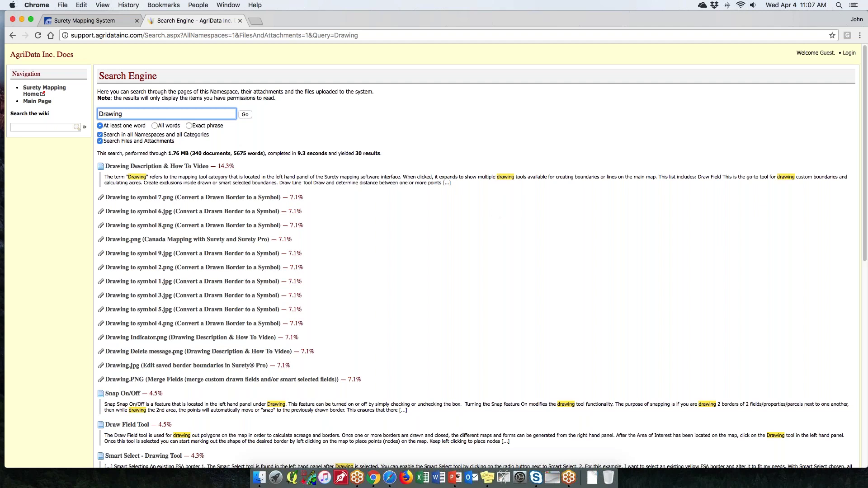
{"action": "left_click", "coordinate": [154, 166]}
Examine the drawing tool list, embedded video and instructions in the Drawing article, and close the support site.
{"action": "scroll", "coordinate": [245, 151], "scroll_direction": "down", "scroll_amount": 3}
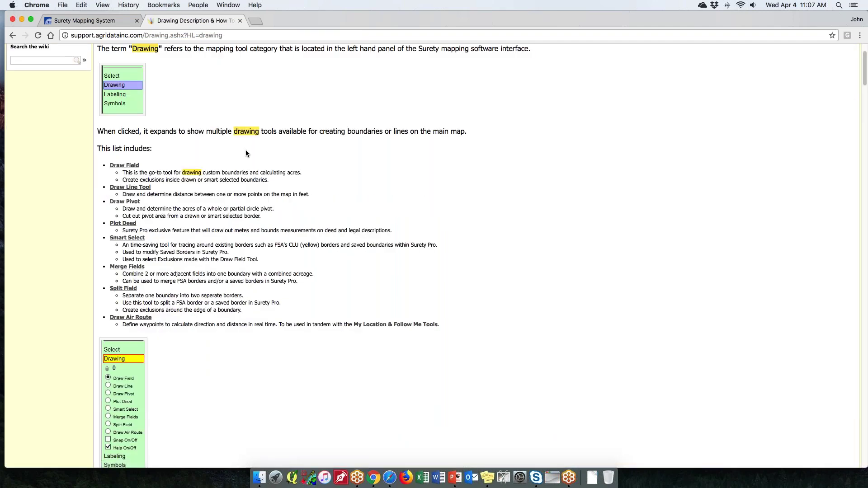
{"action": "scroll", "coordinate": [245, 151], "scroll_direction": "up", "scroll_amount": 3}
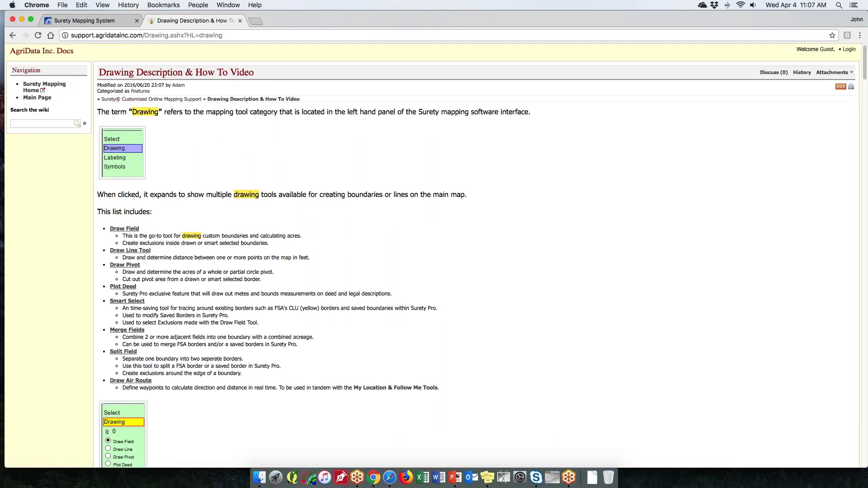
{"action": "scroll", "coordinate": [191, 154], "scroll_direction": "down", "scroll_amount": 3}
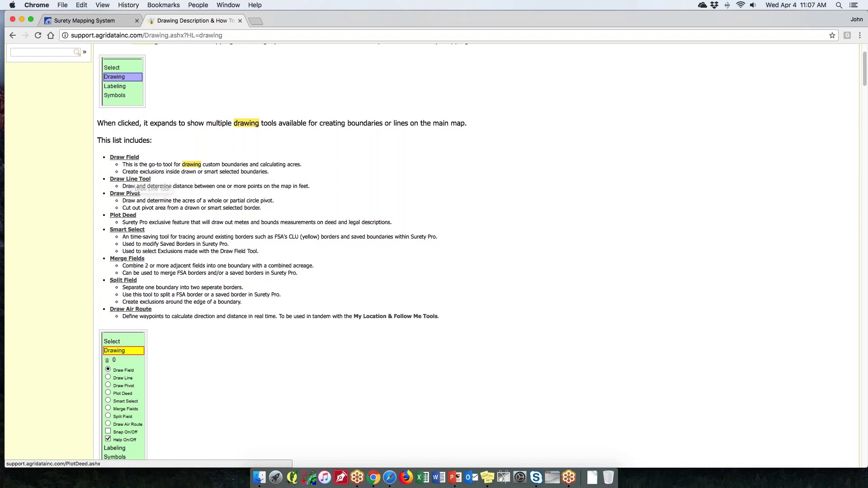
{"action": "scroll", "coordinate": [286, 422], "scroll_direction": "down", "scroll_amount": 10}
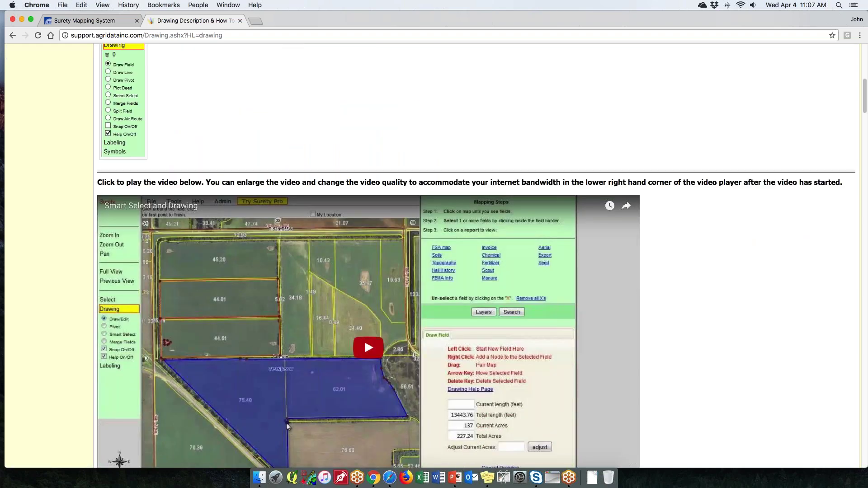
{"action": "scroll", "coordinate": [253, 284], "scroll_direction": "down", "scroll_amount": 4}
{"action": "scroll", "coordinate": [253, 285], "scroll_direction": "down", "scroll_amount": 5}
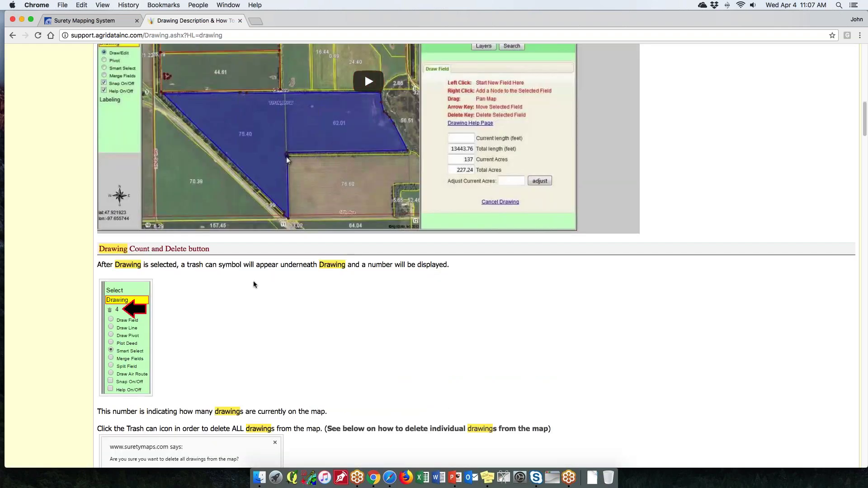
{"action": "scroll", "coordinate": [254, 285], "scroll_direction": "down", "scroll_amount": 15}
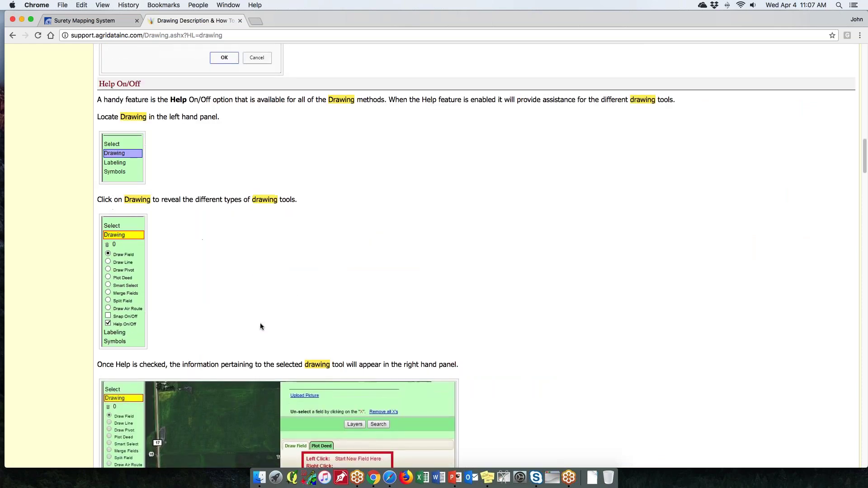
{"action": "scroll", "coordinate": [261, 326], "scroll_direction": "down", "scroll_amount": 20}
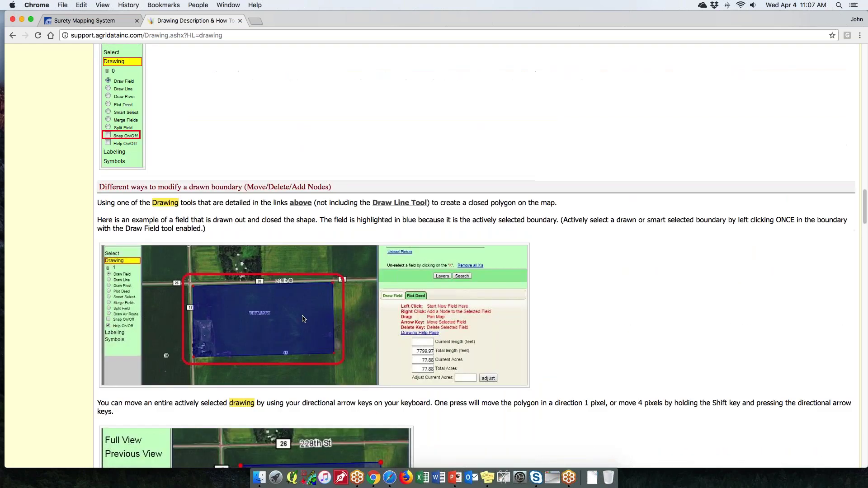
{"action": "scroll", "coordinate": [294, 312], "scroll_direction": "up", "scroll_amount": 20}
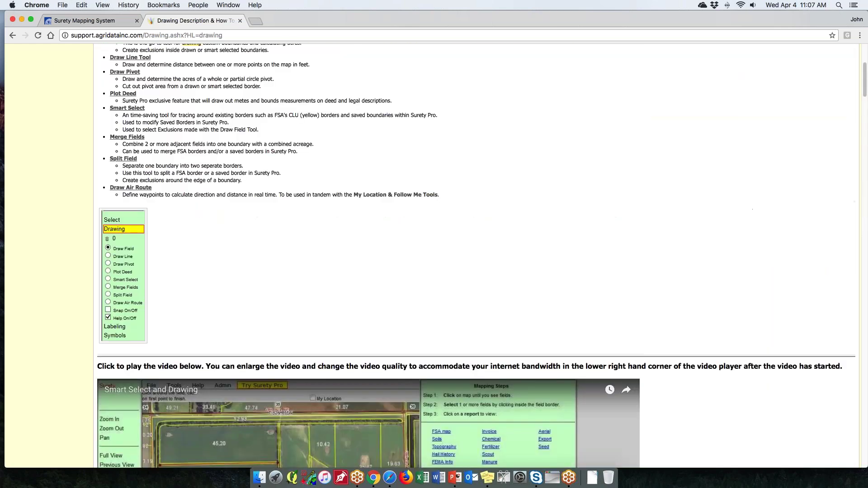
{"action": "scroll", "coordinate": [294, 310], "scroll_direction": "up", "scroll_amount": 7}
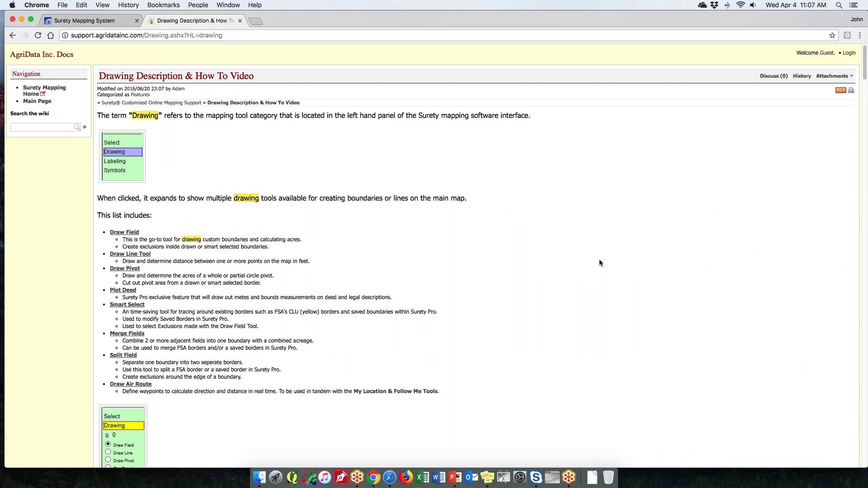
{"action": "left_click", "coordinate": [240, 22]}
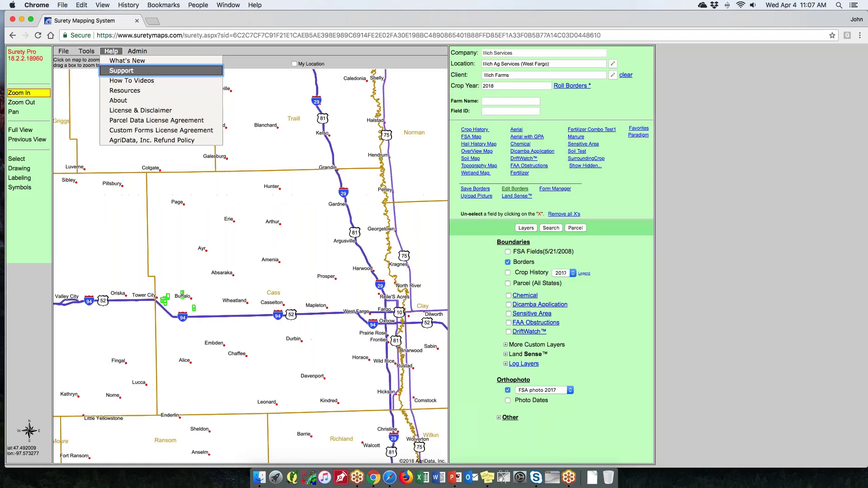
Open the How To Videos window, look through the Surety and SuretyPro video lists, and close it.
{"action": "left_click", "coordinate": [131, 80]}
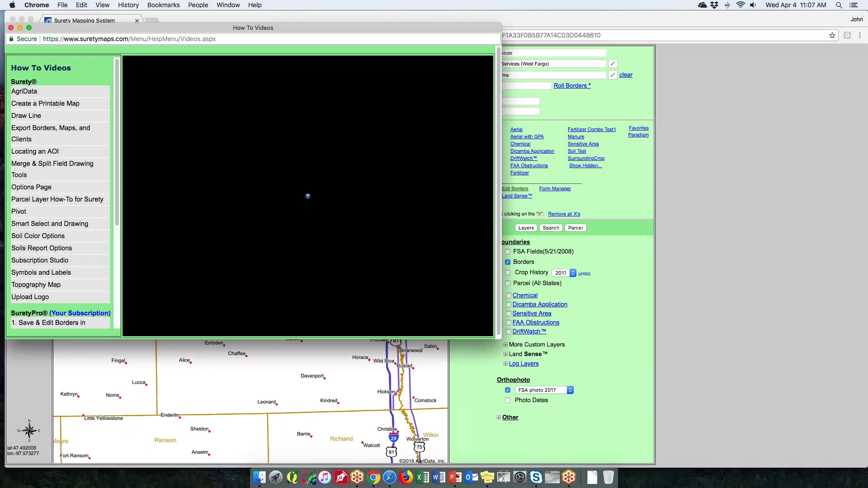
{"action": "scroll", "coordinate": [65, 174], "scroll_direction": "down", "scroll_amount": 4}
{"action": "scroll", "coordinate": [65, 175], "scroll_direction": "down", "scroll_amount": 2}
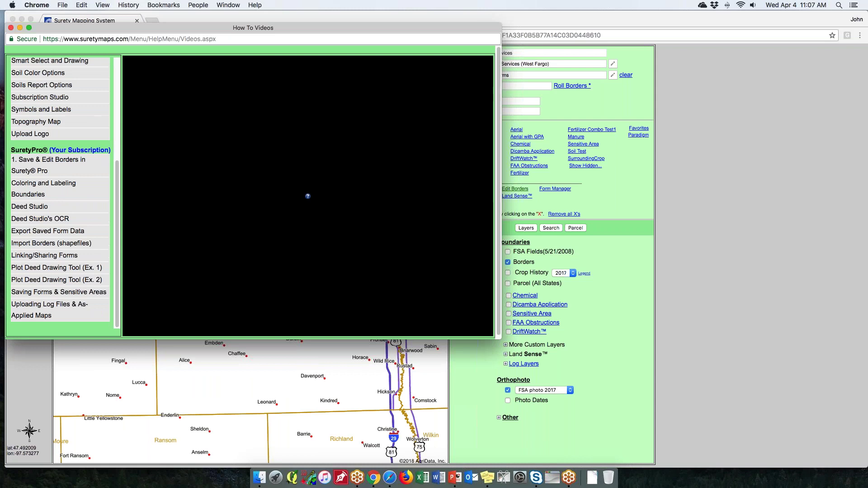
{"action": "scroll", "coordinate": [65, 175], "scroll_direction": "up", "scroll_amount": 8}
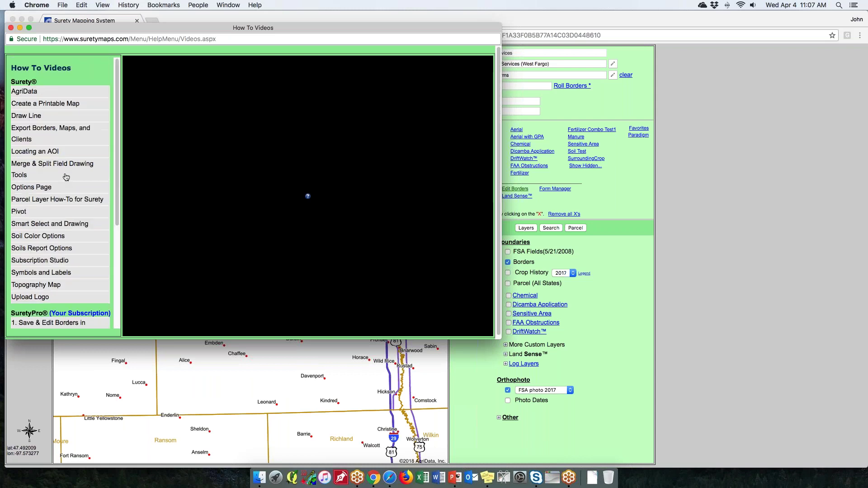
{"action": "left_click", "coordinate": [11, 28]}
Reopen the Support site, view the Surety & Surety Pro Tutorial Videos page, and close the site.
{"action": "left_click", "coordinate": [87, 51]}
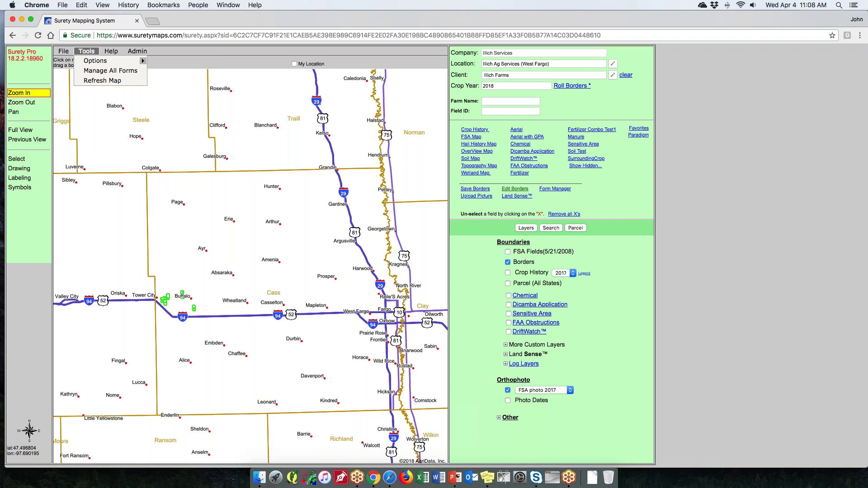
{"action": "left_click", "coordinate": [111, 51]}
{"action": "left_click", "coordinate": [119, 70]}
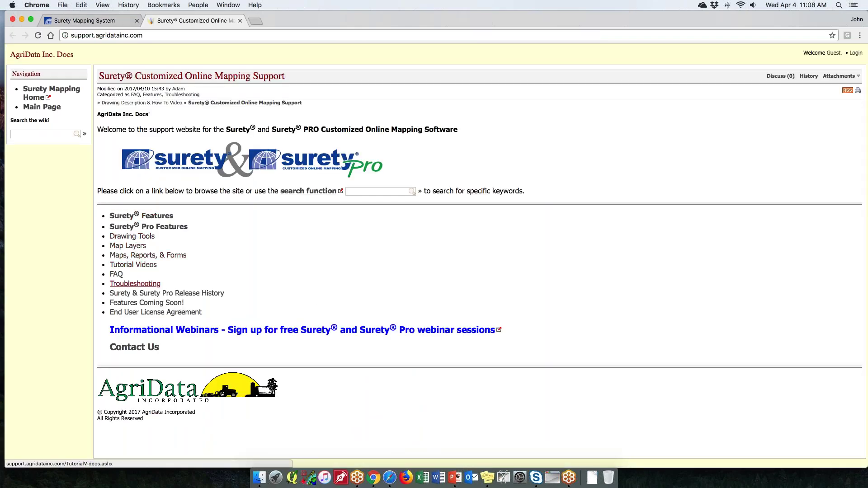
{"action": "left_click", "coordinate": [134, 268]}
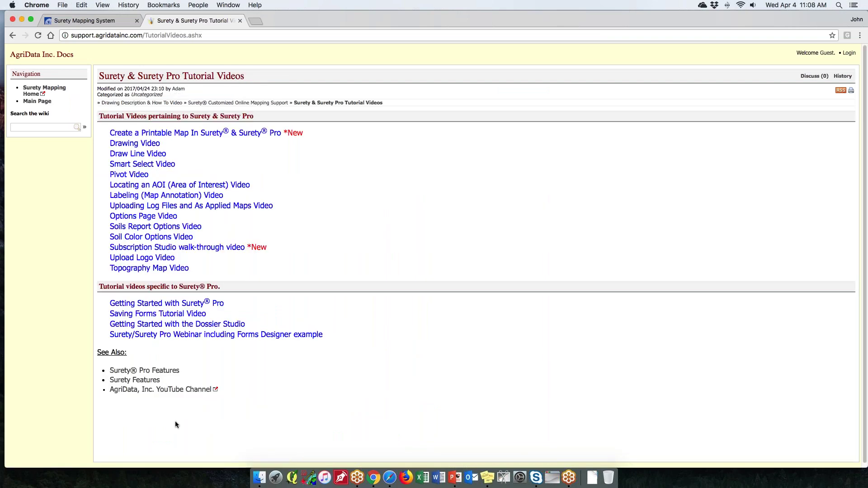
{"action": "left_click", "coordinate": [240, 22]}
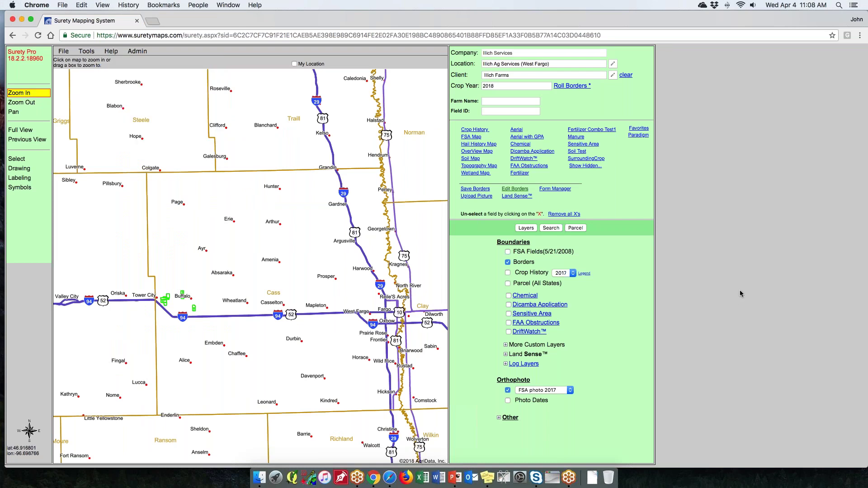